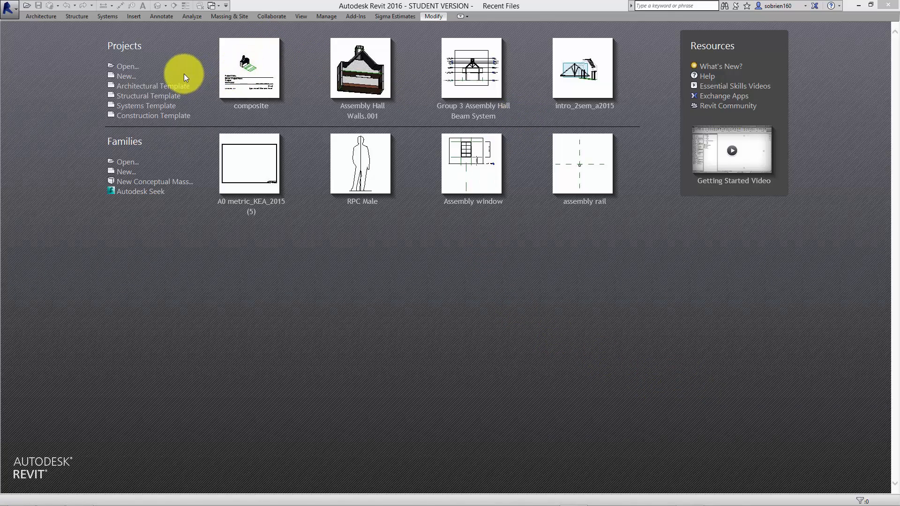
# - Review the Assembly Hall beam system, stairs and walls project files in the Downloads folder in File Explorer, and return to Revit
pyautogui.moveTo(211, 498)
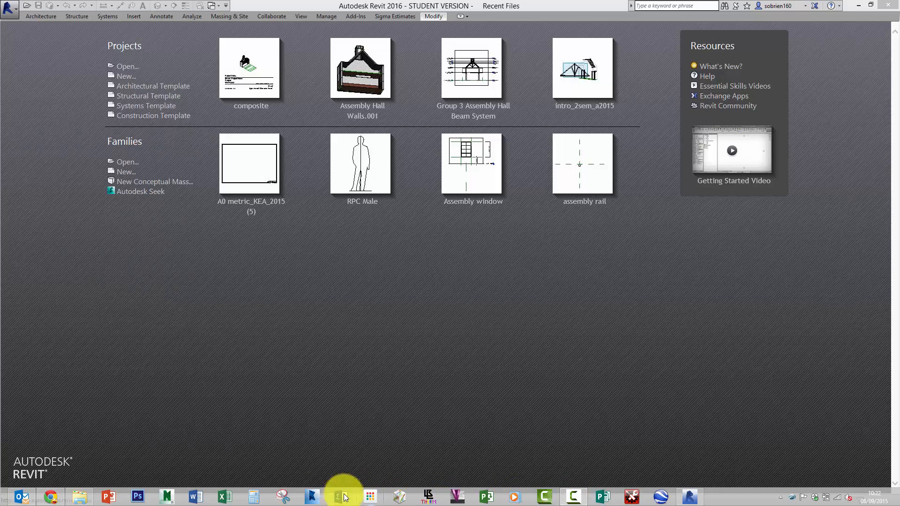
pyautogui.click(80, 497)
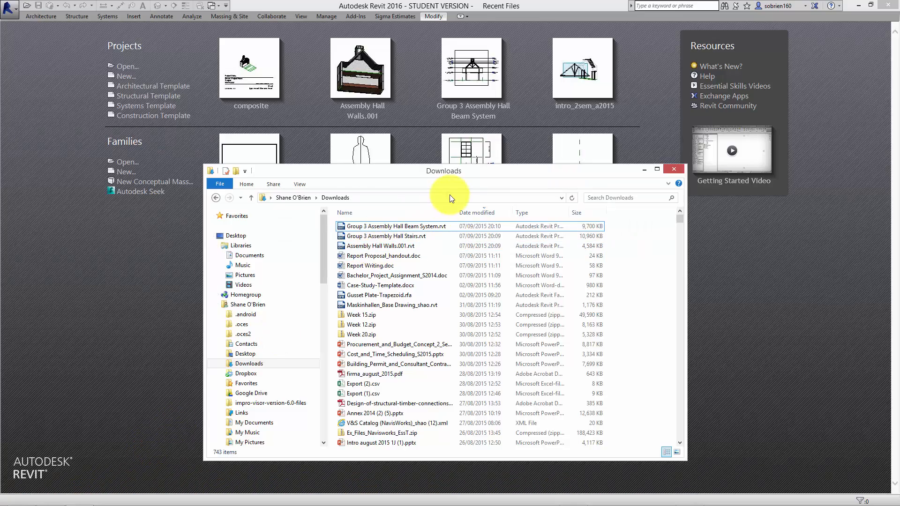
pyautogui.moveTo(476, 175); pyautogui.dragTo(368, 140)
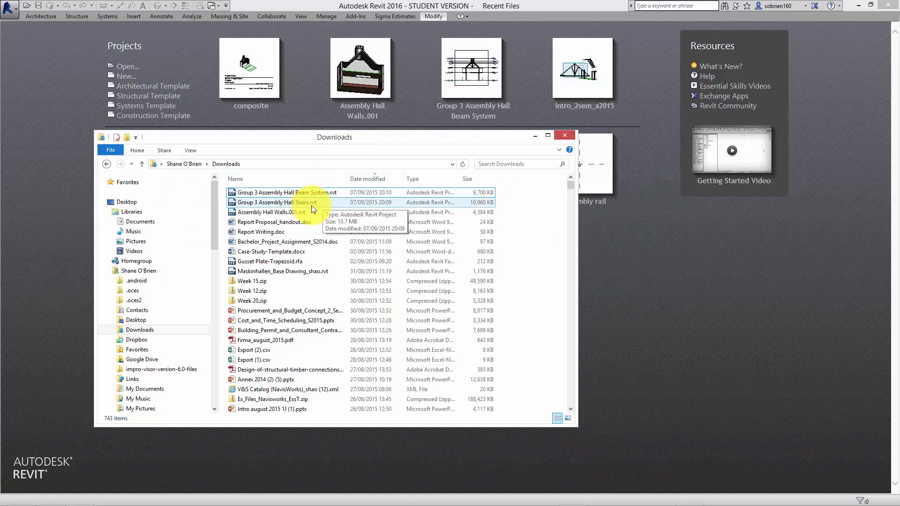
pyautogui.keyDown('ctrl'); pyautogui.click(278, 213); pyautogui.keyUp('ctrl')
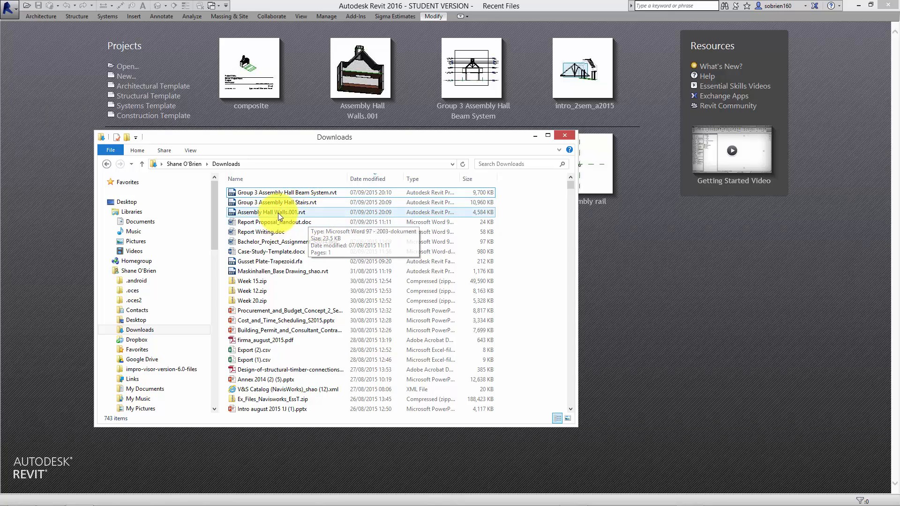
pyautogui.moveTo(399, 139); pyautogui.dragTo(400, 154)
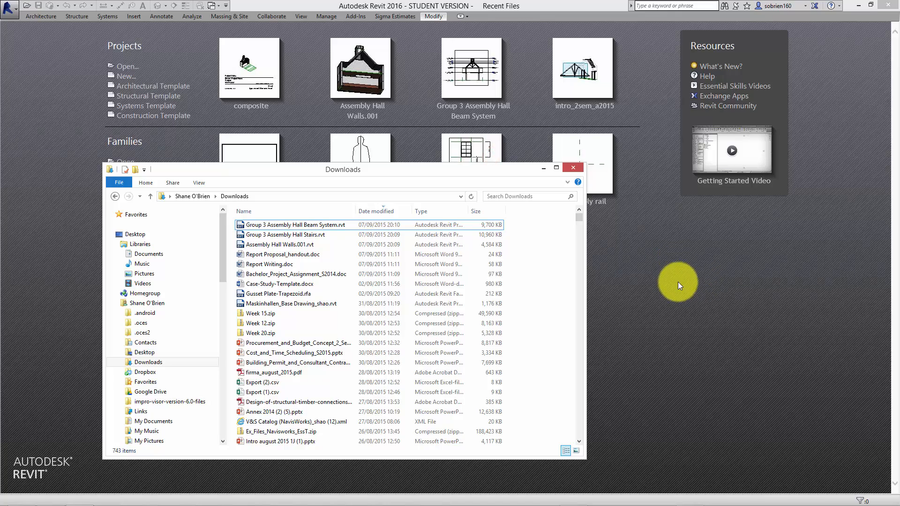
pyautogui.click(666, 283)
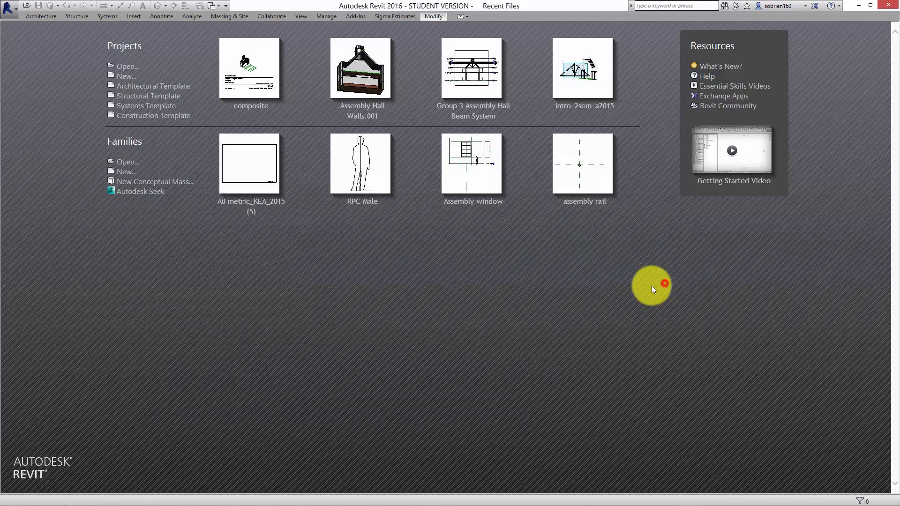
# - Create a new project from the Architectural Template and open its default 3D view
pyautogui.click(163, 86)
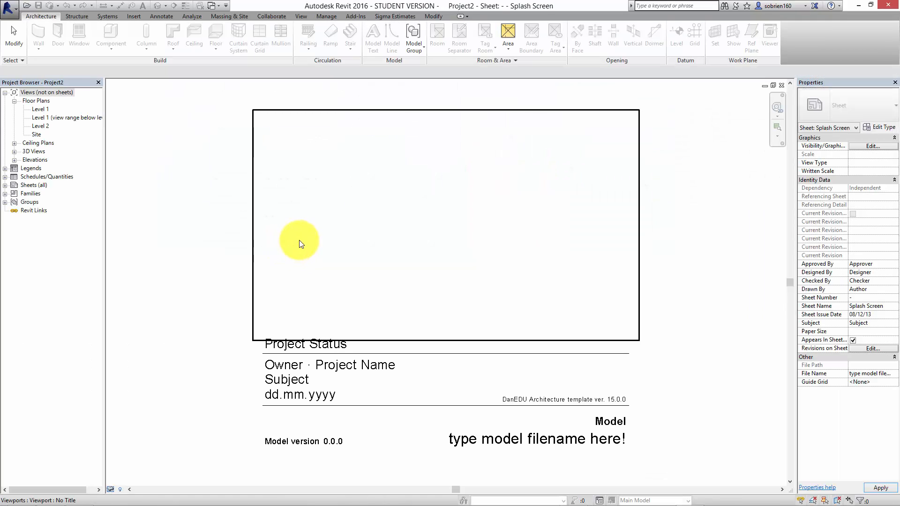
pyautogui.click(157, 6)
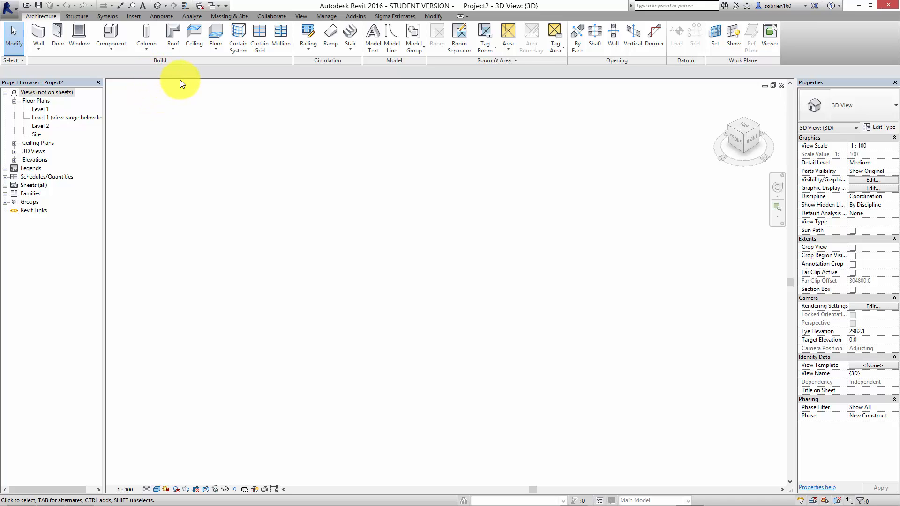
# - Save the project to the Desktop as a project file named Composite Example
pyautogui.click(9, 8)
pyautogui.moveTo(50, 118)
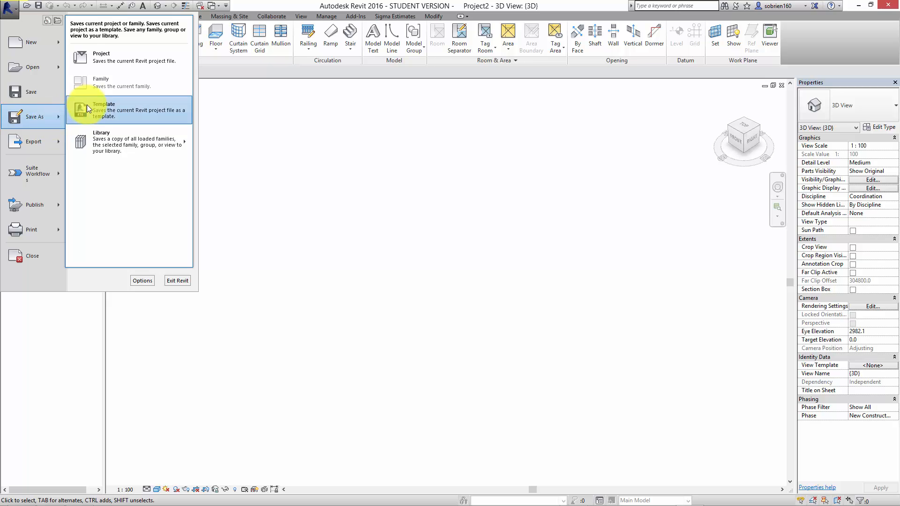
pyautogui.click(96, 62)
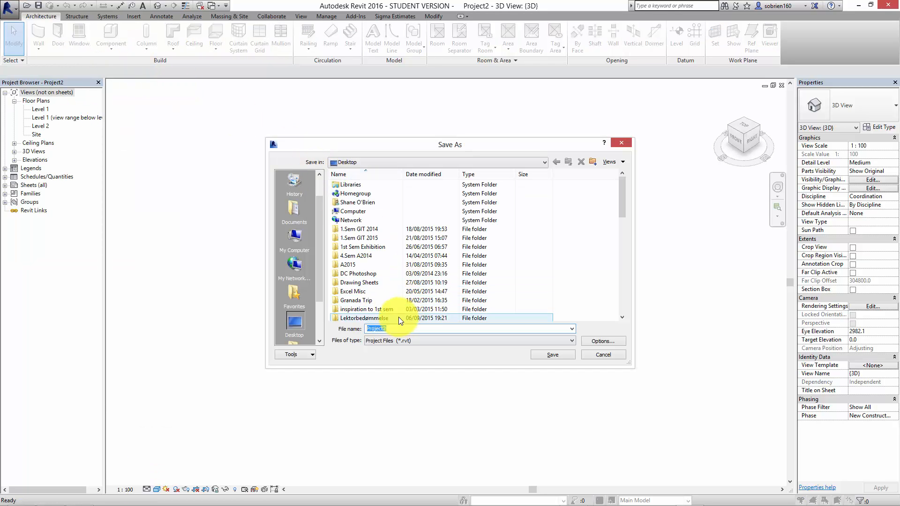
pyautogui.write('Compo')
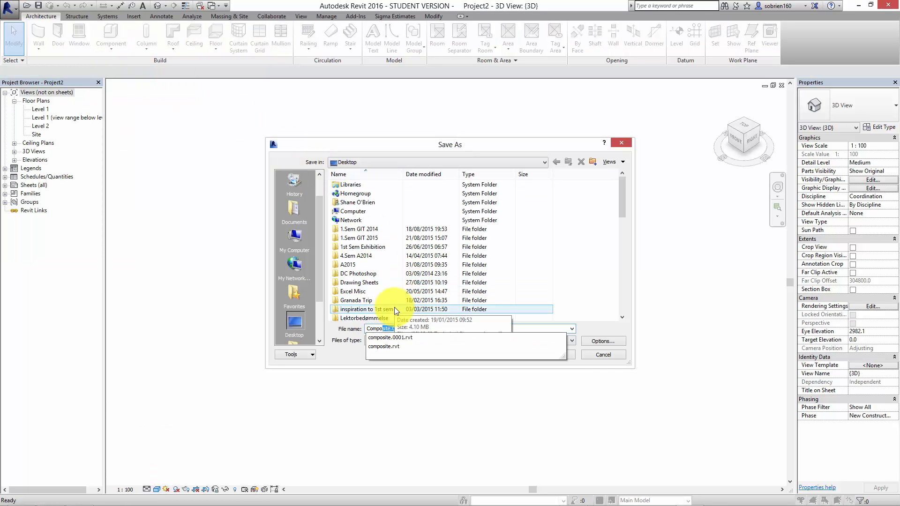
pyautogui.write('site Example')
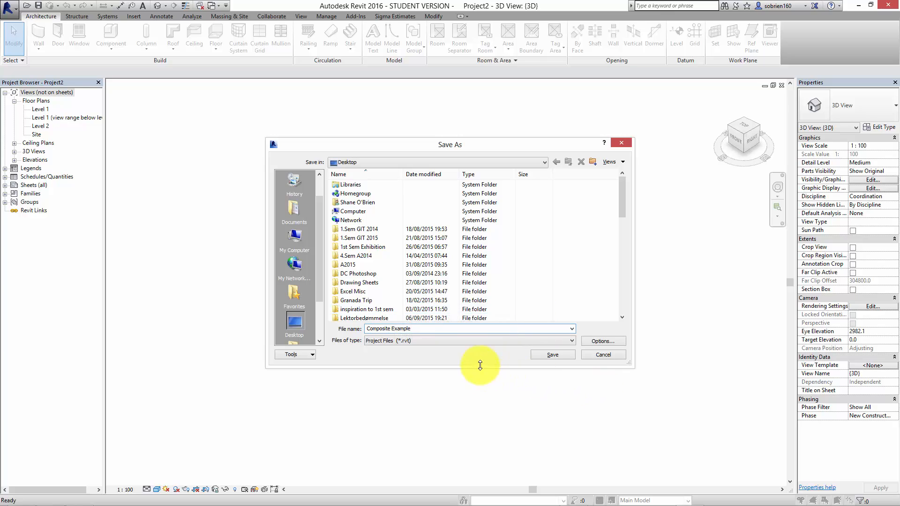
pyautogui.click(549, 355)
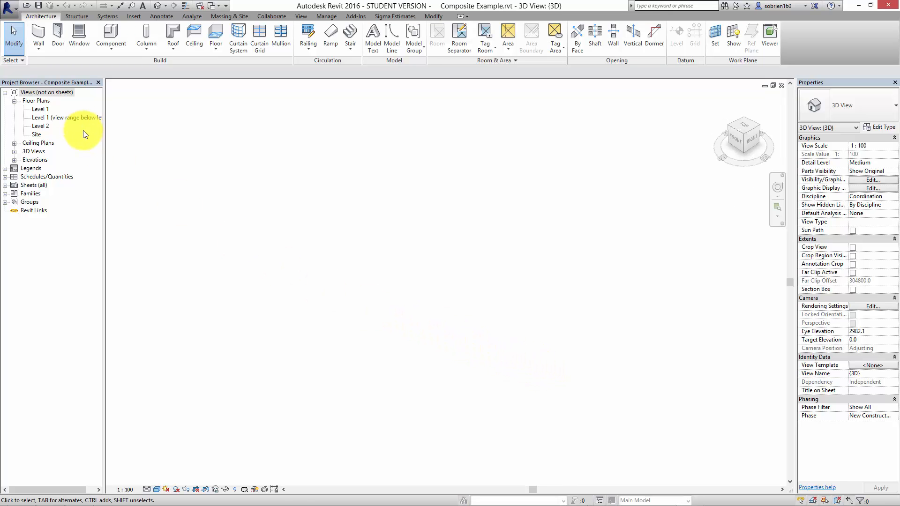
# - Link Group 3 Assembly Hall Beam System.rvt from the Downloads folder with Auto - By Shared Coordinates positioning, and dismiss the coordinate notice
pyautogui.click(136, 18)
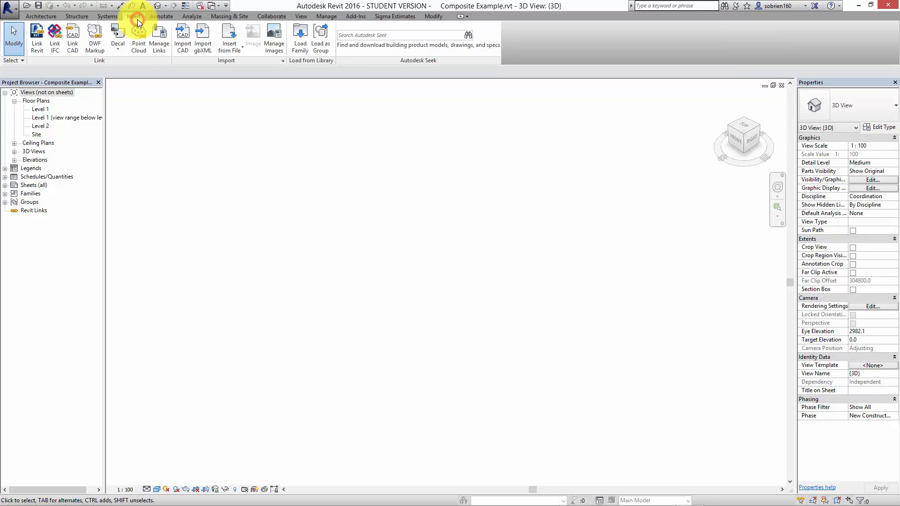
pyautogui.click(39, 40)
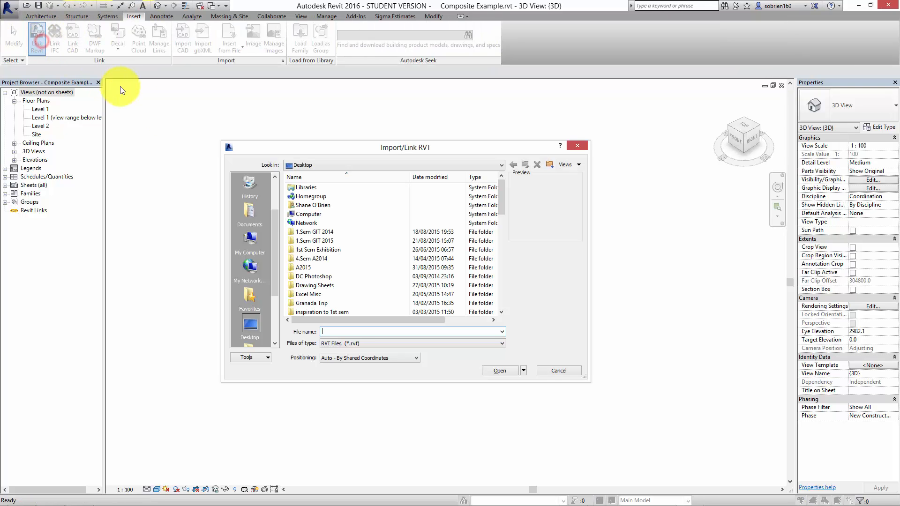
pyautogui.click(250, 237)
pyautogui.doubleClick(326, 197)
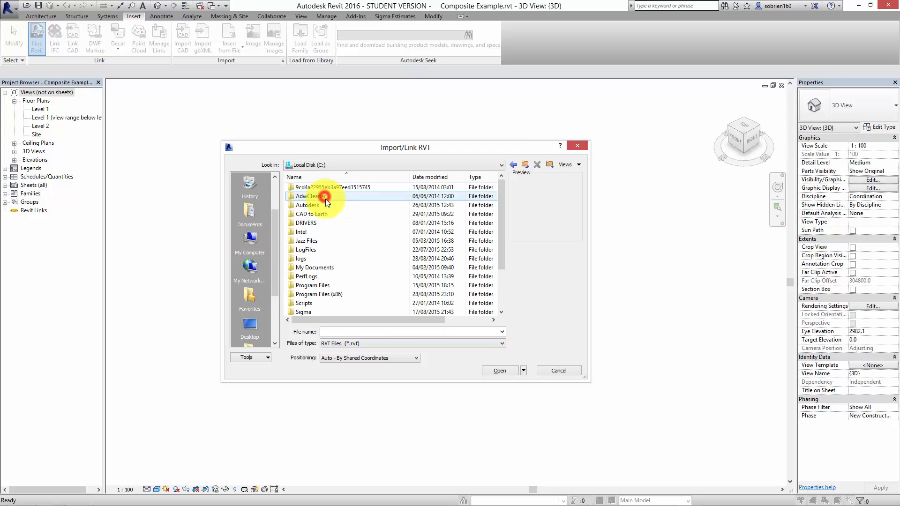
pyautogui.moveTo(499, 210); pyautogui.dragTo(499, 258)
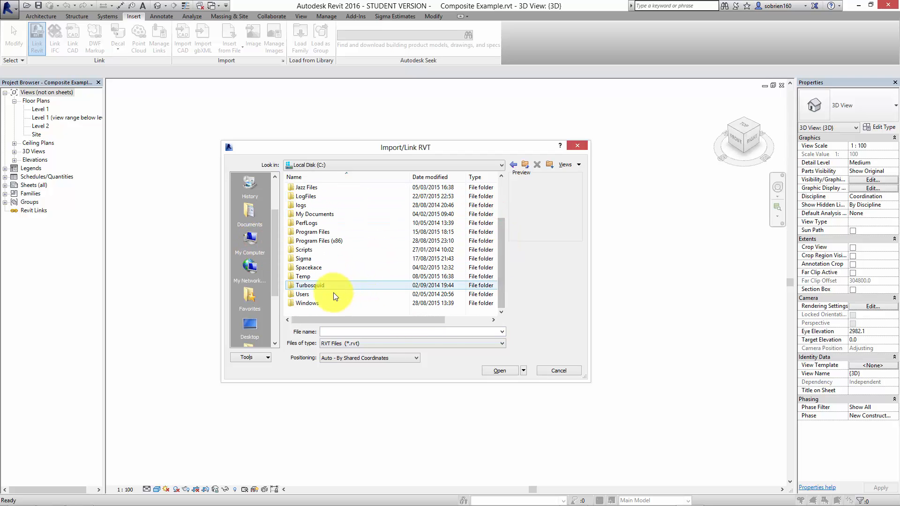
pyautogui.doubleClick(307, 294)
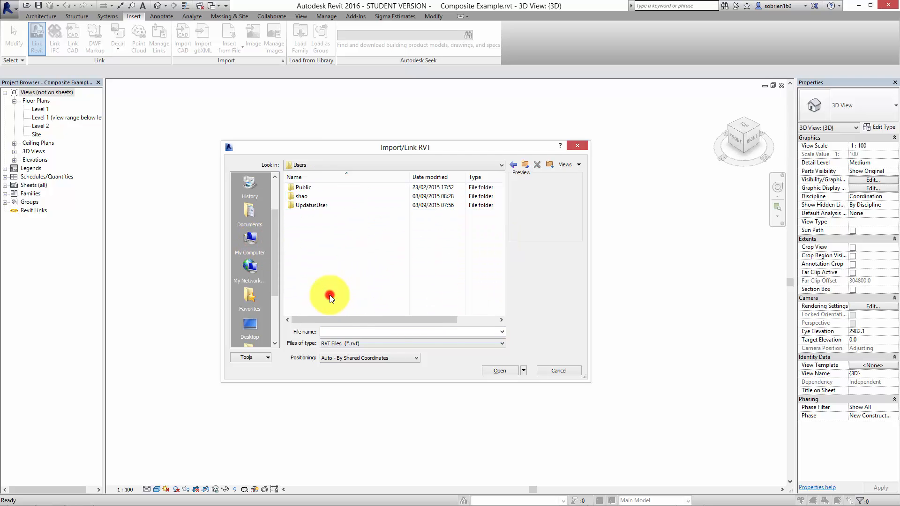
pyautogui.doubleClick(311, 196)
pyautogui.doubleClick(311, 229)
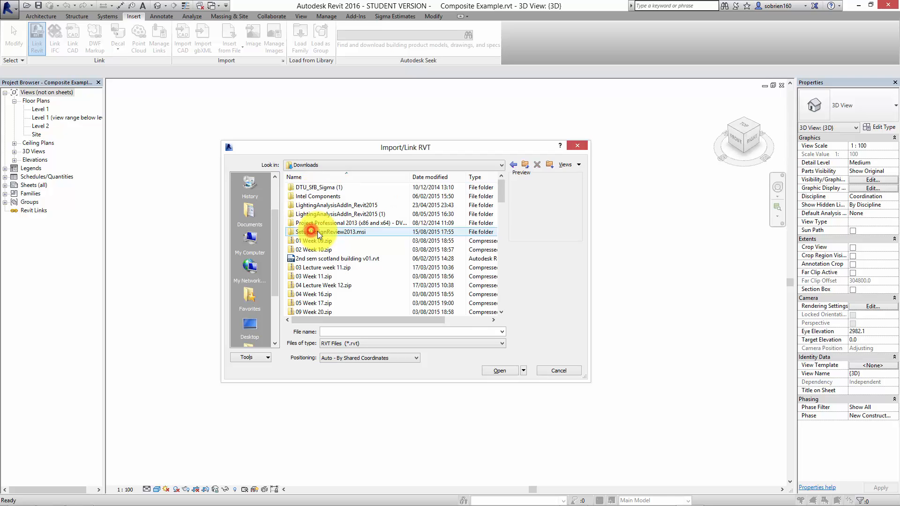
pyautogui.click(429, 176)
pyautogui.click(349, 188)
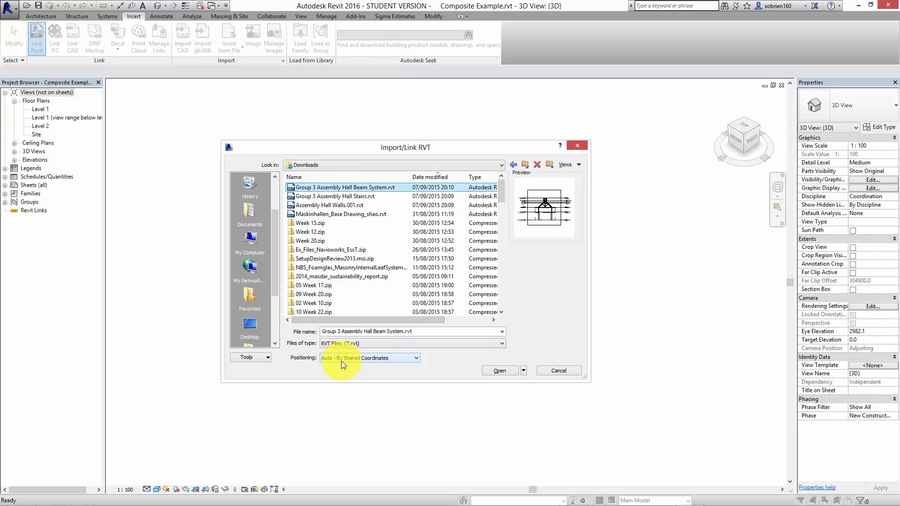
pyautogui.click(498, 371)
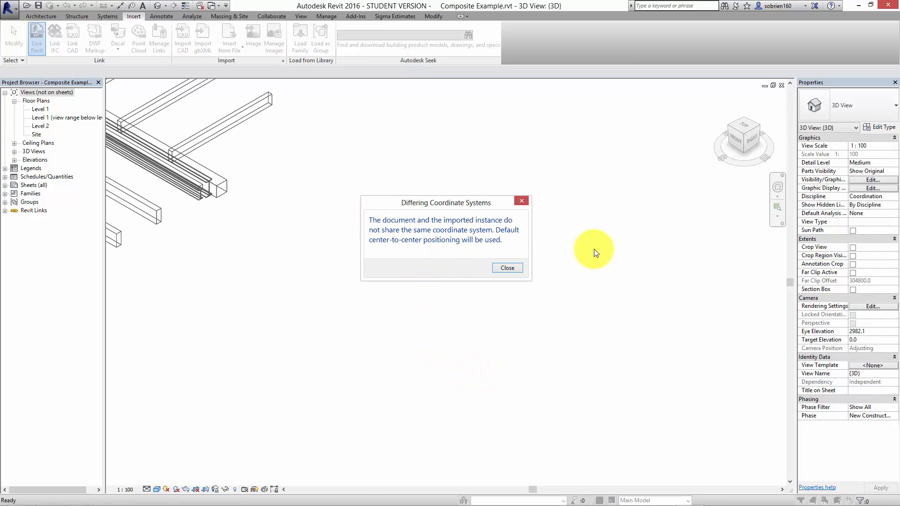
pyautogui.click(506, 268)
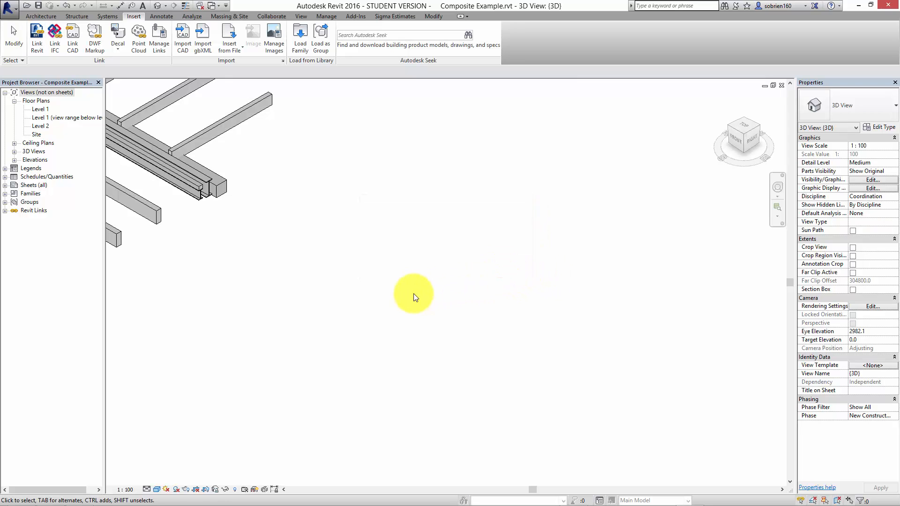
# - Acquire the project's shared coordinates from the linked beam system model
pyautogui.moveTo(184, 189); pyautogui.dragTo(447, 283, button='middle')
pyautogui.scroll(-2, 499, 268)
pyautogui.scroll(-1, 446, 283)
pyautogui.scroll(2, 406, 248)
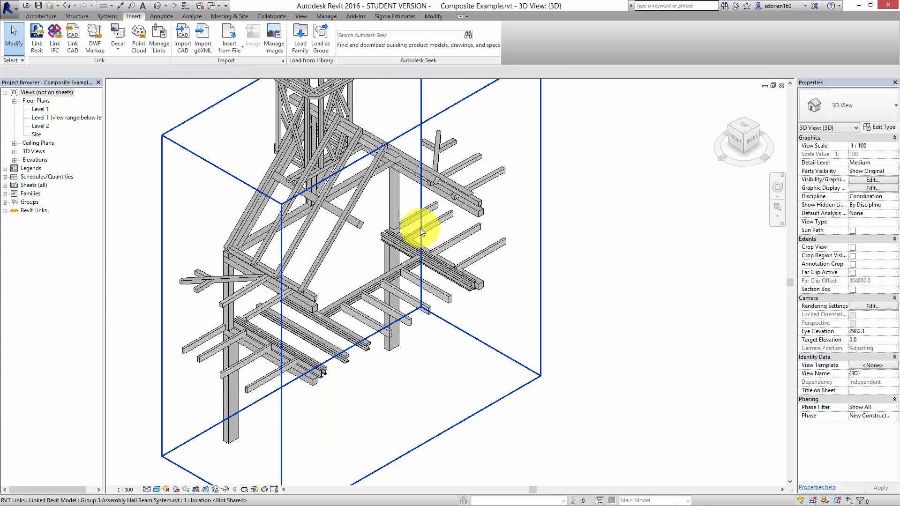
pyautogui.click(327, 15)
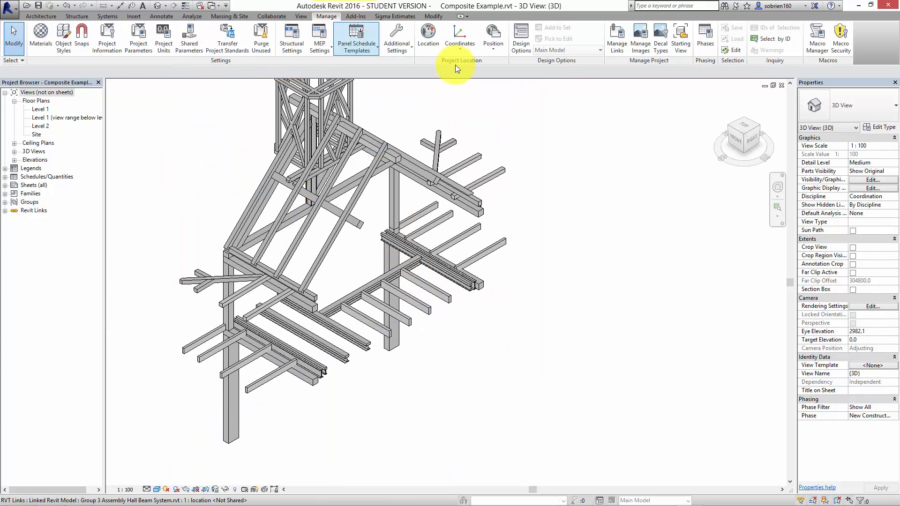
pyautogui.click(465, 51)
pyautogui.click(461, 65)
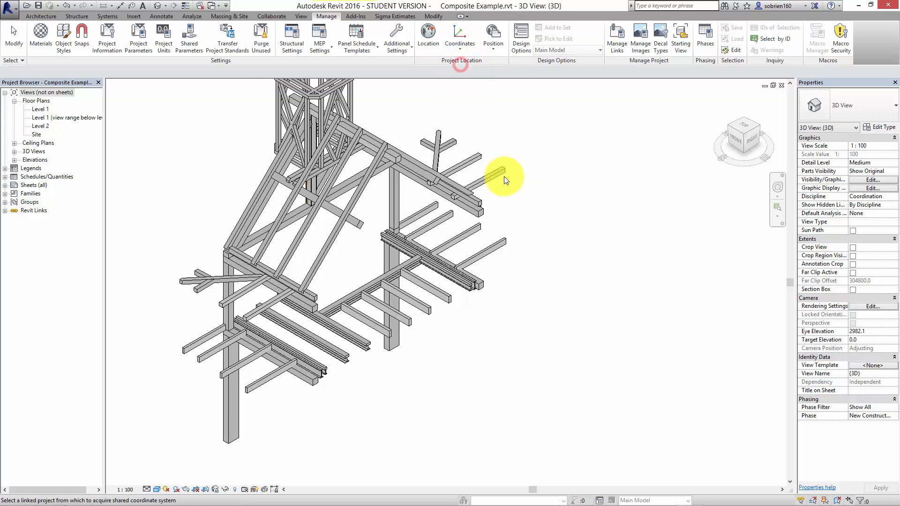
pyautogui.click(479, 186)
# - Link Group 3 Assembly Hall Stairs.rvt from the Downloads folder using Auto - By Shared Coordinates positioning
pyautogui.scroll(-3, 609, 207)
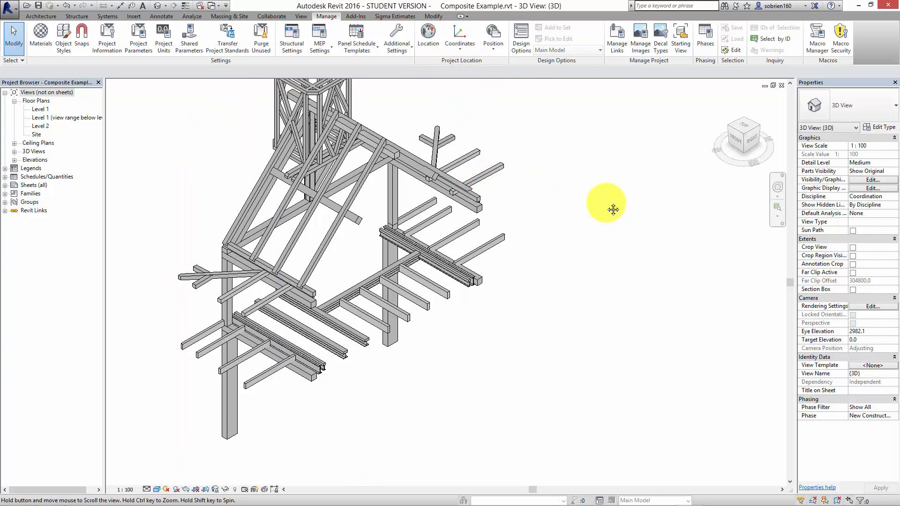
pyautogui.scroll(3, 486, 257)
pyautogui.scroll(2, 485, 257)
pyautogui.scroll(-3, 485, 257)
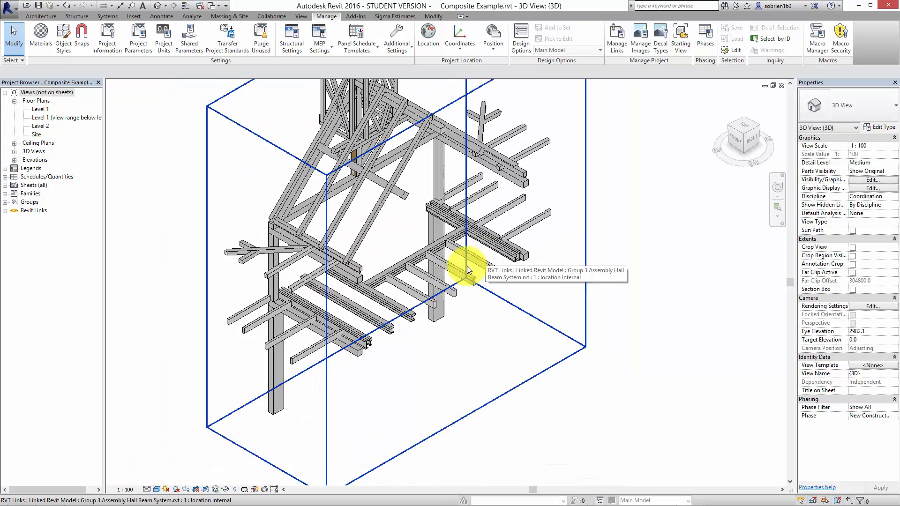
pyautogui.moveTo(428, 268); pyautogui.dragTo(470, 285, button='middle')
pyautogui.scroll(2, 468, 286)
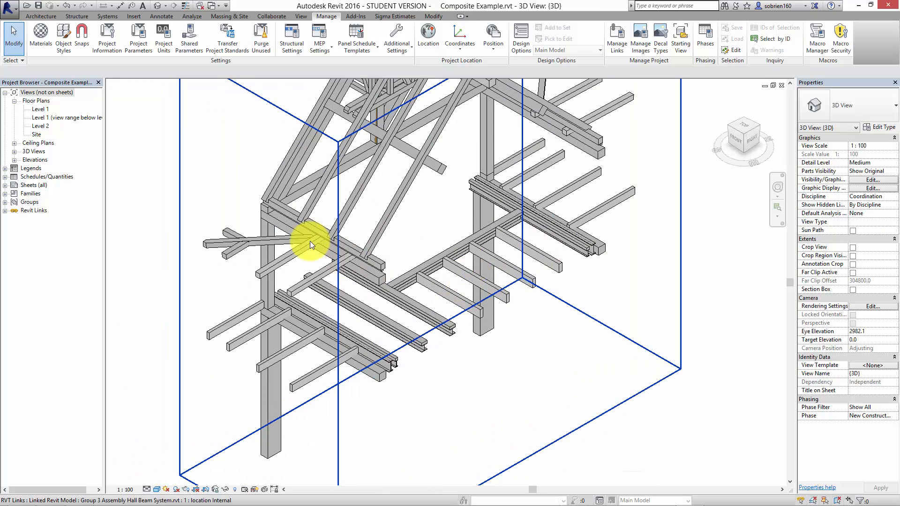
pyautogui.scroll(-2, 311, 241)
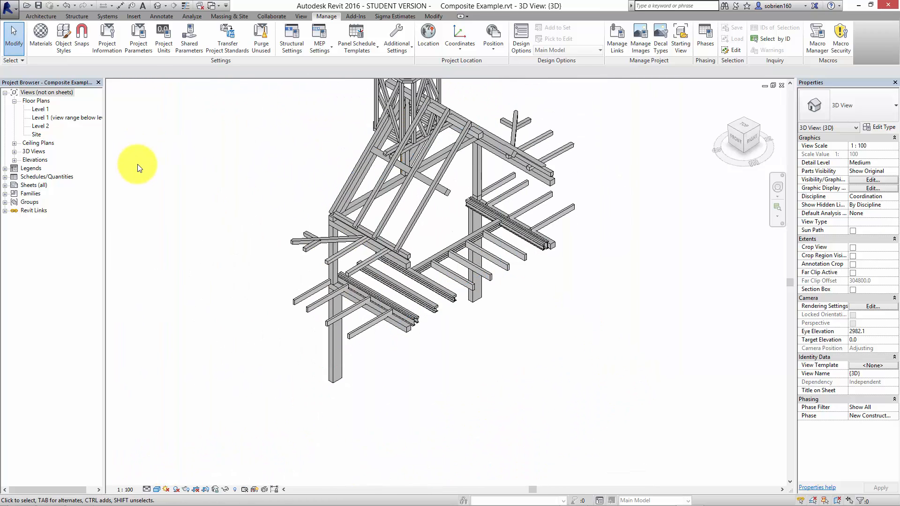
pyautogui.click(133, 17)
pyautogui.click(38, 46)
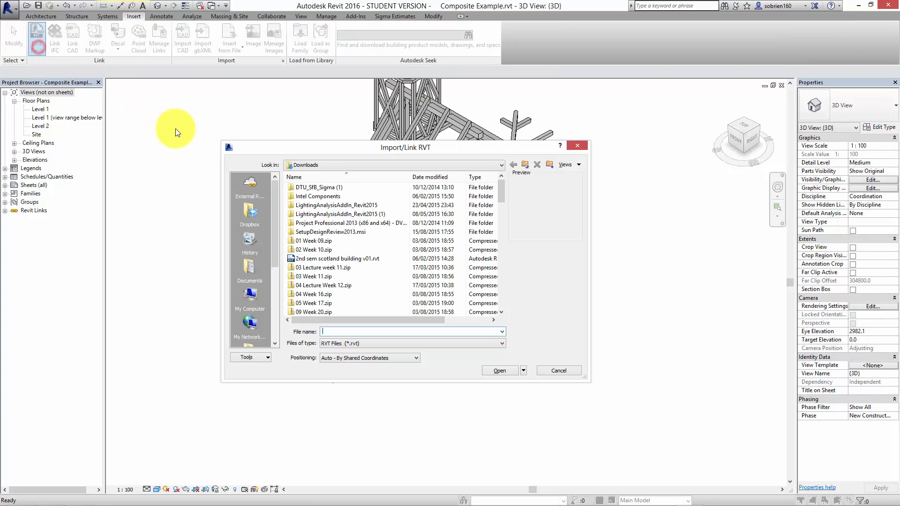
pyautogui.click(437, 179)
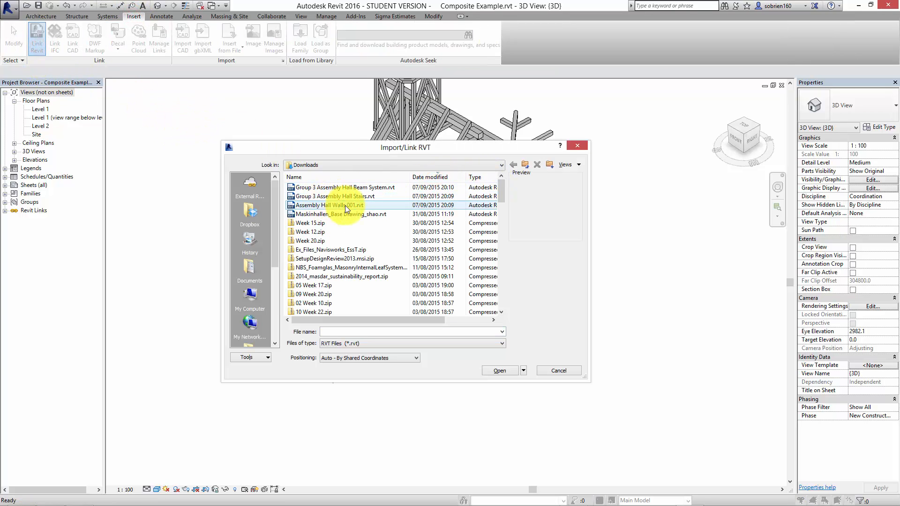
pyautogui.click(352, 198)
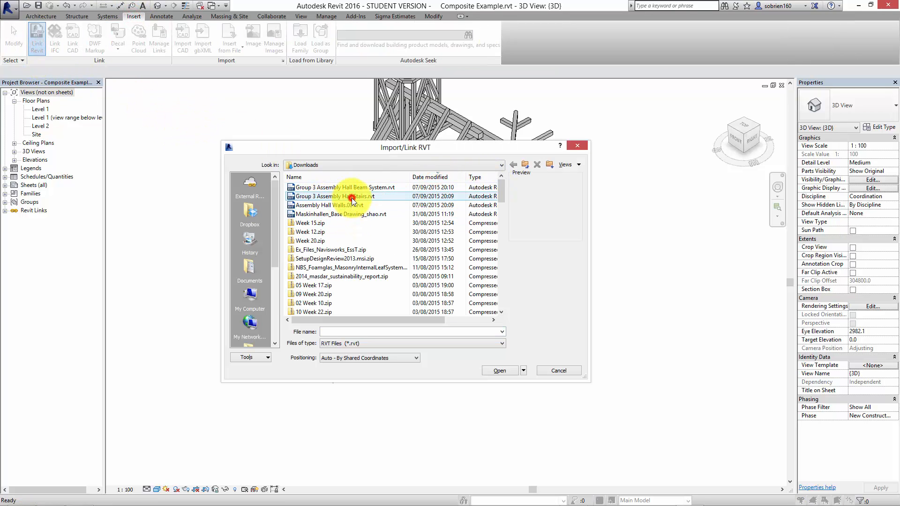
pyautogui.click(490, 371)
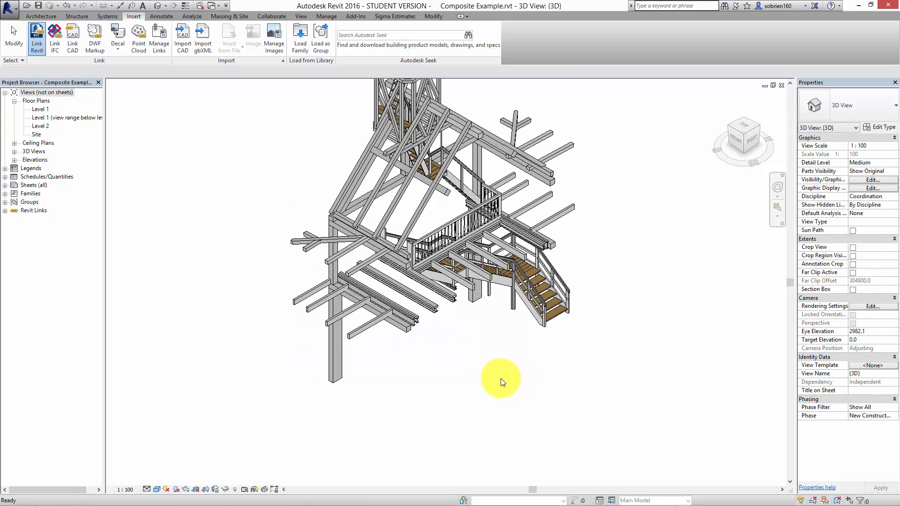
# - Link Assembly Hall Walls.001.rvt from the Downloads folder using Auto - By Shared Coordinates positioning
pyautogui.keyDown('shift'); pyautogui.moveTo(517, 313); pyautogui.dragTo(549, 358, button='middle'); pyautogui.keyUp('shift')
pyautogui.keyDown('shift'); pyautogui.moveTo(444, 344); pyautogui.dragTo(583, 342, button='middle'); pyautogui.keyUp('shift')
pyautogui.keyDown('shift'); pyautogui.moveTo(493, 314); pyautogui.dragTo(640, 349, button='middle'); pyautogui.keyUp('shift')
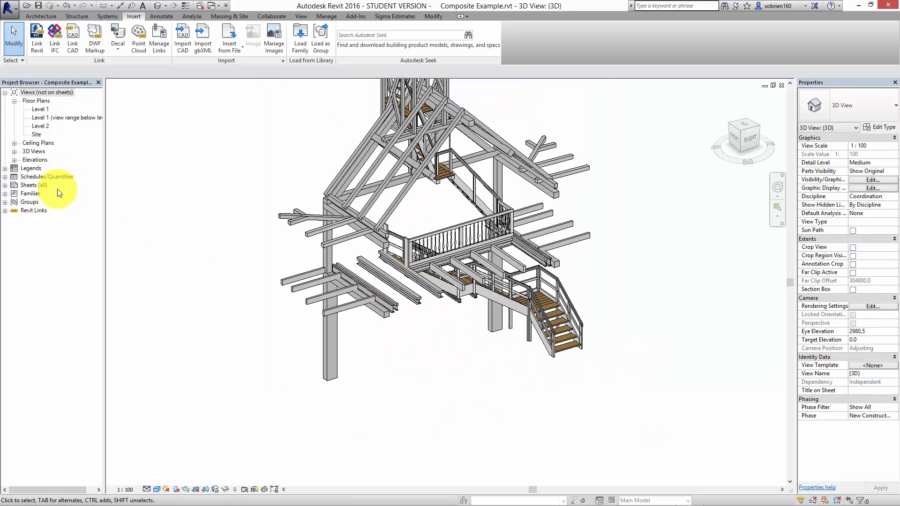
pyautogui.click(36, 37)
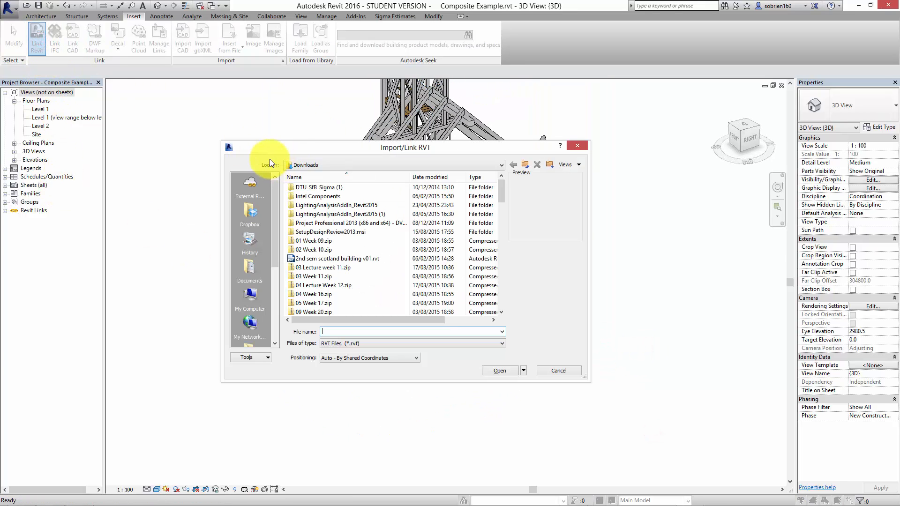
pyautogui.click(437, 176)
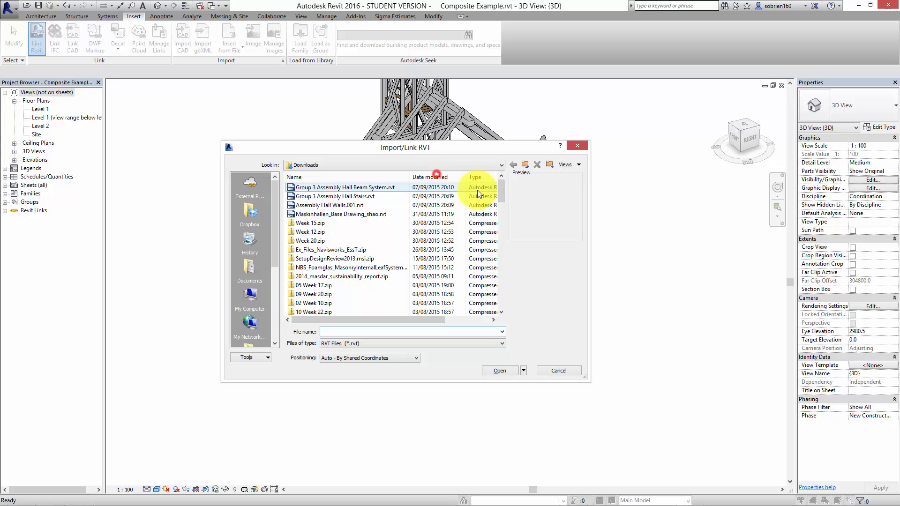
pyautogui.click(353, 205)
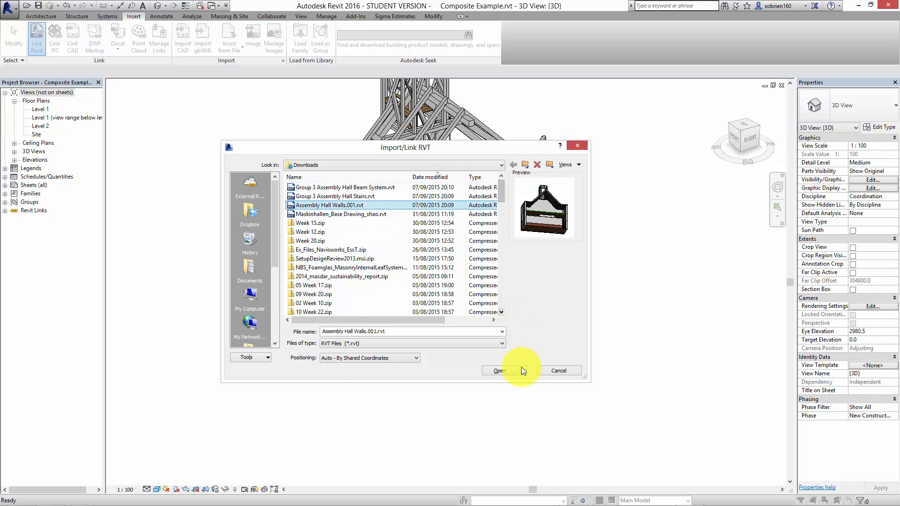
pyautogui.click(504, 374)
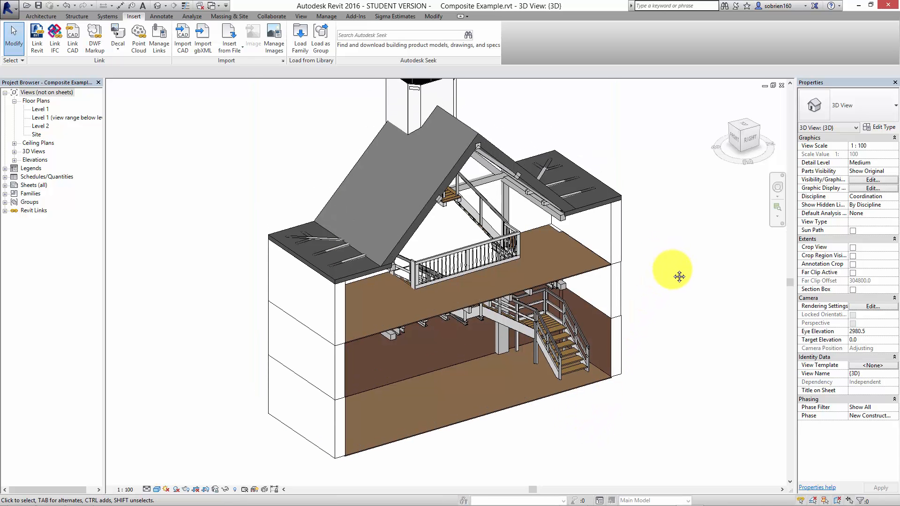
# - Examine in 3D where the linked beams meet the roof surfaces on both sides of the hall
pyautogui.moveTo(673, 269); pyautogui.dragTo(652, 284, button='middle')
pyautogui.scroll(5, 483, 167)
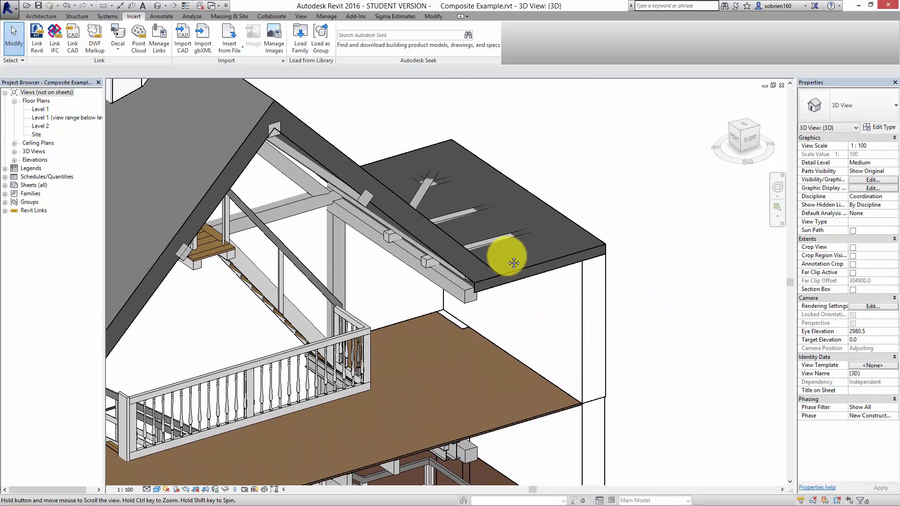
pyautogui.scroll(5, 496, 235)
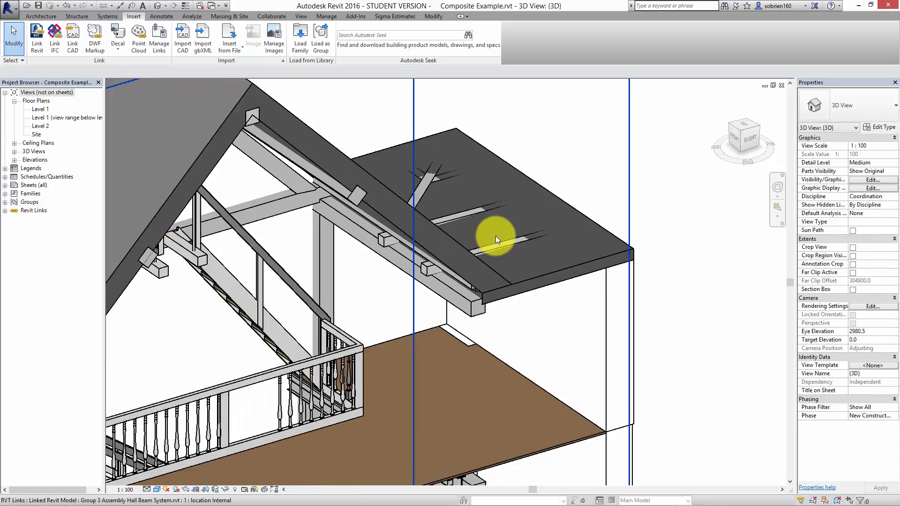
pyautogui.scroll(-8, 499, 275)
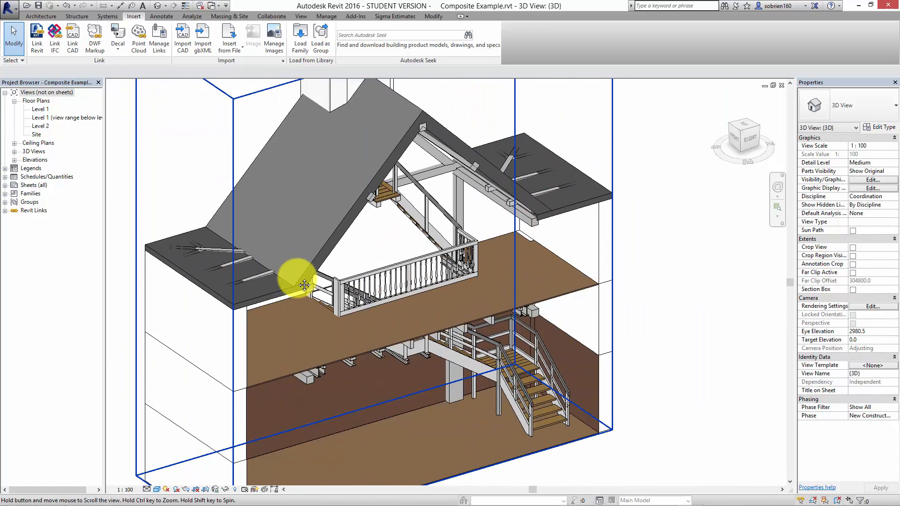
pyautogui.scroll(3, 257, 244)
pyautogui.scroll(2, 251, 252)
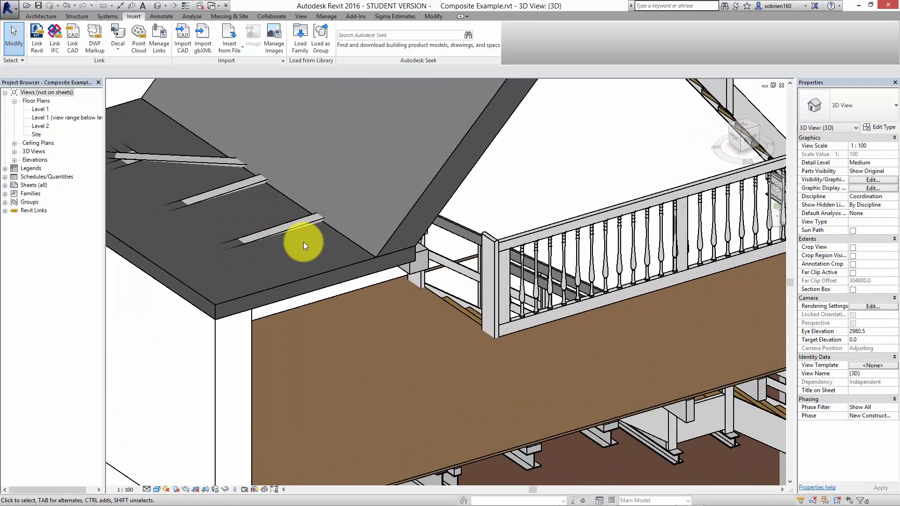
pyautogui.scroll(2, 228, 199)
pyautogui.scroll(-2, 182, 218)
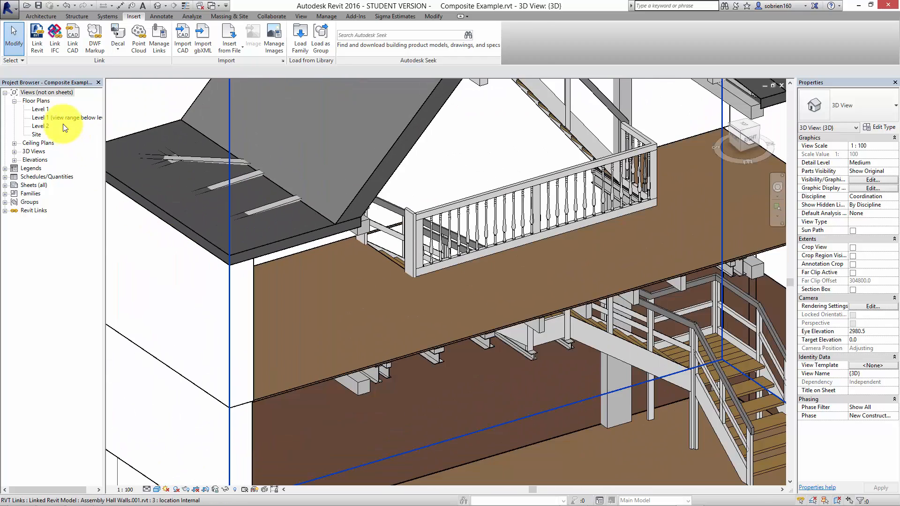
# - Open the Level 1 floor plan and delete the text note about the internal 0,0,0 point
pyautogui.doubleClick(42, 109)
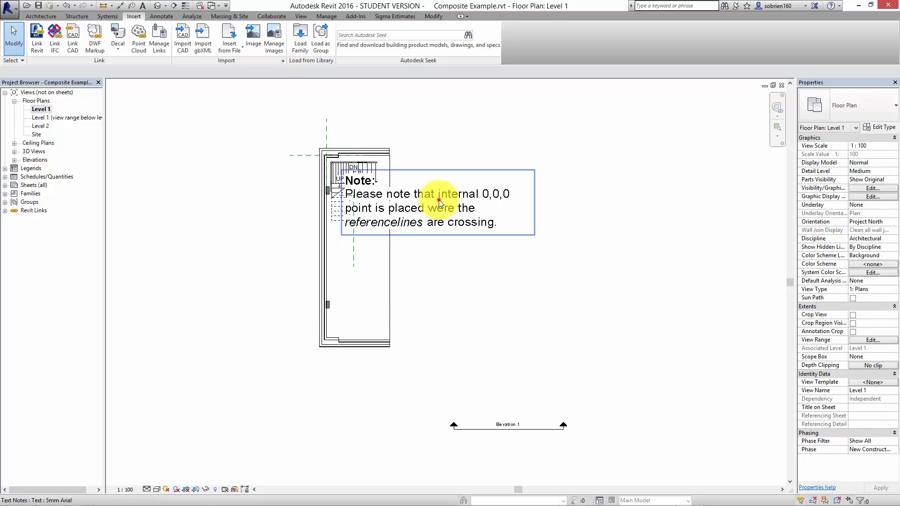
pyautogui.click(439, 204)
pyautogui.press('Delete')
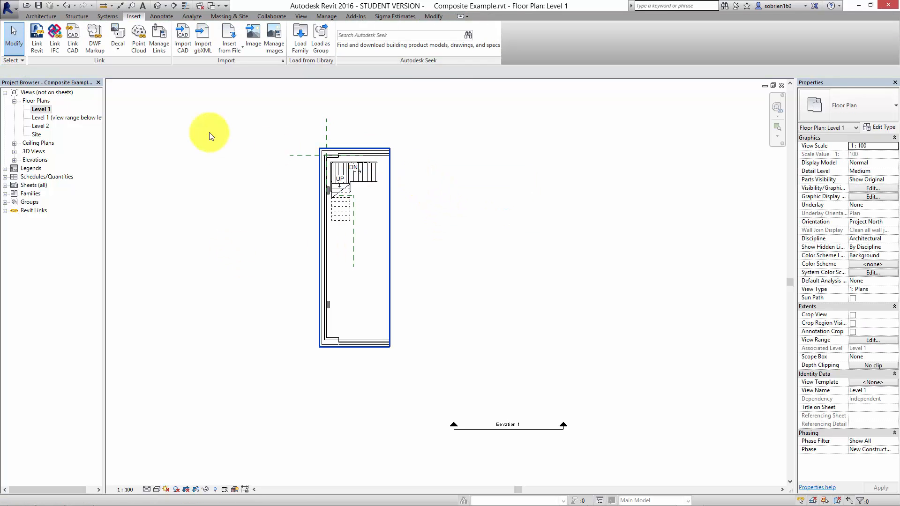
# - Draw a section line lengthwise through the building near its open side, facing the stairs, and open the resulting section view
pyautogui.click(174, 6)
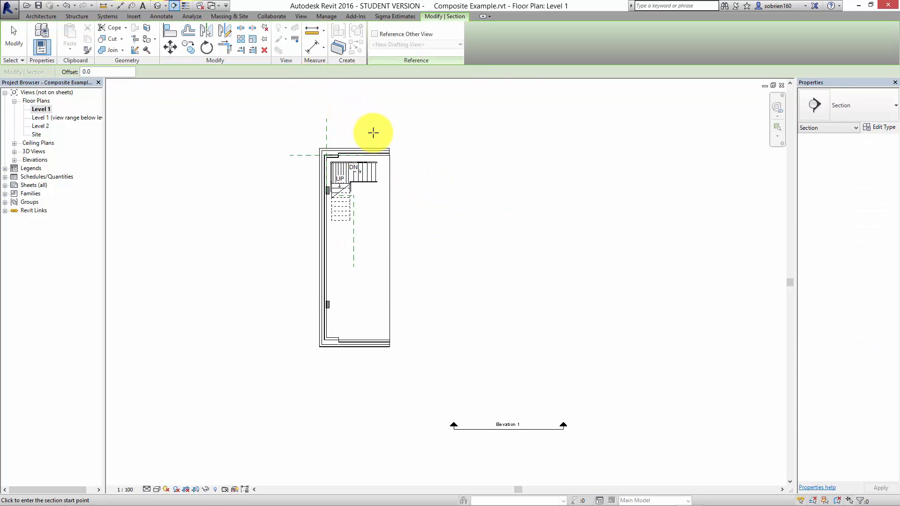
pyautogui.click(384, 385)
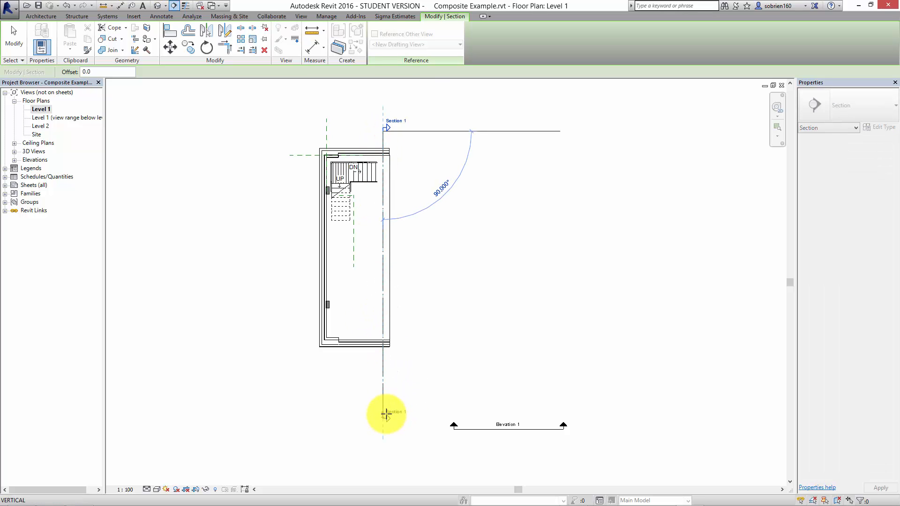
pyautogui.click(365, 144)
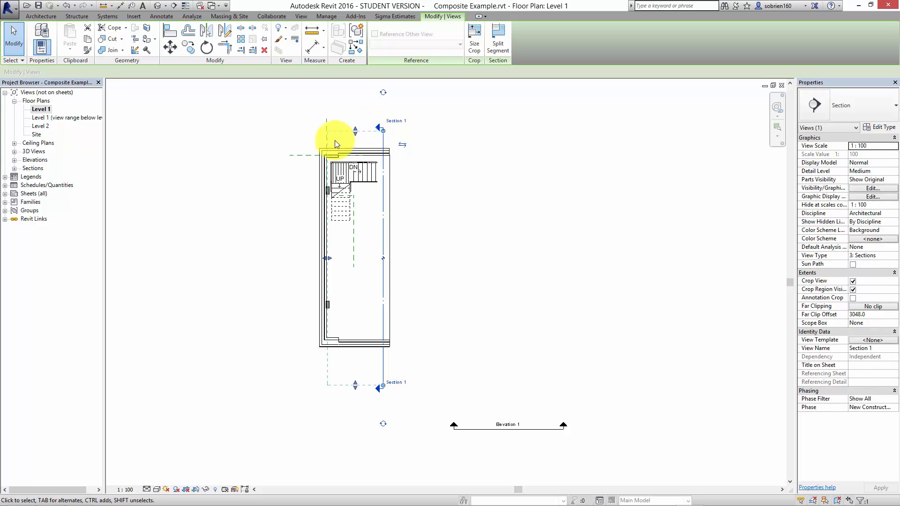
pyautogui.click(246, 124)
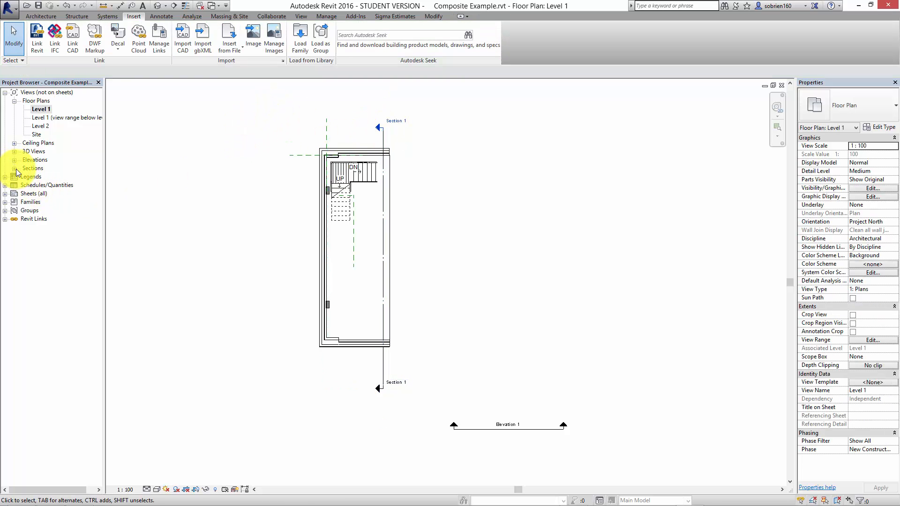
pyautogui.click(15, 168)
pyautogui.doubleClick(43, 176)
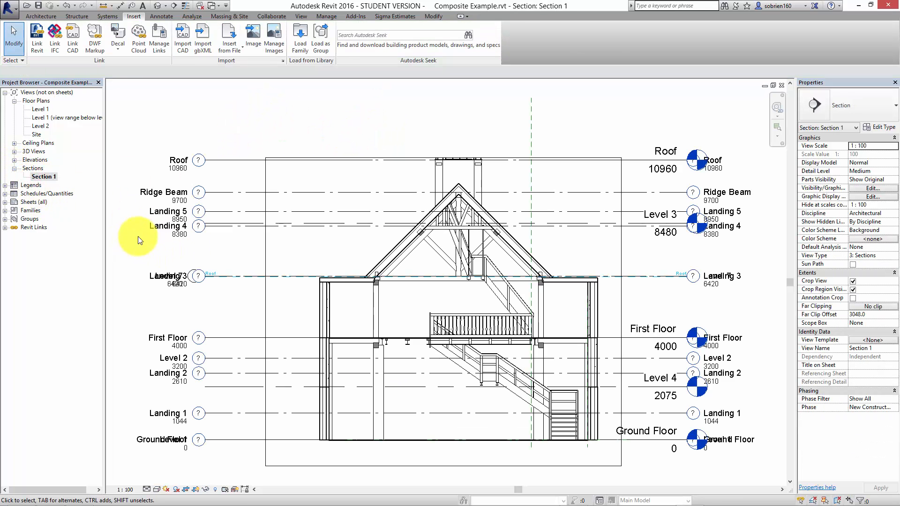
# - Set the section view's scale to 1:20 and give it a shaded visual style
pyautogui.scroll(5, 374, 294)
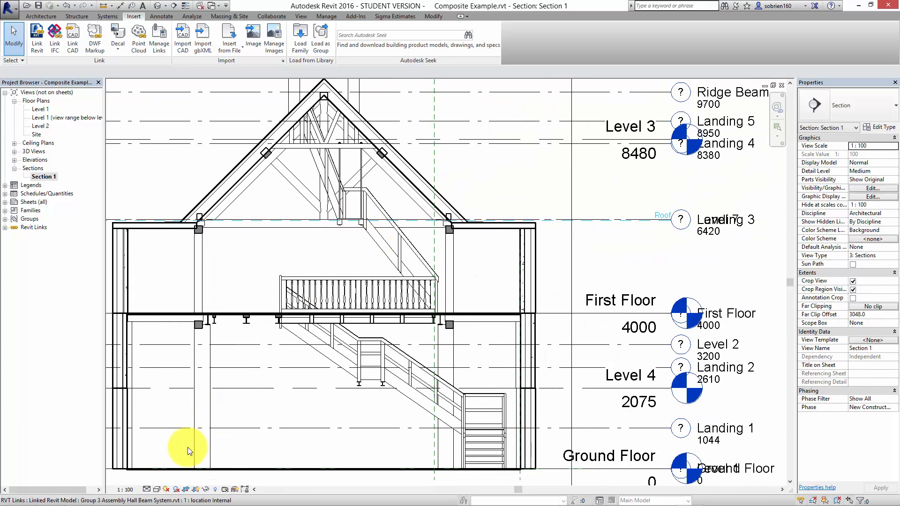
pyautogui.click(126, 490)
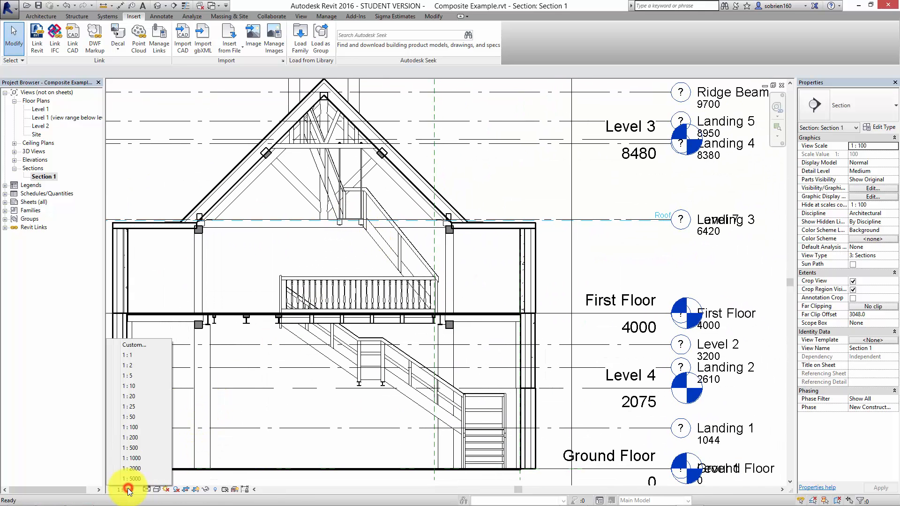
pyautogui.click(137, 396)
pyautogui.moveTo(167, 393)
pyautogui.mouseDown(button='middle')
pyautogui.moveTo(305, 241)
pyautogui.moveTo(431, 291)
pyautogui.mouseUp(button='middle')
pyautogui.scroll(4, 512, 184)
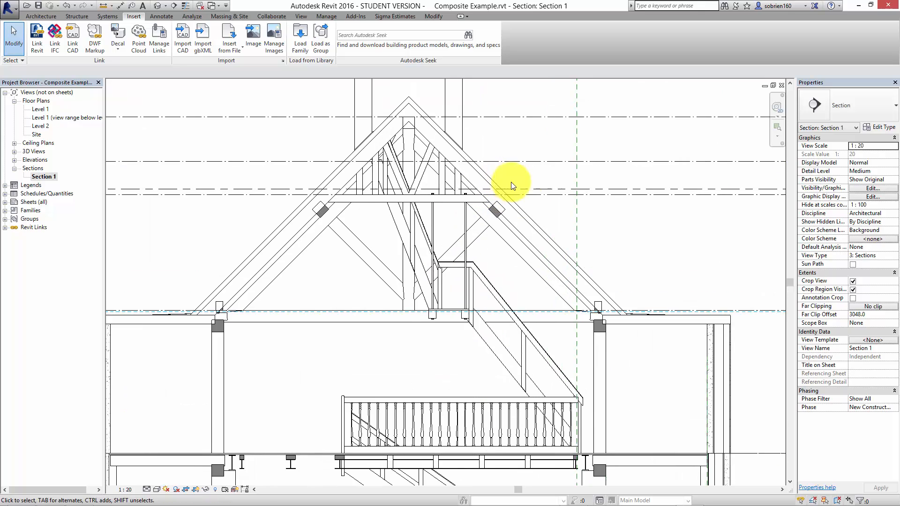
pyautogui.click(157, 490)
pyautogui.click(170, 453)
# - Inspect the section where the right roof slope and flat roof meet the purlin, eave beams and column
pyautogui.moveTo(349, 312); pyautogui.dragTo(312, 359, button='middle')
pyautogui.scroll(5, 430, 190)
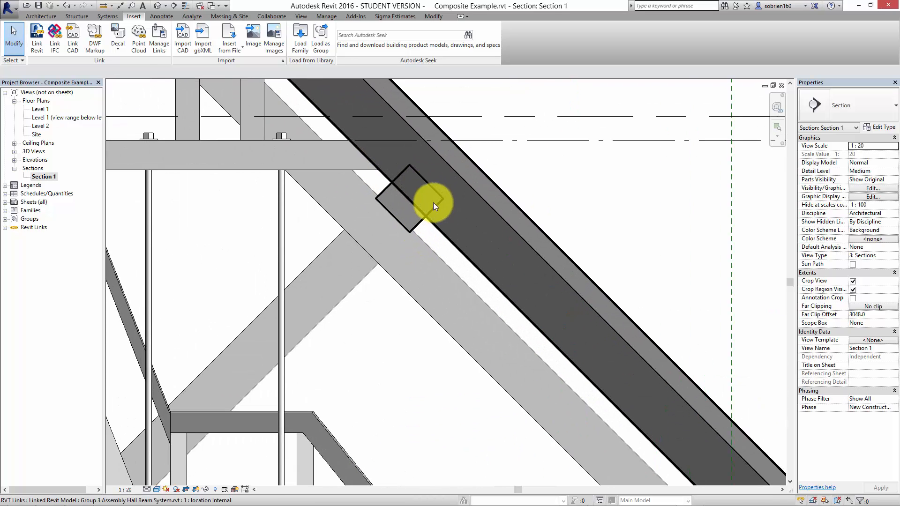
pyautogui.scroll(-2, 488, 235)
pyautogui.moveTo(509, 283); pyautogui.dragTo(426, 177, button='middle')
pyautogui.scroll(-1, 604, 333)
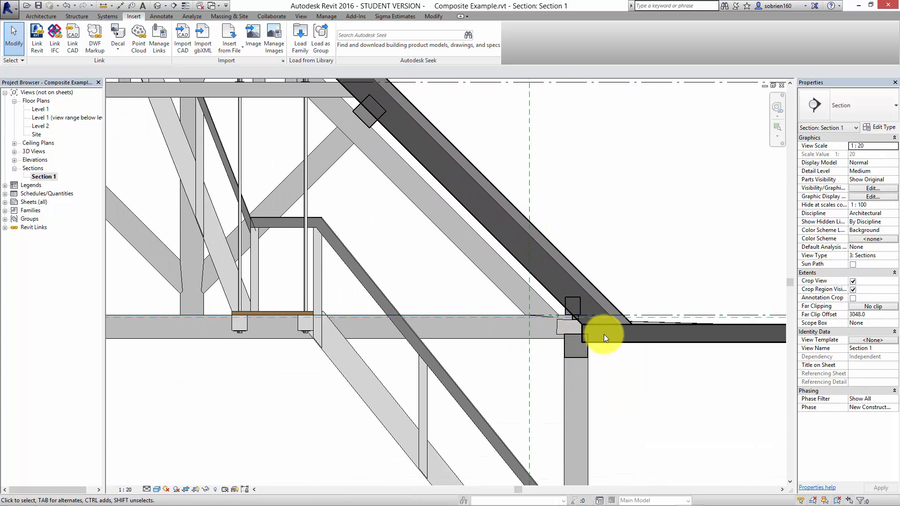
pyautogui.scroll(3, 594, 292)
pyautogui.moveTo(578, 286); pyautogui.dragTo(451, 190, button='middle')
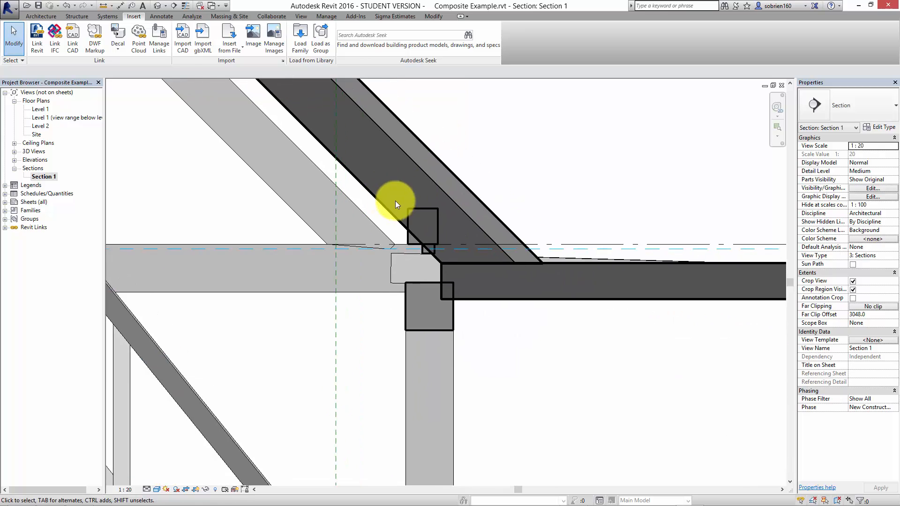
pyautogui.scroll(-2, 395, 202)
pyautogui.scroll(3, 379, 275)
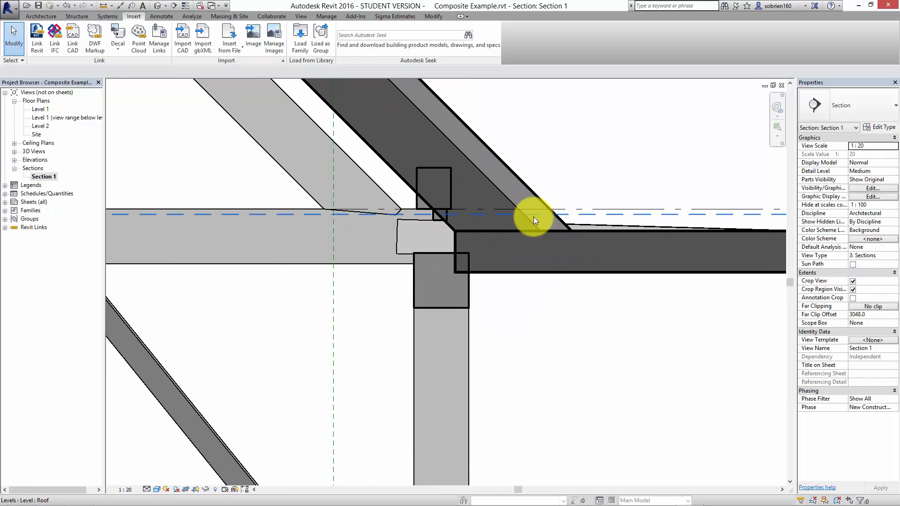
pyautogui.moveTo(556, 250); pyautogui.dragTo(261, 257, button='middle')
pyautogui.scroll(-1, 261, 256)
pyautogui.scroll(-1, 382, 271)
pyautogui.moveTo(385, 286); pyautogui.dragTo(680, 214, button='middle')
pyautogui.scroll(-5, 469, 239)
pyautogui.moveTo(546, 238); pyautogui.dragTo(663, 223, button='middle')
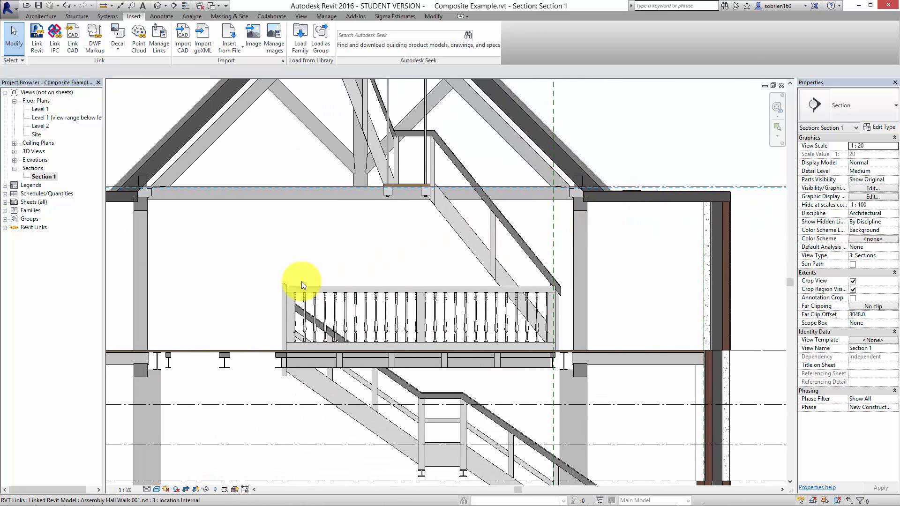
# - Inspect the section's left eave, comparing the flat roof and roof slope with the beams and column
pyautogui.moveTo(298, 281); pyautogui.dragTo(502, 274, button='middle')
pyautogui.moveTo(365, 227); pyautogui.dragTo(366, 151, button='middle')
pyautogui.moveTo(391, 223); pyautogui.dragTo(364, 289, button='middle')
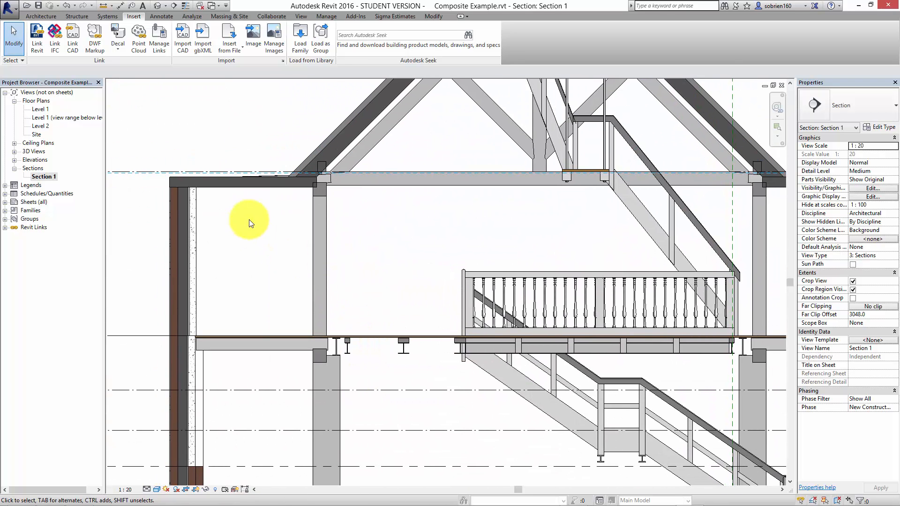
pyautogui.scroll(1, 285, 236)
pyautogui.scroll(1, 284, 236)
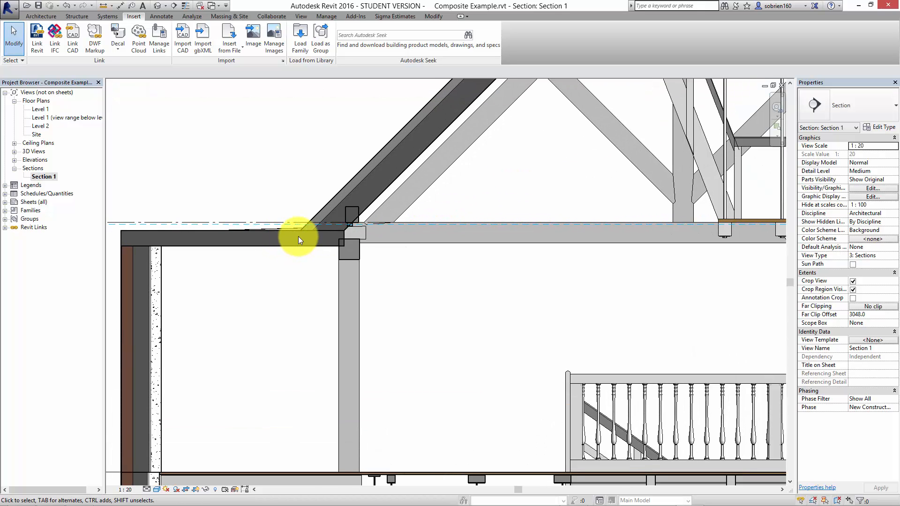
pyautogui.moveTo(305, 233); pyautogui.dragTo(374, 232, button='middle')
pyautogui.scroll(-2, 375, 234)
pyautogui.moveTo(536, 276); pyautogui.dragTo(367, 245, button='middle')
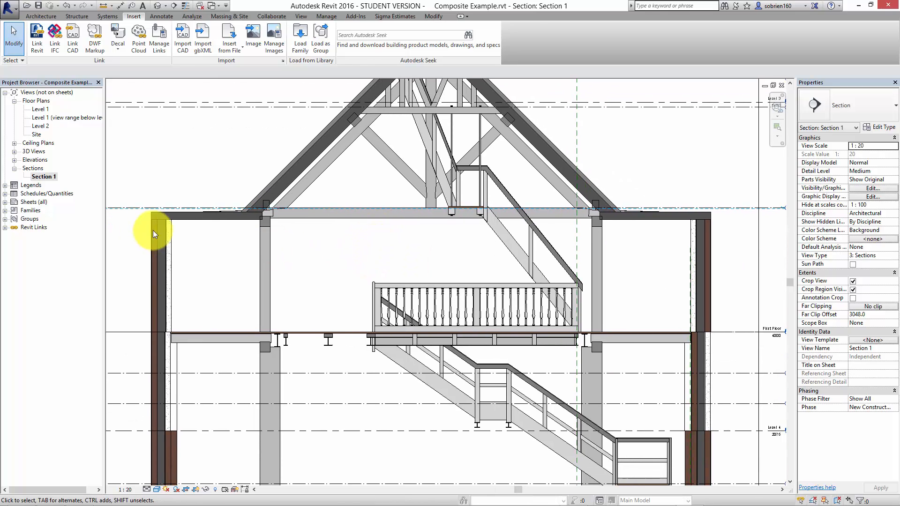
pyautogui.scroll(2, 239, 241)
pyautogui.scroll(4, 301, 225)
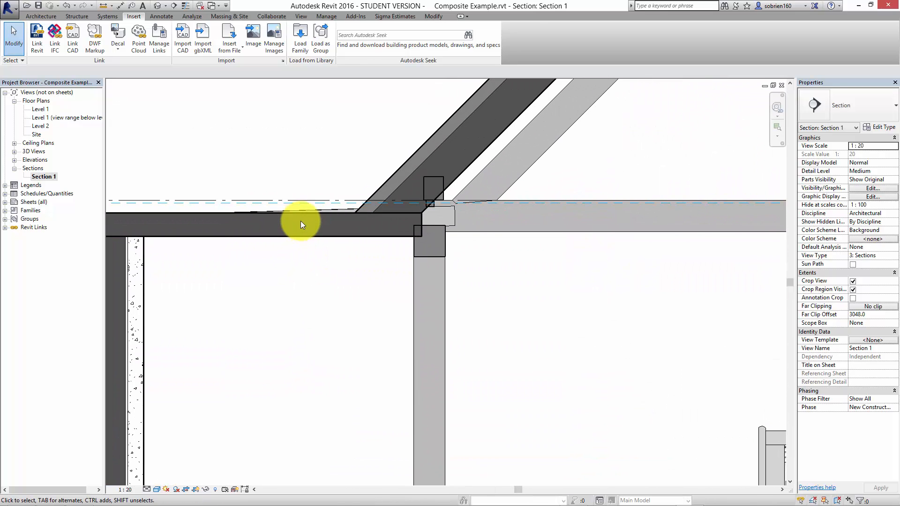
pyautogui.moveTo(405, 198); pyautogui.dragTo(393, 175, button='middle')
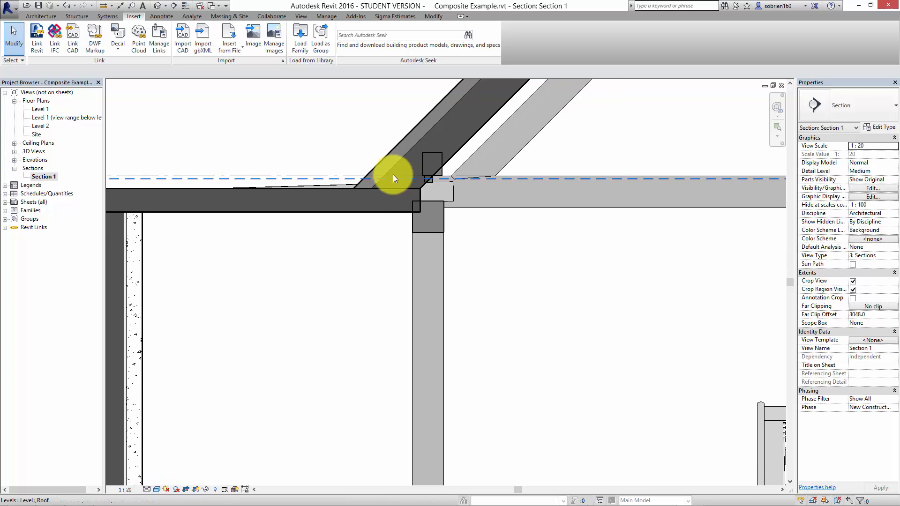
pyautogui.scroll(-2, 368, 202)
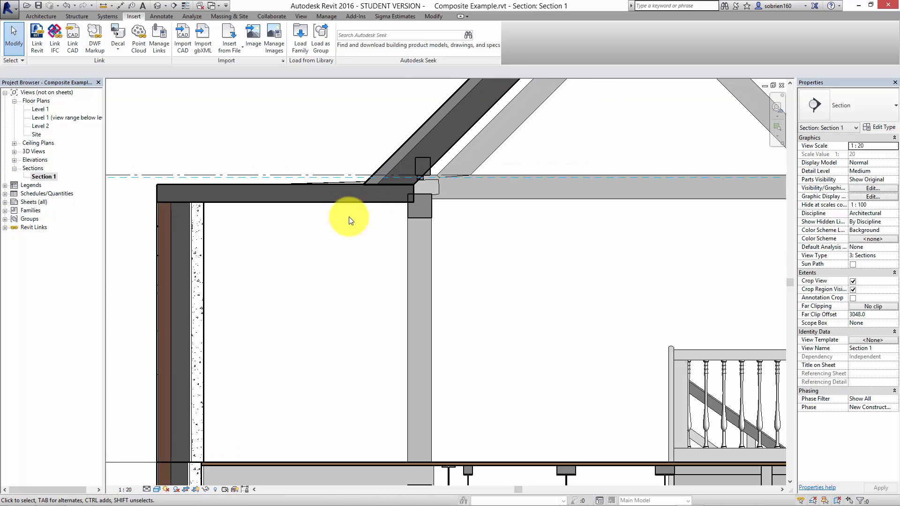
# - Review the roof truss, stairs, floors and walls across the whole building section for how the linked models fit together
pyautogui.scroll(-1, 349, 218)
pyautogui.moveTo(349, 217); pyautogui.dragTo(234, 184, button='middle')
pyautogui.moveTo(501, 242); pyautogui.dragTo(291, 320, button='middle')
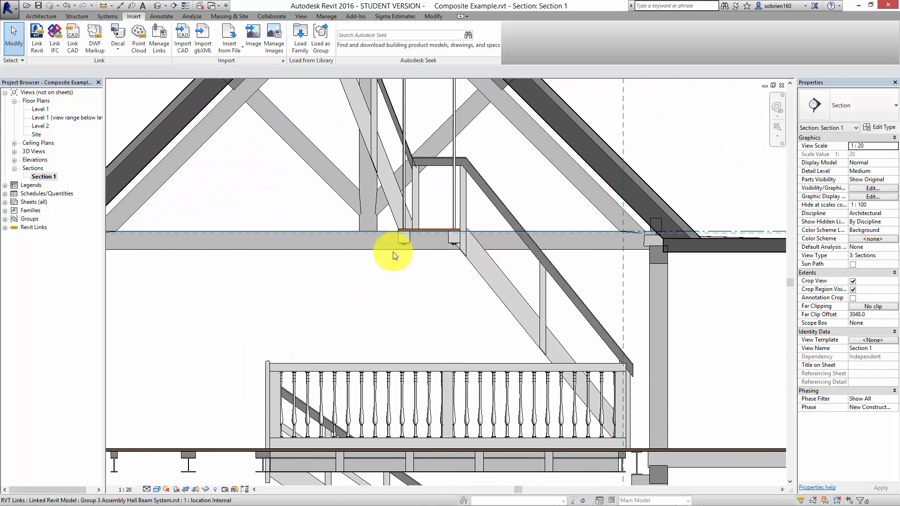
pyautogui.moveTo(580, 246); pyautogui.dragTo(558, 252, button='middle')
pyautogui.moveTo(523, 292); pyautogui.dragTo(465, 336, button='middle')
pyautogui.scroll(-1, 490, 304)
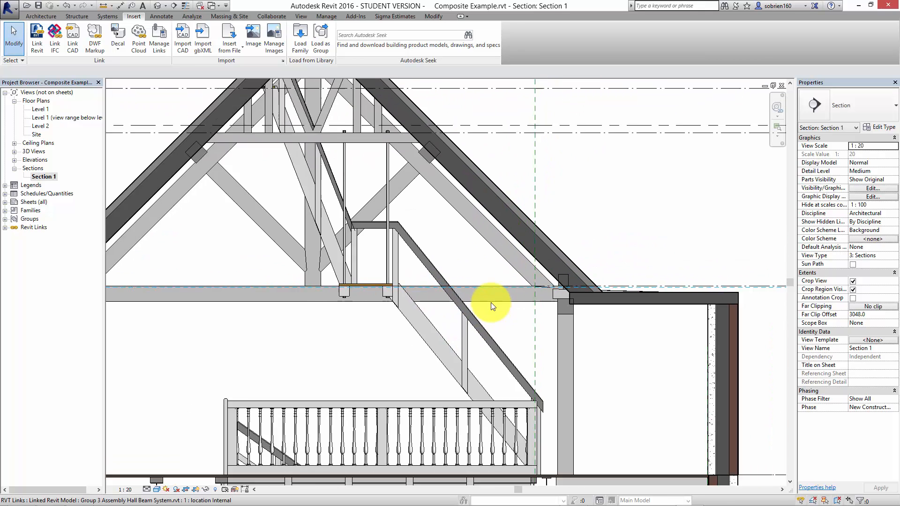
pyautogui.scroll(-2, 488, 300)
pyautogui.moveTo(464, 302); pyautogui.dragTo(404, 188, button='middle')
pyautogui.scroll(-1, 412, 222)
pyautogui.moveTo(397, 365); pyautogui.dragTo(405, 403, button='middle')
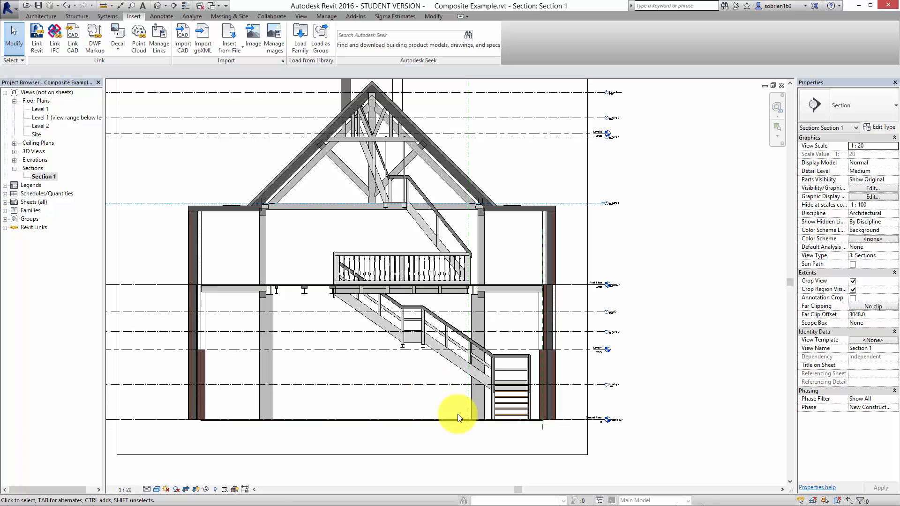
pyautogui.moveTo(625, 350)
pyautogui.mouseDown(button='middle')
pyautogui.moveTo(647, 360)
pyautogui.moveTo(639, 322)
pyautogui.moveTo(597, 300)
pyautogui.moveTo(639, 349)
pyautogui.mouseUp(button='middle')
pyautogui.scroll(-1, 656, 340)
pyautogui.moveTo(645, 308); pyautogui.dragTo(645, 324, button='middle')
pyautogui.scroll(1, 488, 206)
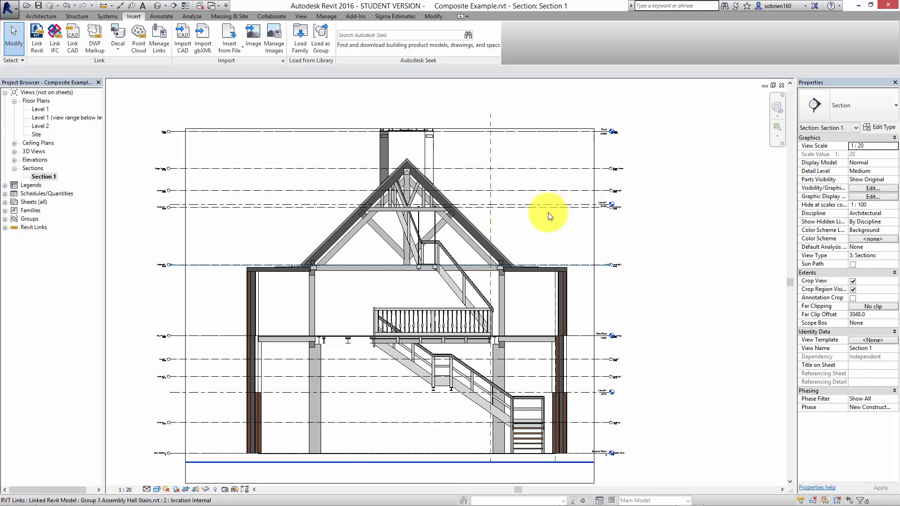
# - Extend the section's crop region upward to take in the full railing above the roof tower
pyautogui.scroll(2, 577, 195)
pyautogui.moveTo(635, 241); pyautogui.dragTo(639, 228, button='middle')
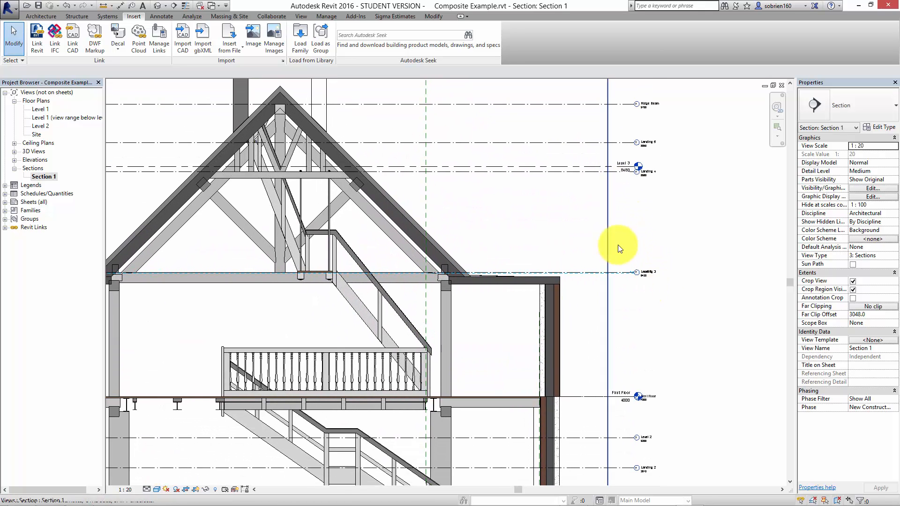
pyautogui.moveTo(569, 191); pyautogui.dragTo(547, 269, button='middle')
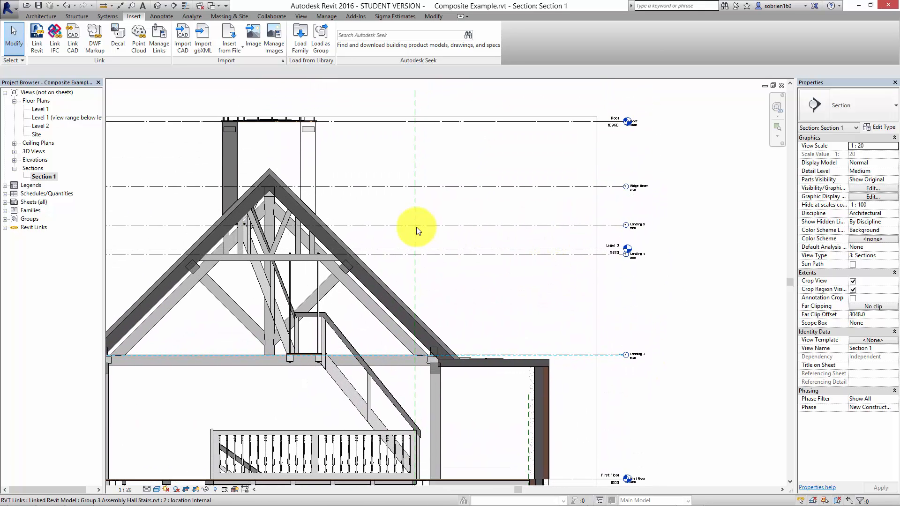
pyautogui.moveTo(417, 228); pyautogui.dragTo(548, 319, button='middle')
pyautogui.click(466, 208)
pyautogui.moveTo(383, 210); pyautogui.dragTo(369, 123)
pyautogui.moveTo(564, 270); pyautogui.dragTo(535, 217, button='middle')
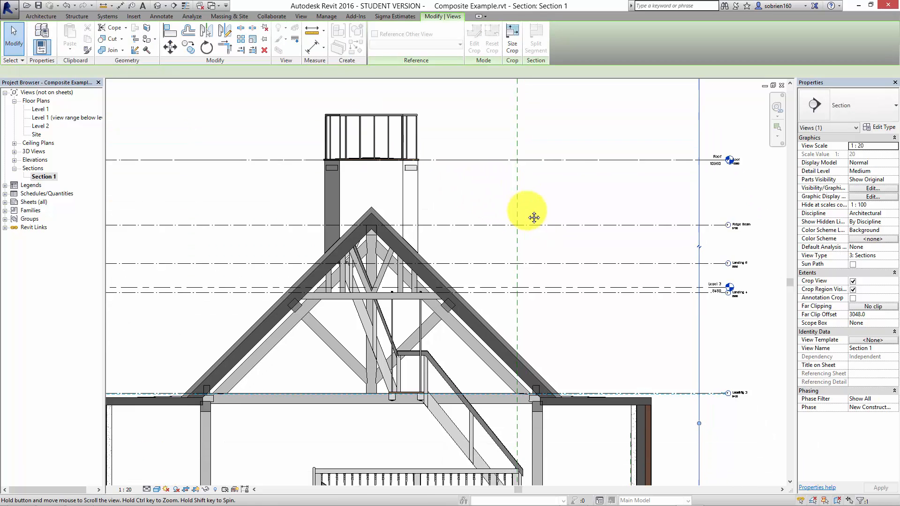
pyautogui.scroll(-1, 565, 301)
pyautogui.moveTo(583, 291); pyautogui.dragTo(546, 188, button='middle')
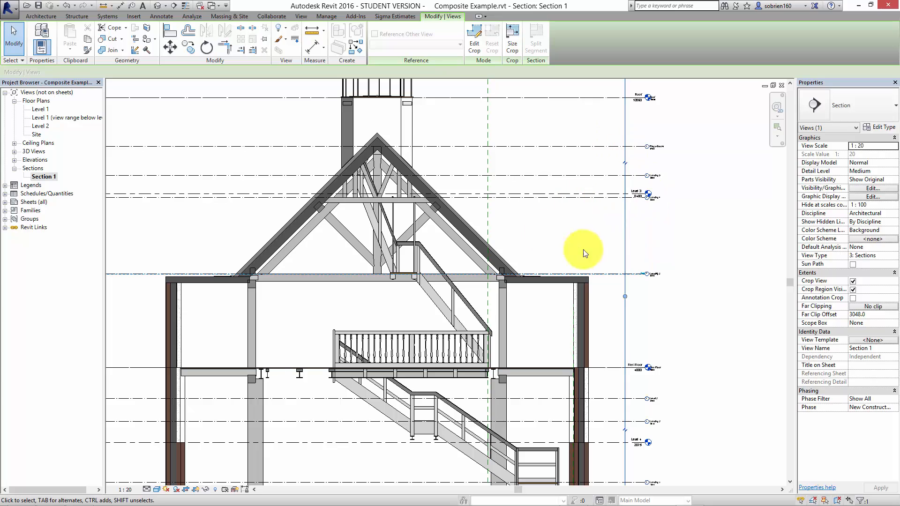
pyautogui.moveTo(593, 244); pyautogui.dragTo(587, 217, button='middle')
pyautogui.moveTo(593, 156); pyautogui.dragTo(635, 184, button='middle')
pyautogui.click(723, 249)
# - Open the link display settings for Assembly Hall Walls.001.rvt from Section 1's visibility/graphic overrides
pyautogui.moveTo(560, 252); pyautogui.dragTo(552, 191, button='middle')
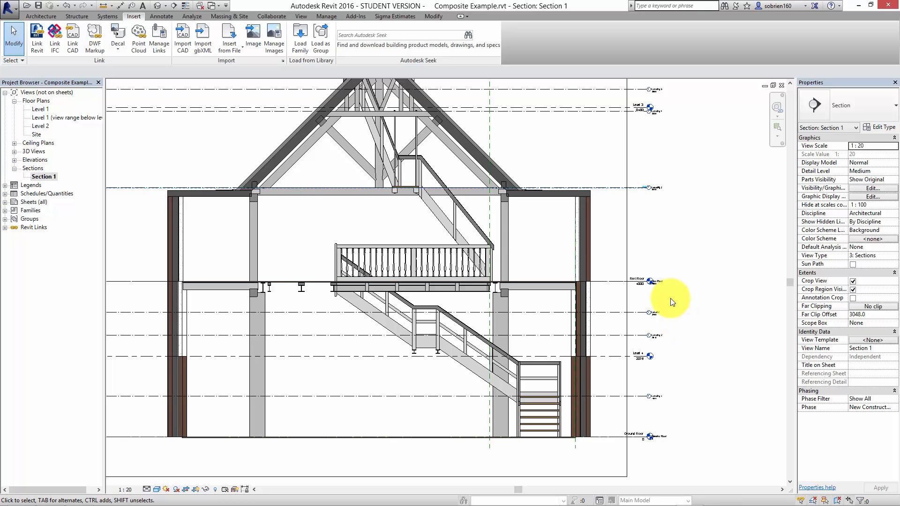
pyautogui.moveTo(678, 310); pyautogui.dragTo(692, 344, button='middle')
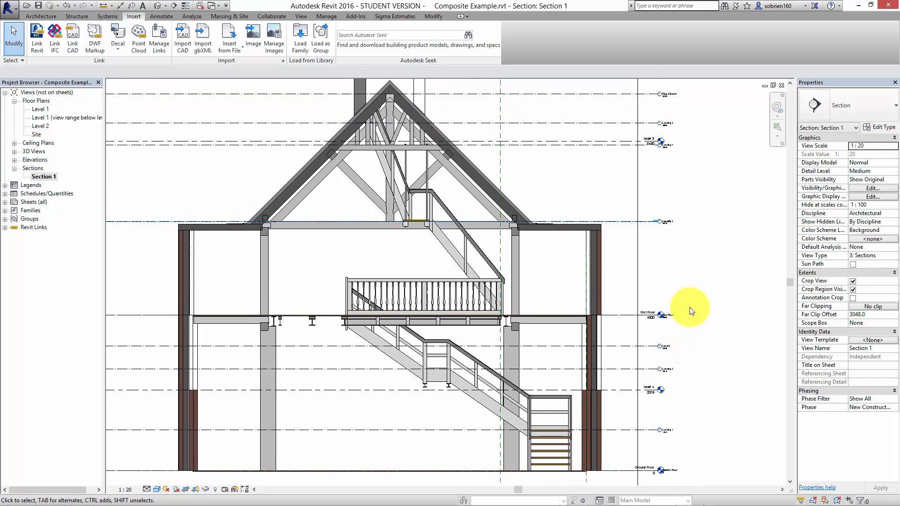
pyautogui.scroll(-3, 689, 302)
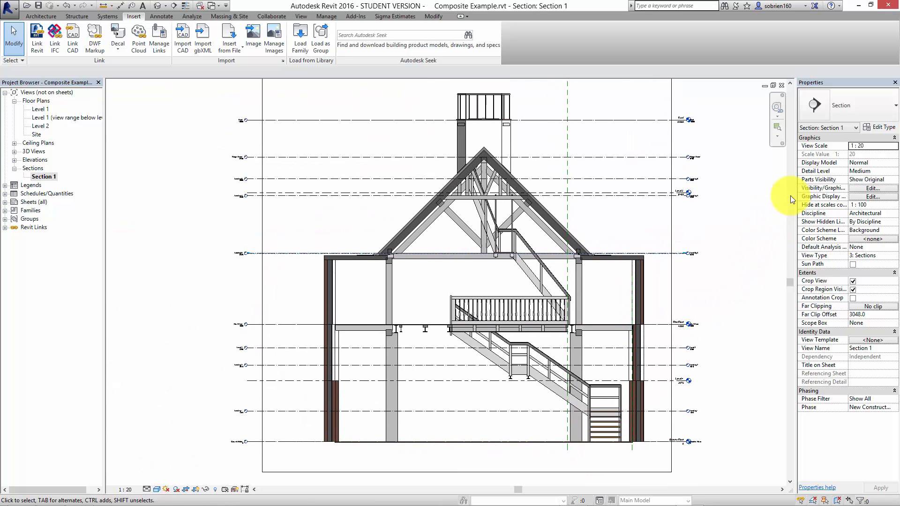
pyautogui.click(871, 189)
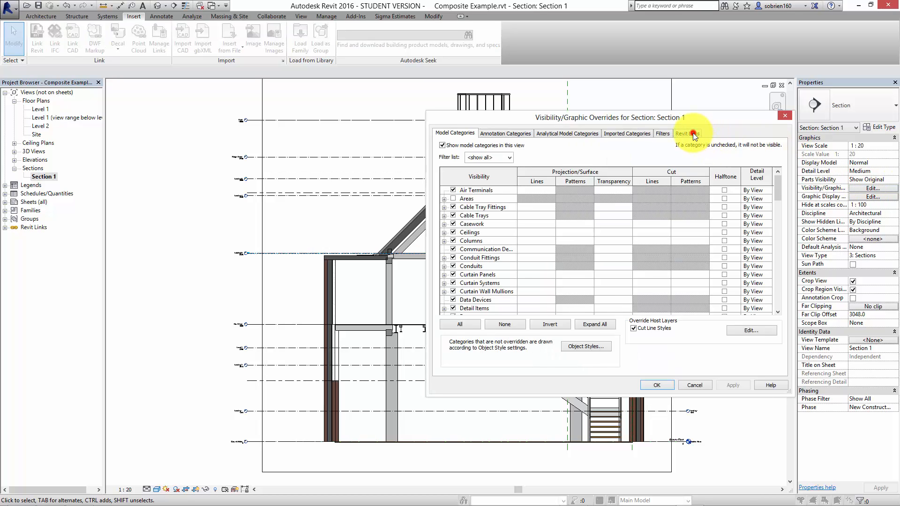
pyautogui.click(693, 134)
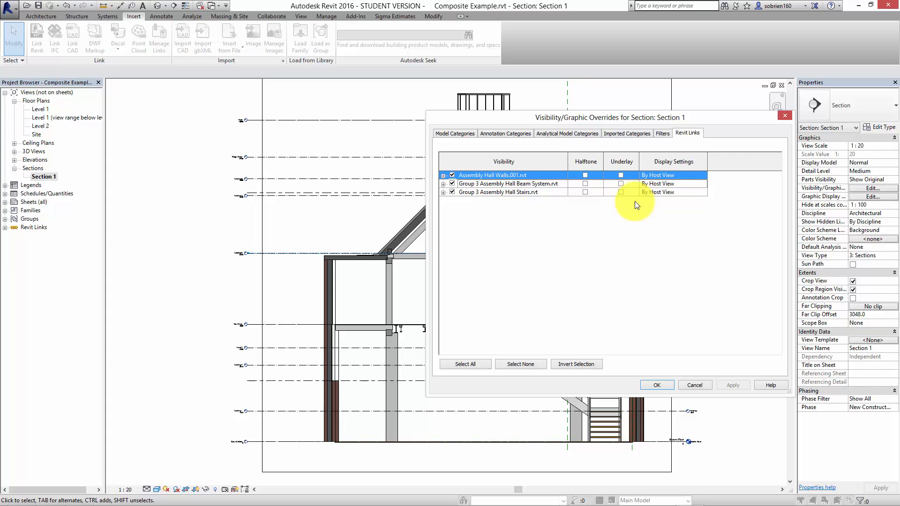
pyautogui.click(675, 177)
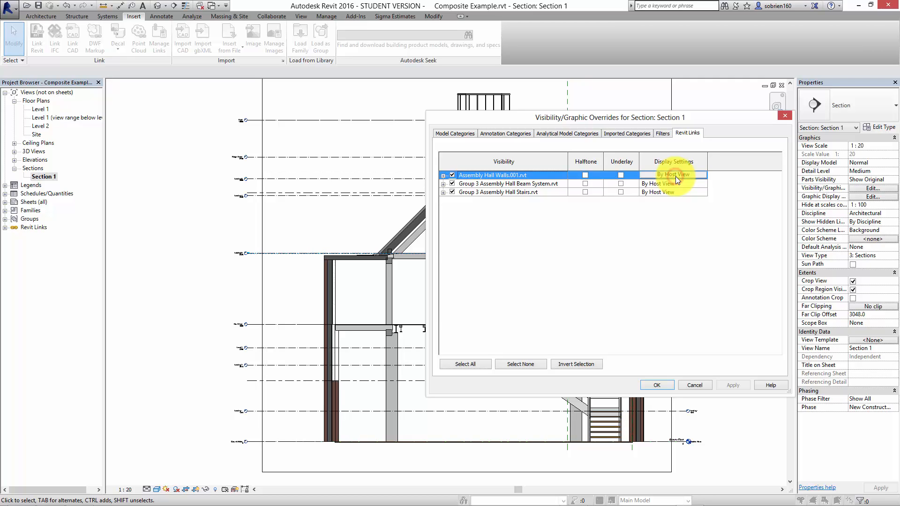
pyautogui.click(676, 175)
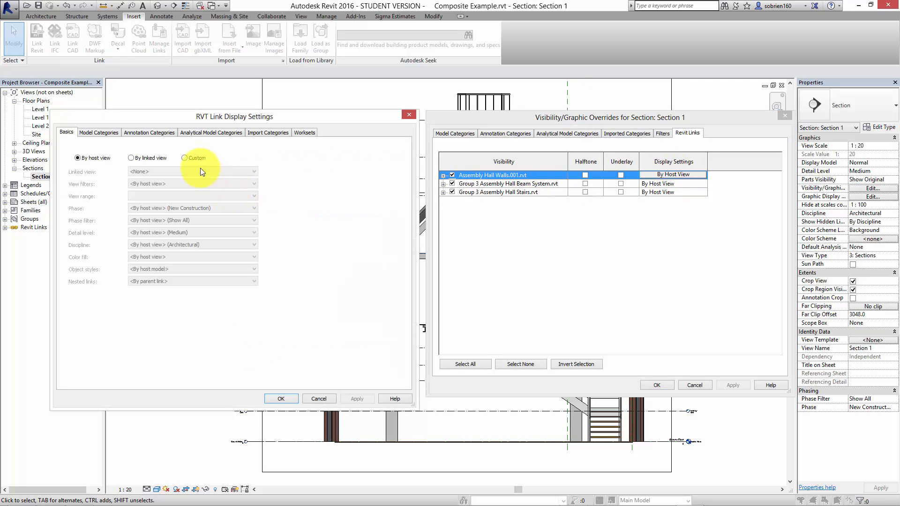
# - Give the walls link custom display settings with custom annotation categories, and hide all its annotation categories in this view
pyautogui.click(184, 158)
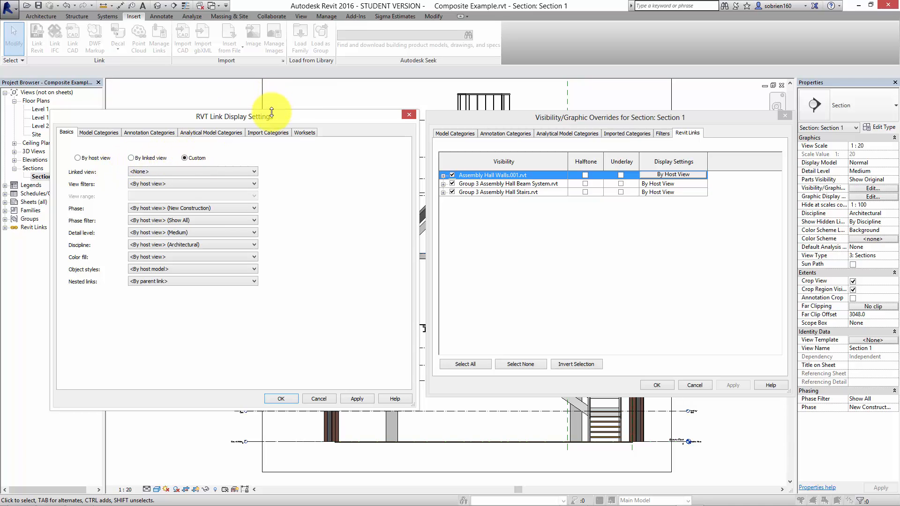
pyautogui.moveTo(271, 117); pyautogui.dragTo(290, 123)
pyautogui.click(205, 133)
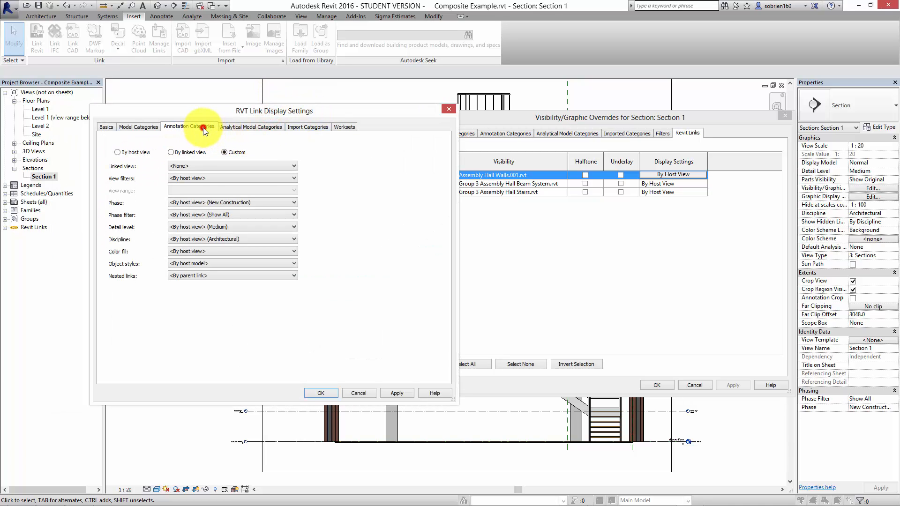
pyautogui.click(201, 142)
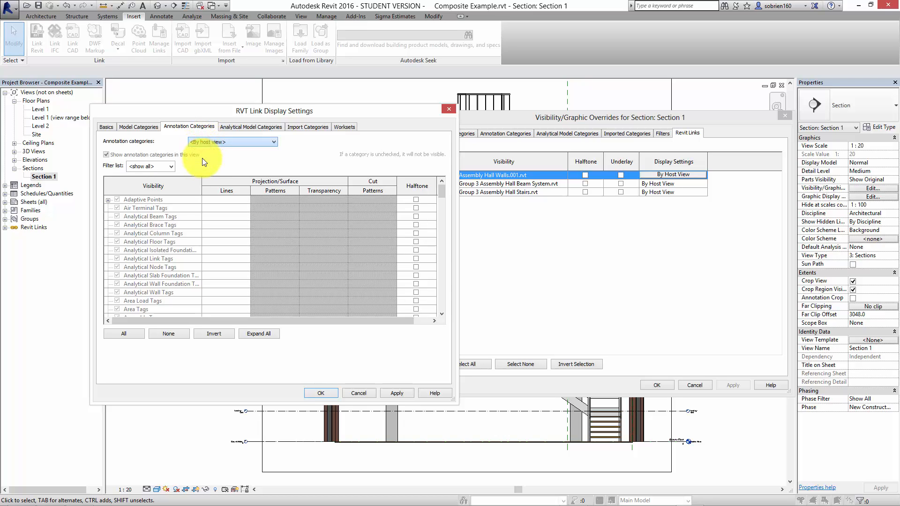
pyautogui.click(202, 156)
pyautogui.click(107, 155)
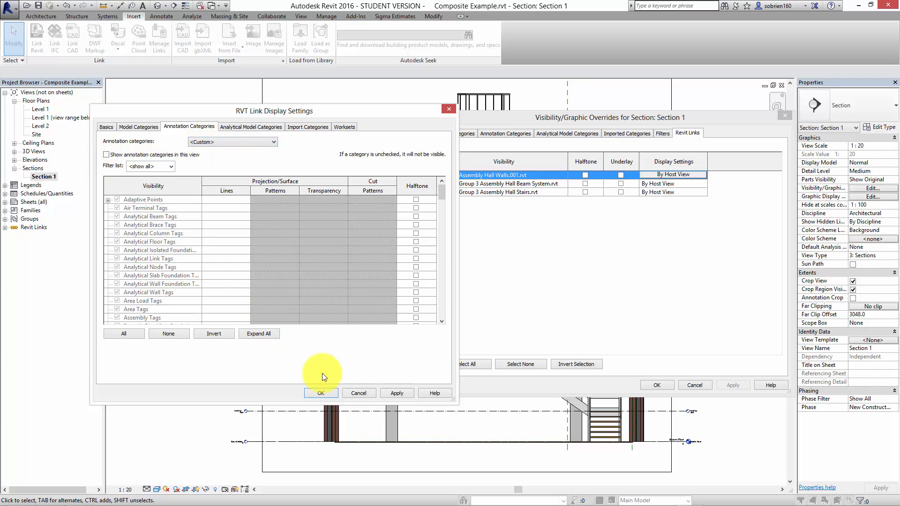
pyautogui.click(396, 392)
pyautogui.click(321, 393)
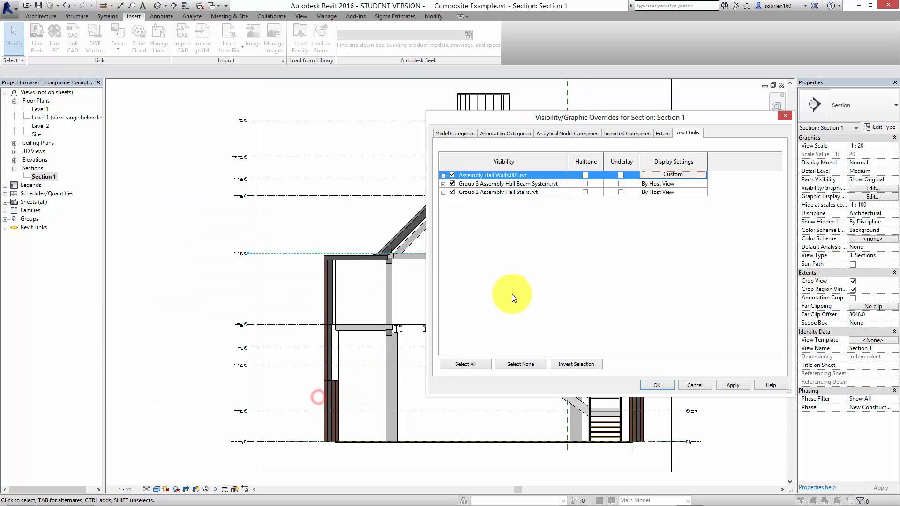
pyautogui.click(674, 175)
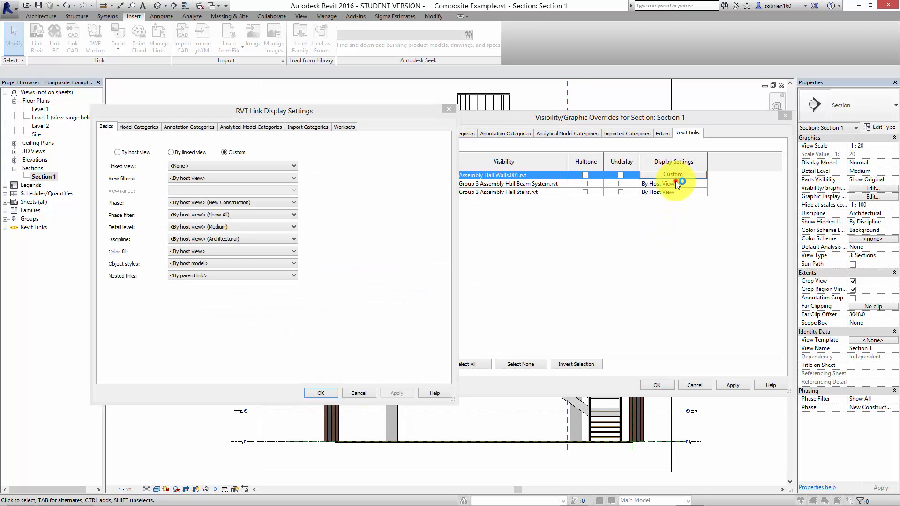
pyautogui.click(444, 111)
# - Set the Group 3 Assembly Hall Beam System.rvt link to custom display with custom annotation categories, all hidden in this view
pyautogui.click(674, 183)
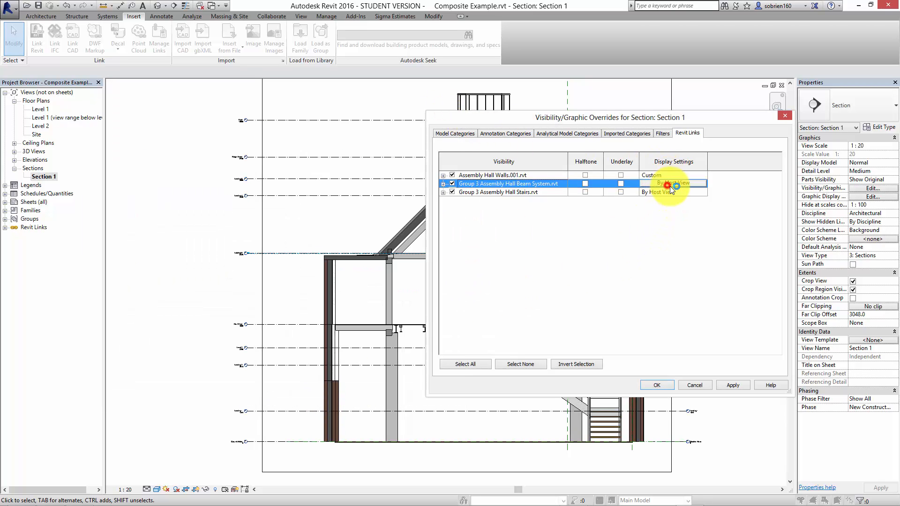
pyautogui.click(672, 183)
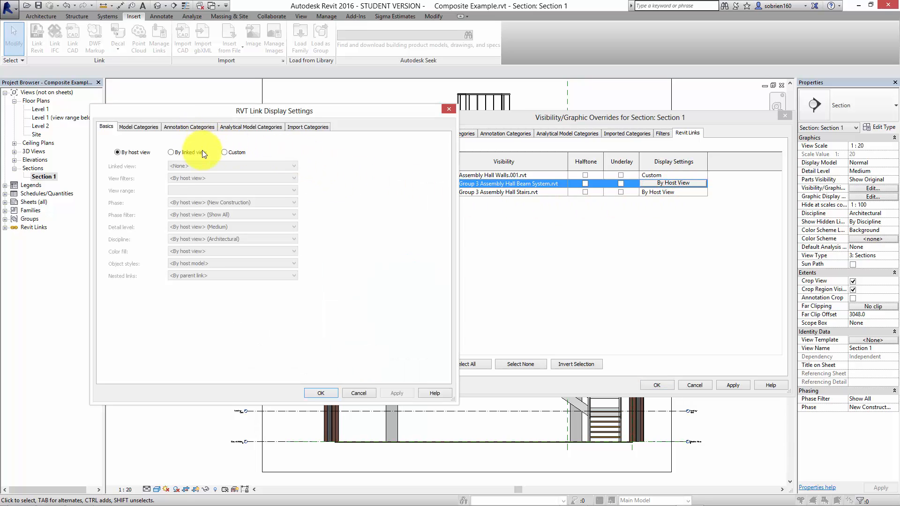
pyautogui.click(224, 152)
pyautogui.click(202, 127)
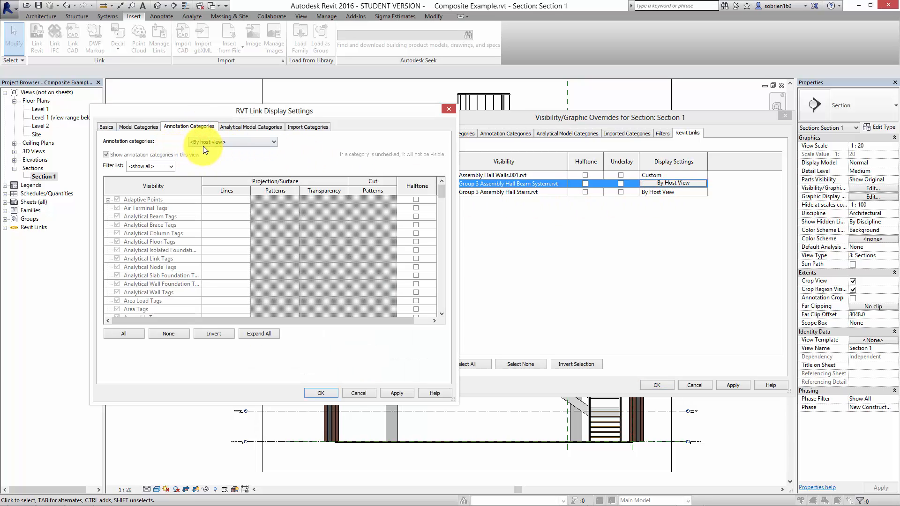
pyautogui.click(208, 157)
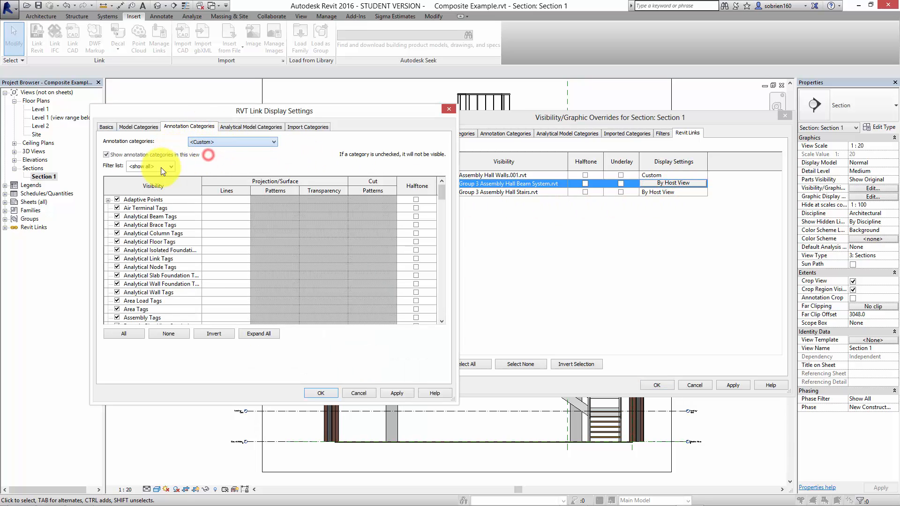
pyautogui.click(106, 155)
pyautogui.click(396, 393)
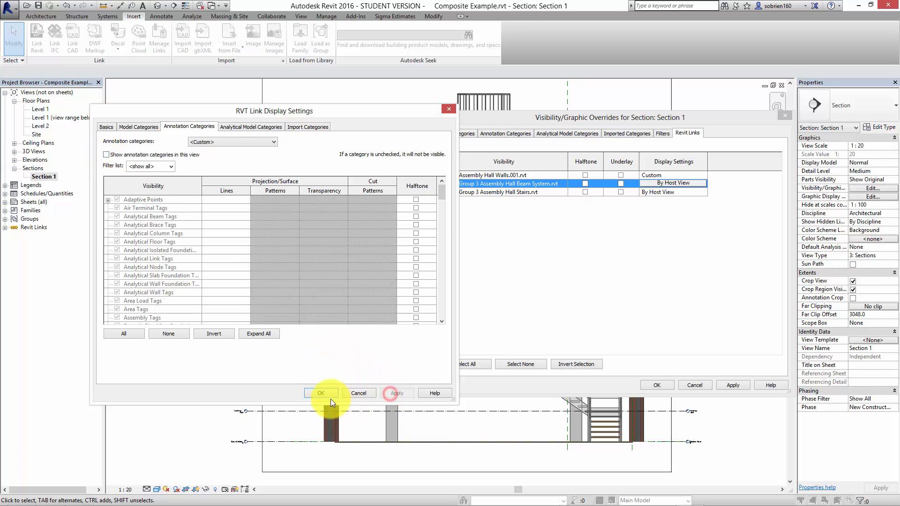
pyautogui.click(325, 393)
# - Set the Group 3 Assembly Hall Stairs.rvt link to custom display, hide its custom annotation categories, and accept the view's overrides
pyautogui.click(669, 193)
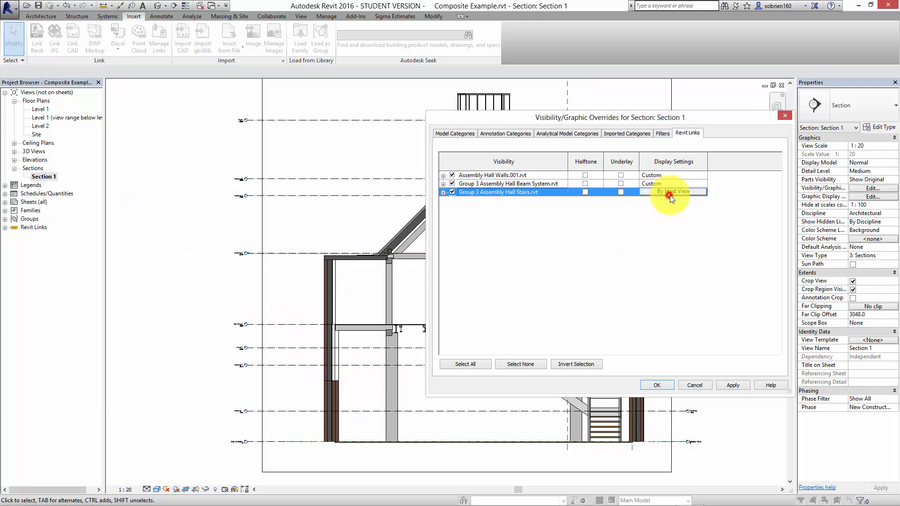
pyautogui.click(680, 192)
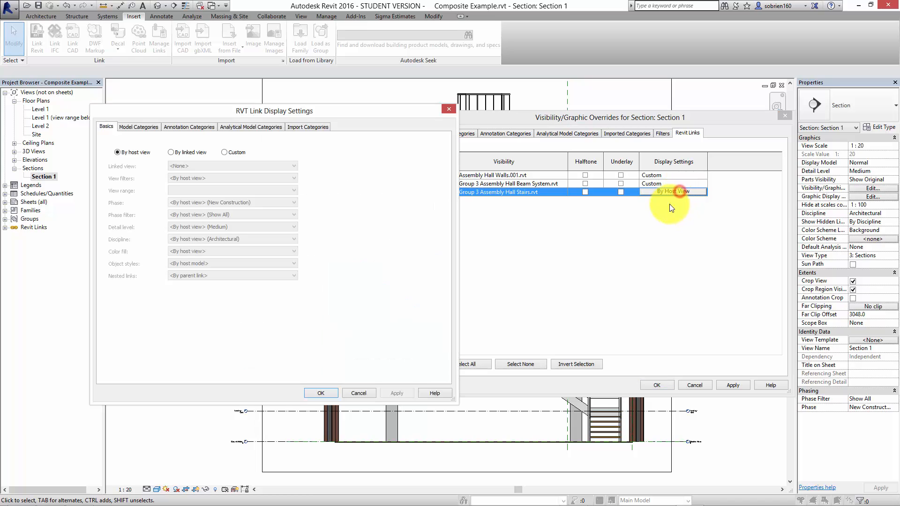
pyautogui.click(227, 153)
pyautogui.click(200, 127)
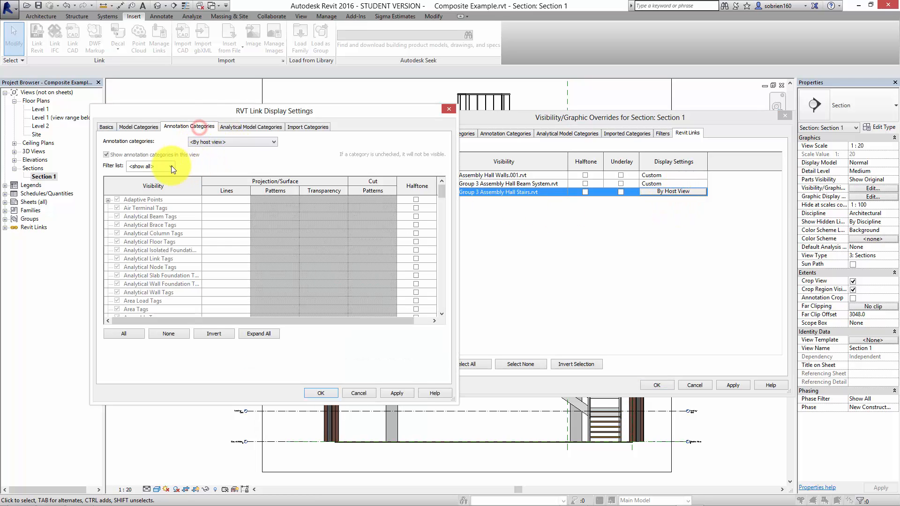
pyautogui.click(199, 142)
pyautogui.click(202, 155)
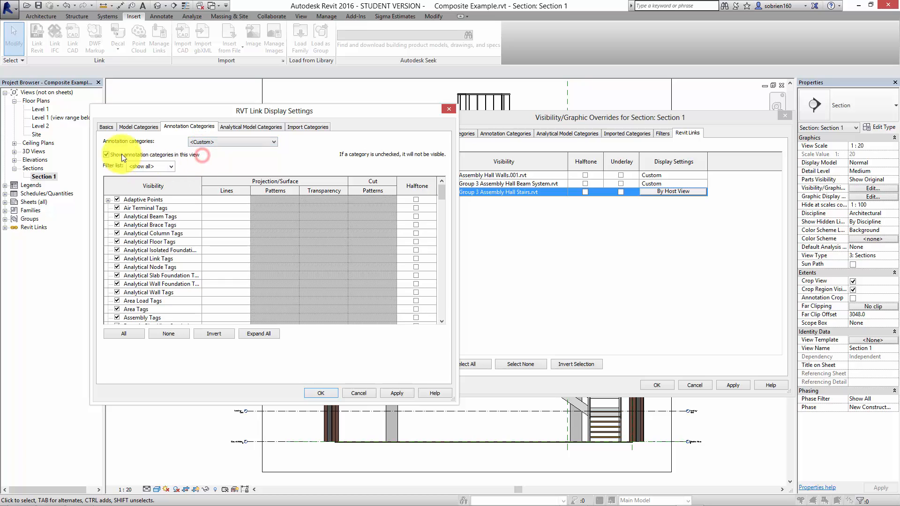
pyautogui.click(107, 155)
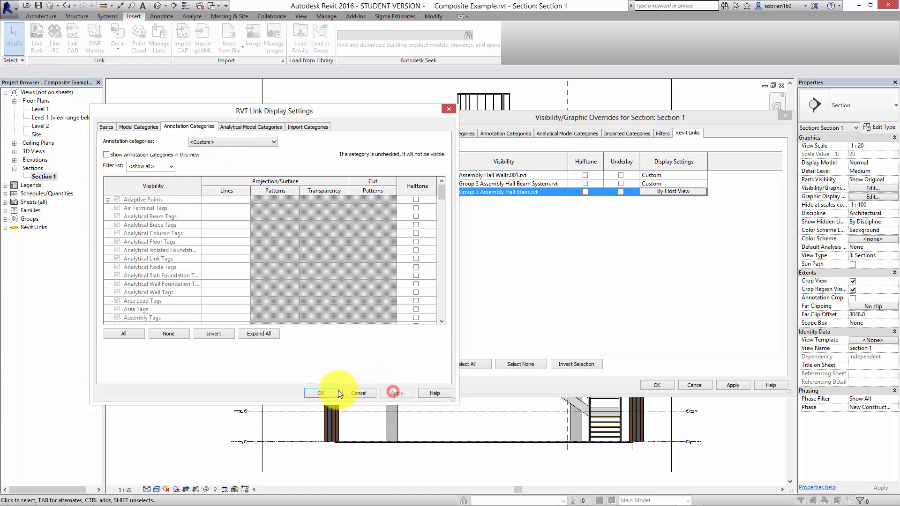
pyautogui.click(325, 393)
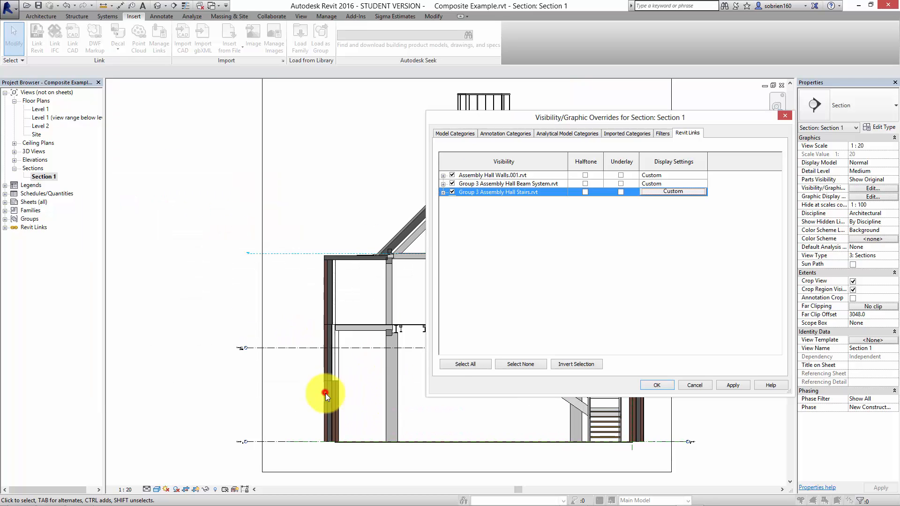
pyautogui.click(666, 390)
# - Delete the host project's Level 2 and the blue dashed line at eaves height from the section
pyautogui.scroll(2, 669, 311)
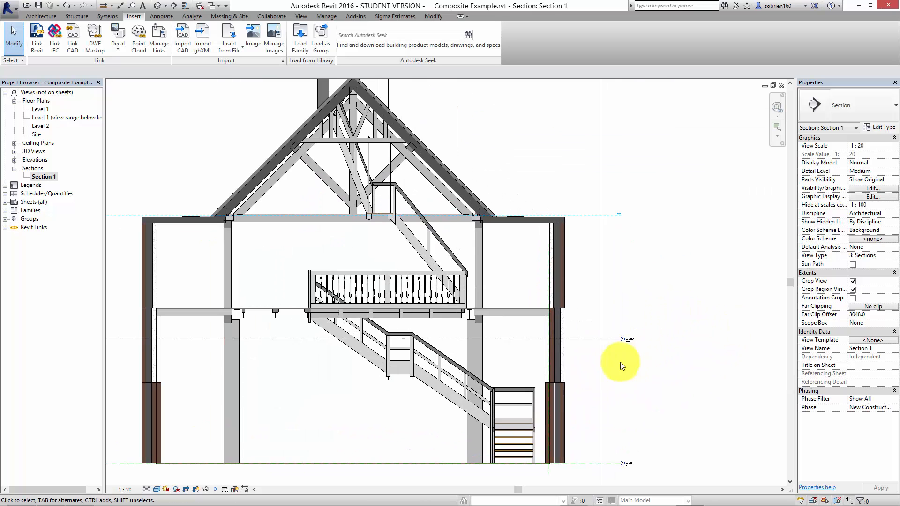
pyautogui.click(585, 338)
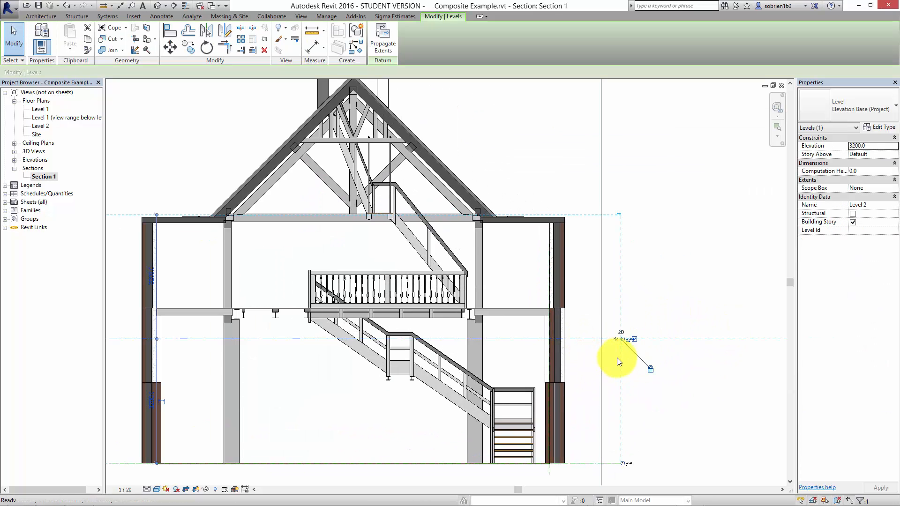
pyautogui.press('Delete')
pyautogui.click(485, 287)
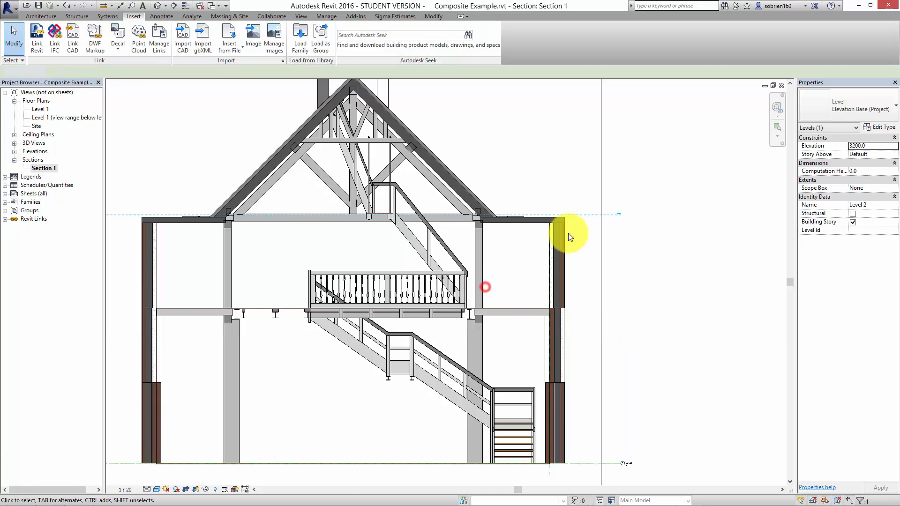
pyautogui.click(582, 215)
pyautogui.press('Delete')
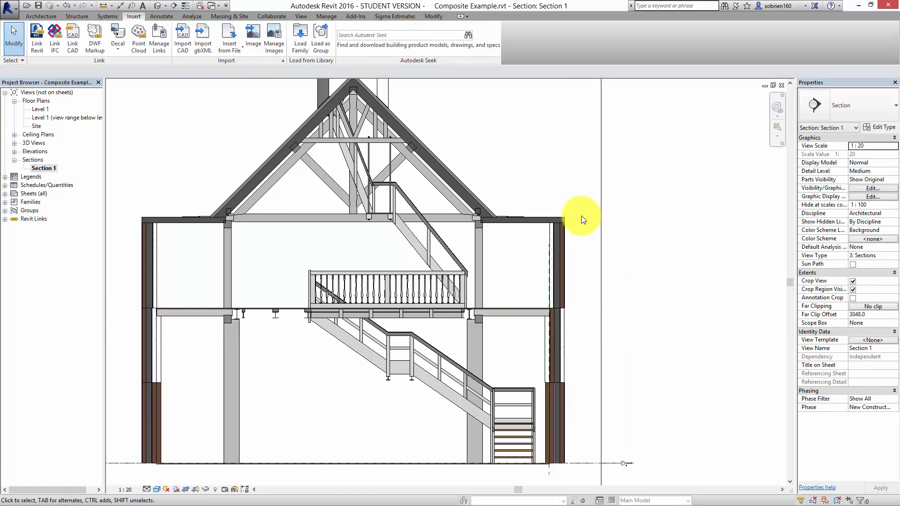
# - Review the decluttered building section, from the ground floor and stairs up to the roof truss and tower
pyautogui.scroll(-1, 581, 216)
pyautogui.moveTo(630, 291); pyautogui.dragTo(655, 231, button='middle')
pyautogui.moveTo(579, 256); pyautogui.dragTo(611, 341, button='middle')
pyautogui.click(696, 255)
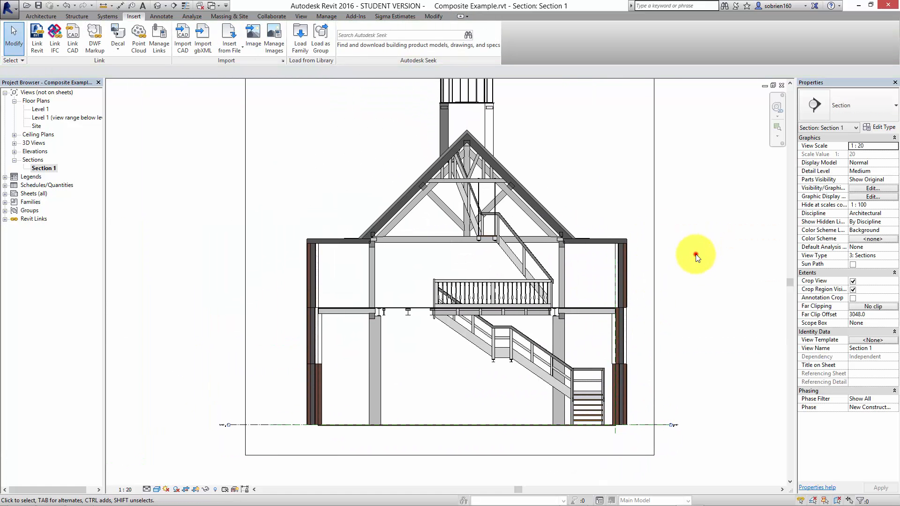
pyautogui.moveTo(703, 258); pyautogui.dragTo(617, 244, button='middle')
pyautogui.scroll(-1, 584, 276)
pyautogui.moveTo(584, 277); pyautogui.dragTo(539, 255, button='middle')
pyautogui.scroll(3, 442, 326)
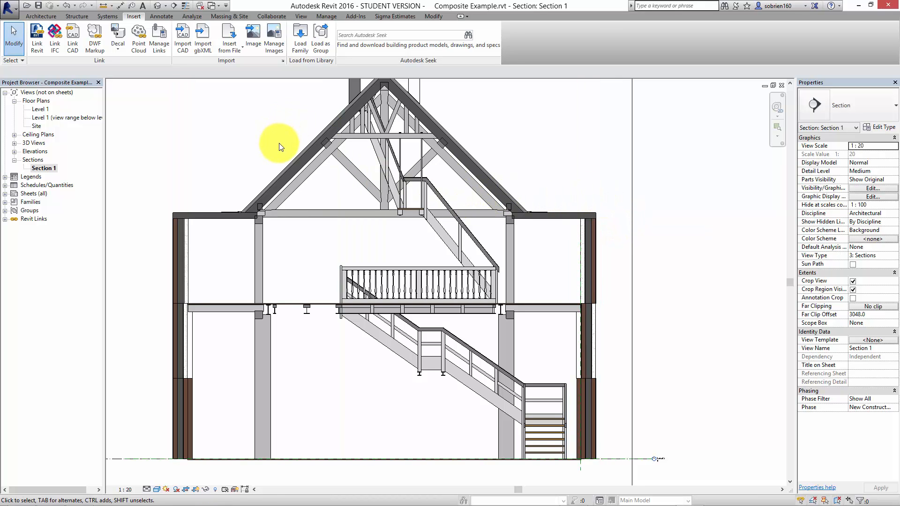
pyautogui.moveTo(284, 149); pyautogui.dragTo(290, 136, button='middle')
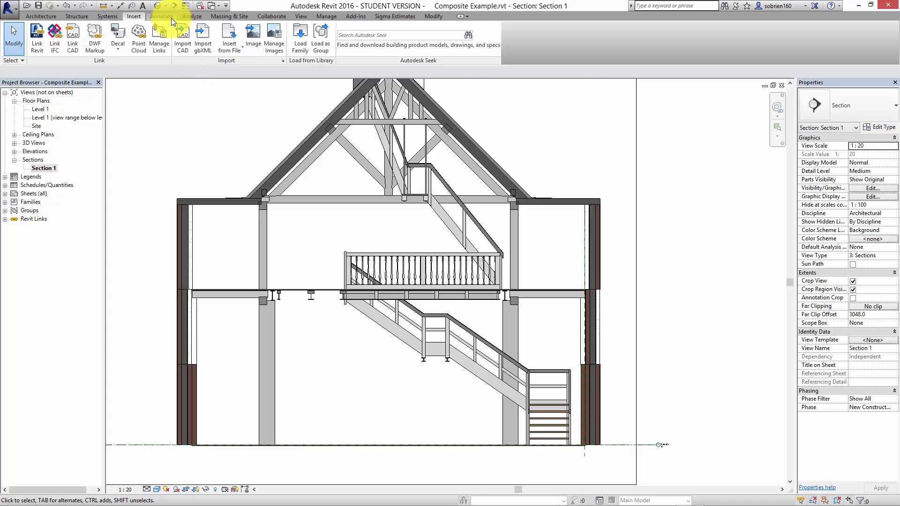
# - Place a spot elevation on the top surface of the linked first floor, between the column and the balustrade
pyautogui.click(161, 16)
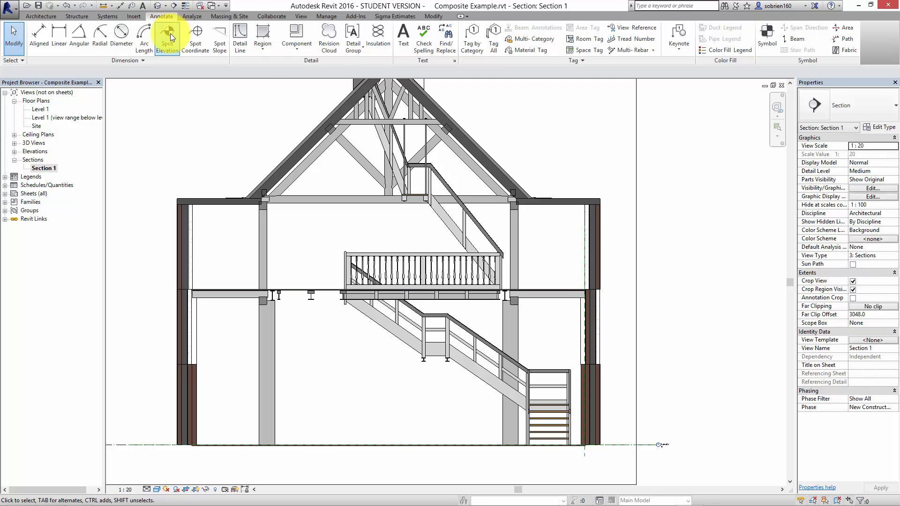
pyautogui.click(170, 33)
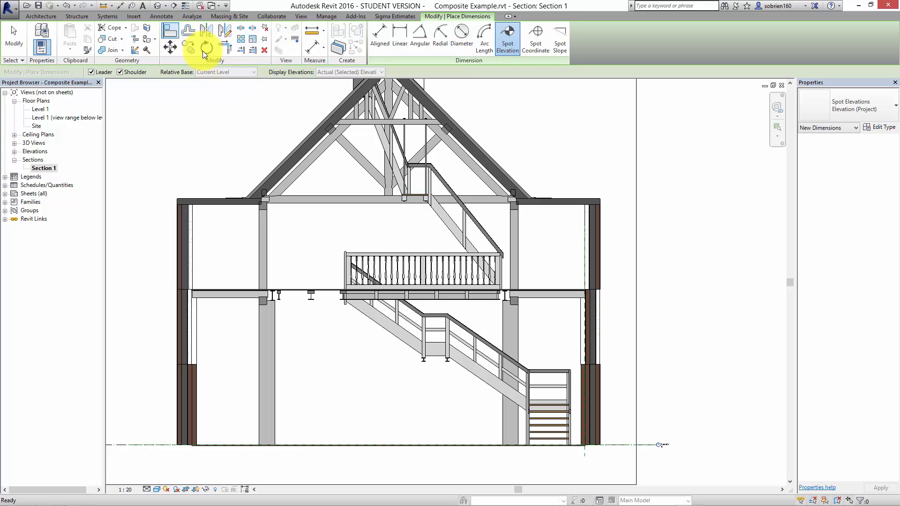
pyautogui.scroll(5, 305, 267)
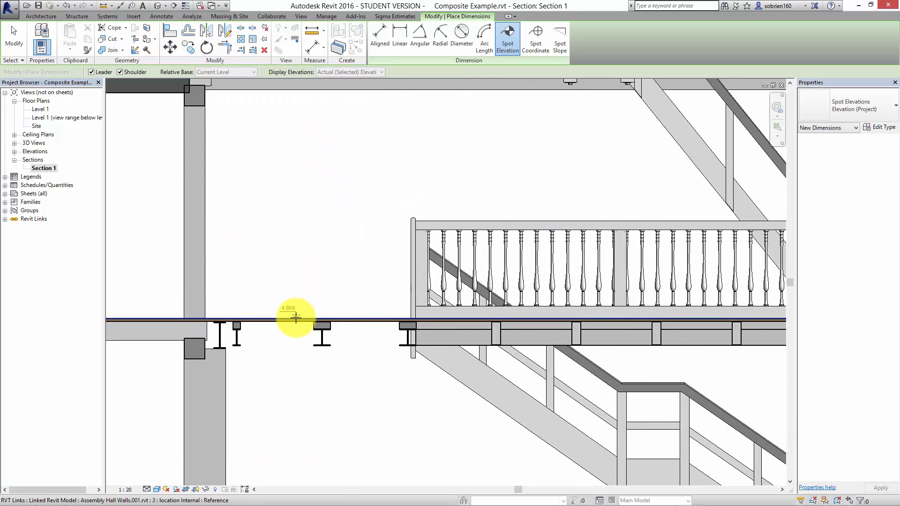
pyautogui.click(295, 317)
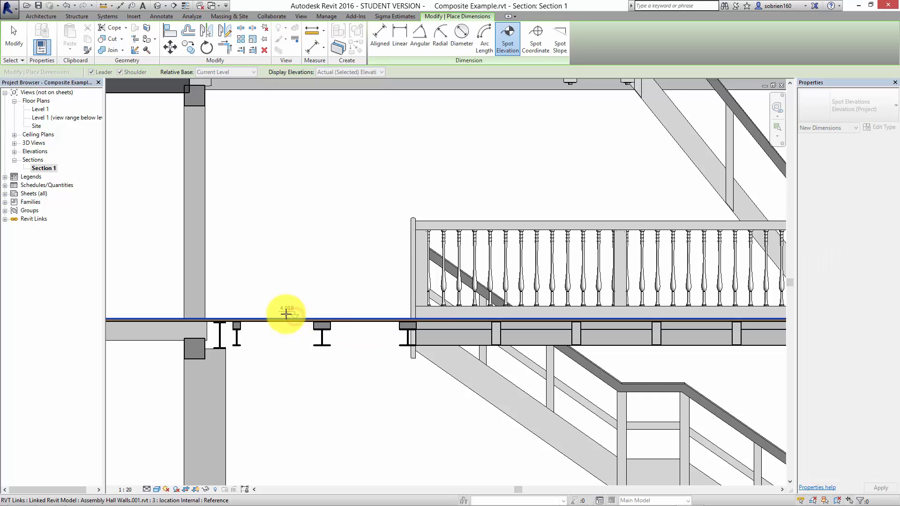
pyautogui.click(277, 318)
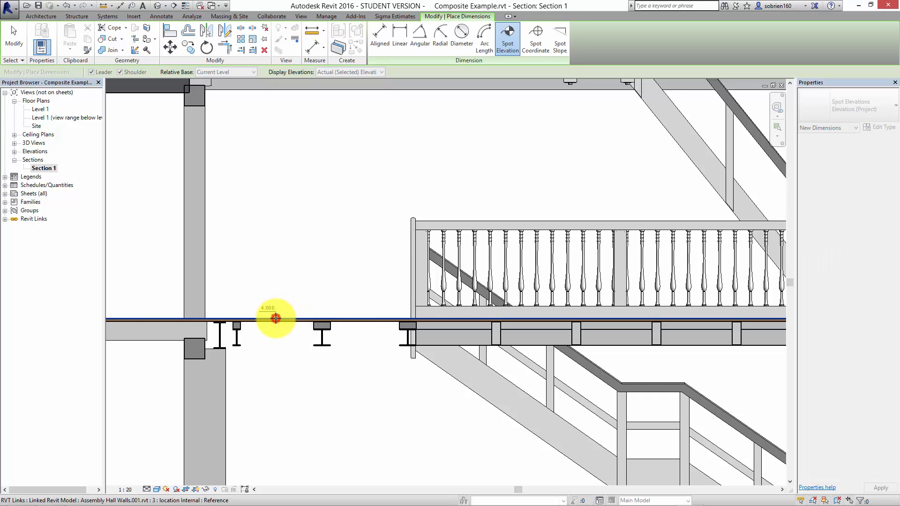
# - Add a spot elevation on the top surface of the lowest stair landing near the ground floor
pyautogui.moveTo(334, 225); pyautogui.dragTo(486, 276, button='middle')
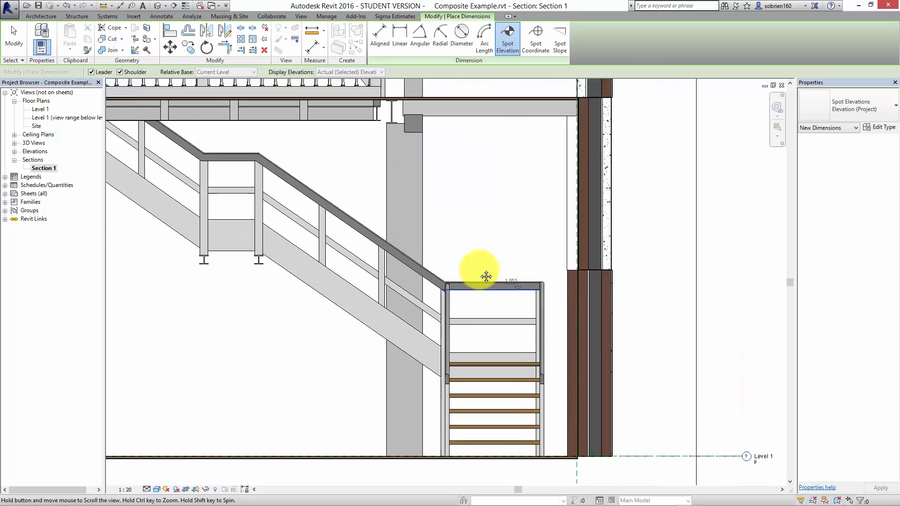
pyautogui.scroll(3, 430, 317)
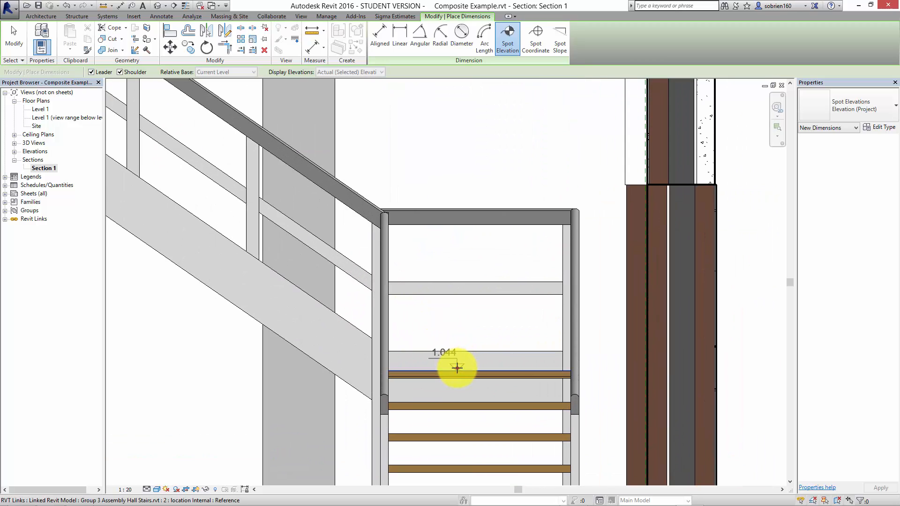
pyautogui.click(457, 369)
pyautogui.click(440, 372)
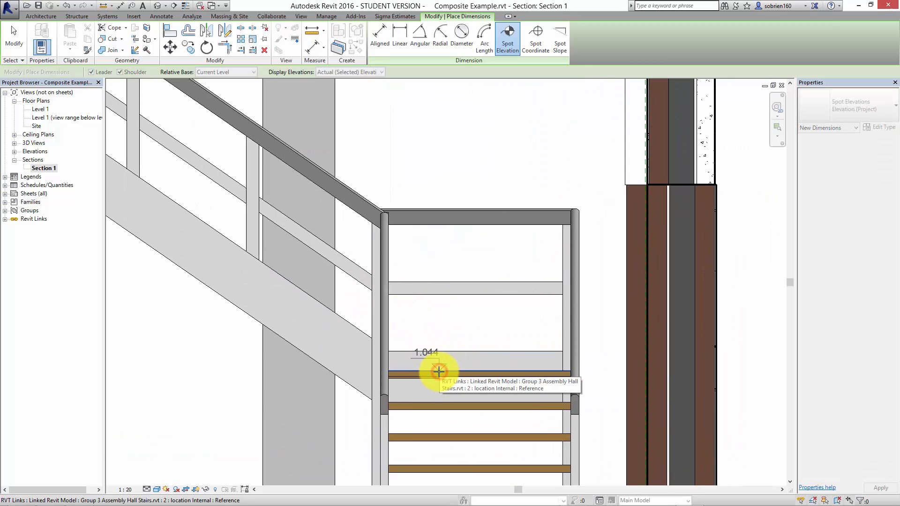
pyautogui.click(439, 372)
# - Add a spot elevation on the ground floor line at Level 1
pyautogui.moveTo(439, 352); pyautogui.dragTo(565, 139, button='middle')
pyautogui.scroll(-3, 565, 140)
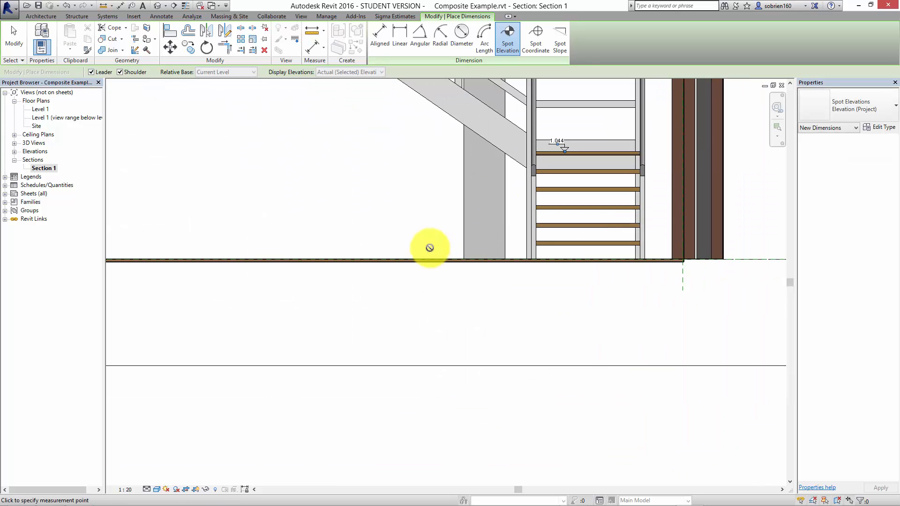
pyautogui.click(407, 259)
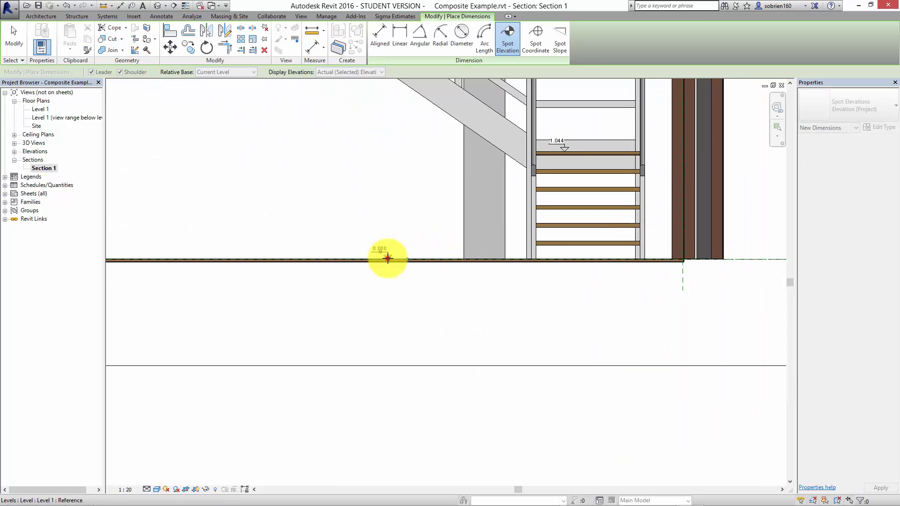
pyautogui.click(387, 259)
# - Add a spot elevation on the upper stair landing at the roof truss tie beam and end spot elevation placement
pyautogui.scroll(-1, 388, 205)
pyautogui.moveTo(365, 143); pyautogui.dragTo(372, 360, button='middle')
pyautogui.moveTo(346, 175); pyautogui.dragTo(371, 284, button='middle')
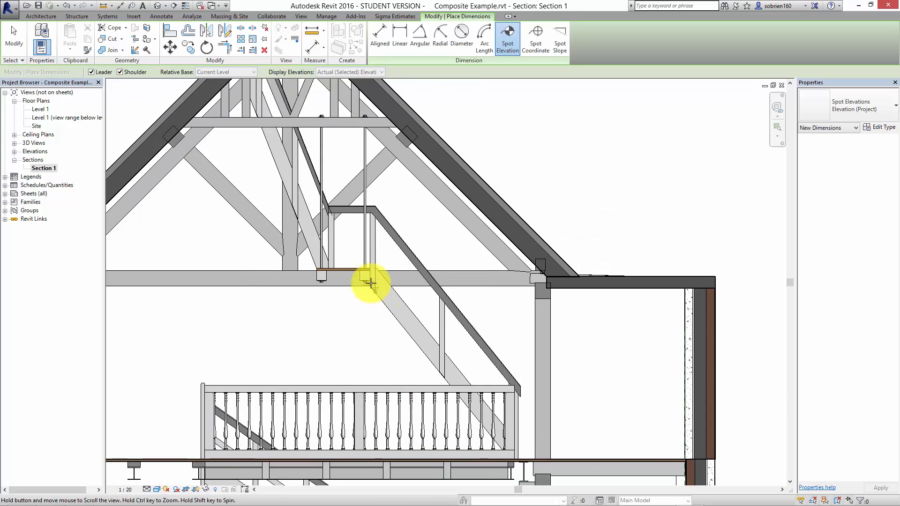
pyautogui.scroll(3, 361, 274)
pyautogui.click(349, 275)
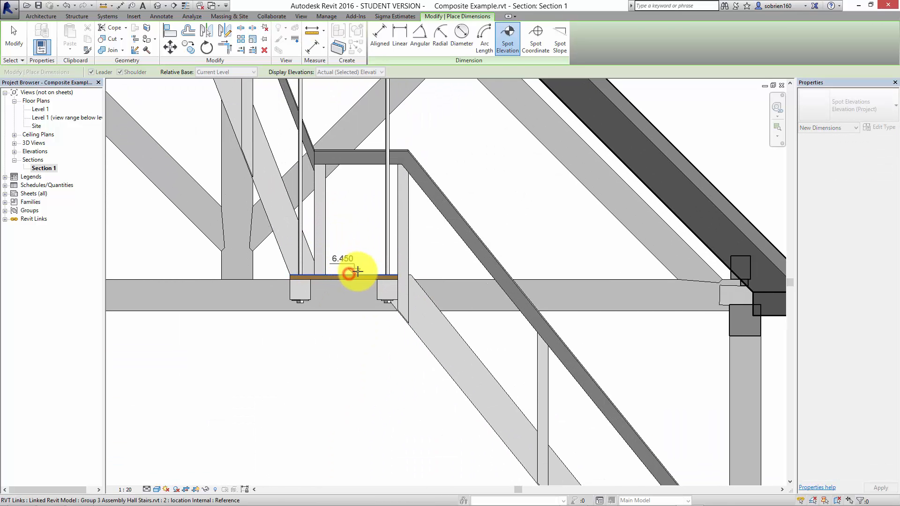
pyautogui.click(360, 273)
pyautogui.scroll(-2, 430, 296)
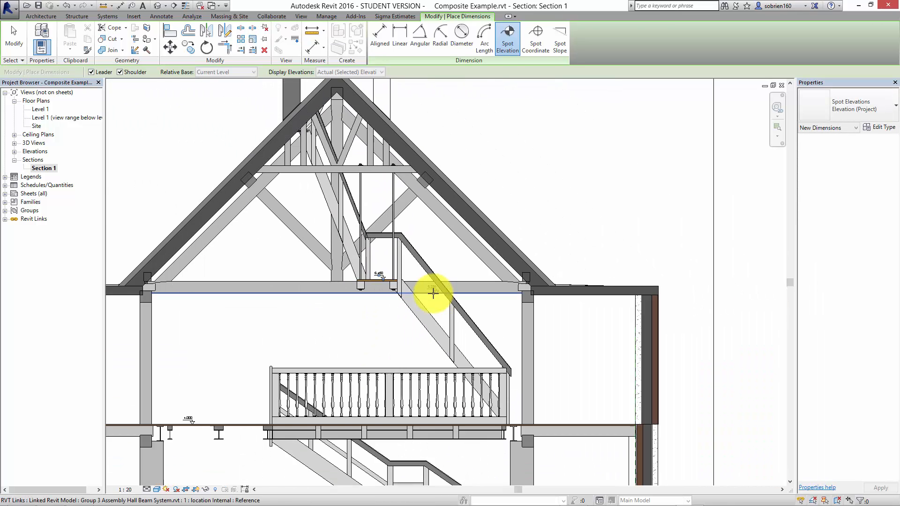
pyautogui.moveTo(430, 295); pyautogui.dragTo(378, 234, button='middle')
pyautogui.press('Escape')
pyautogui.press('Escape')
# - Review the section with its spot elevations at the floors and stair landings
pyautogui.moveTo(441, 325); pyautogui.dragTo(452, 280, button='middle')
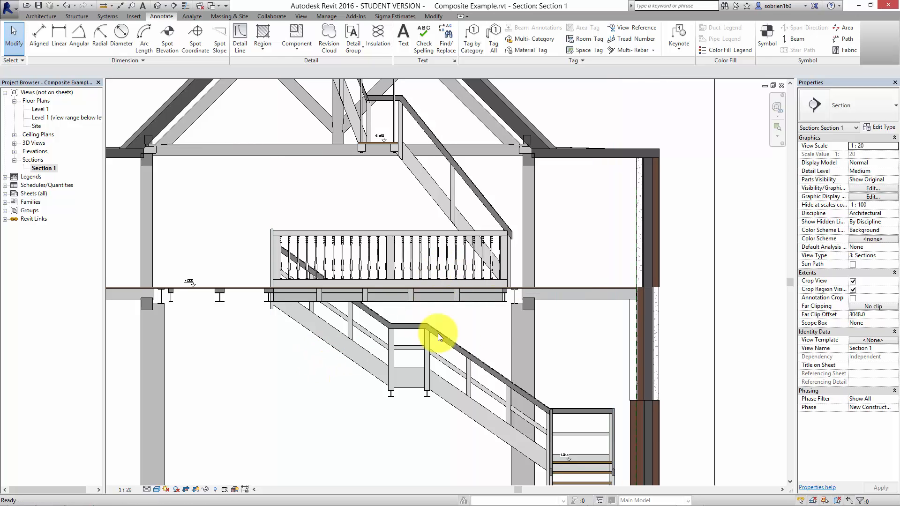
pyautogui.scroll(-3, 516, 281)
pyautogui.moveTo(657, 262); pyautogui.dragTo(675, 332, button='middle')
pyautogui.scroll(-3, 492, 362)
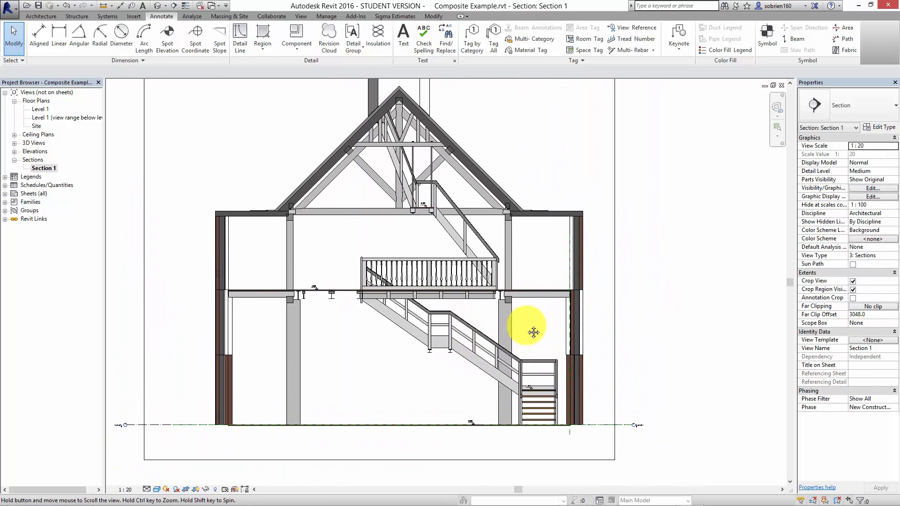
pyautogui.moveTo(533, 332); pyautogui.dragTo(527, 358, button='middle')
pyautogui.scroll(4, 511, 252)
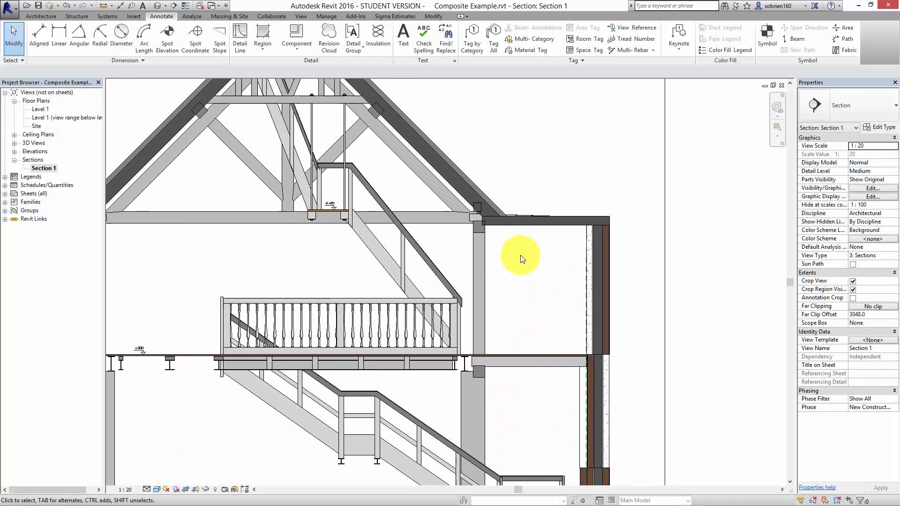
pyautogui.moveTo(533, 284); pyautogui.dragTo(587, 272, button='middle')
pyautogui.scroll(-2, 581, 254)
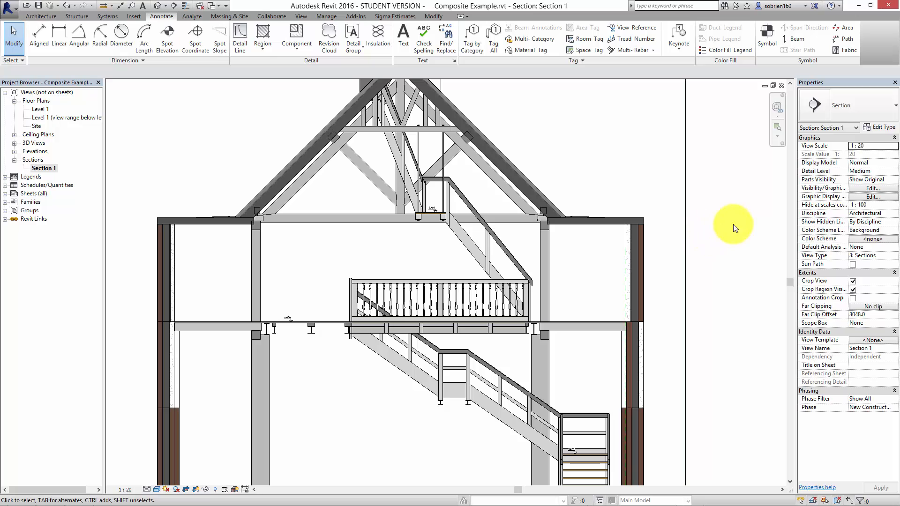
# - Set the Assembly Hall Walls.001.rvt link to display as underlay in Section 1 and accept the overrides
pyautogui.click(875, 189)
pyautogui.click(687, 134)
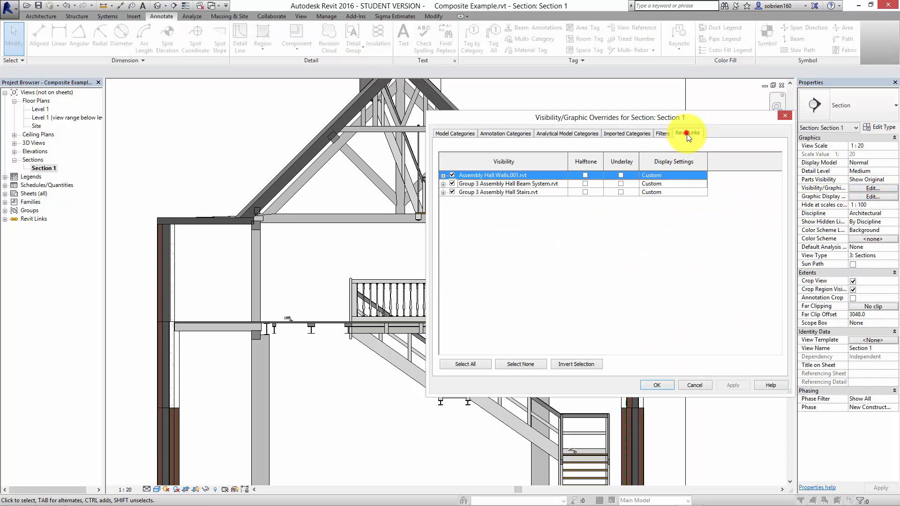
pyautogui.click(622, 176)
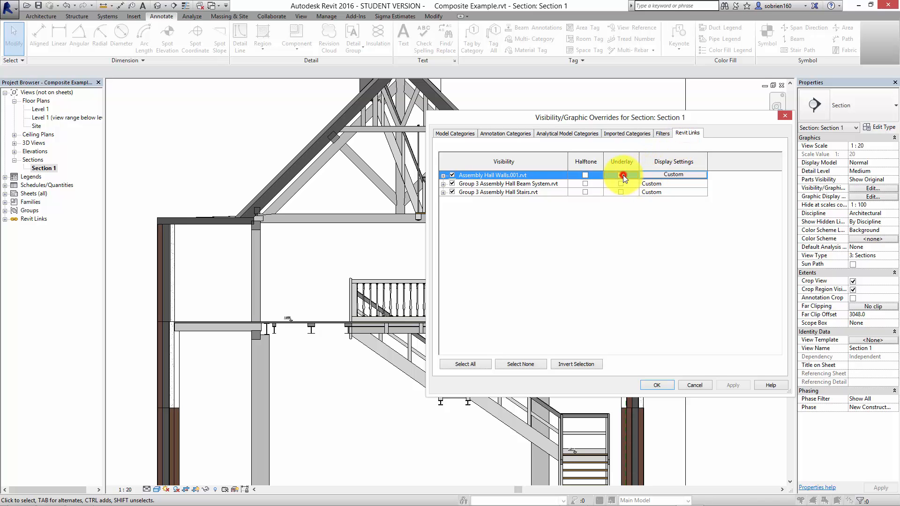
pyautogui.moveTo(673, 121); pyautogui.dragTo(662, 114)
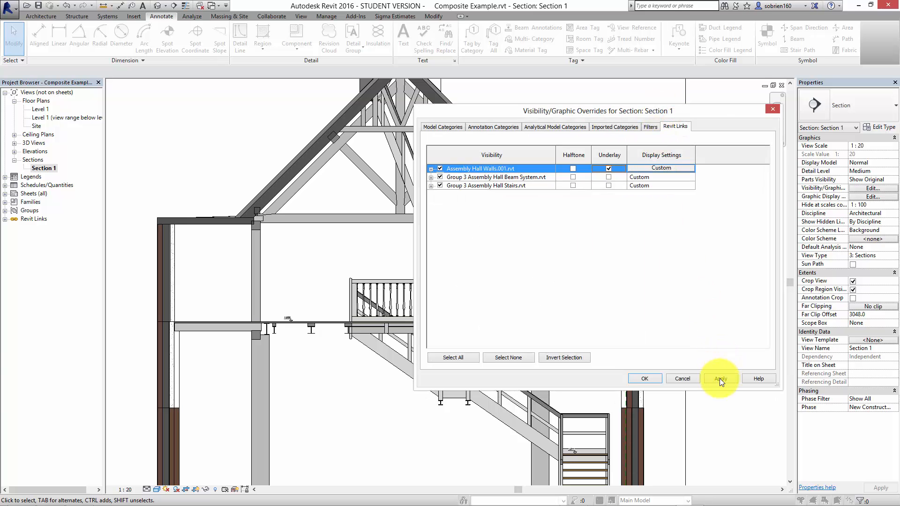
pyautogui.click(721, 378)
pyautogui.click(638, 379)
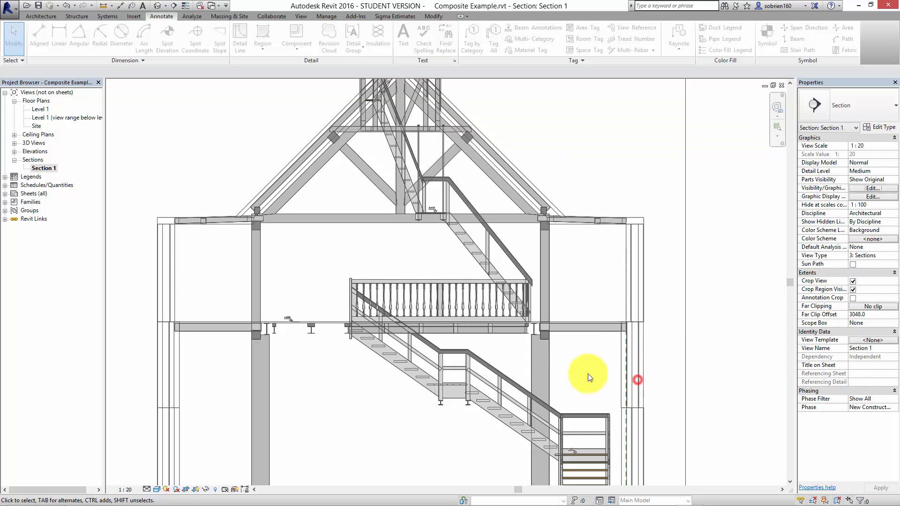
pyautogui.click(725, 220)
# - Examine how the beam system meets the underlaid walls and roof at the eaves, and how the stairs read across the section
pyautogui.scroll(6, 416, 158)
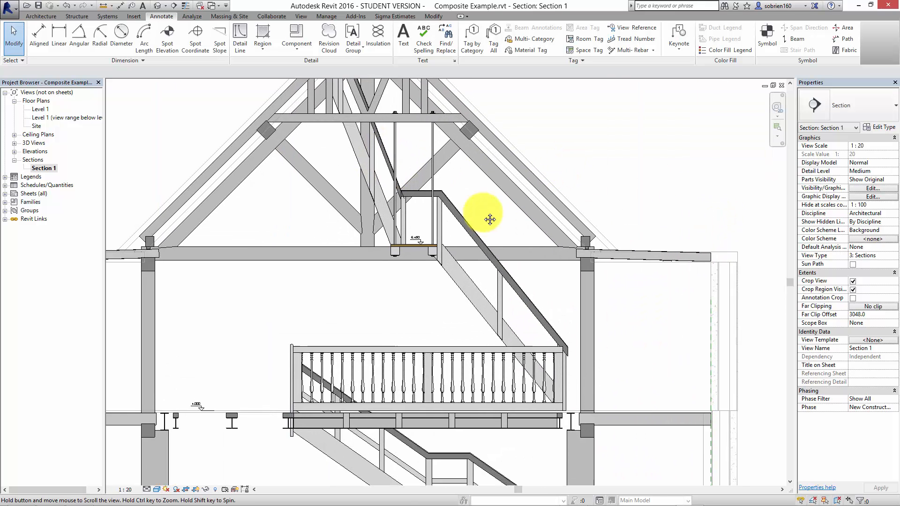
pyautogui.scroll(2, 474, 318)
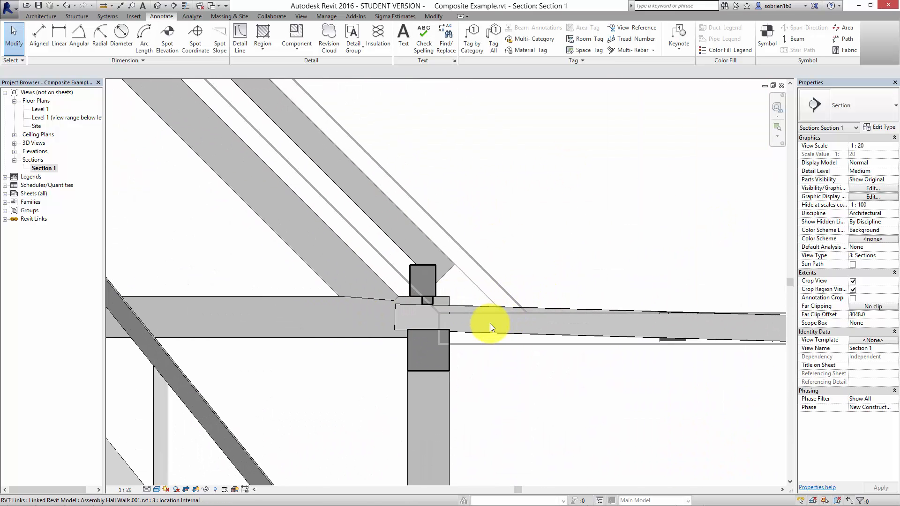
pyautogui.scroll(-3, 488, 287)
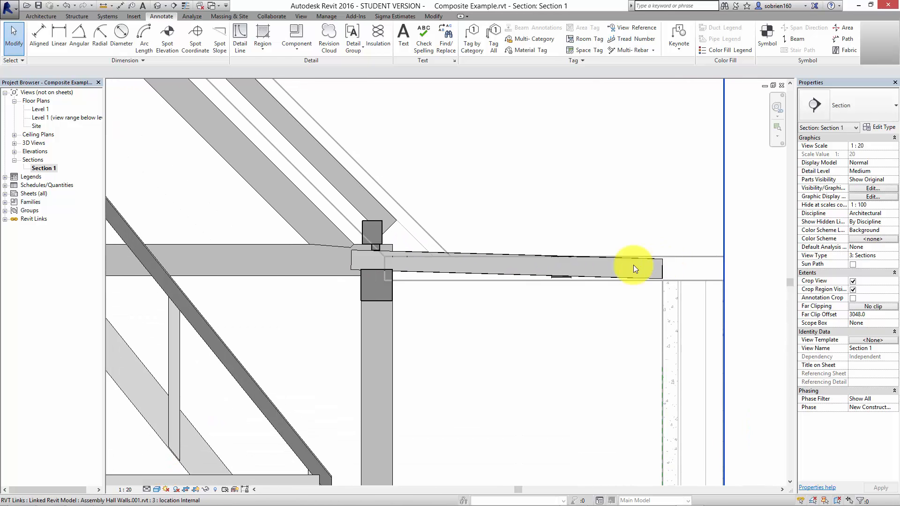
pyautogui.moveTo(435, 273); pyautogui.dragTo(492, 240, button='middle')
pyautogui.scroll(-1, 507, 239)
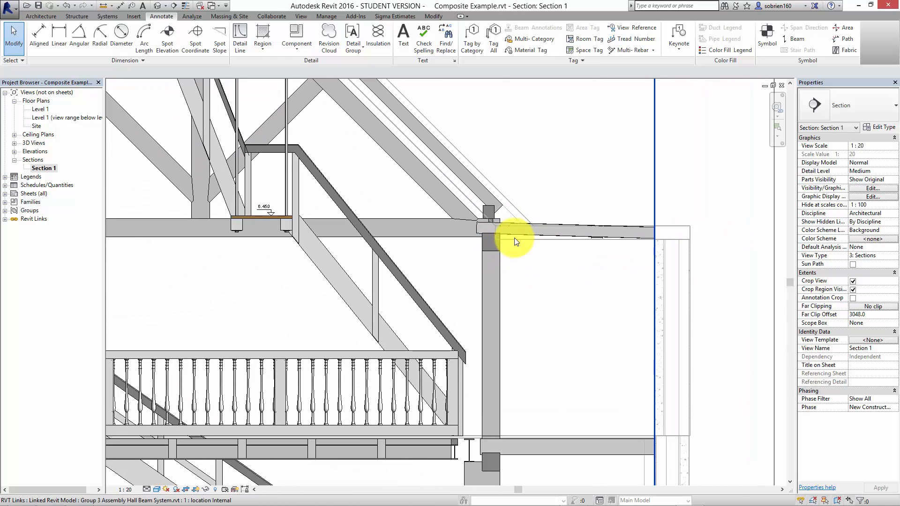
pyautogui.scroll(1, 554, 246)
pyautogui.scroll(2, 534, 247)
pyautogui.press('Escape')
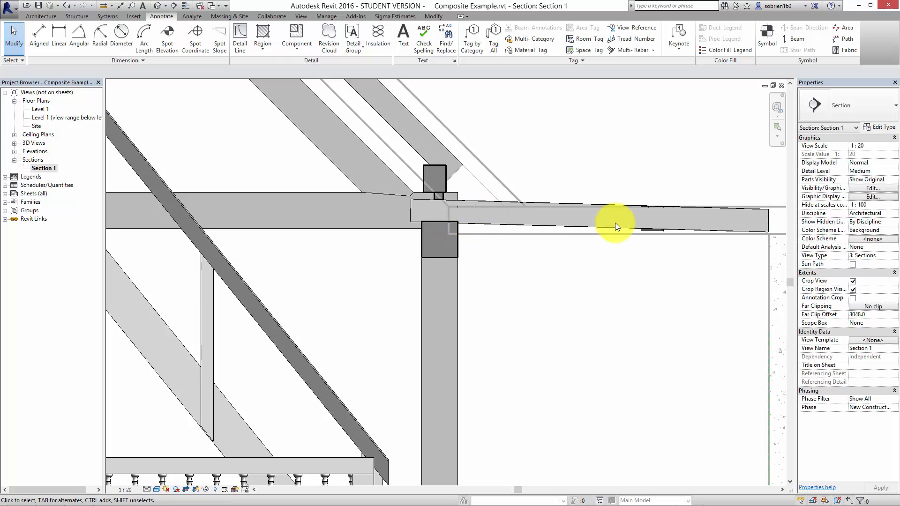
pyautogui.scroll(-2, 666, 246)
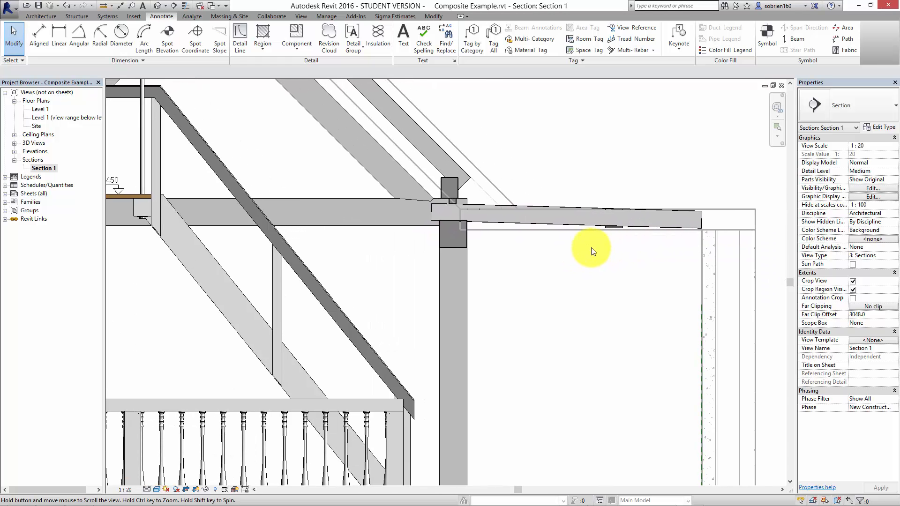
pyautogui.scroll(-3, 393, 293)
pyautogui.scroll(-3, 499, 301)
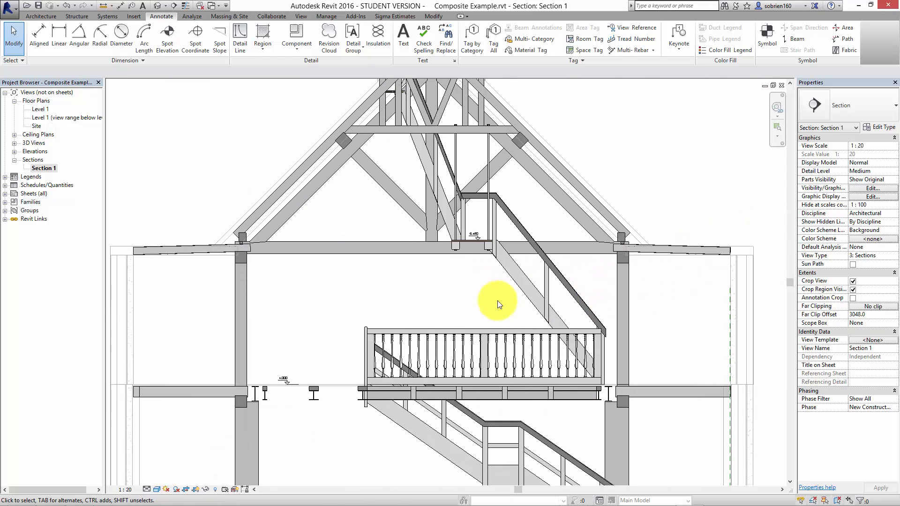
pyautogui.moveTo(402, 301); pyautogui.dragTo(424, 239, button='middle')
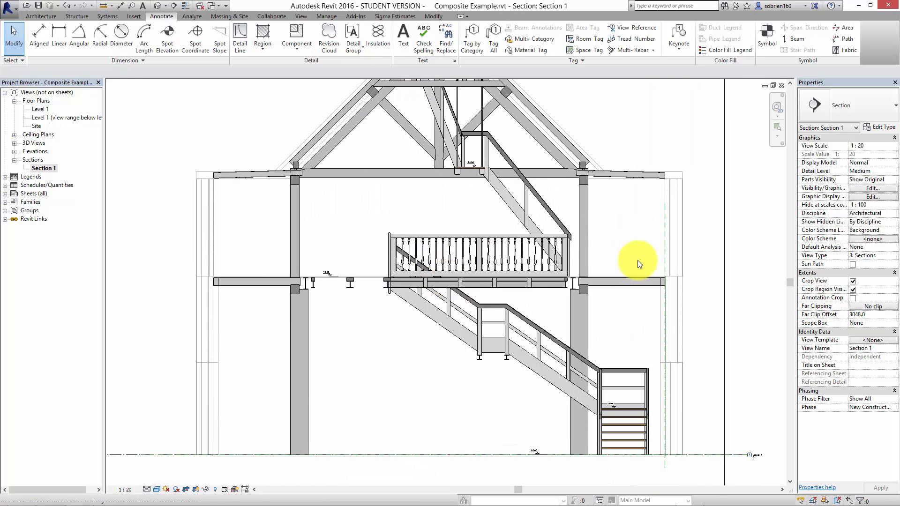
pyautogui.moveTo(637, 260); pyautogui.dragTo(552, 245, button='middle')
pyautogui.scroll(-5, 552, 245)
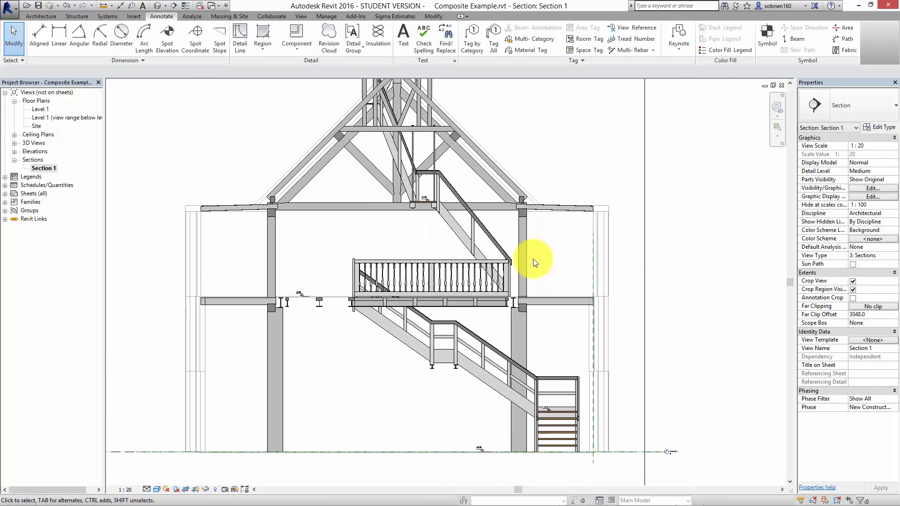
# - Tighten the section's crop region by moving its left edge closer to the building
pyautogui.moveTo(631, 271); pyautogui.dragTo(610, 291, button='middle')
pyautogui.scroll(-1, 646, 290)
pyautogui.click(580, 293)
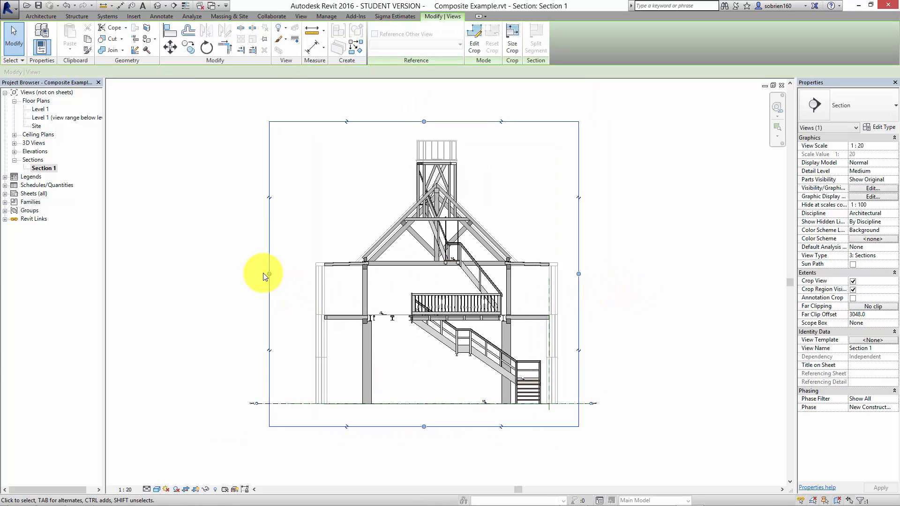
pyautogui.moveTo(269, 274); pyautogui.dragTo(294, 274)
pyautogui.click(661, 280)
pyautogui.scroll(-1, 633, 295)
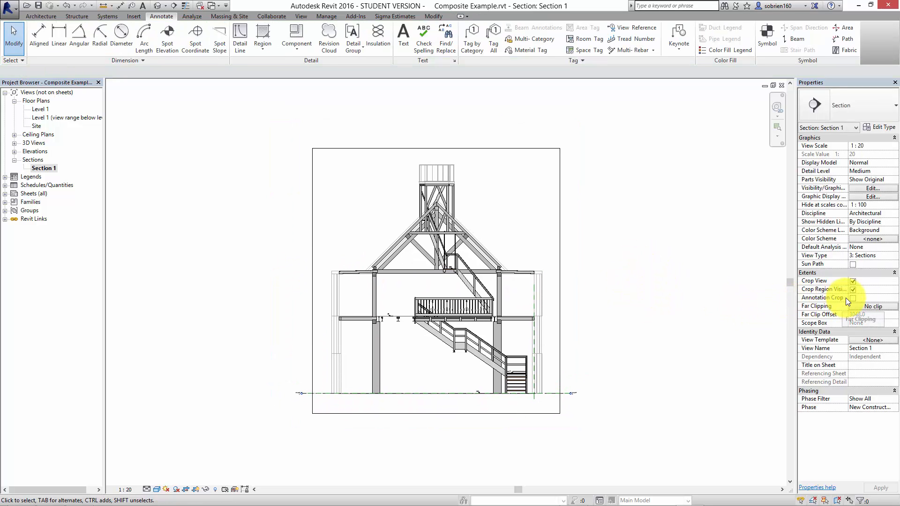
# - Turn on Cast Shadows and Show Ambient Shadows in the graphic display options of Section 1
pyautogui.click(865, 196)
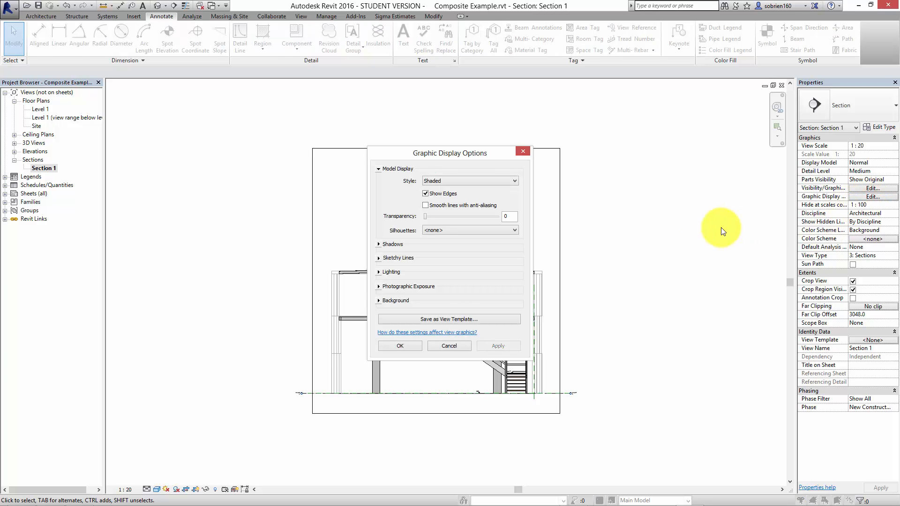
pyautogui.moveTo(470, 154); pyautogui.dragTo(666, 143)
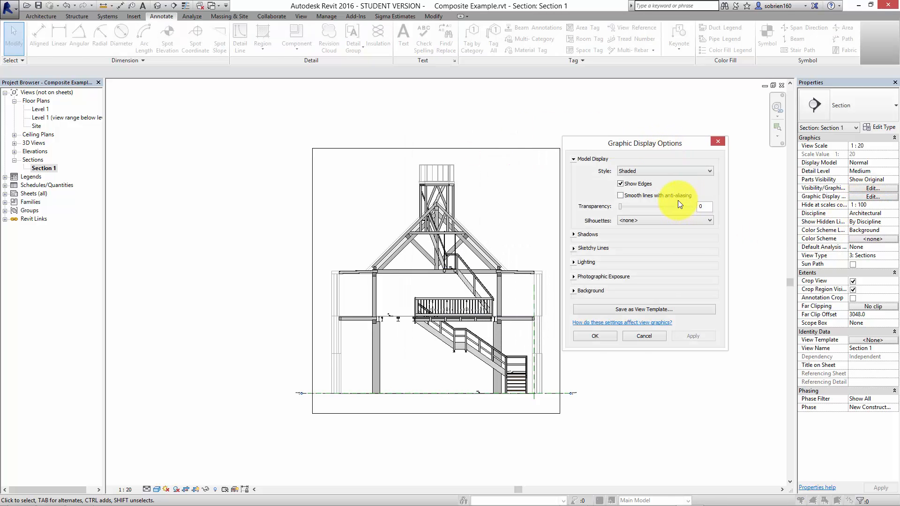
pyautogui.click(575, 235)
pyautogui.click(621, 240)
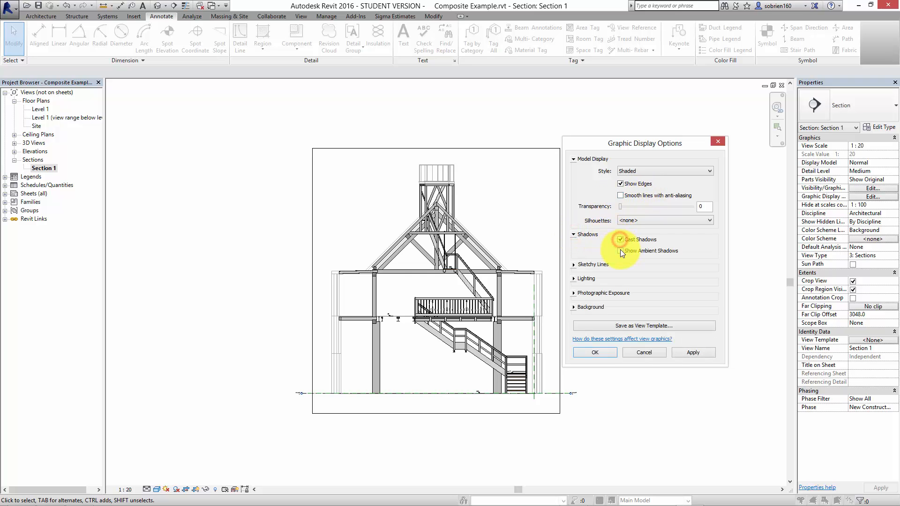
pyautogui.click(621, 250)
pyautogui.click(685, 352)
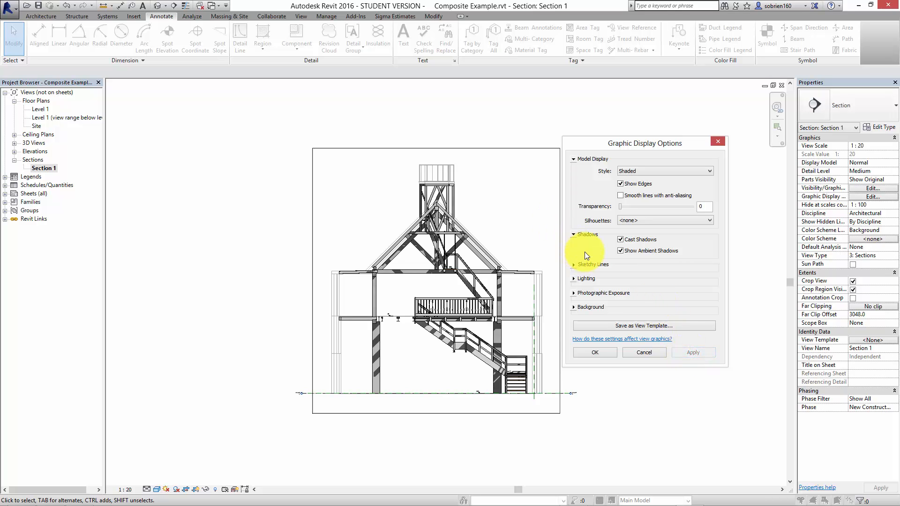
pyautogui.click(605, 353)
# - Set the section's far clip offset to 6000 and apply it
pyautogui.scroll(4, 451, 358)
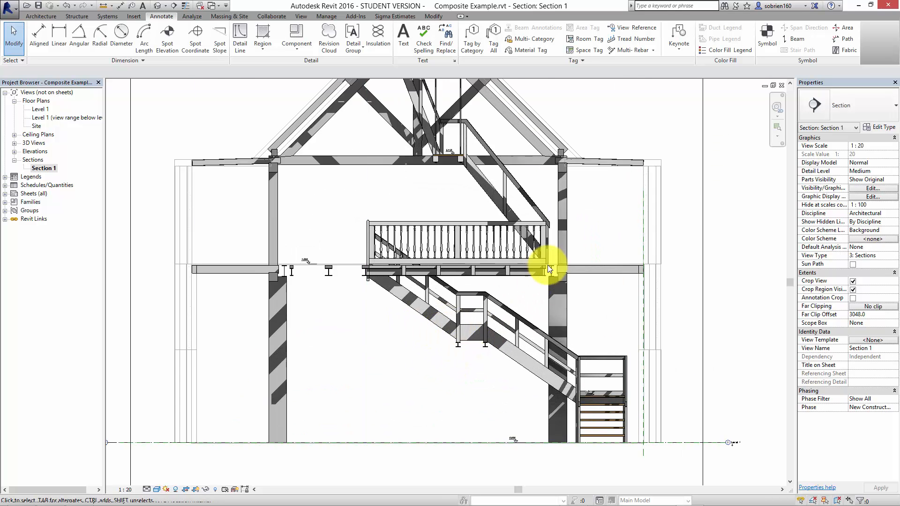
pyautogui.scroll(1, 549, 269)
pyautogui.moveTo(549, 269); pyautogui.dragTo(530, 232, button='middle')
pyautogui.scroll(-1, 545, 342)
pyautogui.scroll(1, 531, 232)
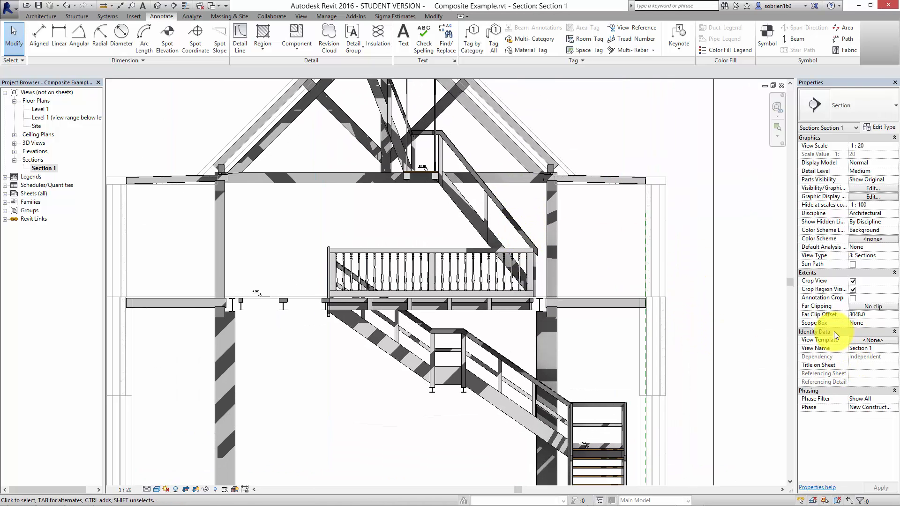
pyautogui.click(864, 313)
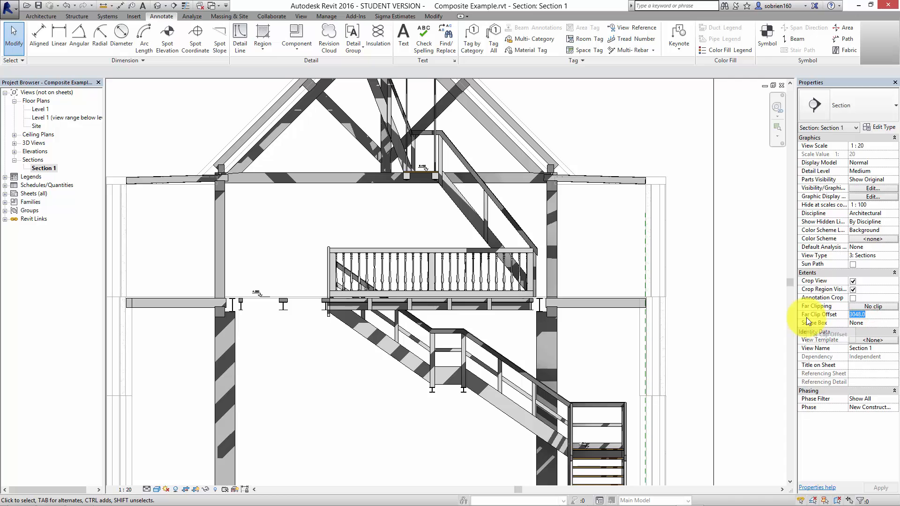
pyautogui.write('6000')
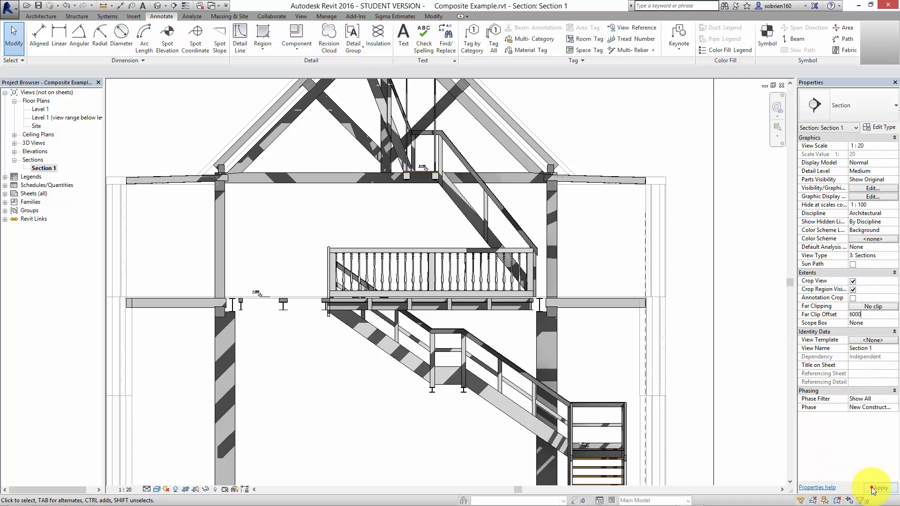
pyautogui.click(873, 486)
# - Soften the section's lighting by setting ambient light to 95 and shadows to about 24
pyautogui.scroll(-4, 727, 307)
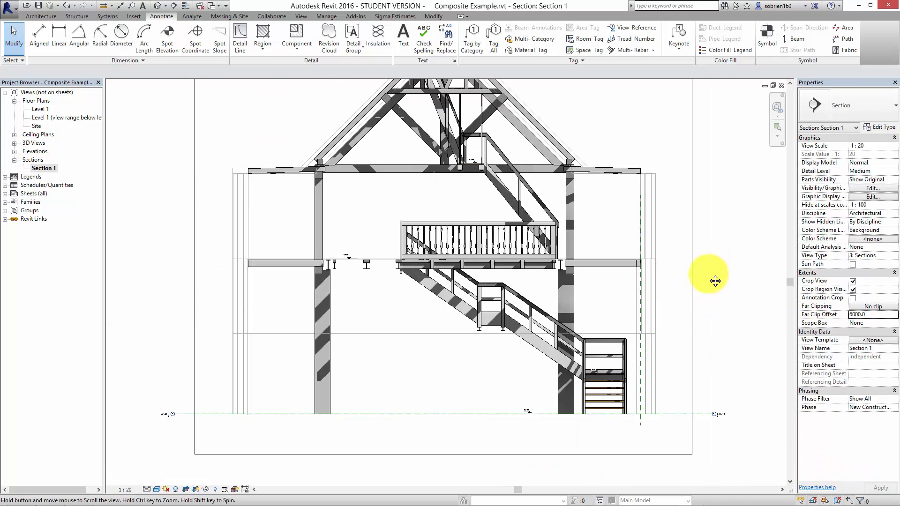
pyautogui.moveTo(709, 308); pyautogui.dragTo(701, 291, button='middle')
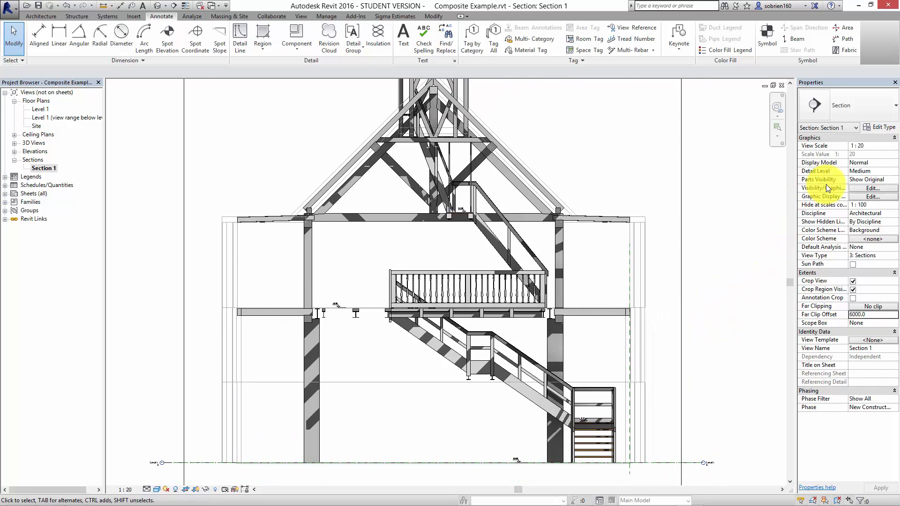
pyautogui.click(868, 199)
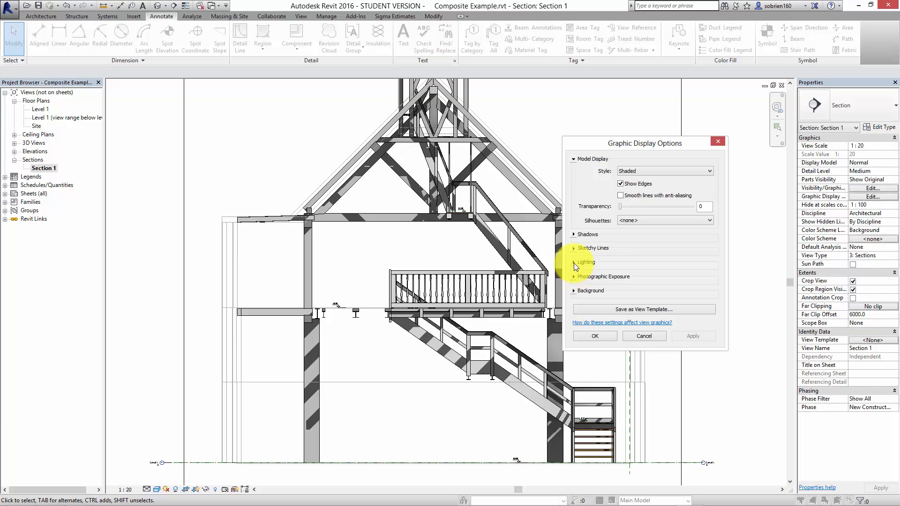
pyautogui.click(575, 262)
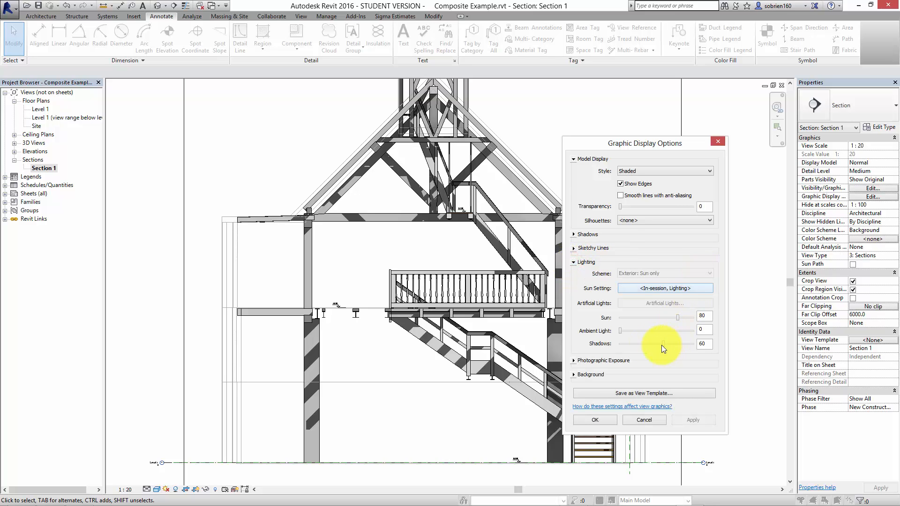
pyautogui.moveTo(621, 331); pyautogui.dragTo(683, 333)
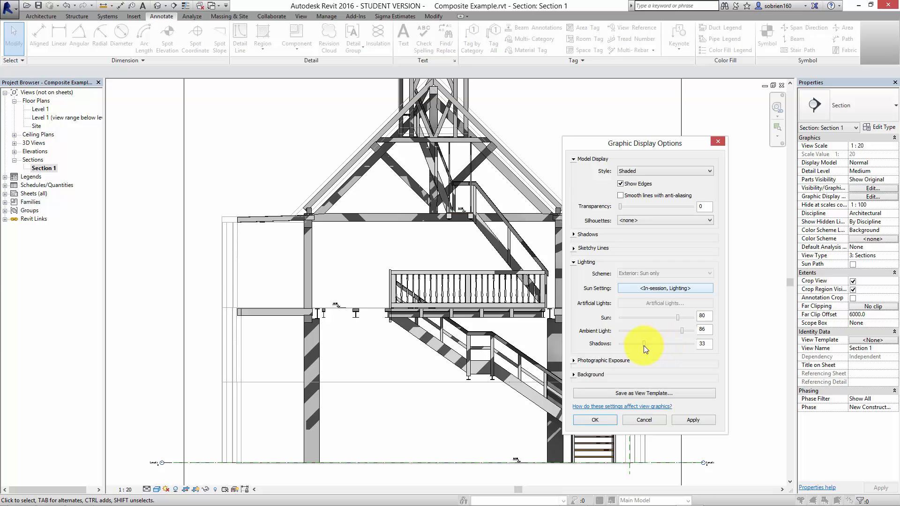
pyautogui.click(691, 420)
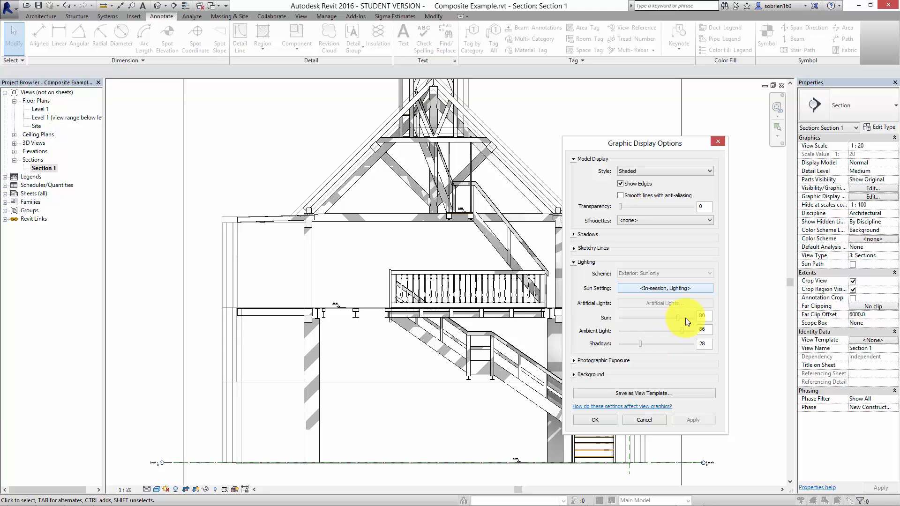
pyautogui.click(640, 345)
pyautogui.click(678, 420)
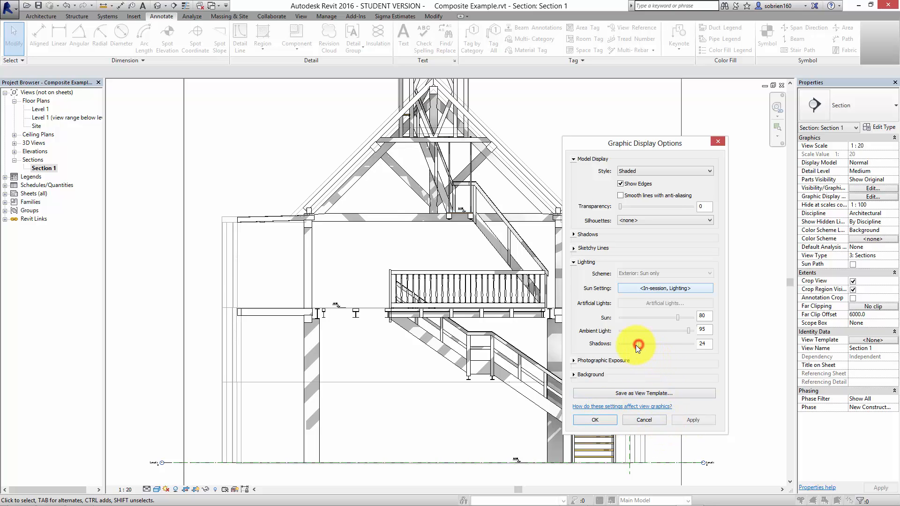
pyautogui.click(610, 420)
# - Turn off the underlay display of the Assembly Hall Walls.001.rvt link in Section 1 and accept the overrides
pyautogui.scroll(5, 549, 339)
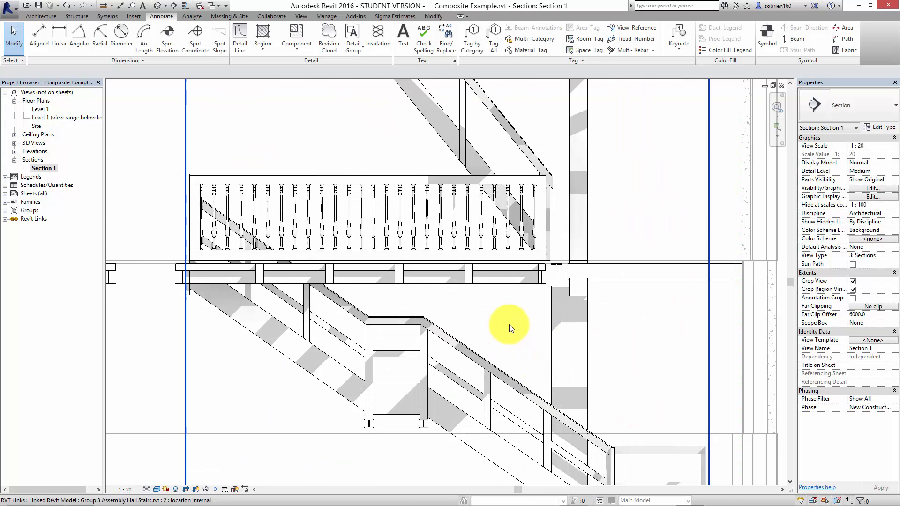
pyautogui.scroll(-5, 622, 333)
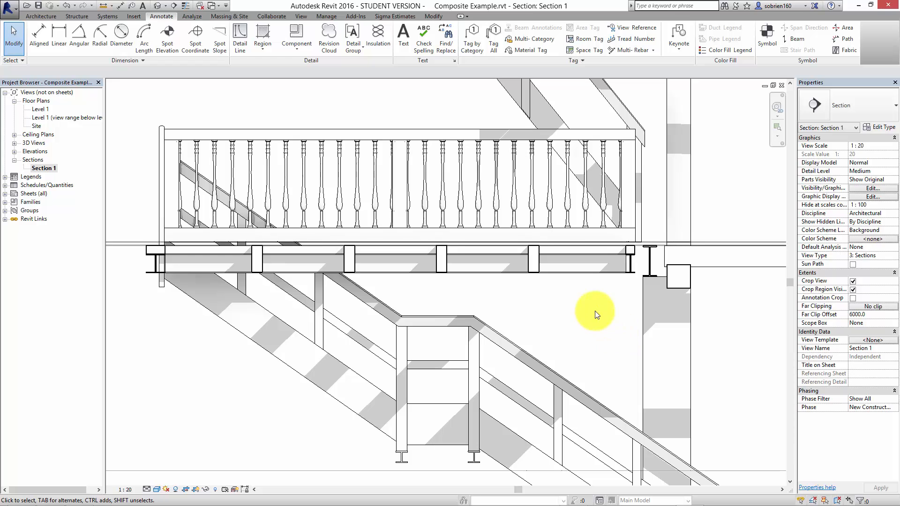
pyautogui.scroll(-2, 613, 312)
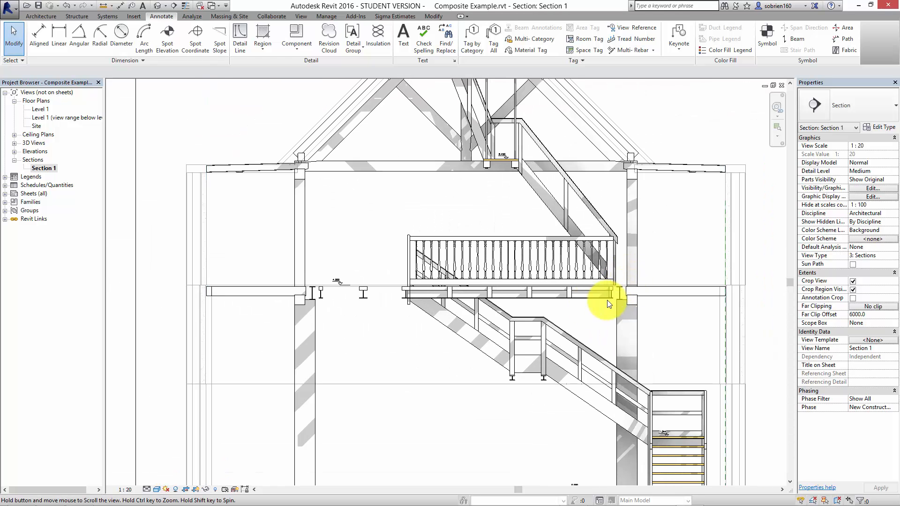
pyautogui.scroll(-3, 608, 303)
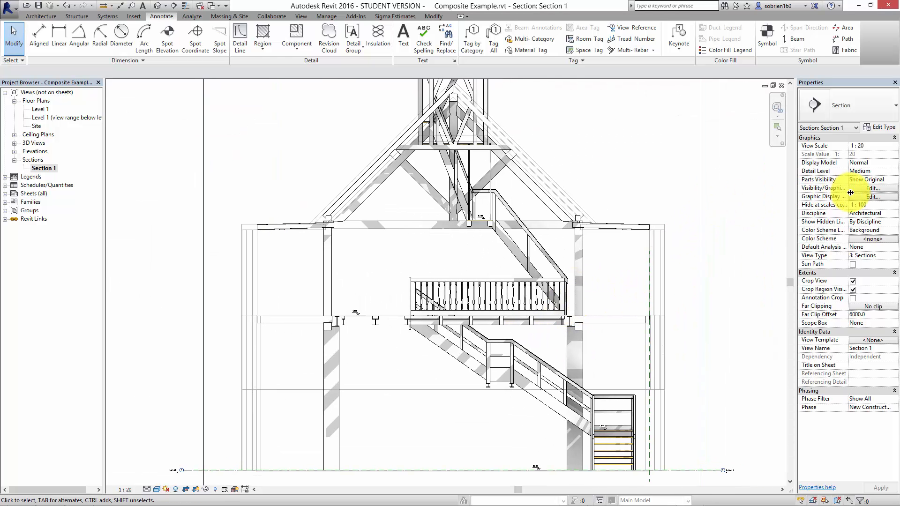
pyautogui.click(868, 189)
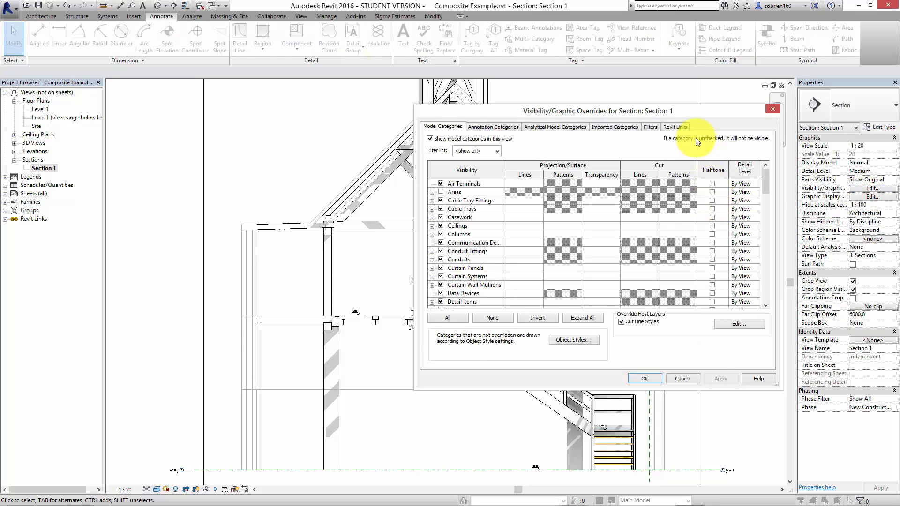
pyautogui.click(680, 126)
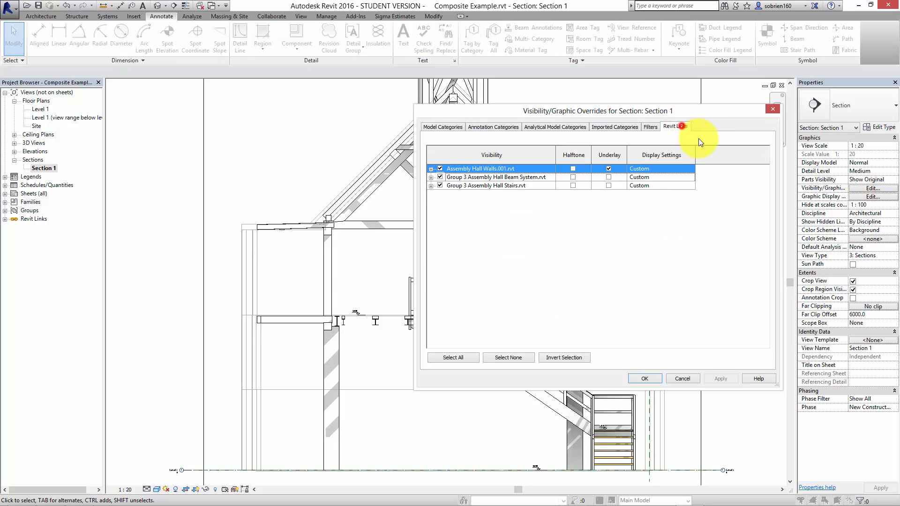
pyautogui.click(608, 168)
pyautogui.click(721, 379)
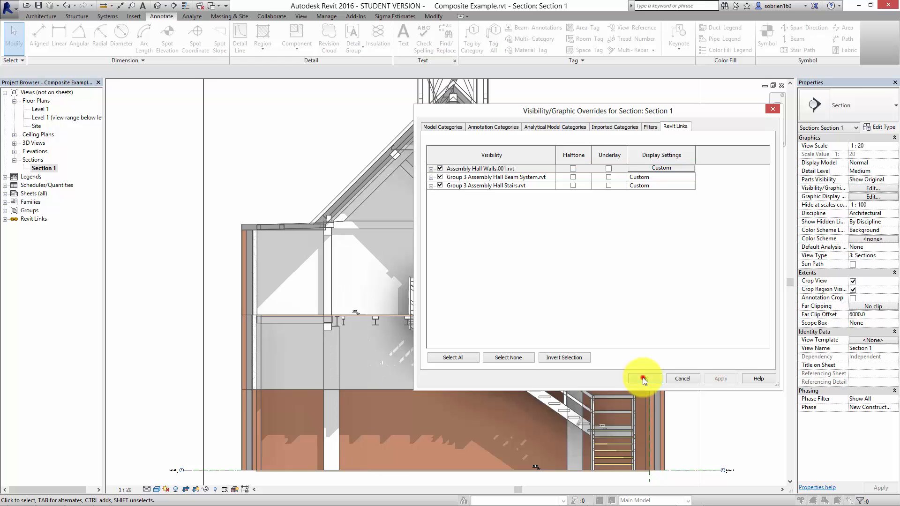
pyautogui.click(643, 379)
# - Switch the section's sun settings to the Sunlight from Top Left lighting preset and accept them
pyautogui.scroll(6, 477, 296)
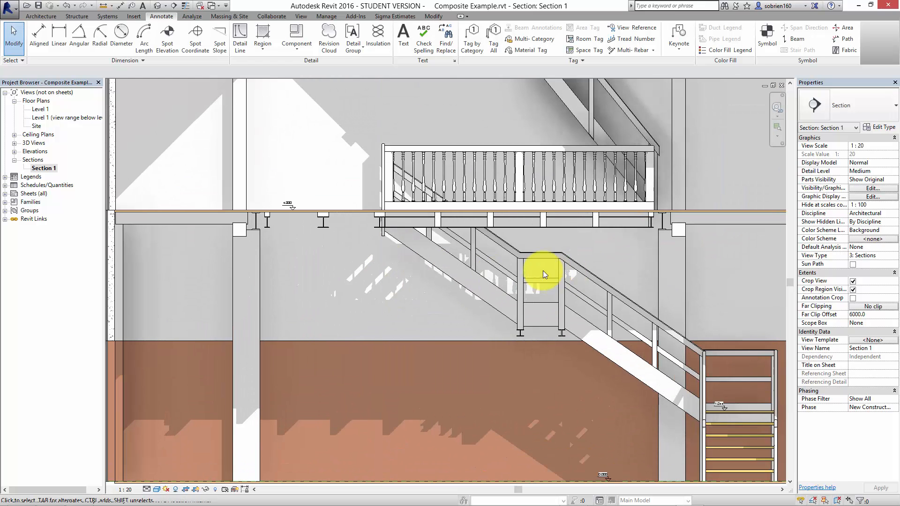
pyautogui.moveTo(543, 271); pyautogui.dragTo(507, 322, button='middle')
pyautogui.scroll(-5, 488, 311)
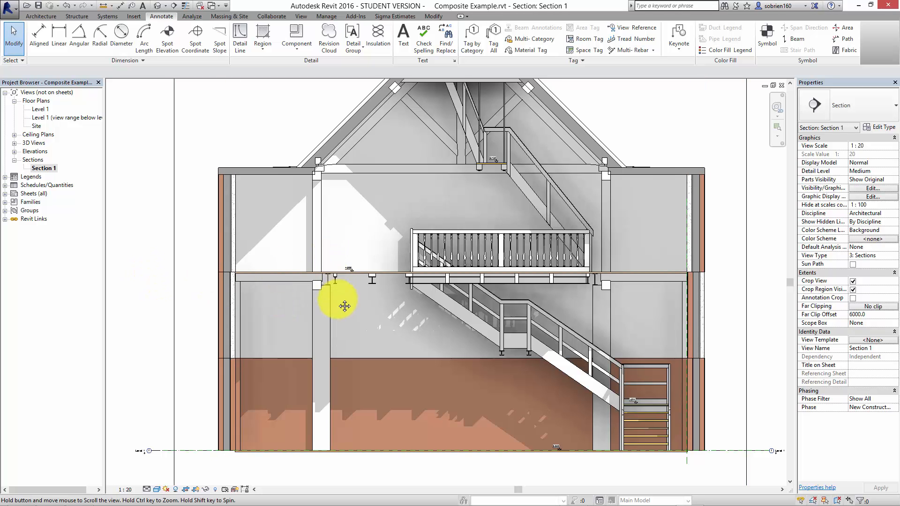
pyautogui.scroll(-2, 334, 308)
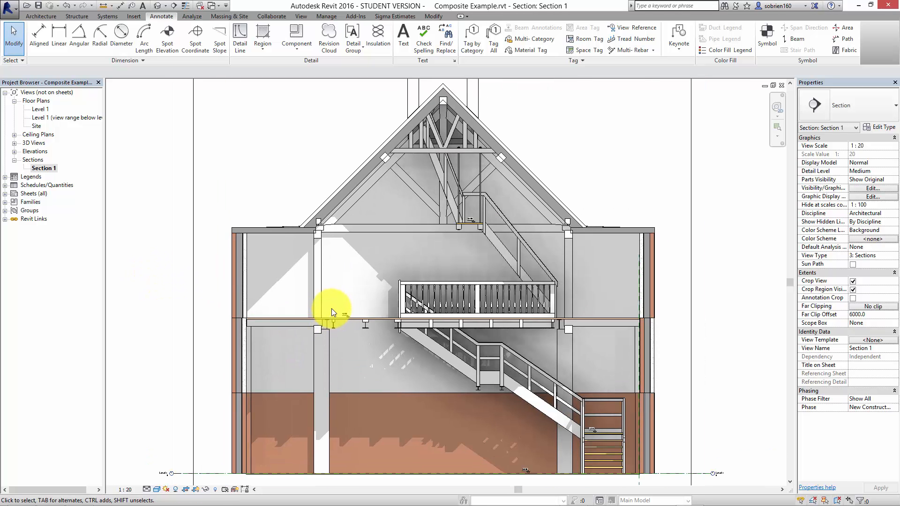
pyautogui.scroll(-1, 331, 310)
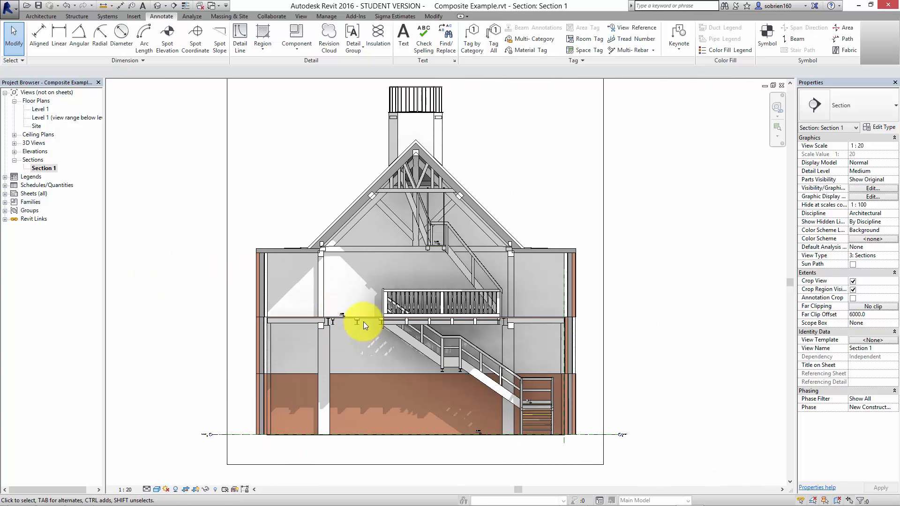
pyautogui.click(165, 490)
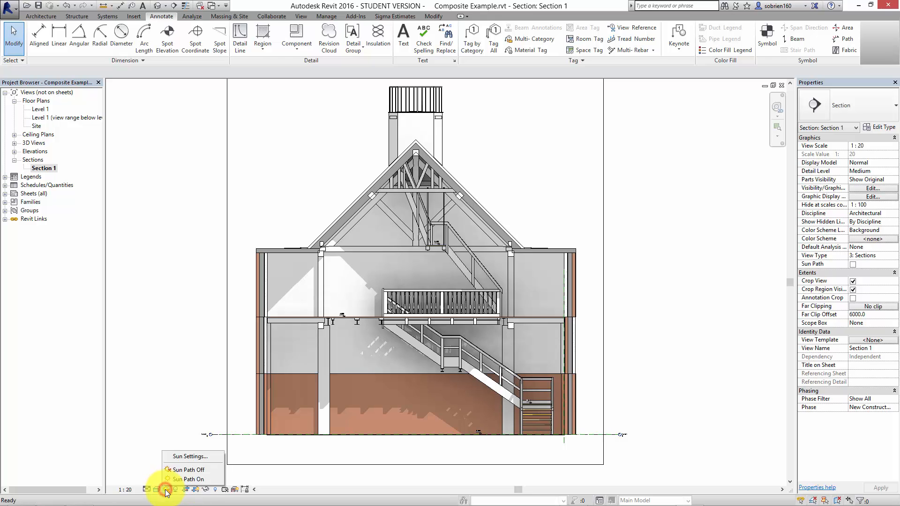
pyautogui.click(177, 458)
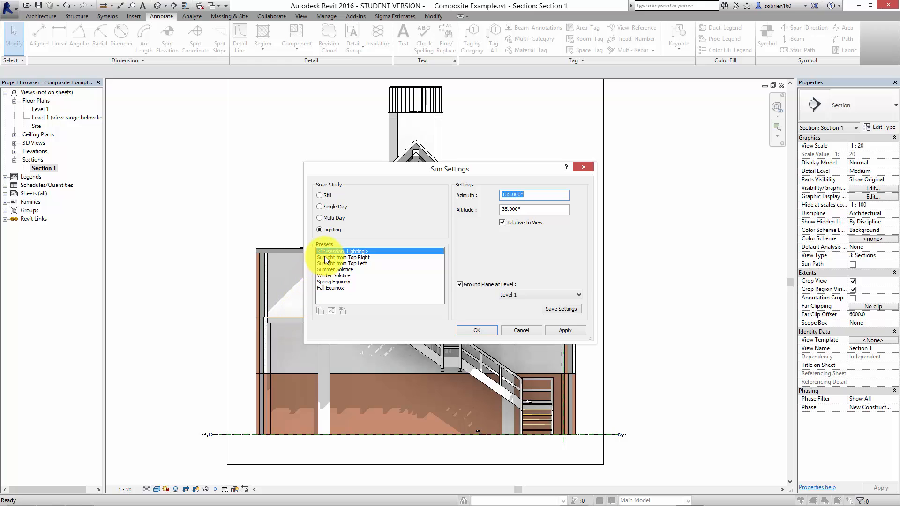
pyautogui.click(326, 258)
pyautogui.click(329, 263)
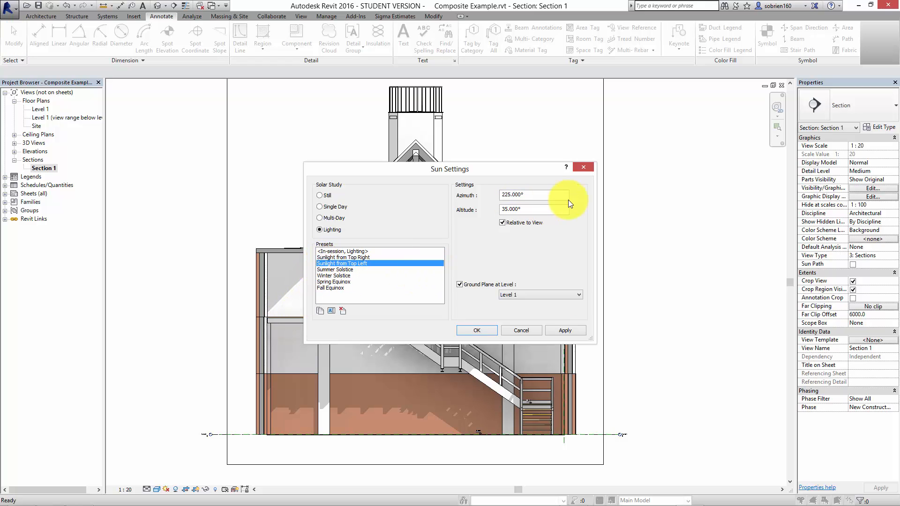
pyautogui.click(552, 328)
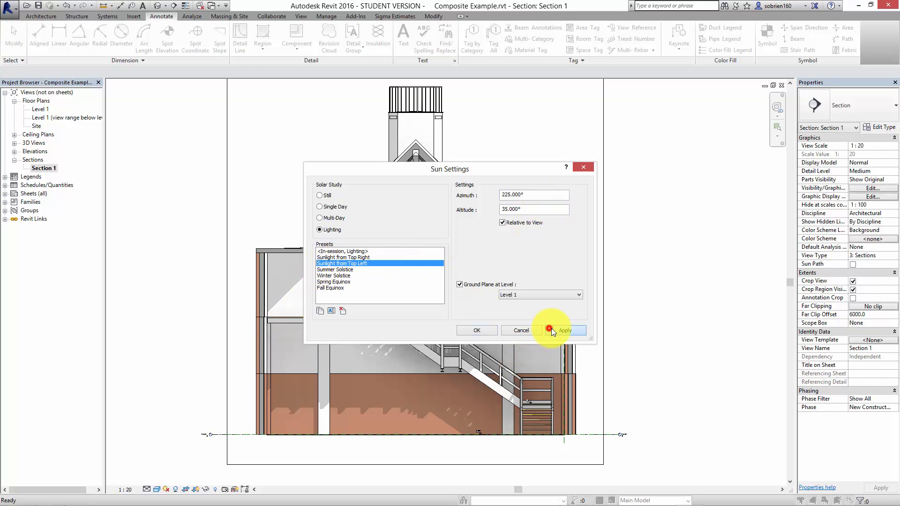
pyautogui.click(477, 330)
# - Examine how the shadows from the balustrade and stairs fall on the walls across the section
pyautogui.scroll(5, 509, 354)
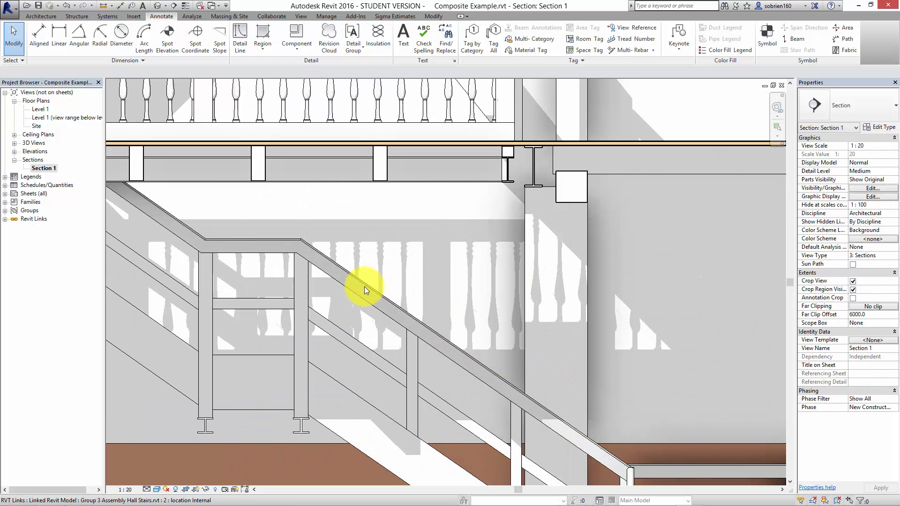
pyautogui.scroll(-3, 350, 272)
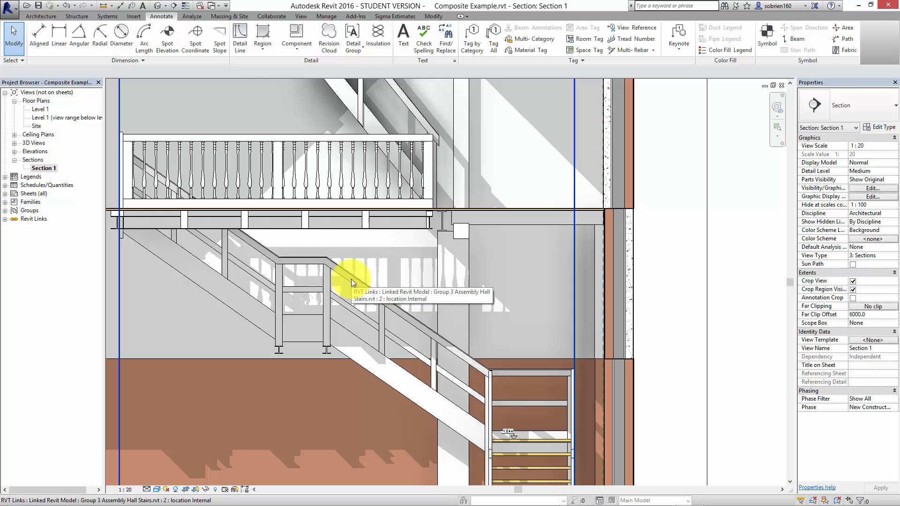
pyautogui.scroll(-4, 351, 281)
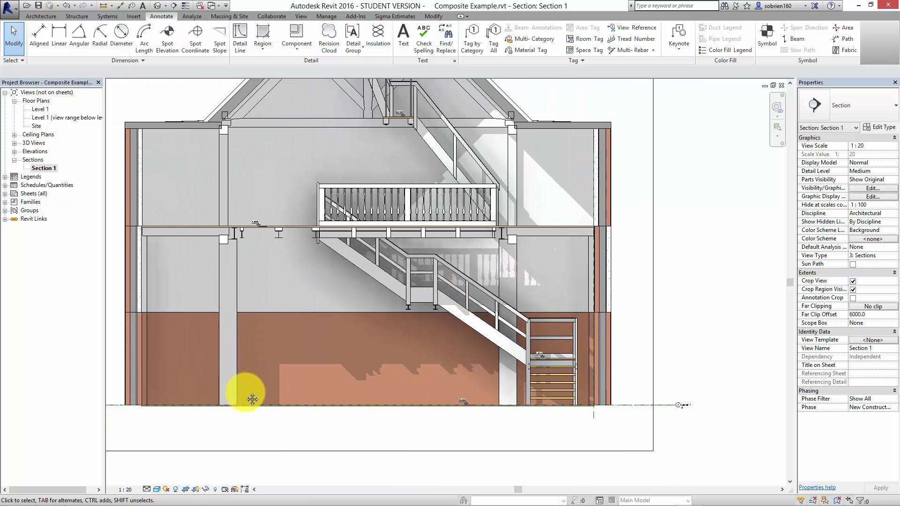
pyautogui.moveTo(244, 387); pyautogui.dragTo(270, 415, button='middle')
pyautogui.scroll(-2, 269, 414)
pyautogui.moveTo(333, 374); pyautogui.dragTo(341, 401, button='middle')
pyautogui.scroll(1, 370, 310)
pyautogui.moveTo(379, 319); pyautogui.dragTo(405, 364, button='middle')
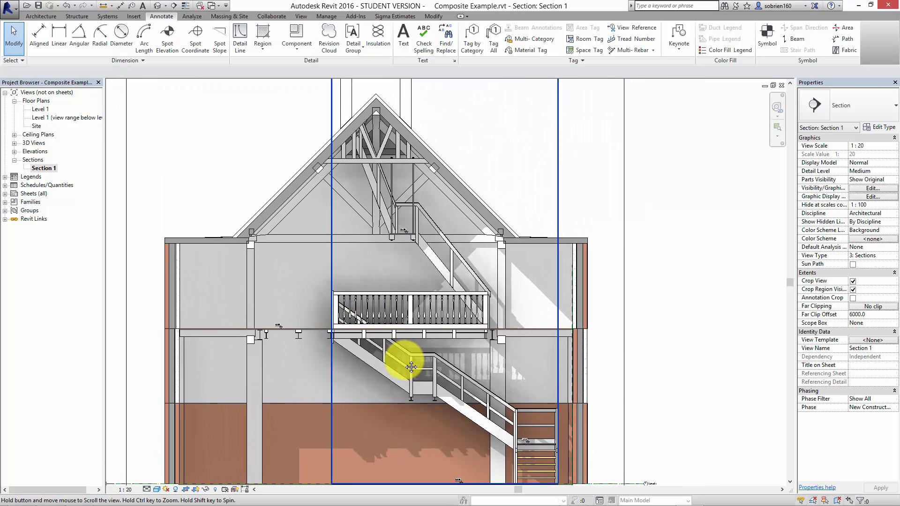
pyautogui.scroll(-1, 404, 364)
pyautogui.moveTo(262, 229); pyautogui.dragTo(270, 235, button='middle')
pyautogui.moveTo(271, 292); pyautogui.dragTo(269, 235, button='middle')
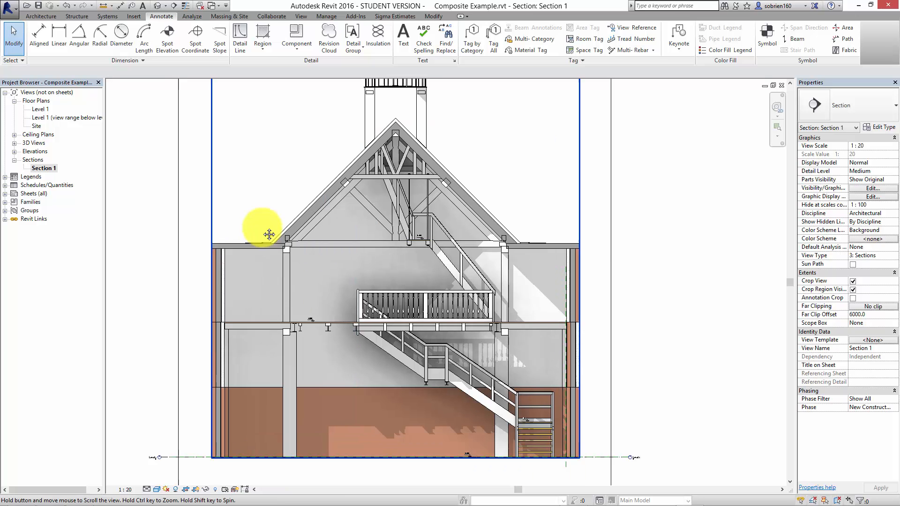
# - Set the background of Section 1 to Gradient in the graphic display options and accept it
pyautogui.moveTo(317, 314); pyautogui.dragTo(346, 299, button='middle')
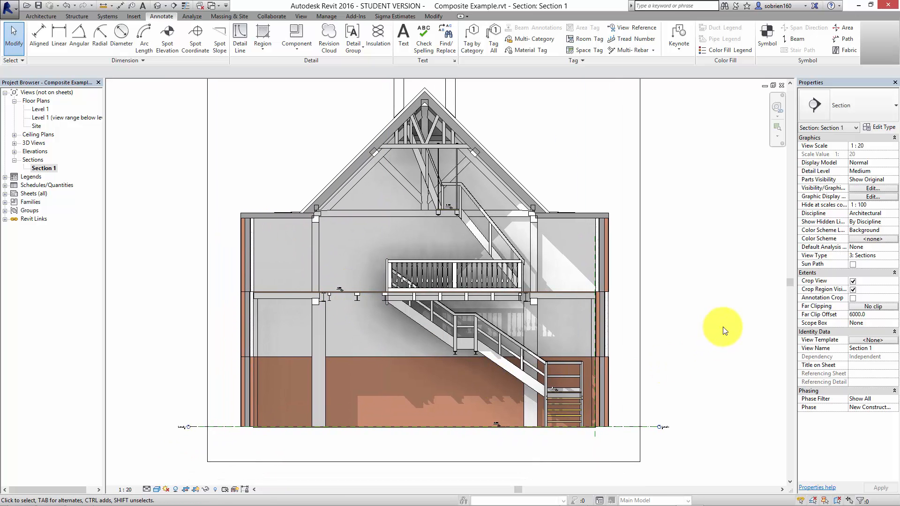
pyautogui.click(858, 197)
pyautogui.click(574, 291)
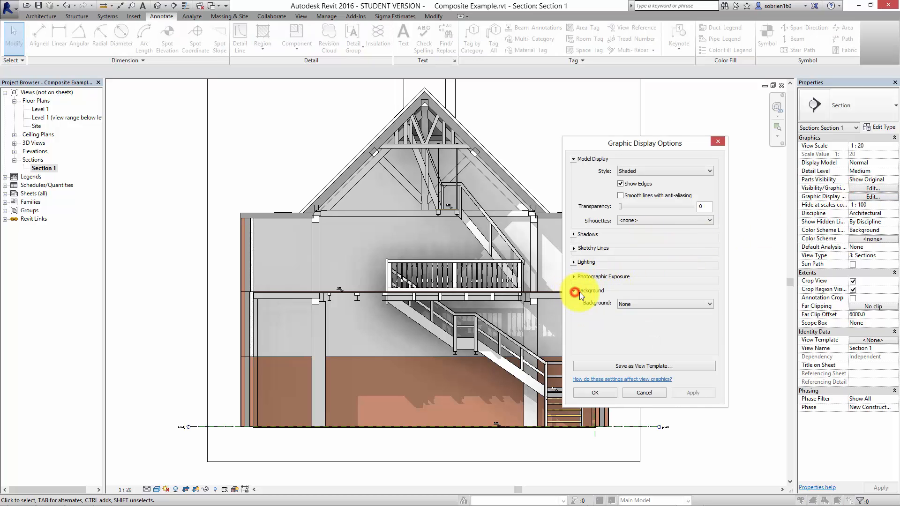
pyautogui.click(635, 302)
pyautogui.click(632, 327)
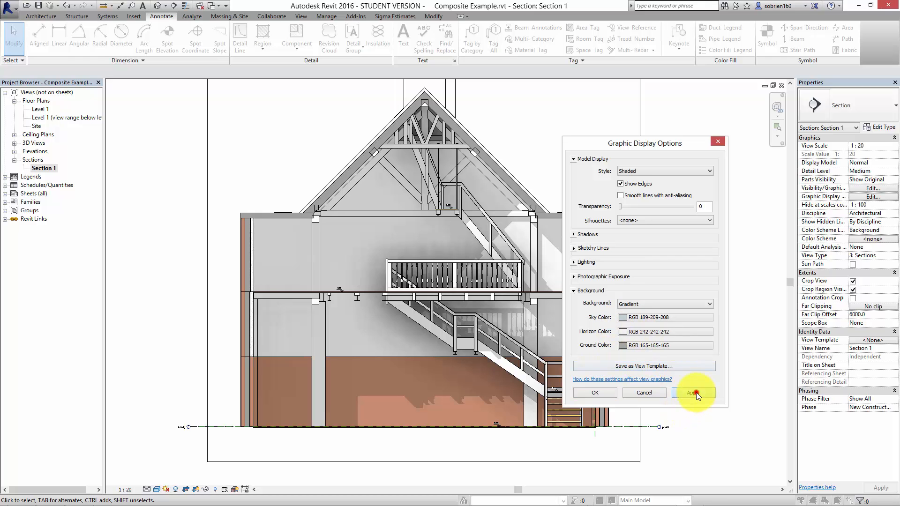
pyautogui.click(696, 394)
pyautogui.click(605, 395)
pyautogui.click(720, 353)
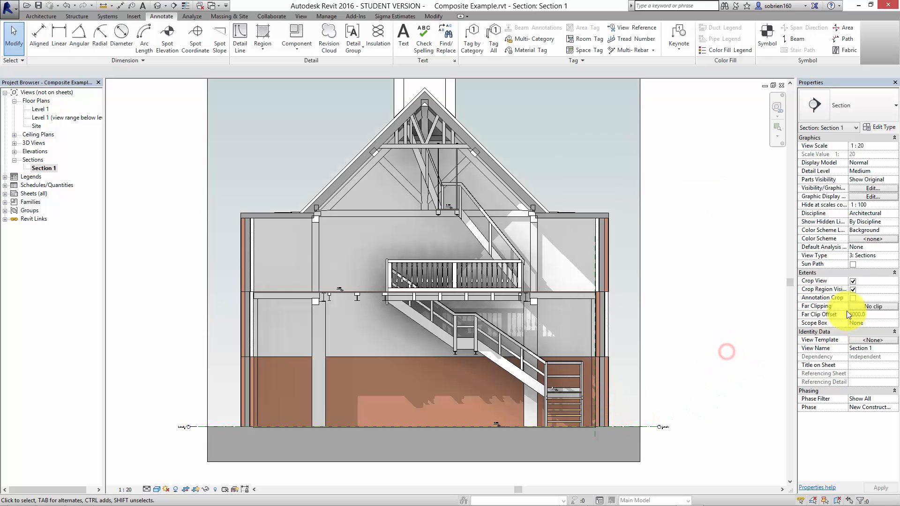
# - Turn off the visibility of the crop region in Section 1
pyautogui.click(853, 289)
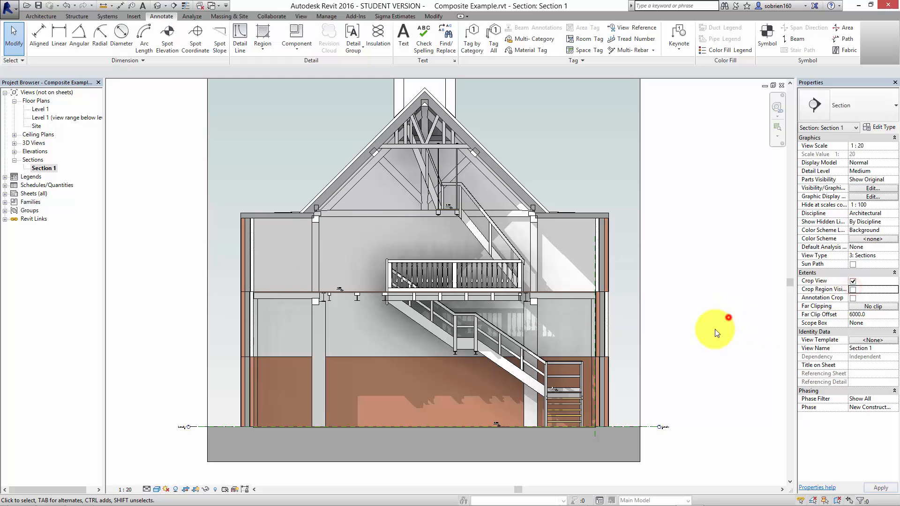
pyautogui.scroll(-3, 699, 350)
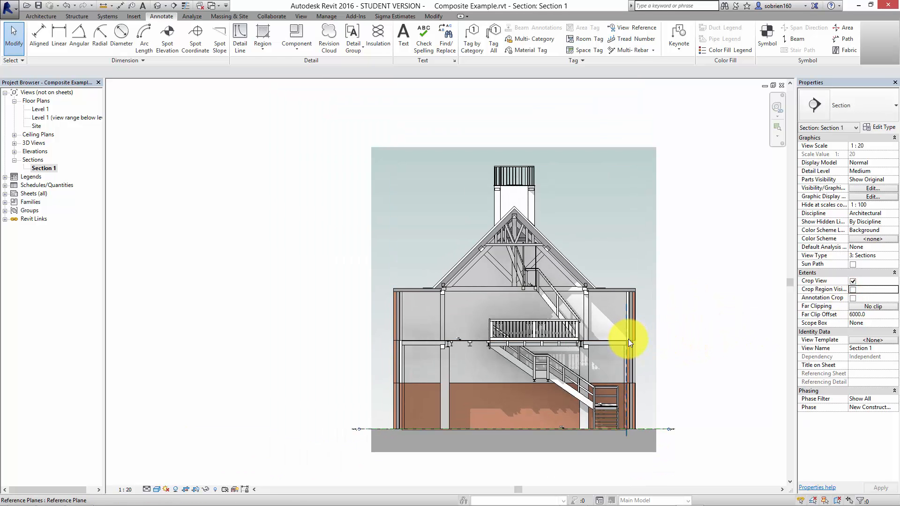
pyautogui.scroll(4, 629, 339)
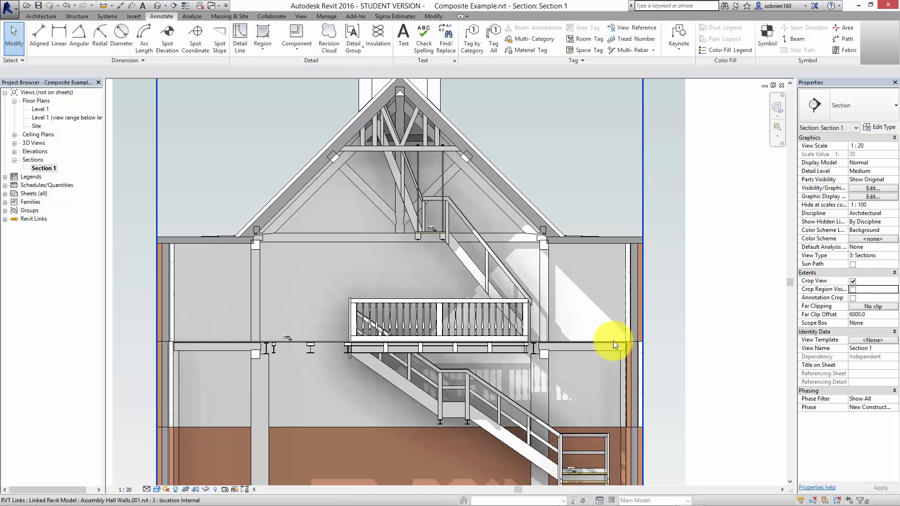
pyautogui.scroll(-3, 581, 303)
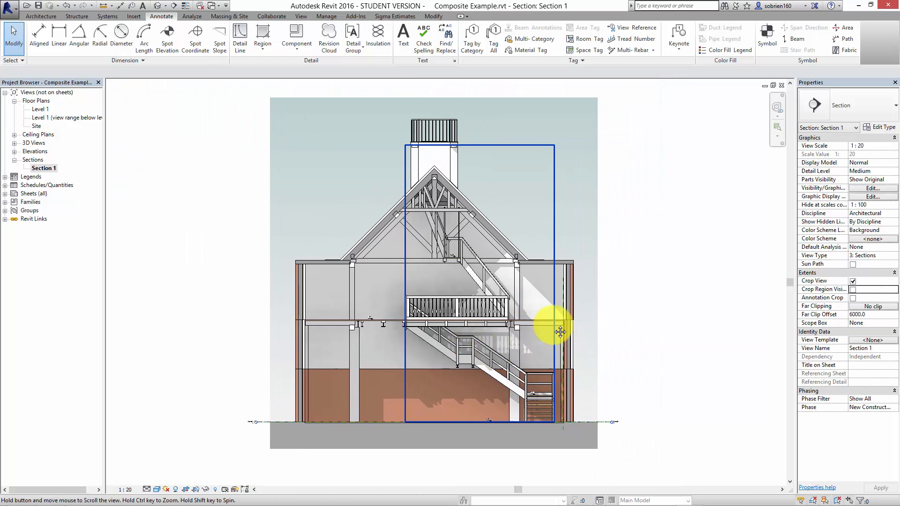
pyautogui.moveTo(637, 276)
pyautogui.mouseDown(button='middle')
pyautogui.moveTo(630, 325)
pyautogui.moveTo(639, 268)
pyautogui.moveTo(657, 293)
pyautogui.moveTo(655, 350)
pyautogui.moveTo(650, 335)
pyautogui.mouseUp(button='middle')
pyautogui.scroll(4, 630, 326)
pyautogui.scroll(-1, 655, 304)
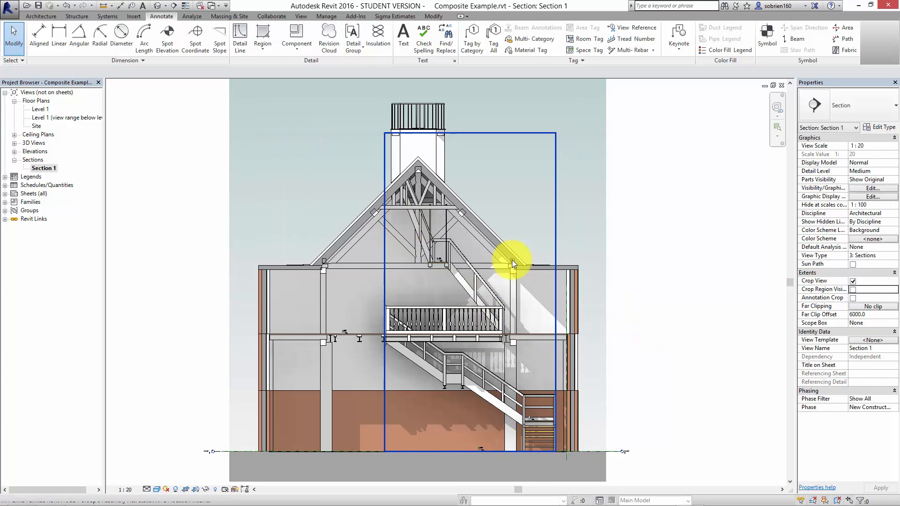
pyautogui.scroll(3, 519, 234)
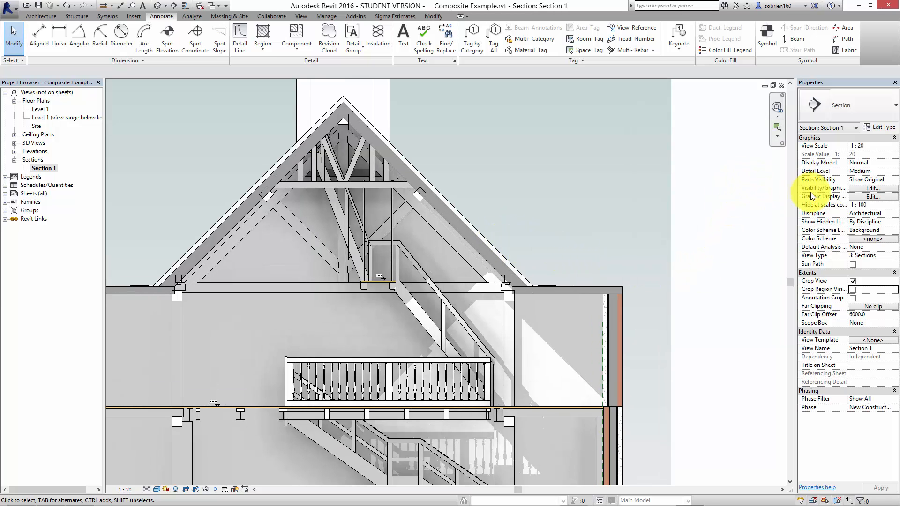
# - Turn on the underlay display of the Assembly Hall Walls.001.rvt link in Section 1 and accept the overrides
pyautogui.click(870, 192)
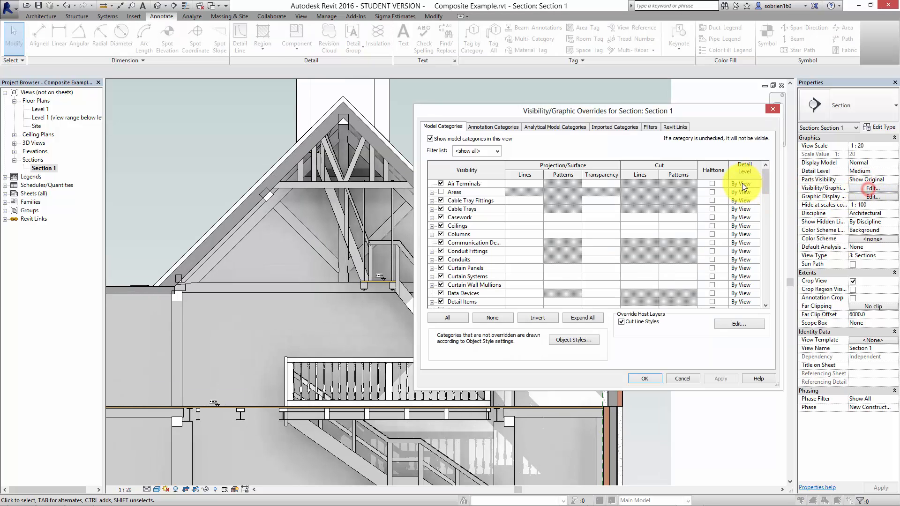
pyautogui.click(675, 126)
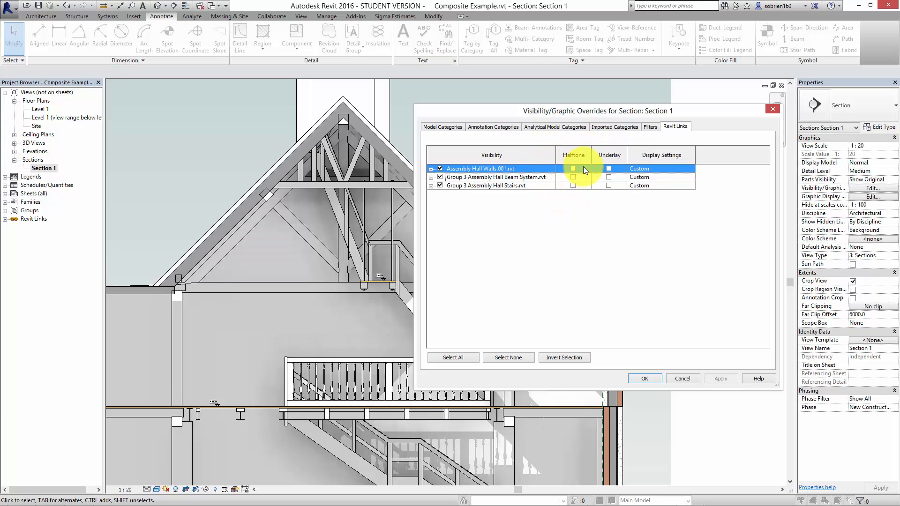
pyautogui.click(608, 169)
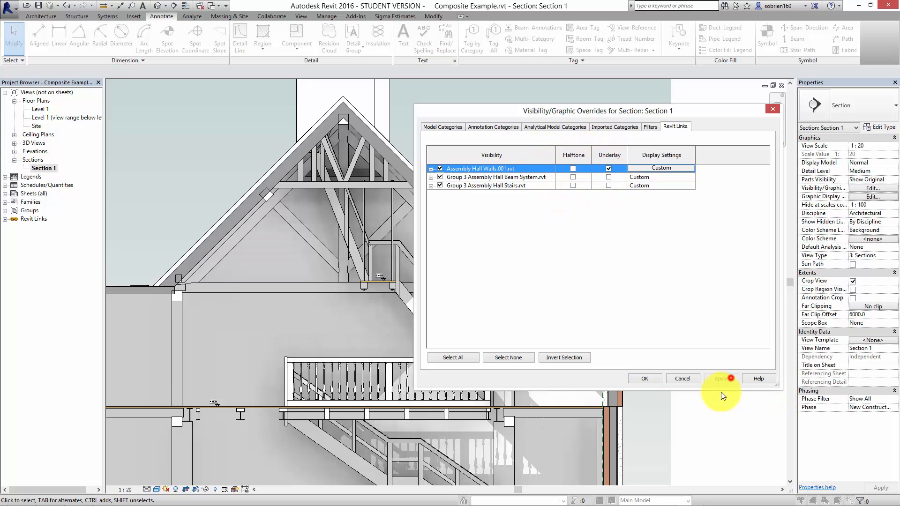
pyautogui.click(721, 380)
pyautogui.click(641, 379)
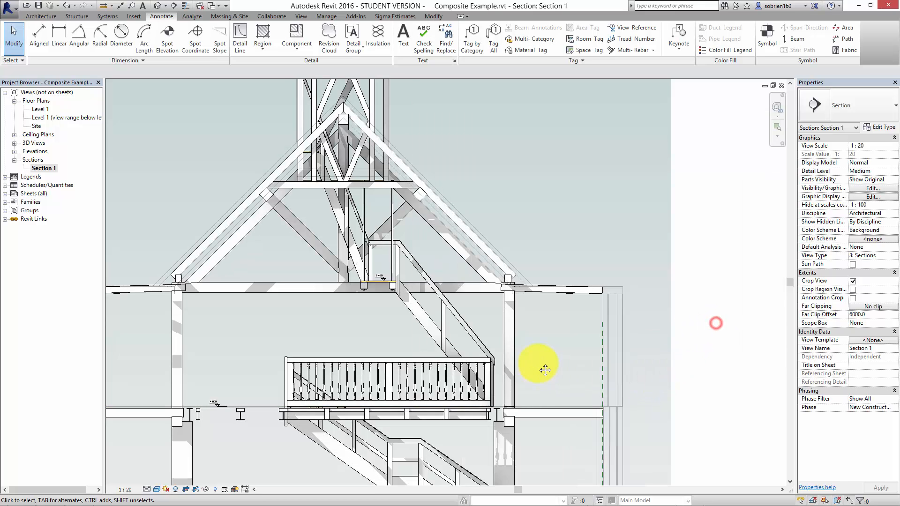
# - Examine the roof truss timbers, from the eaves up to the ridge beam, against the underlaid wall and roof outlines
pyautogui.moveTo(521, 365); pyautogui.dragTo(546, 338, button='middle')
pyautogui.scroll(3, 515, 309)
pyautogui.moveTo(503, 173); pyautogui.dragTo(496, 200, button='middle')
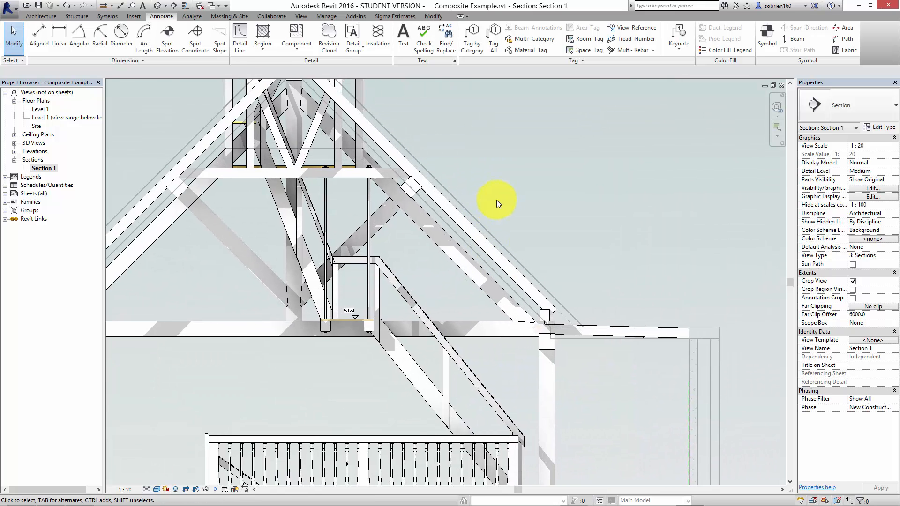
pyautogui.scroll(5, 493, 198)
pyautogui.moveTo(495, 306); pyautogui.dragTo(579, 356, button='middle')
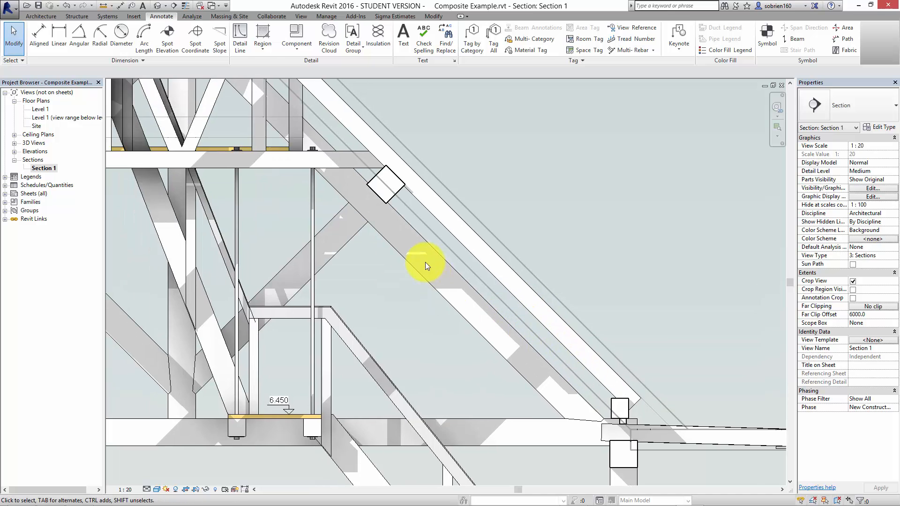
pyautogui.moveTo(427, 263); pyautogui.dragTo(572, 384, button='middle')
pyautogui.moveTo(398, 247); pyautogui.dragTo(460, 348, button='middle')
pyautogui.scroll(2, 402, 211)
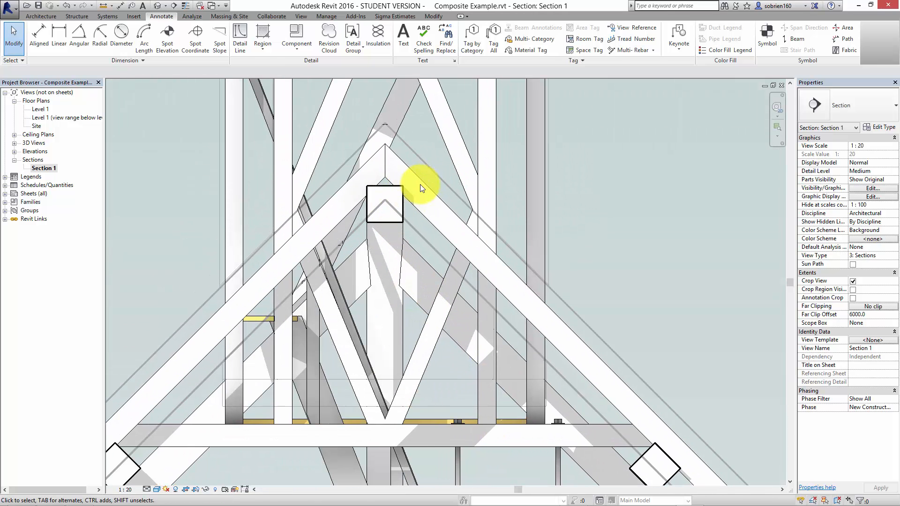
pyautogui.scroll(-1, 356, 221)
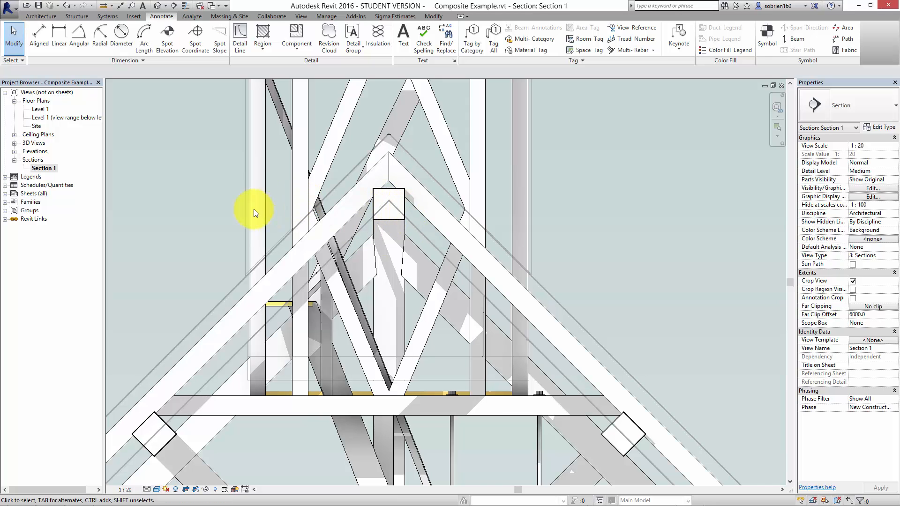
pyautogui.moveTo(238, 198); pyautogui.dragTo(237, 171, button='middle')
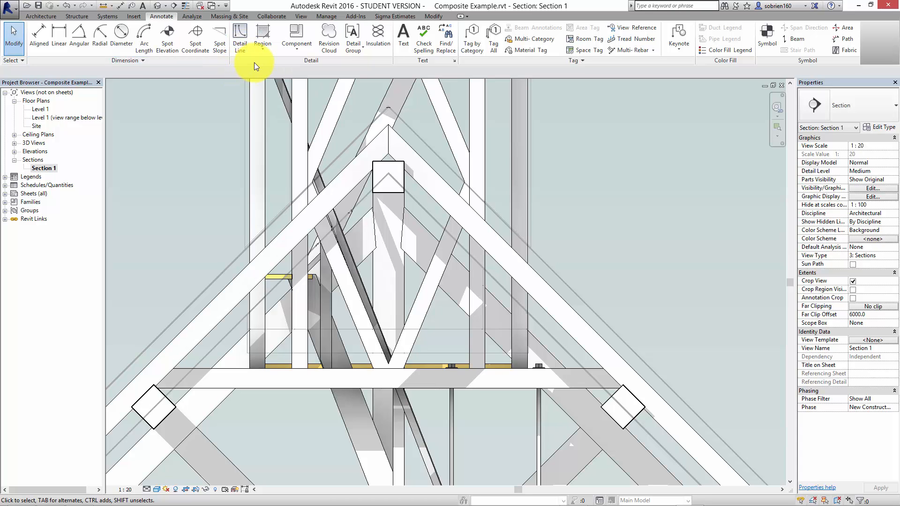
pyautogui.click(43, 17)
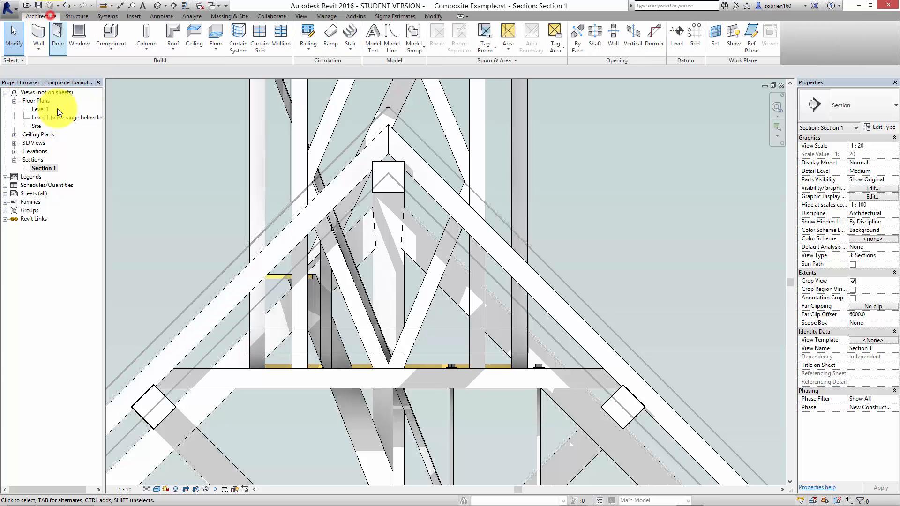
pyautogui.click(161, 16)
pyautogui.click(240, 39)
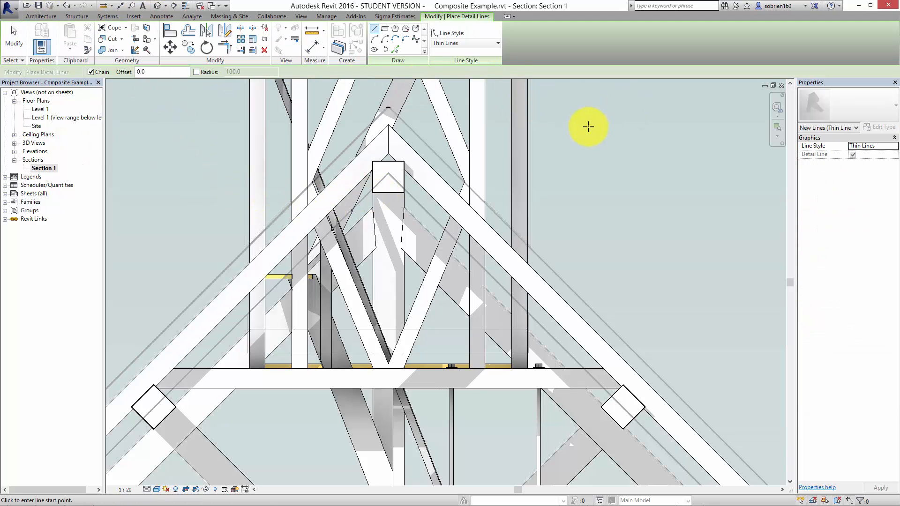
pyautogui.press('Escape')
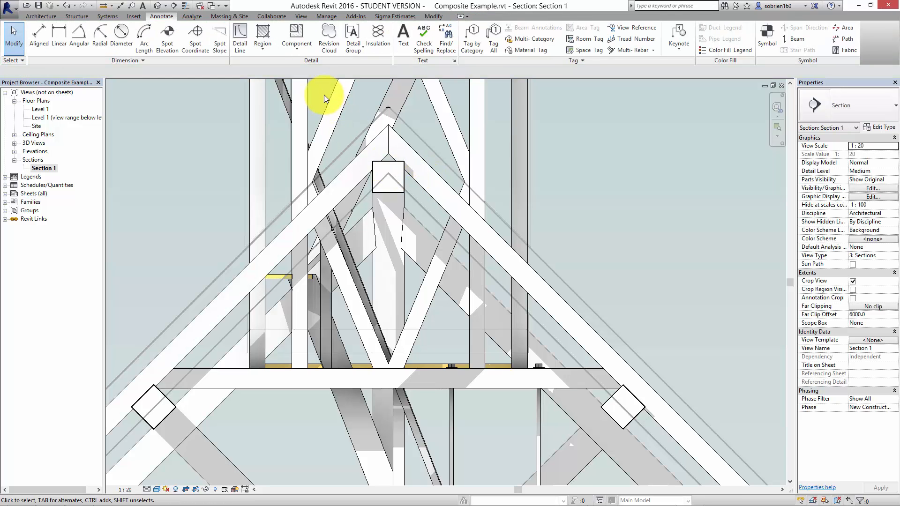
# - Draw two crossing diagonal detail lines in the Thin Lines style between the corners of the cut ridge beam
pyautogui.press('d')
pyautogui.press('l')
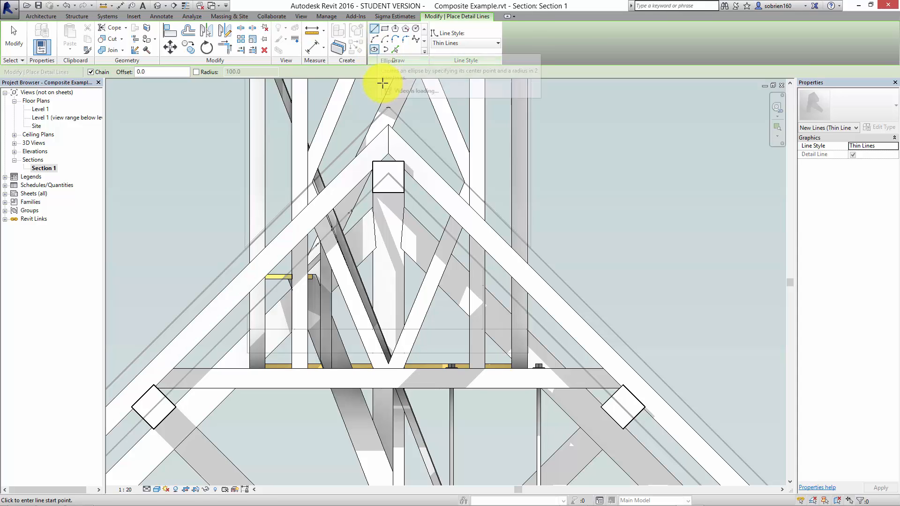
pyautogui.click(483, 44)
pyautogui.click(483, 44)
pyautogui.scroll(3, 371, 164)
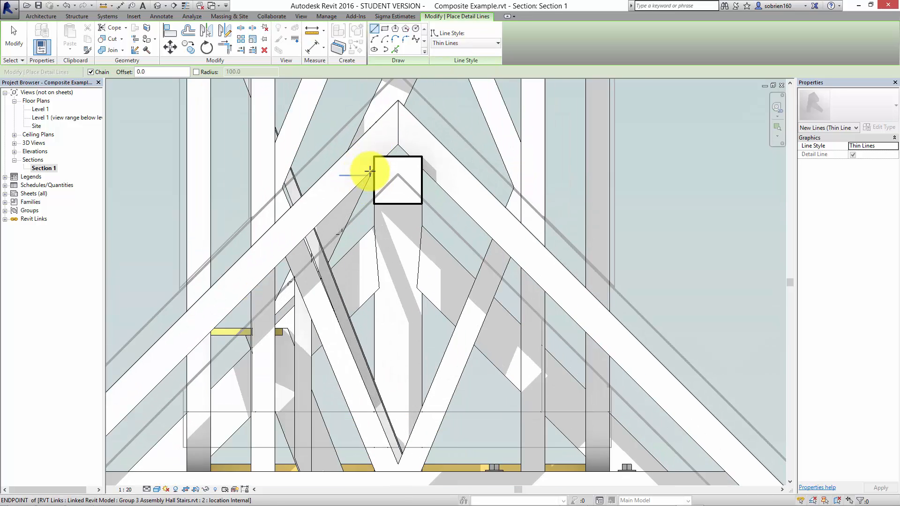
pyautogui.click(376, 149)
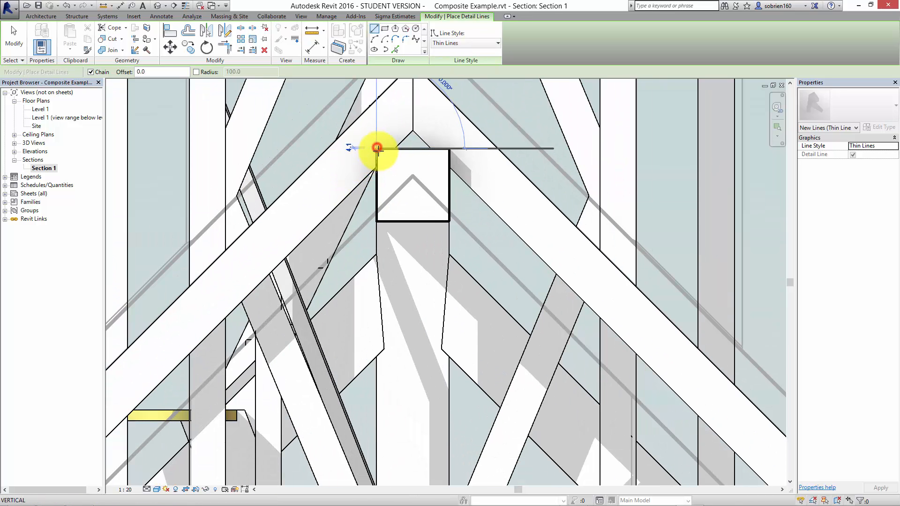
pyautogui.click(449, 221)
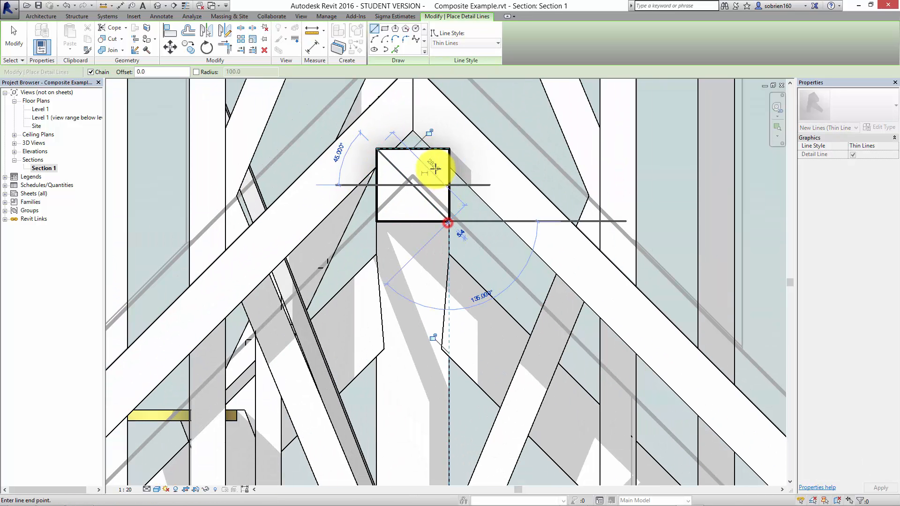
pyautogui.click(449, 150)
pyautogui.click(377, 220)
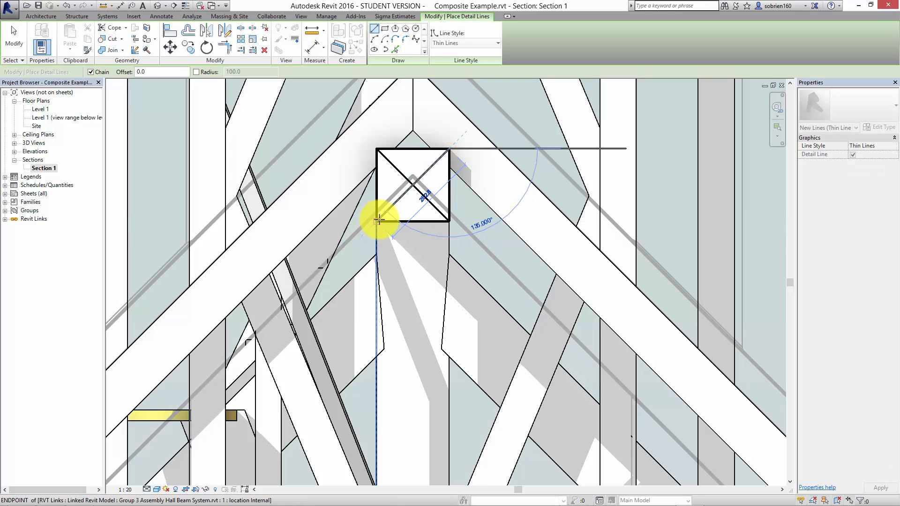
pyautogui.press('Escape')
# - Draw a vertical and a horizontal Thin Lines detail line between opposite corners of the cut diamond-shaped purlin on the right-hand roof slope
pyautogui.scroll(-3, 389, 234)
pyautogui.moveTo(388, 235); pyautogui.dragTo(249, 136, button='middle')
pyautogui.scroll(3, 546, 382)
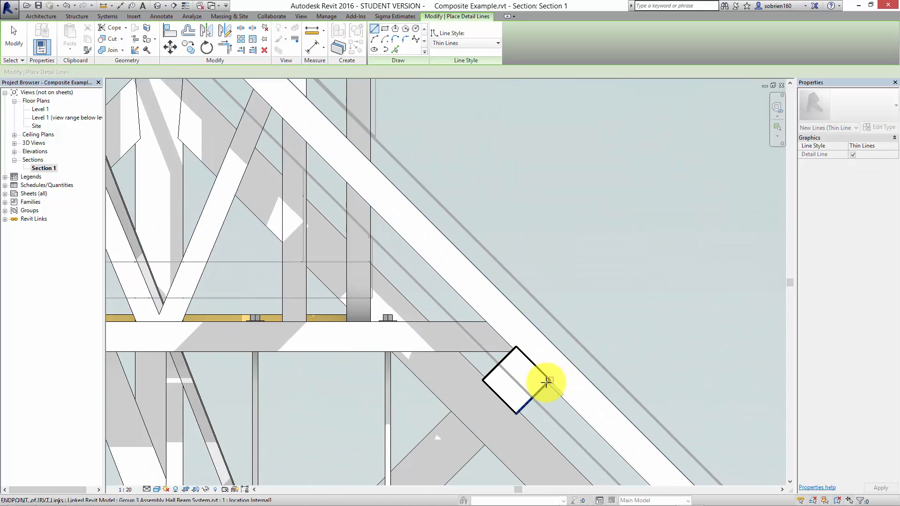
pyautogui.click(502, 328)
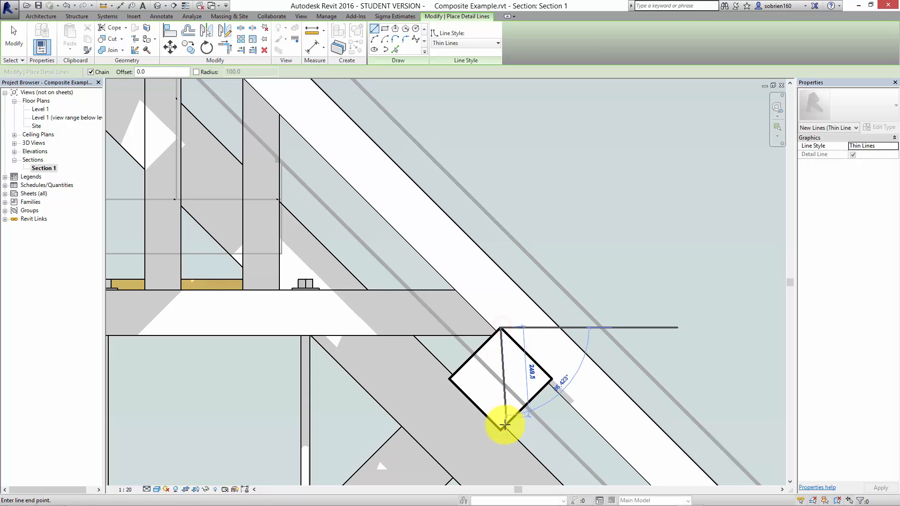
pyautogui.click(500, 429)
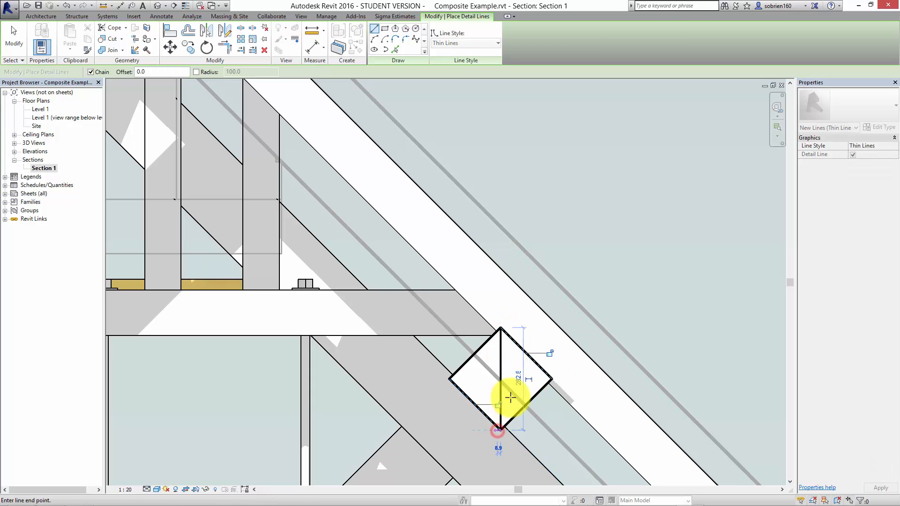
pyautogui.click(551, 379)
pyautogui.click(452, 383)
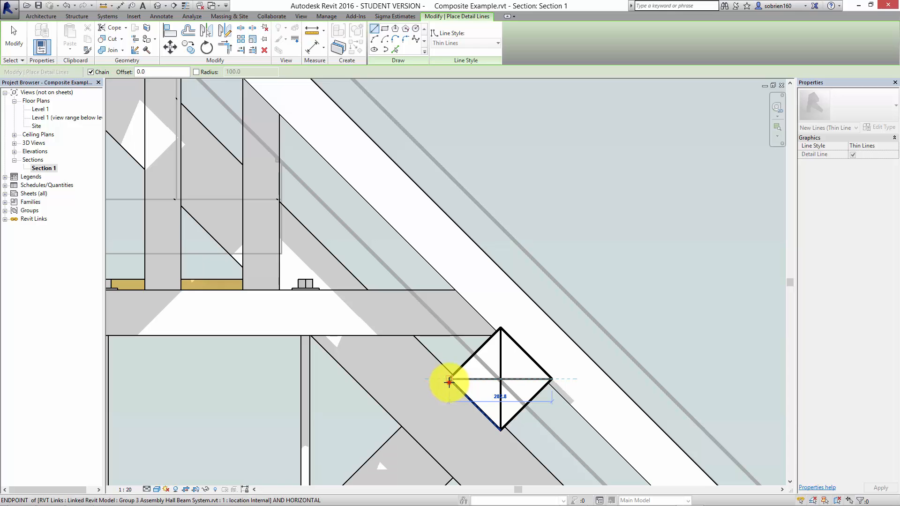
pyautogui.press('Escape')
pyautogui.press('Escape')
# - Override the four edges of the cut ridge beam with the Thick Lines style using Linework
pyautogui.scroll(-3, 414, 376)
pyautogui.scroll(-1, 356, 272)
pyautogui.moveTo(346, 194); pyautogui.dragTo(346, 237, button='middle')
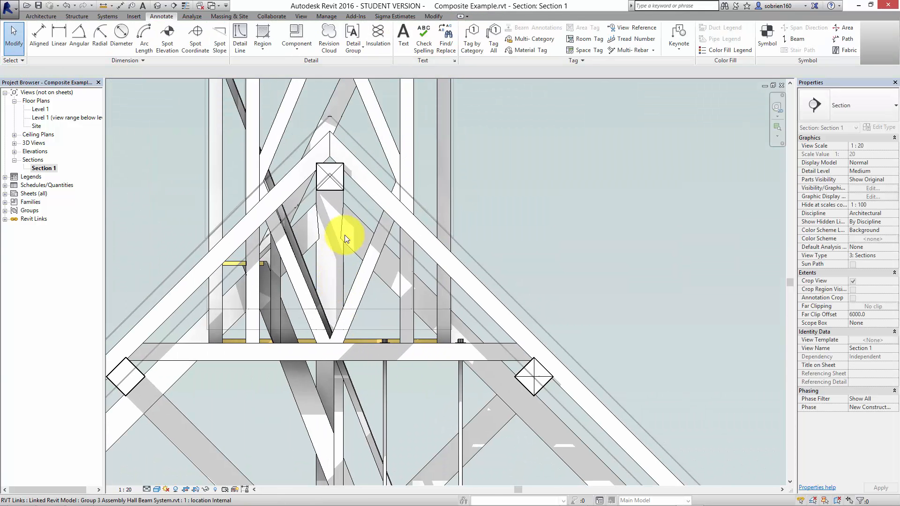
pyautogui.scroll(3, 387, 189)
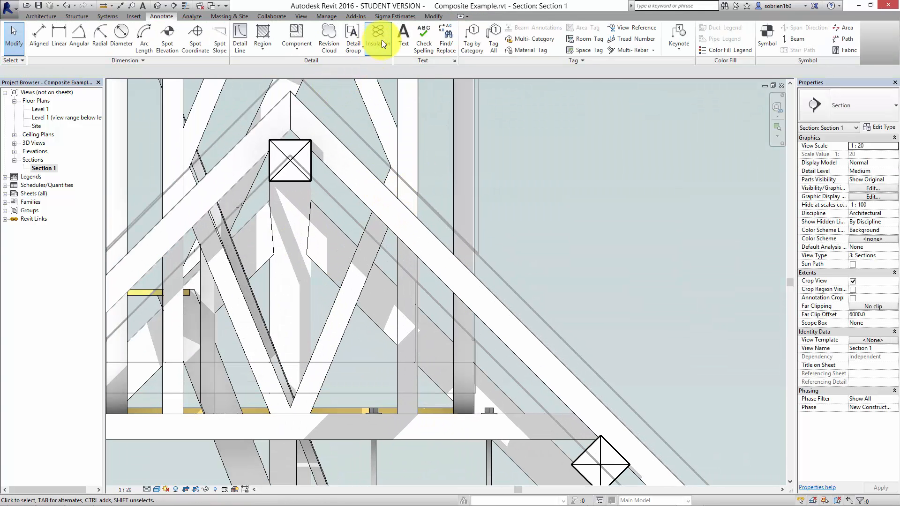
pyautogui.click(435, 17)
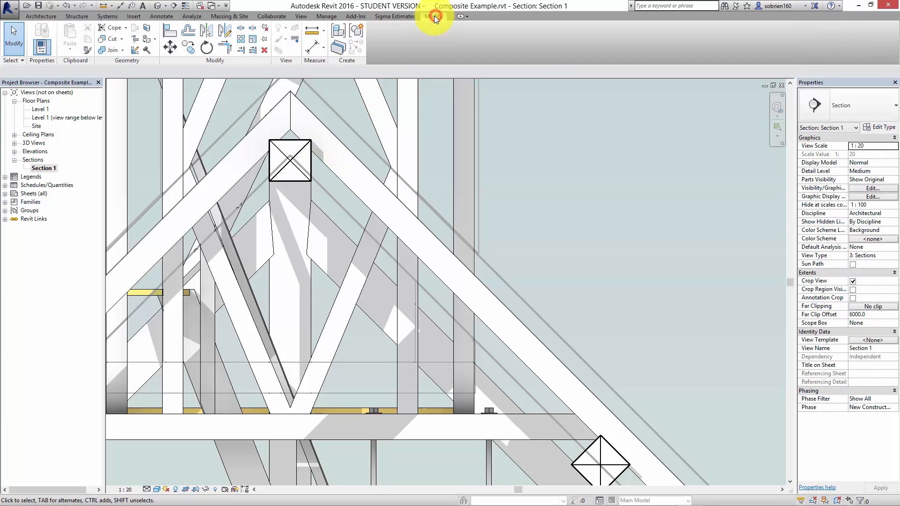
pyautogui.click(294, 39)
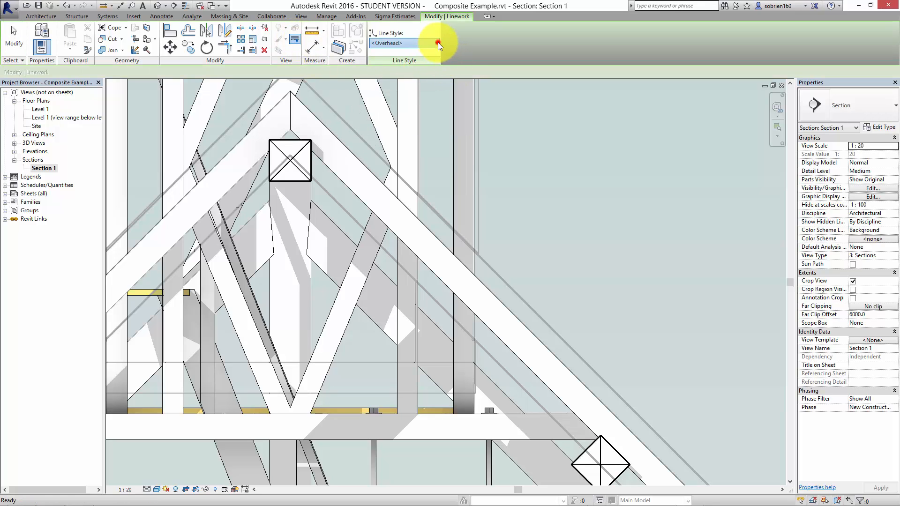
pyautogui.click(438, 42)
pyautogui.click(404, 187)
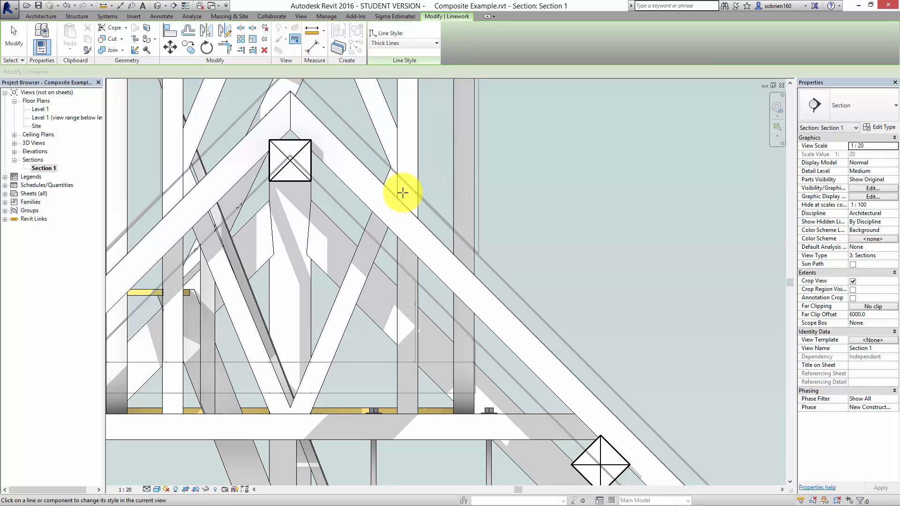
pyautogui.scroll(-1, 406, 185)
pyautogui.scroll(2, 276, 179)
pyautogui.scroll(3, 318, 182)
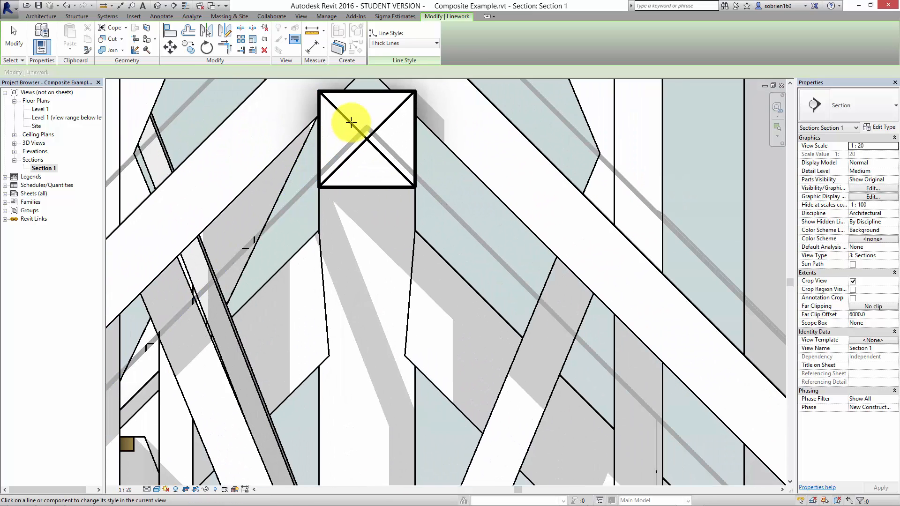
pyautogui.click(359, 91)
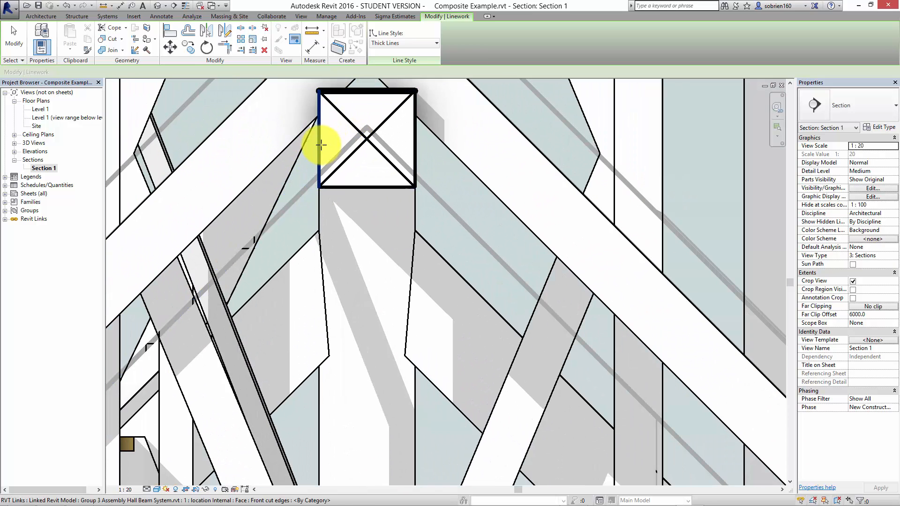
pyautogui.click(321, 145)
pyautogui.click(351, 187)
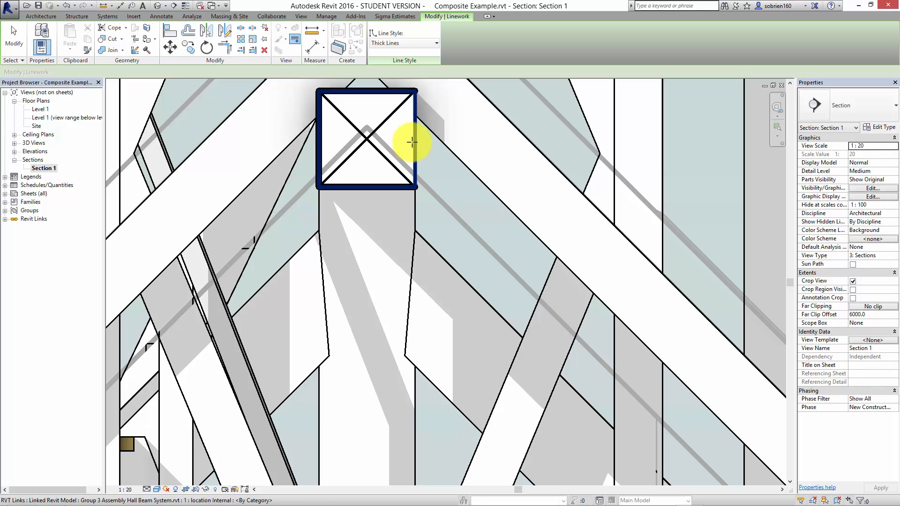
pyautogui.click(412, 142)
# - Apply the Thick Lines linework override to all four edges of the cut diamond-shaped purlin on the right-hand roof slope
pyautogui.scroll(-1, 456, 191)
pyautogui.scroll(-1, 380, 177)
pyautogui.scroll(3, 436, 308)
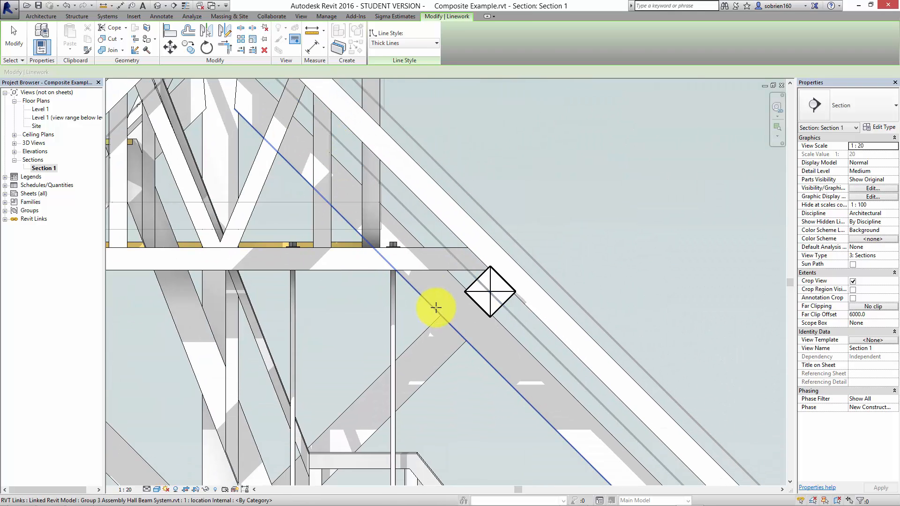
pyautogui.scroll(4, 436, 291)
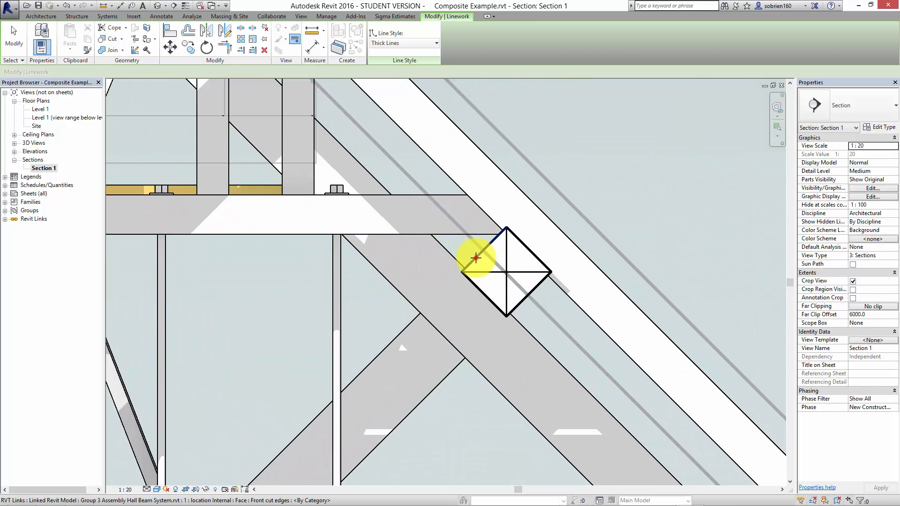
pyautogui.click(476, 257)
pyautogui.click(524, 302)
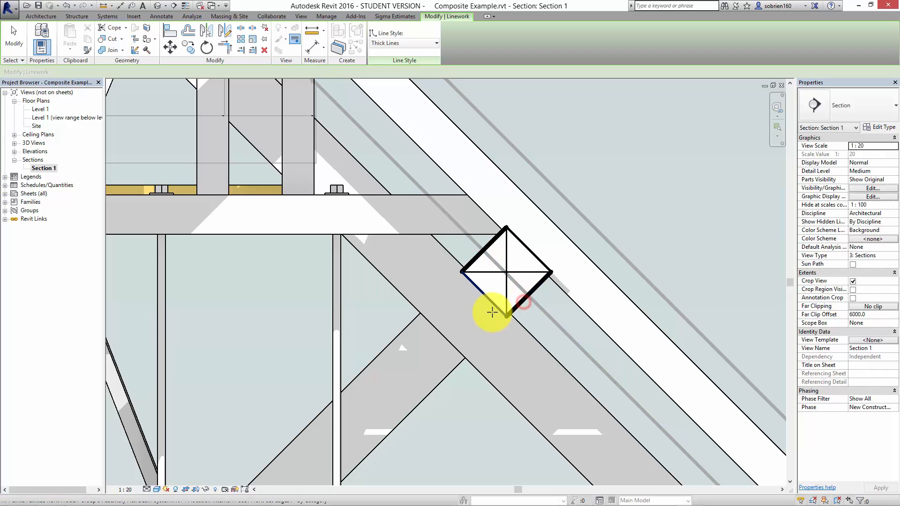
pyautogui.click(492, 312)
pyautogui.click(527, 245)
# - Thicken the four edges of the cut eaves beam at the foot of the right-hand rafter with Thick Lines linework
pyautogui.scroll(-1, 470, 306)
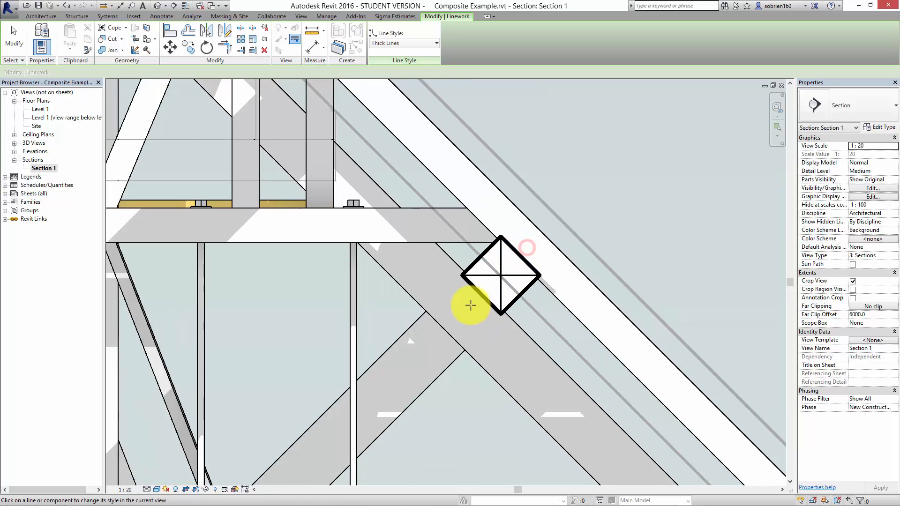
pyautogui.scroll(-1, 473, 312)
pyautogui.moveTo(482, 344); pyautogui.dragTo(310, 162, button='middle')
pyautogui.scroll(-1, 309, 162)
pyautogui.scroll(4, 532, 337)
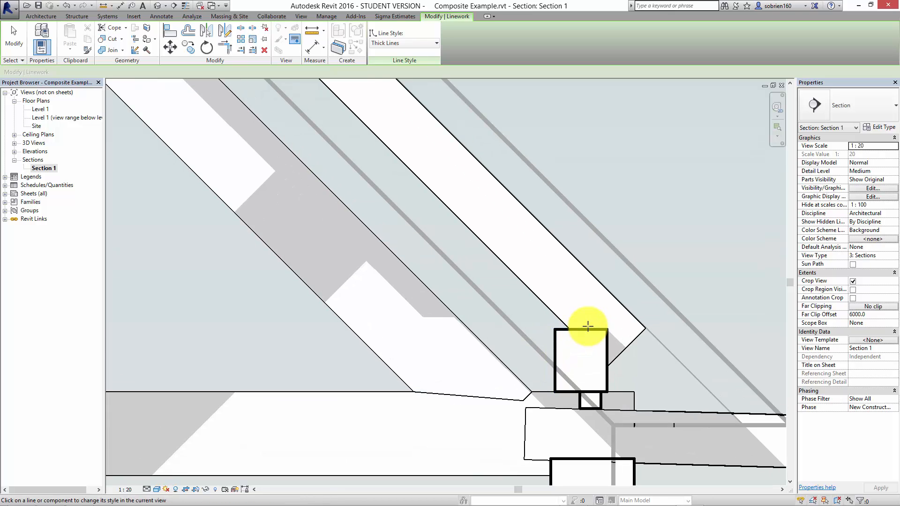
pyautogui.click(586, 330)
pyautogui.click(607, 349)
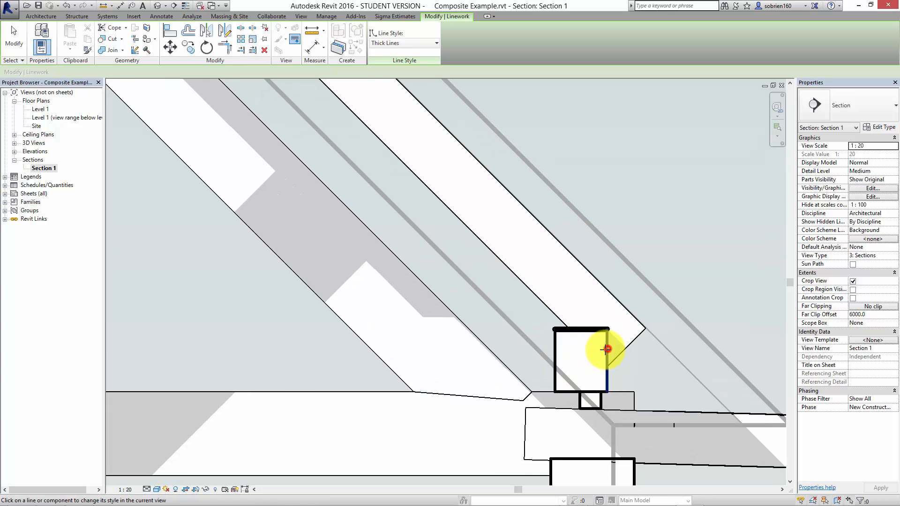
pyautogui.click(553, 343)
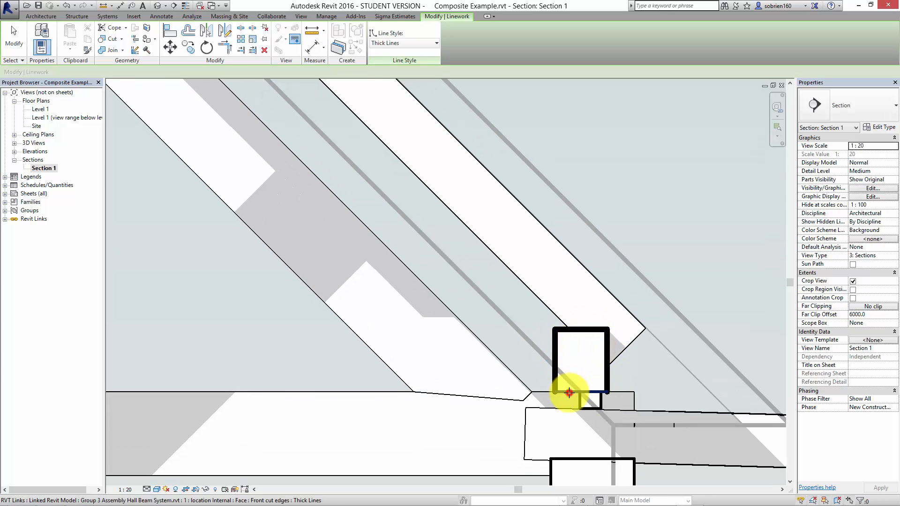
pyautogui.click(569, 393)
# - Apply Thick Lines linework to the edges of the larger cut square beam on top of the right-hand post
pyautogui.scroll(-1, 375, 361)
pyautogui.moveTo(347, 358); pyautogui.dragTo(392, 349, button='middle')
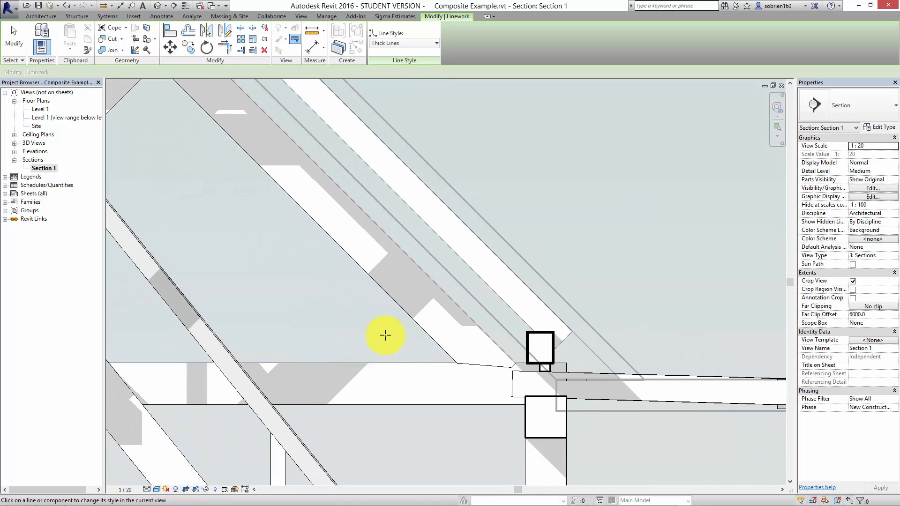
pyautogui.scroll(3, 492, 382)
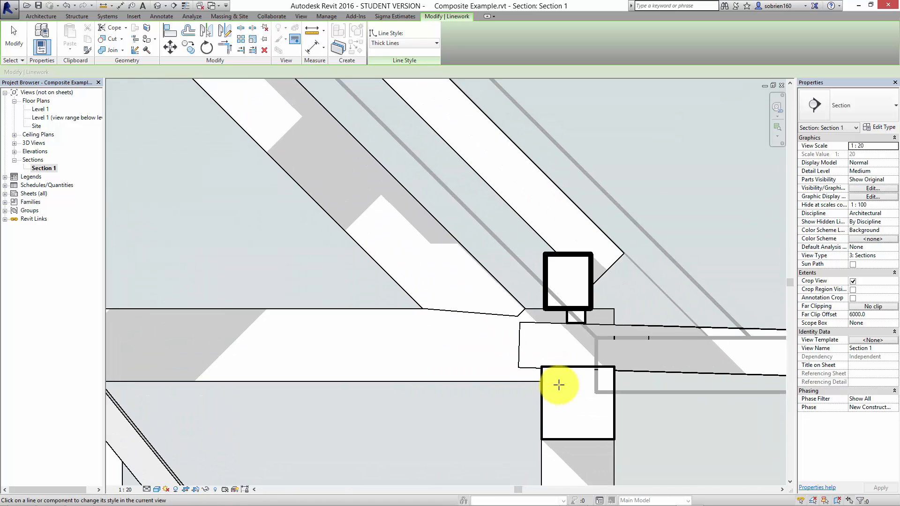
pyautogui.click(560, 367)
pyautogui.click(543, 395)
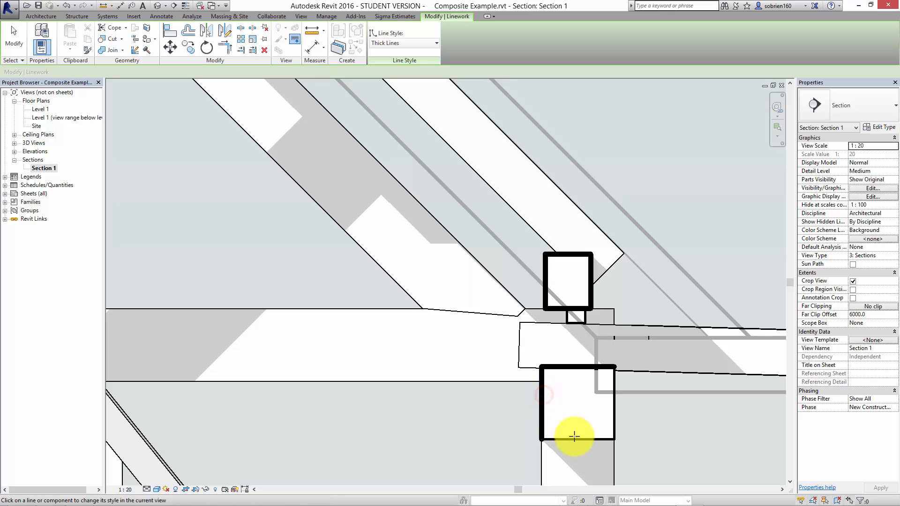
pyautogui.click(615, 404)
# - Override the edges of the cut diamond-shaped purlin on the left-hand roof slope with Thick Lines linework
pyautogui.scroll(-1, 550, 382)
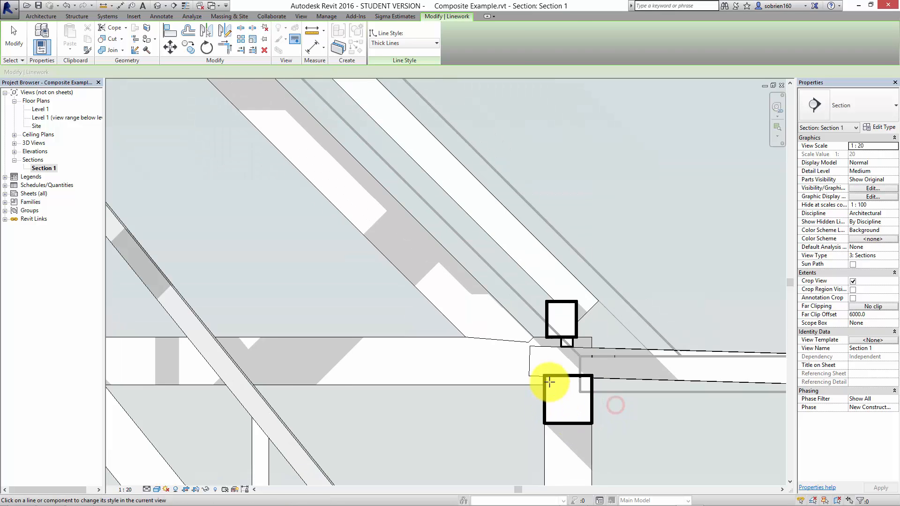
pyautogui.scroll(-1, 550, 382)
pyautogui.scroll(-2, 450, 286)
pyautogui.moveTo(399, 232); pyautogui.dragTo(631, 276, button='middle')
pyautogui.scroll(3, 261, 175)
pyautogui.click(285, 197)
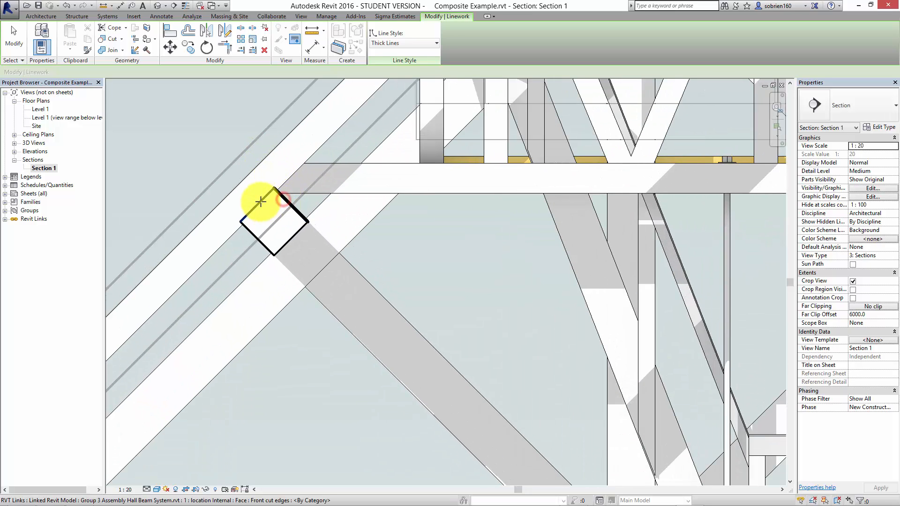
pyautogui.click(261, 201)
pyautogui.click(263, 244)
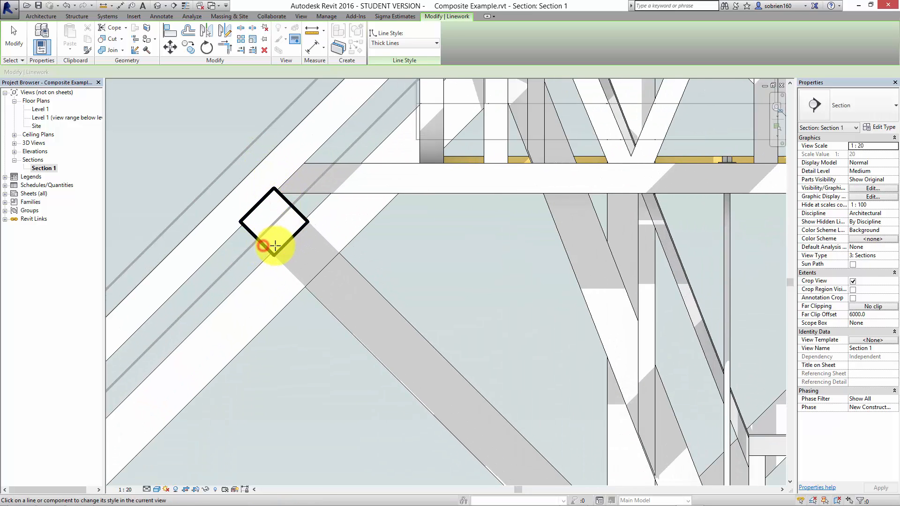
# - End the linework overrides and examine the roof truss, stair, balcony and lean-to roof in the section
pyautogui.scroll(-4, 274, 246)
pyautogui.scroll(1, 381, 257)
pyautogui.scroll(1, 452, 233)
pyautogui.scroll(1, 458, 215)
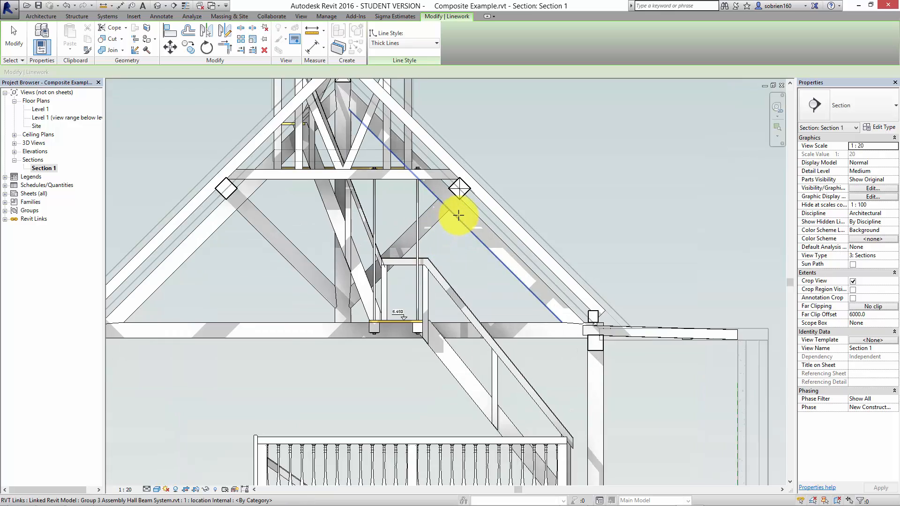
pyautogui.scroll(1, 459, 215)
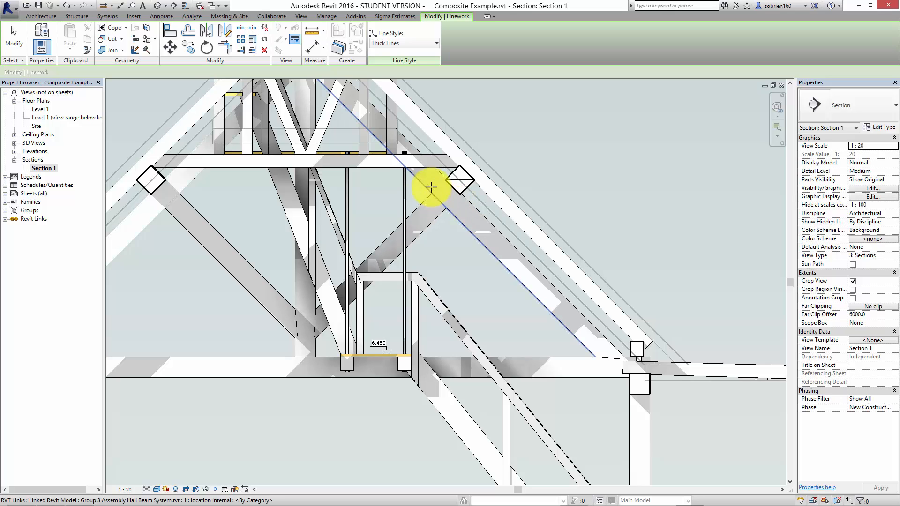
pyautogui.moveTo(463, 206); pyautogui.dragTo(479, 229, button='middle')
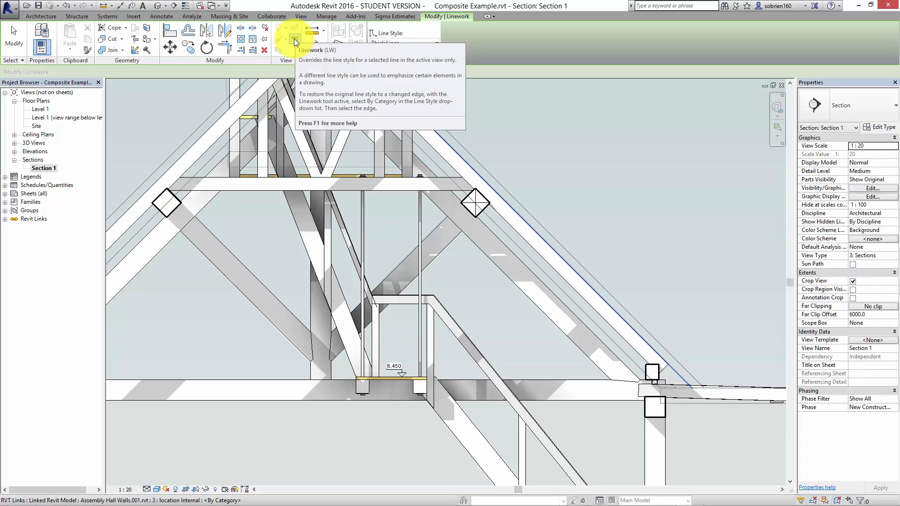
pyautogui.press('Escape')
pyautogui.moveTo(369, 206); pyautogui.dragTo(398, 201, button='middle')
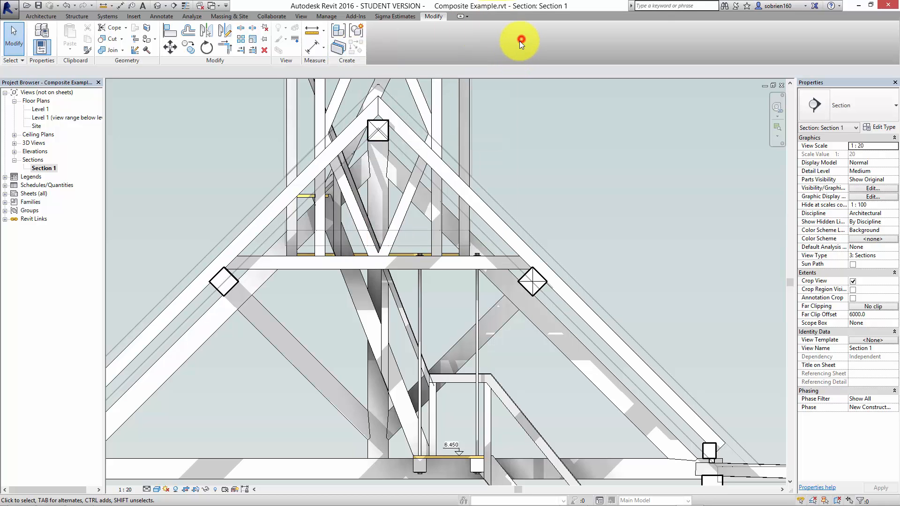
pyautogui.moveTo(582, 185); pyautogui.dragTo(556, 200, button='middle')
pyautogui.scroll(-1, 543, 267)
pyautogui.moveTo(517, 306); pyautogui.dragTo(481, 253, button='middle')
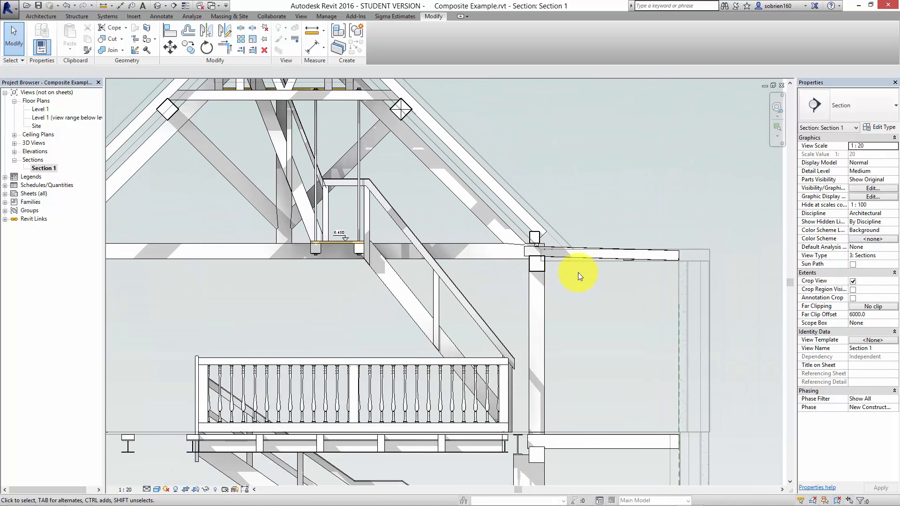
pyautogui.scroll(2, 581, 272)
pyautogui.moveTo(598, 263); pyautogui.dragTo(609, 305, button='middle')
pyautogui.moveTo(479, 273); pyautogui.dragTo(540, 295, button='middle')
pyautogui.scroll(-1, 492, 289)
pyautogui.scroll(-1, 491, 289)
pyautogui.moveTo(494, 271); pyautogui.dragTo(547, 249, button='middle')
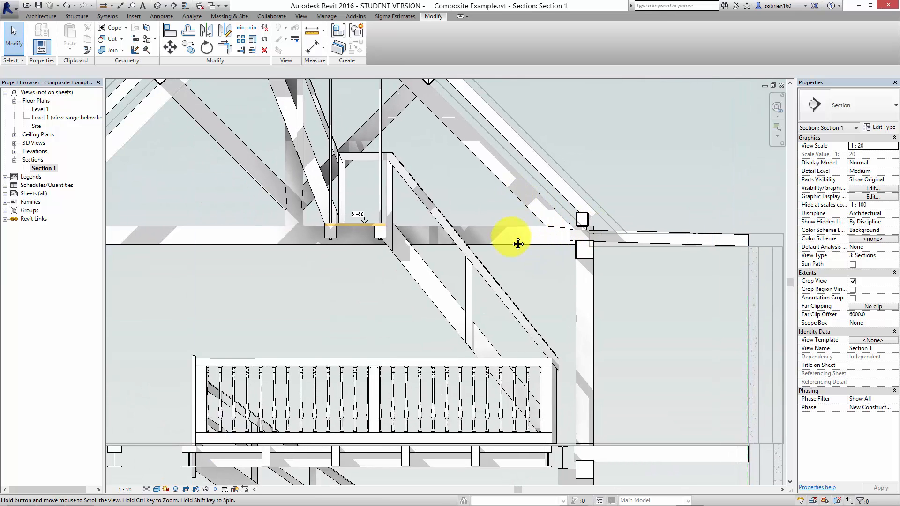
pyautogui.moveTo(518, 241); pyautogui.dragTo(500, 273, button='middle')
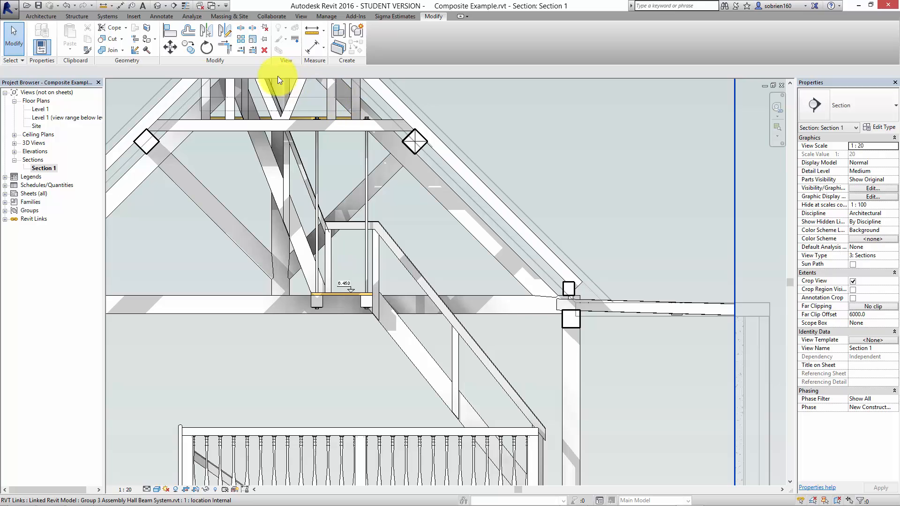
# - Create a Thin Lines detail line by picking the upper edge of the low-pitched lean-to rafter in the linked beam system
pyautogui.press('d')
pyautogui.press('l')
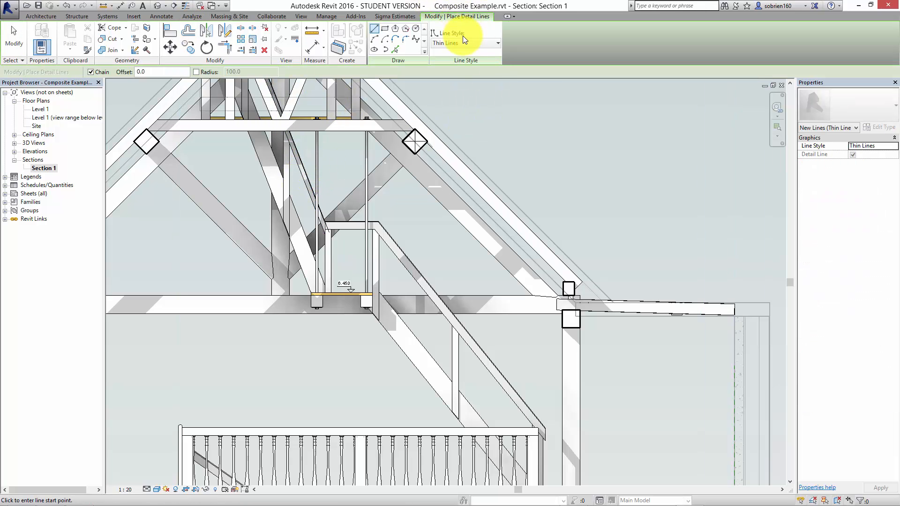
pyautogui.scroll(1, 408, 68)
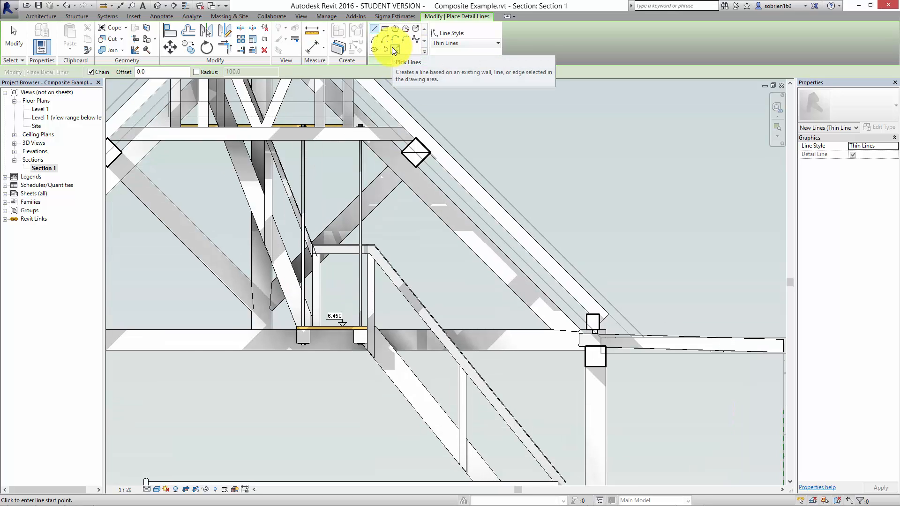
pyautogui.click(395, 49)
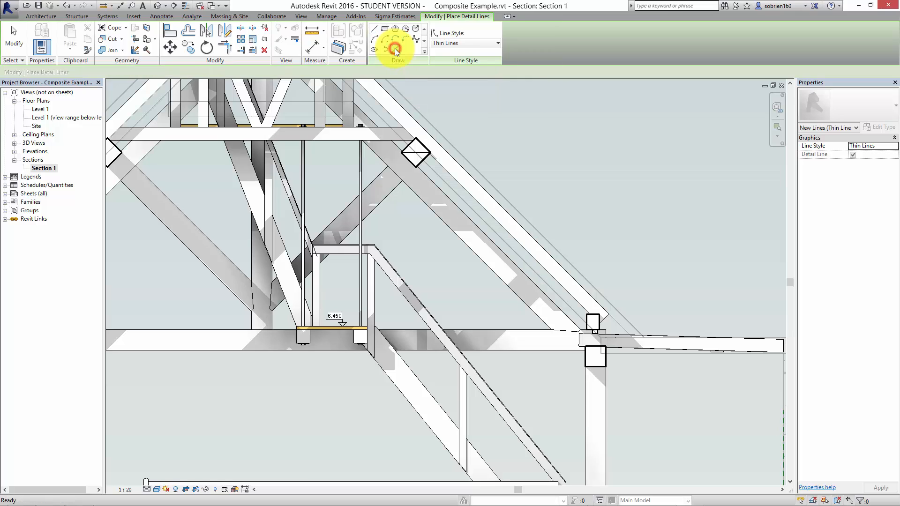
pyautogui.scroll(8, 684, 349)
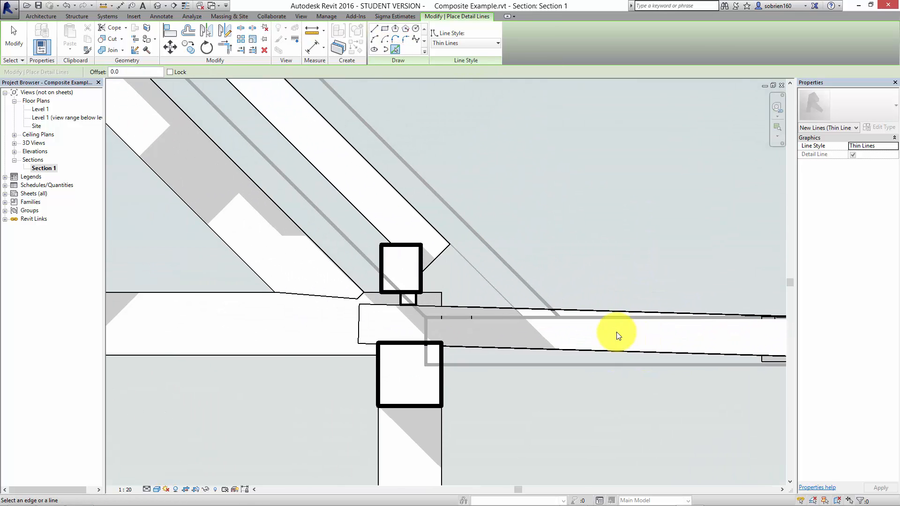
pyautogui.moveTo(629, 277); pyautogui.dragTo(531, 254, button='middle')
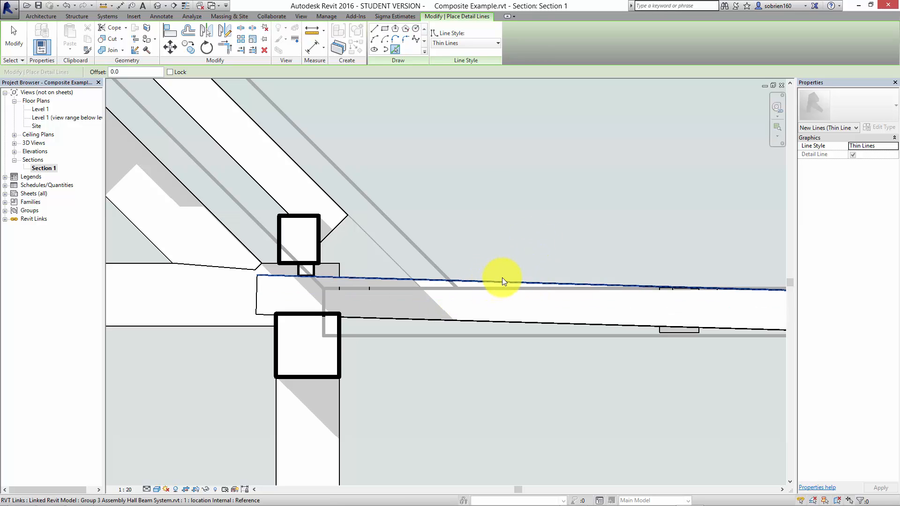
pyautogui.click(559, 282)
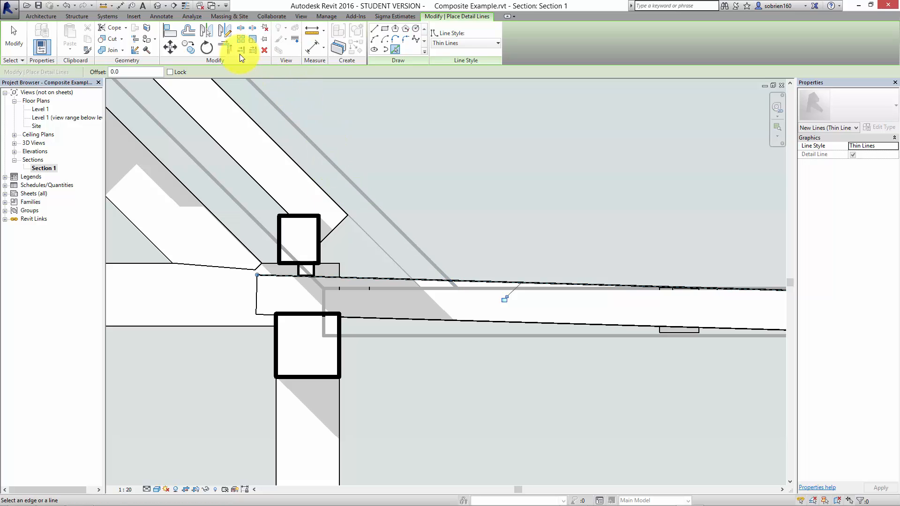
# - Offset a copy of the detail line on the lean-to rafter's upper edge by 50 to the upper side
pyautogui.click(189, 30)
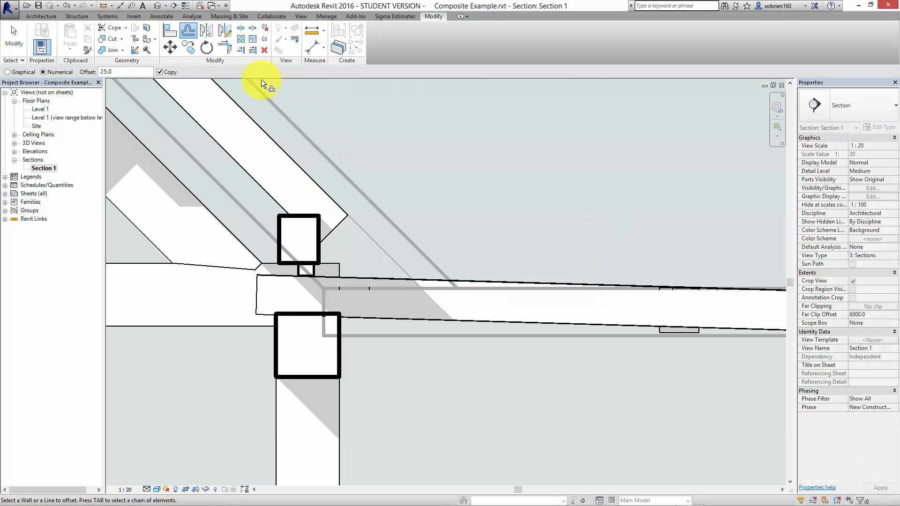
pyautogui.moveTo(117, 71); pyautogui.dragTo(88, 76)
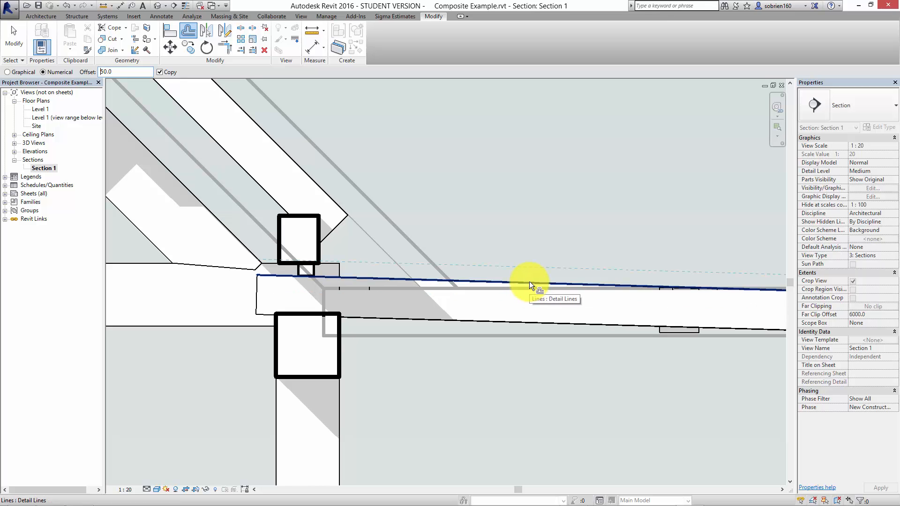
pyautogui.click(530, 282)
pyautogui.scroll(-2, 550, 280)
pyautogui.scroll(2, 587, 276)
pyautogui.press('Escape')
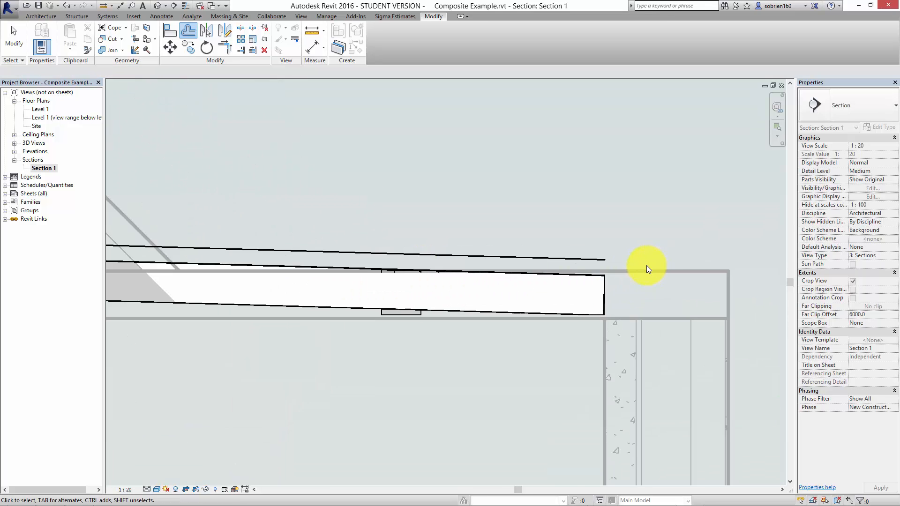
pyautogui.press('Escape')
pyautogui.scroll(2, 646, 268)
pyautogui.click(189, 32)
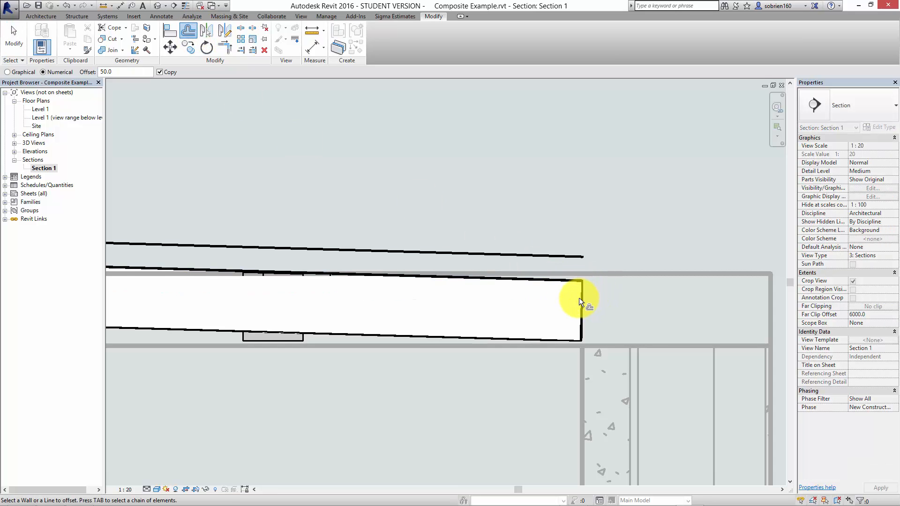
pyautogui.press('Escape')
pyautogui.moveTo(554, 268); pyautogui.dragTo(558, 265, button='middle')
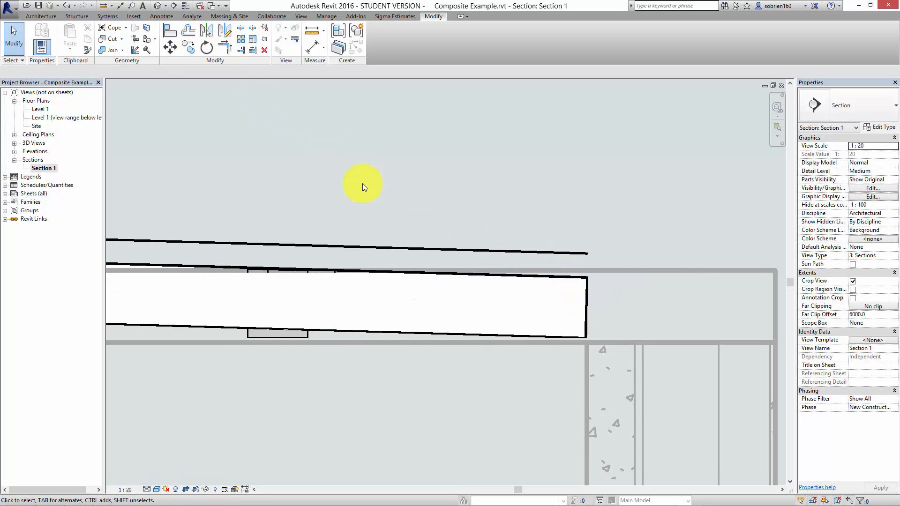
# - Start a filled region in the section where the lean-to rafter meets the post and beams
pyautogui.moveTo(433, 229); pyautogui.dragTo(541, 181, button='middle')
pyautogui.scroll(-5, 475, 189)
pyautogui.moveTo(389, 227); pyautogui.dragTo(624, 279, button='middle')
pyautogui.scroll(1, 486, 210)
pyautogui.moveTo(493, 208); pyautogui.dragTo(395, 245, button='middle')
pyautogui.scroll(1, 396, 246)
pyautogui.click(171, 16)
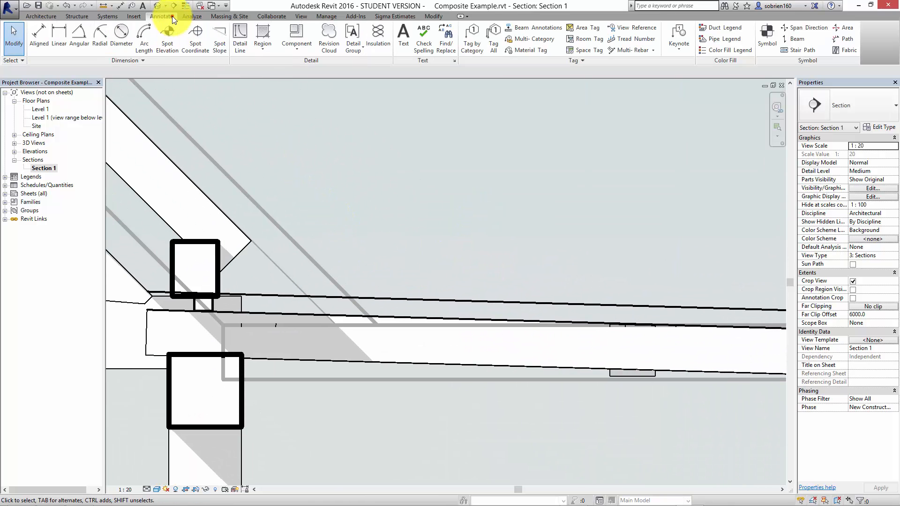
pyautogui.click(262, 47)
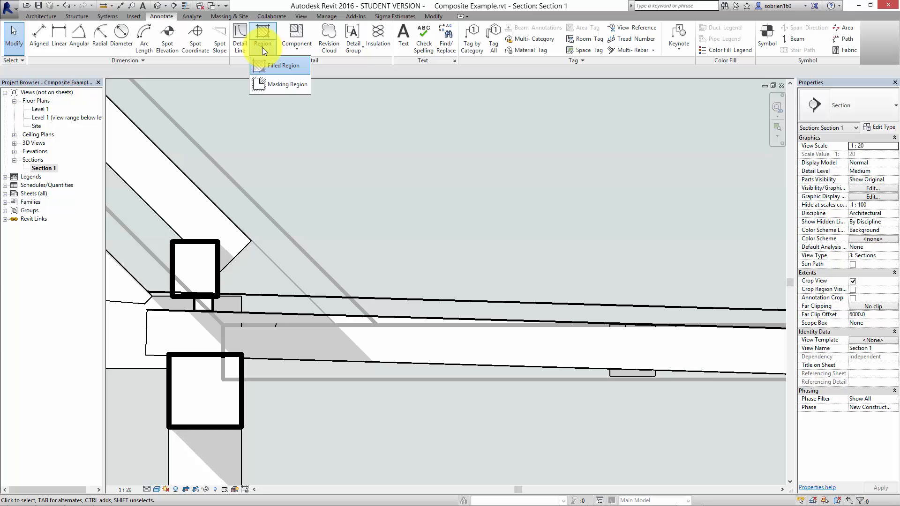
pyautogui.click(271, 64)
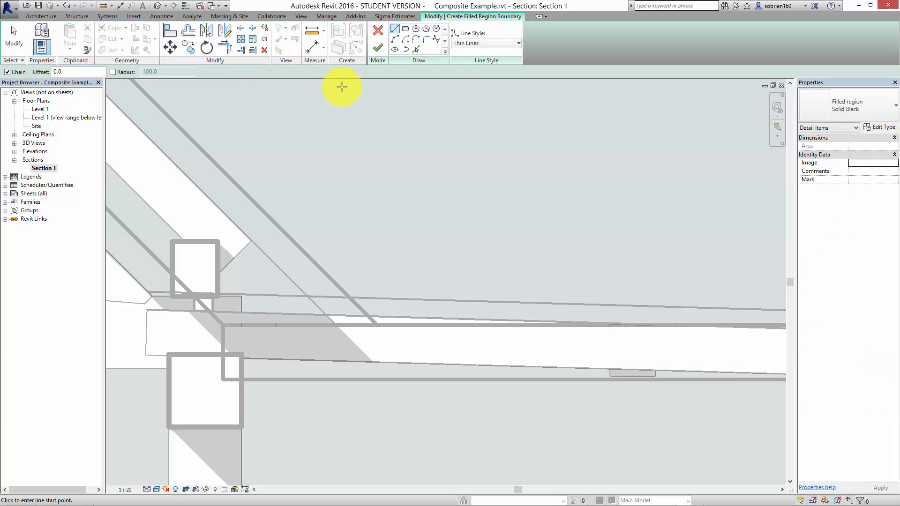
pyautogui.click(407, 27)
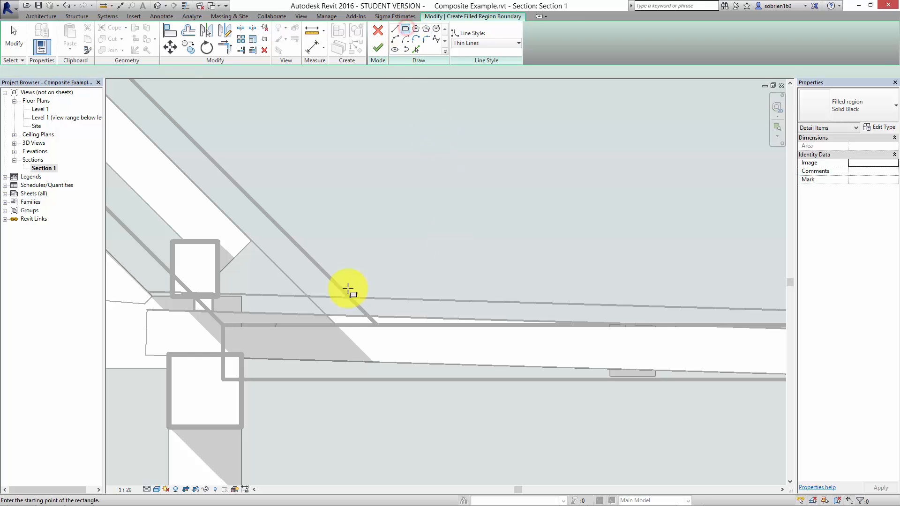
pyautogui.click(231, 295)
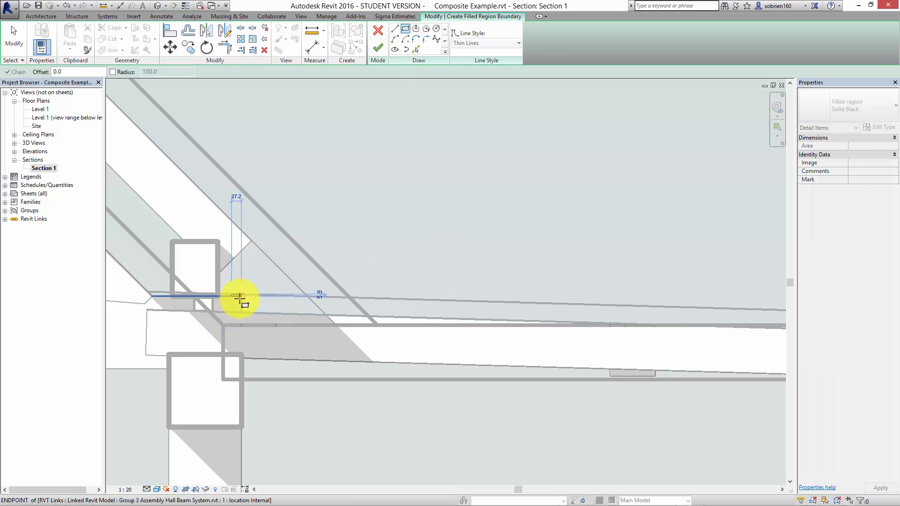
pyautogui.scroll(2, 234, 300)
pyautogui.scroll(-5, 241, 306)
pyautogui.press('Escape')
pyautogui.press('Escape')
pyautogui.scroll(2, 257, 303)
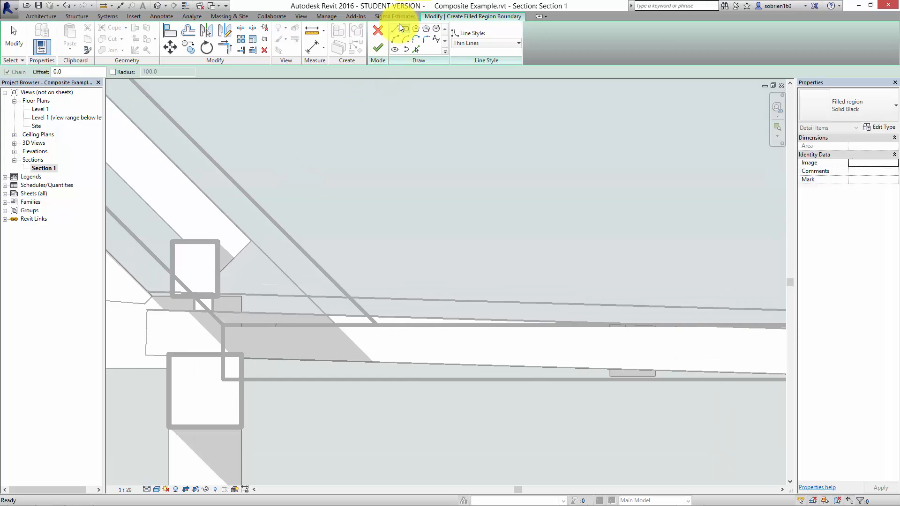
# - Sketch the filled region's short vertical edge beside the square beam, from the offset line down to the rafter's upper edge
pyautogui.click(396, 28)
pyautogui.scroll(3, 221, 300)
pyautogui.click(225, 283)
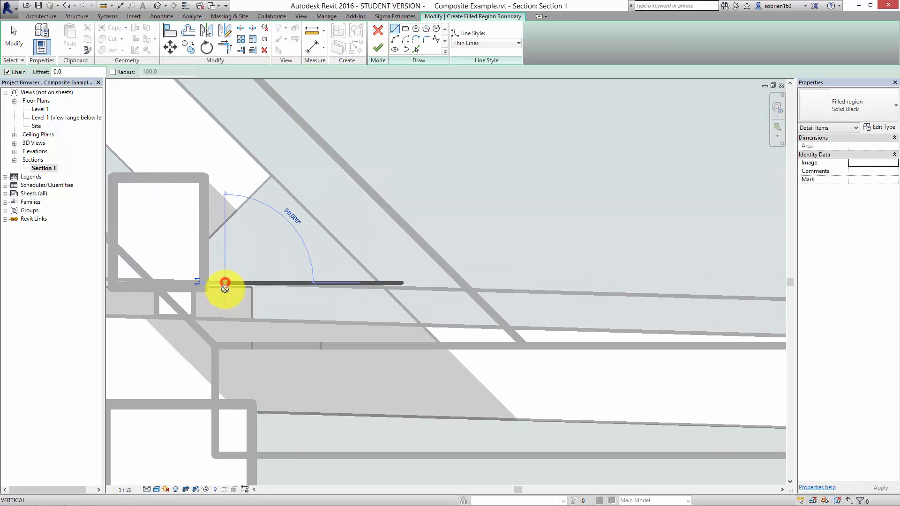
pyautogui.click(222, 319)
# - Continue the filled region boundary along the rafter's upper edge to its far end and up to the end of the offset line
pyautogui.scroll(-3, 516, 312)
pyautogui.moveTo(581, 315); pyautogui.dragTo(454, 330, button='middle')
pyautogui.scroll(-1, 474, 323)
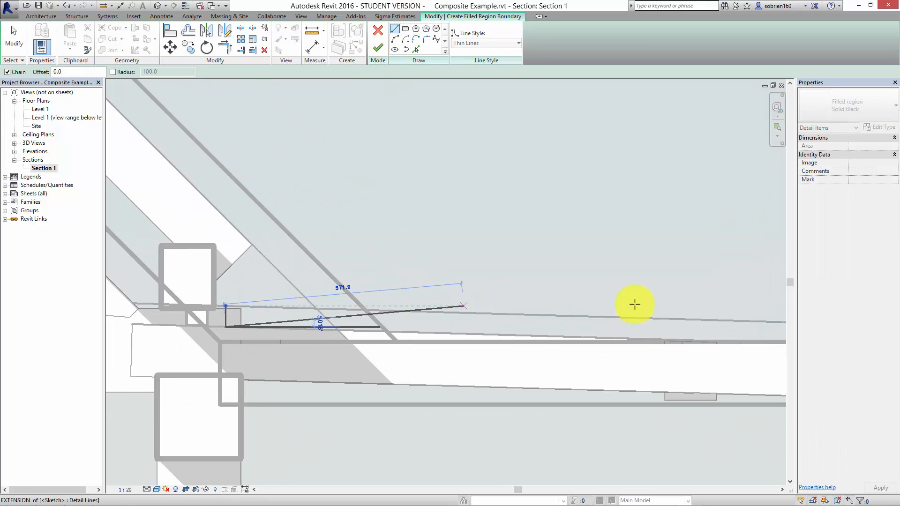
pyautogui.moveTo(656, 329); pyautogui.dragTo(306, 324, button='middle')
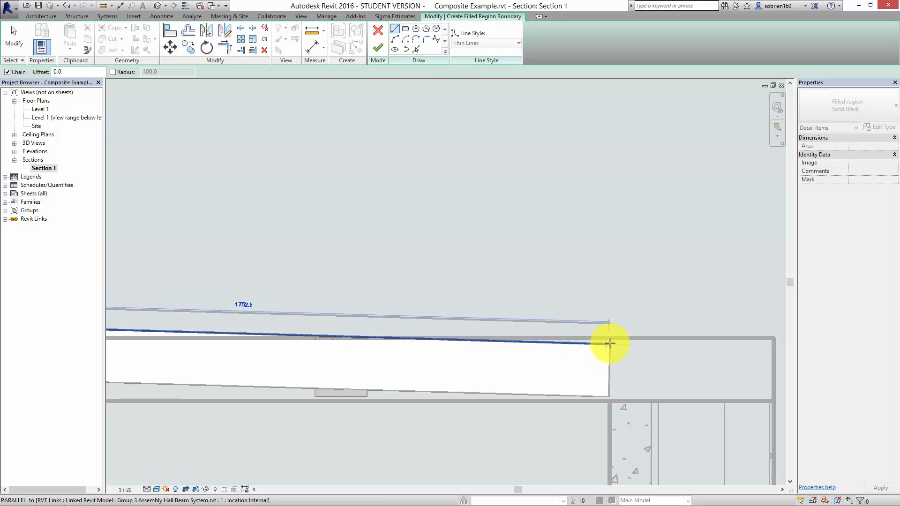
pyautogui.scroll(3, 612, 342)
pyautogui.click(607, 346)
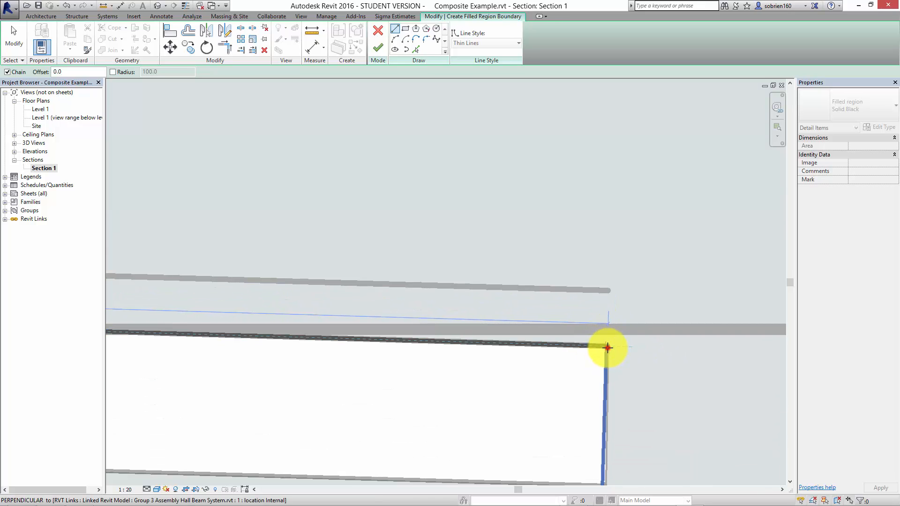
pyautogui.click(612, 293)
# - Close the filled region boundary along the offset line back to its starting corner beside the square beam
pyautogui.moveTo(420, 316); pyautogui.dragTo(538, 315, button='middle')
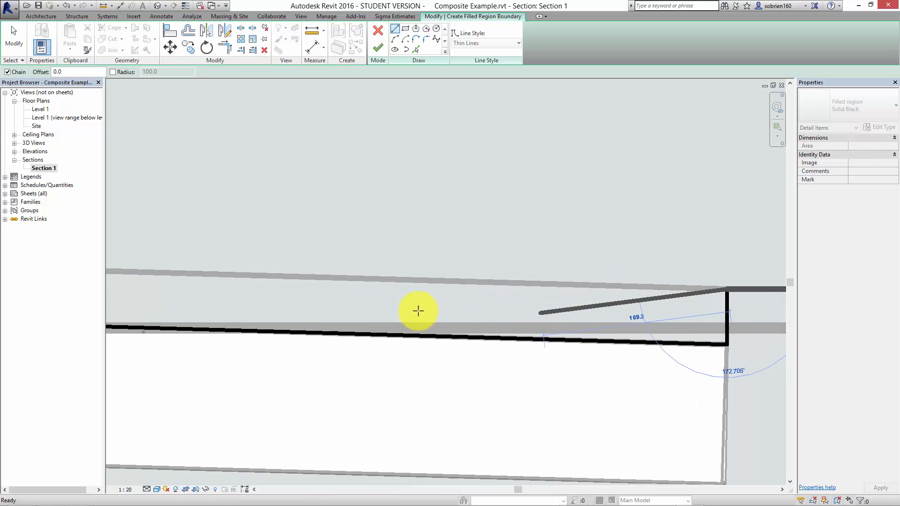
pyautogui.scroll(-2, 417, 312)
pyautogui.moveTo(242, 337); pyautogui.dragTo(527, 282, button='middle')
pyautogui.moveTo(224, 239); pyautogui.dragTo(581, 275, button='middle')
pyautogui.scroll(3, 214, 264)
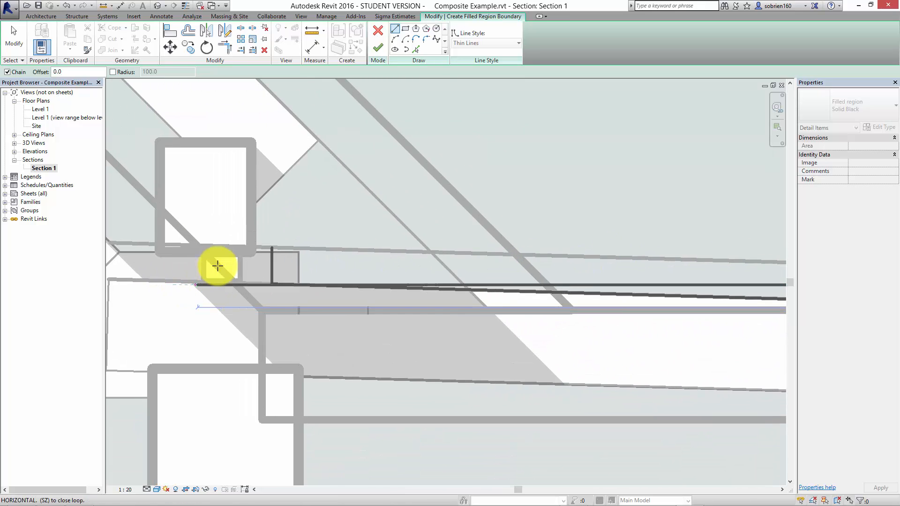
pyautogui.click(305, 235)
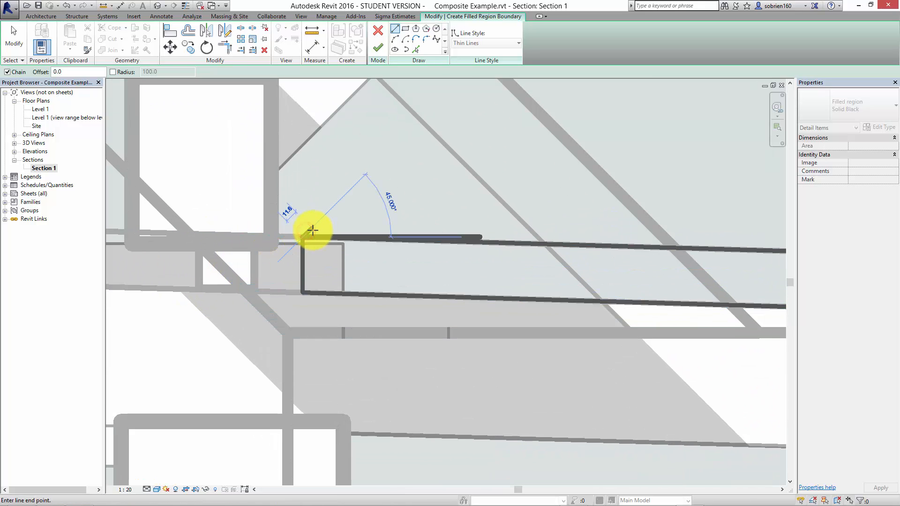
pyautogui.scroll(-2, 312, 231)
pyautogui.scroll(-1, 414, 229)
pyautogui.moveTo(452, 232); pyautogui.dragTo(395, 228, button='middle')
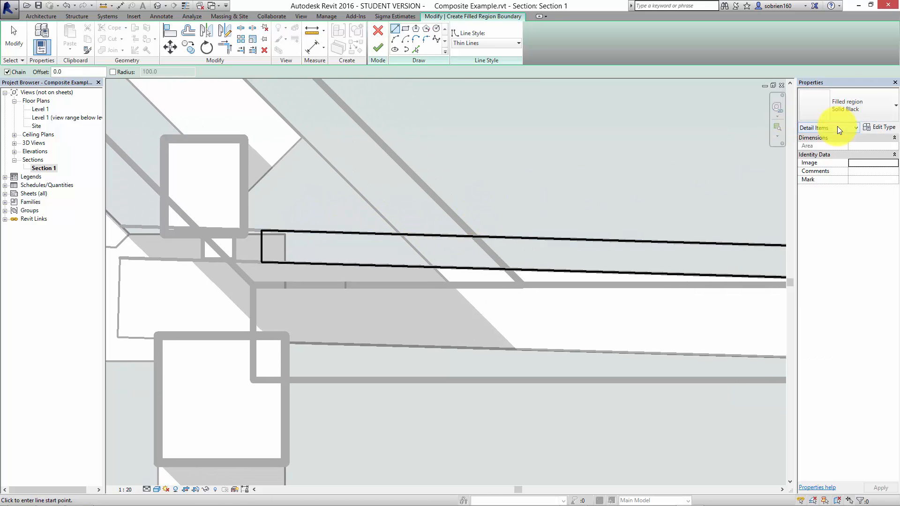
# - Set the roof layer's filled region to the Diagonal Crosshatch type and finish its boundary sketch
pyautogui.click(885, 106)
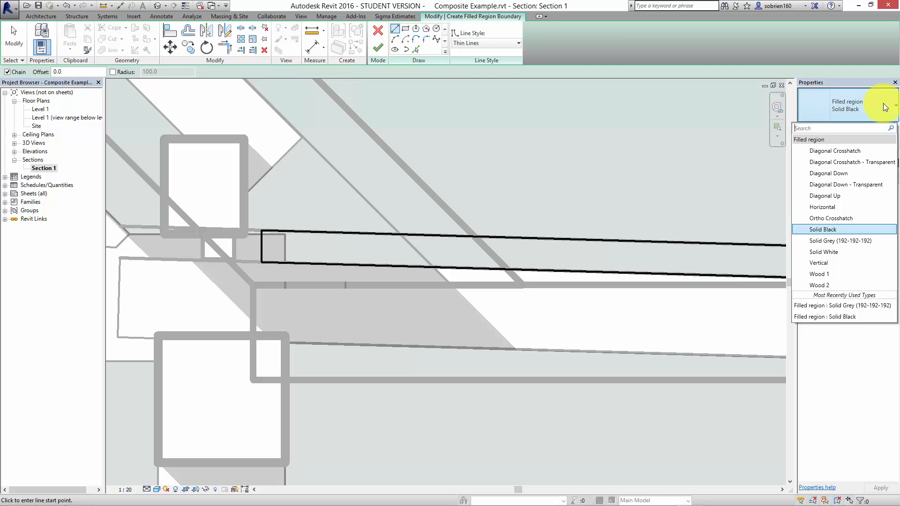
pyautogui.click(850, 150)
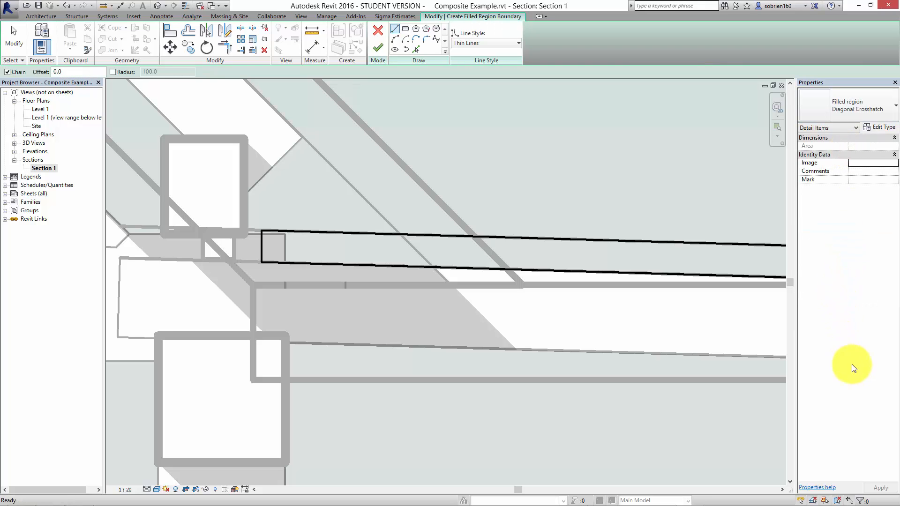
pyautogui.click(381, 50)
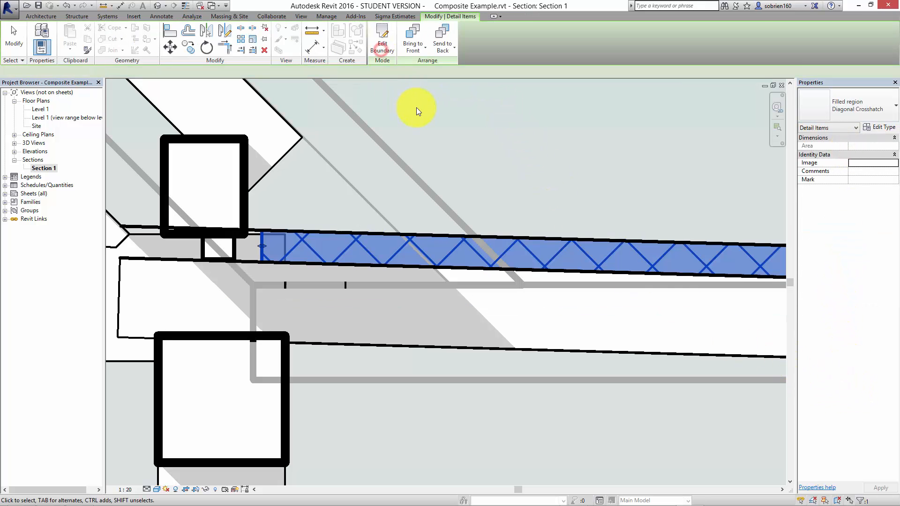
pyautogui.click(512, 138)
pyautogui.scroll(-2, 518, 154)
pyautogui.moveTo(534, 339)
pyautogui.mouseDown(button='middle')
pyautogui.moveTo(471, 377)
pyautogui.moveTo(368, 385)
pyautogui.mouseUp(button='middle')
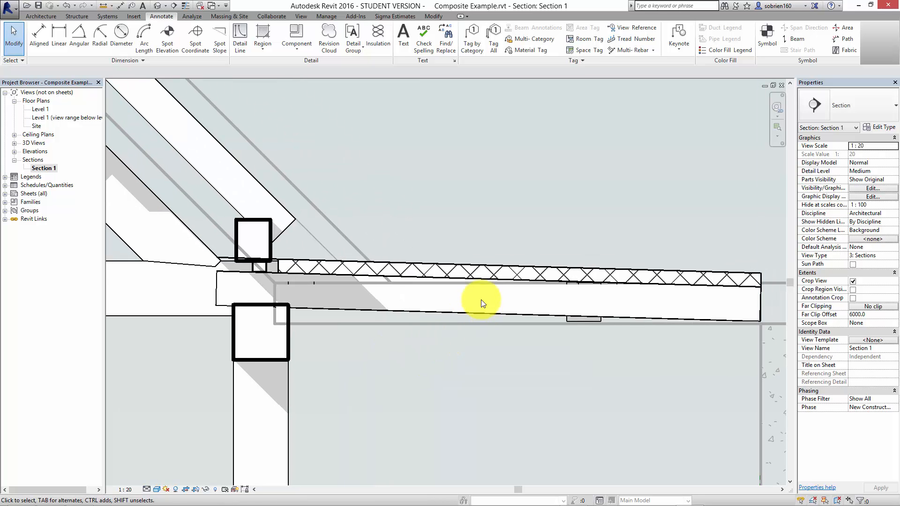
# - Examine the whole building in the default 3D view and return to Section 1
pyautogui.click(158, 7)
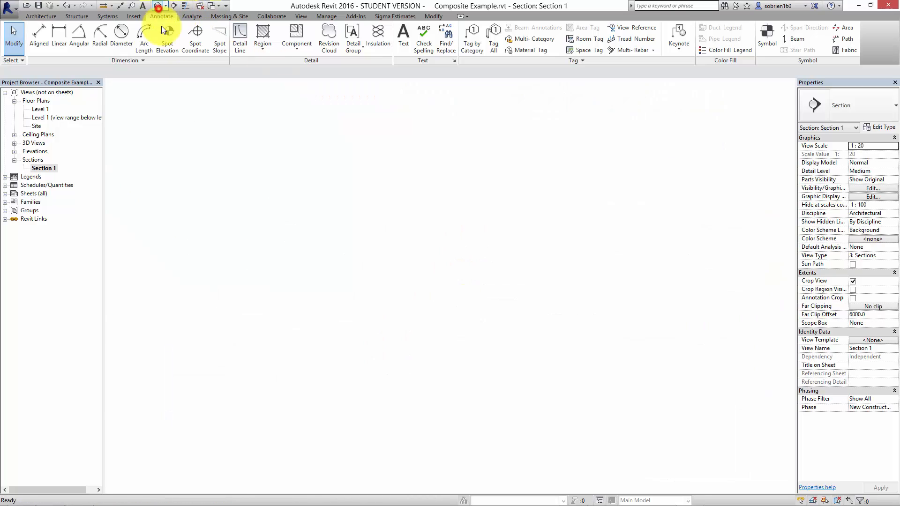
pyautogui.scroll(-3, 548, 270)
pyautogui.keyDown('shift'); pyautogui.moveTo(542, 261); pyautogui.dragTo(328, 185, button='middle'); pyautogui.keyUp('shift')
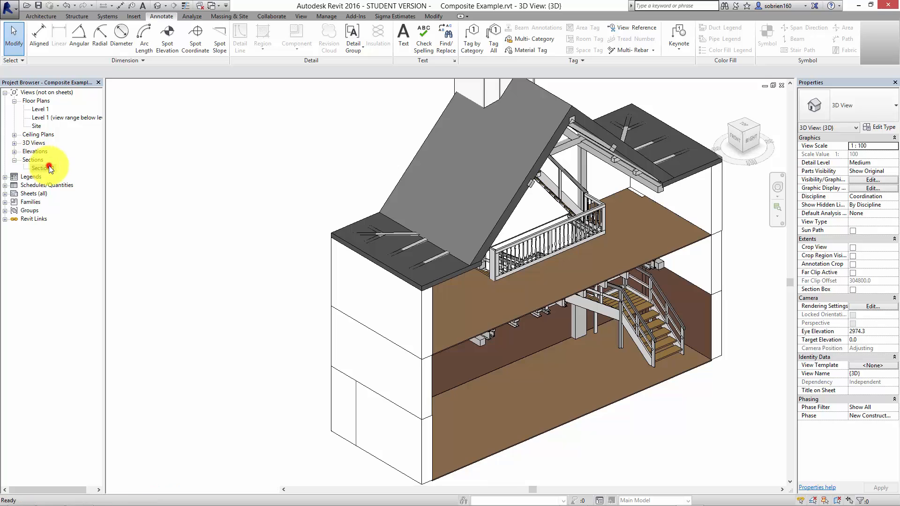
pyautogui.doubleClick(43, 168)
pyautogui.scroll(-2, 464, 239)
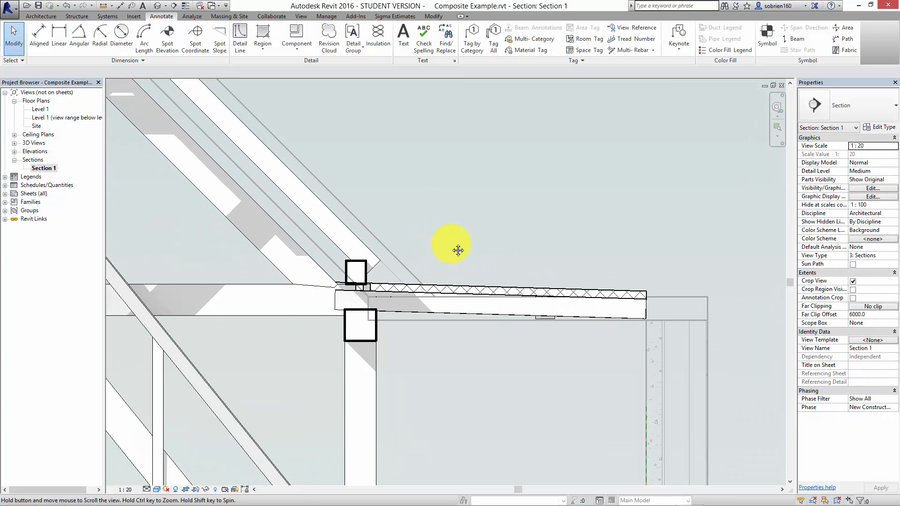
# - Examine the crosshatched layer along the low-slope roof and its junction with the rafter and post
pyautogui.scroll(1, 448, 263)
pyautogui.scroll(3, 449, 294)
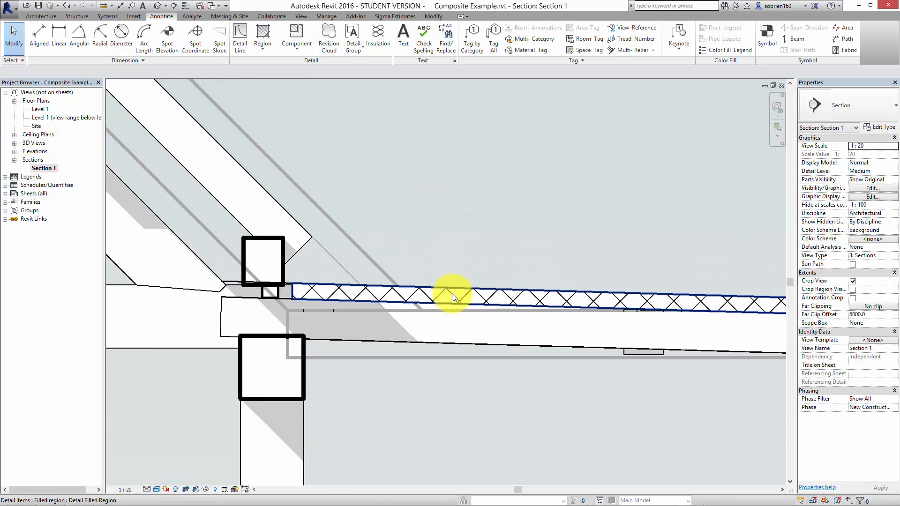
pyautogui.moveTo(443, 276); pyautogui.dragTo(436, 323, button='middle')
pyautogui.scroll(-2, 424, 300)
pyautogui.moveTo(384, 291); pyautogui.dragTo(332, 275, button='middle')
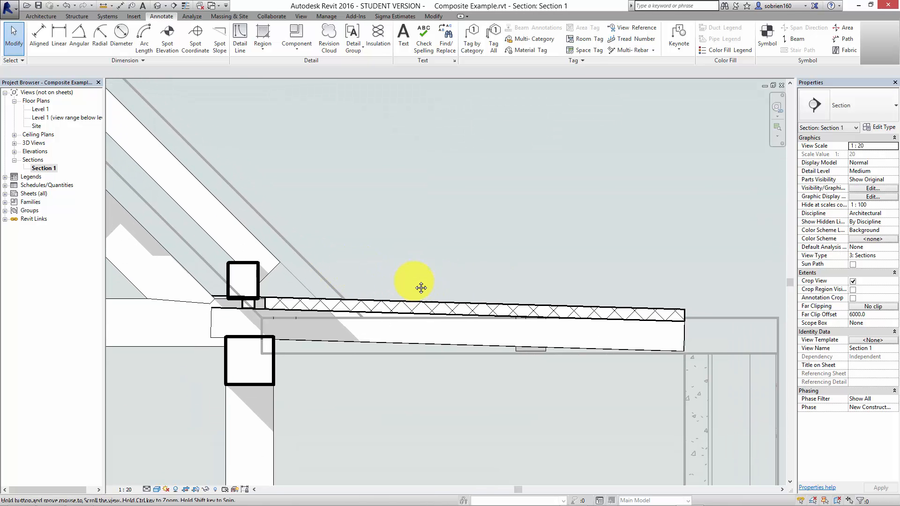
pyautogui.moveTo(420, 288); pyautogui.dragTo(428, 248, button='middle')
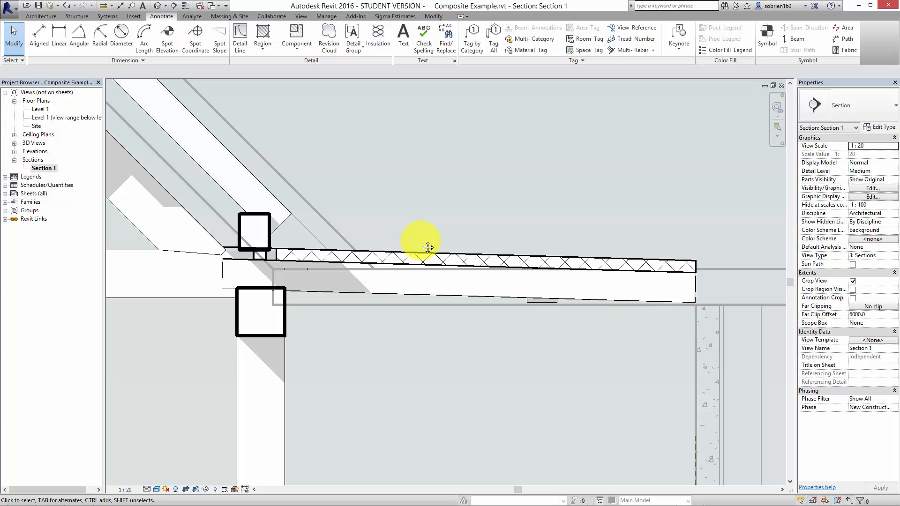
pyautogui.scroll(-3, 415, 207)
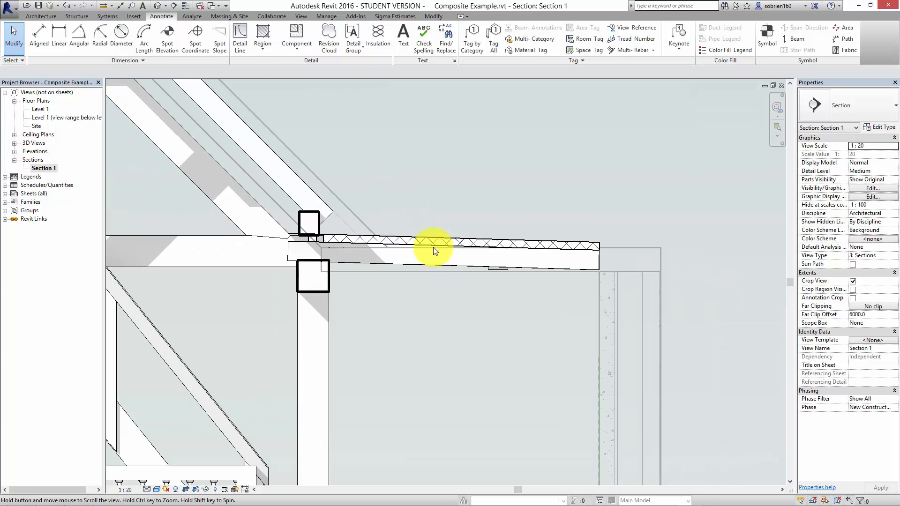
pyautogui.moveTo(400, 166); pyautogui.dragTo(372, 182, button='middle')
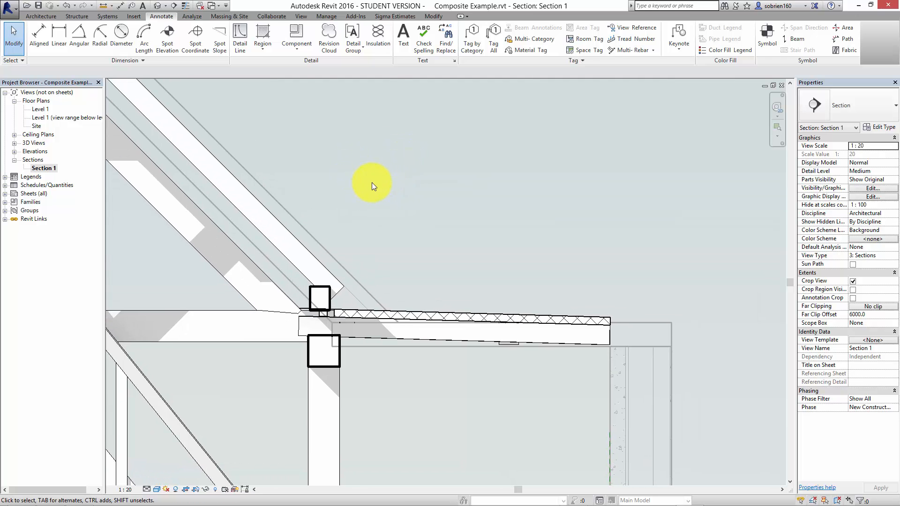
# - Place one Brick (DK size) - Detail Item 108mm detail component in the empty area above the roof's outer end
pyautogui.click(298, 50)
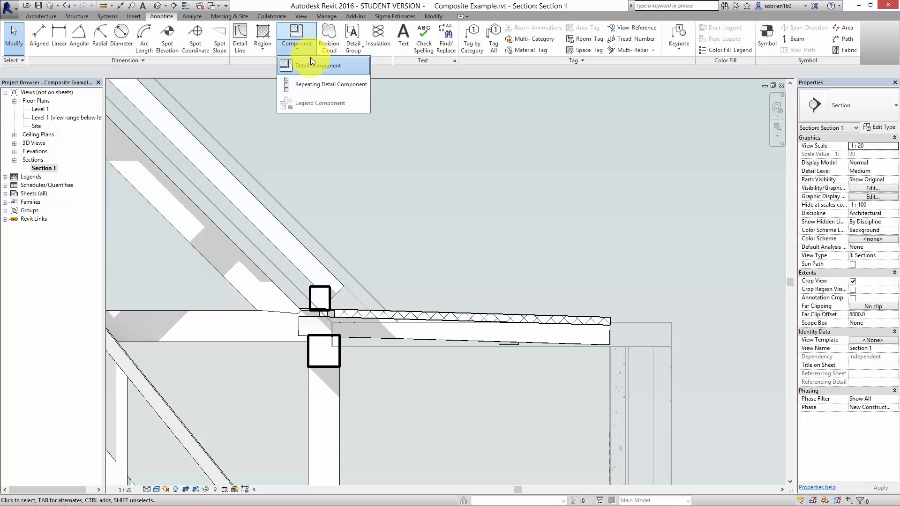
pyautogui.click(311, 66)
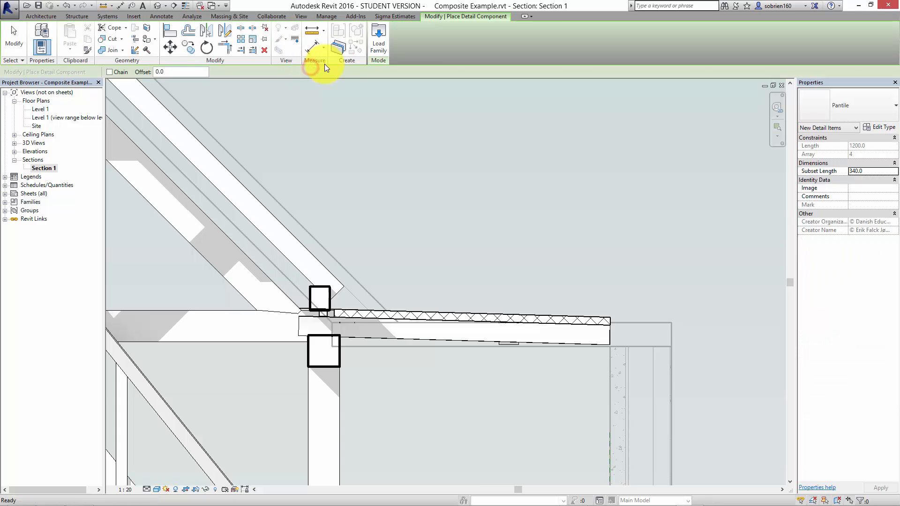
pyautogui.click(874, 114)
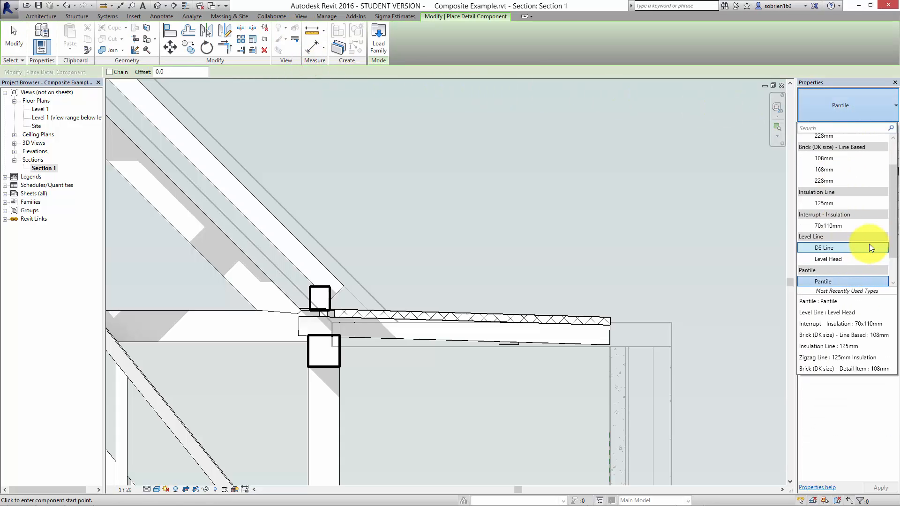
pyautogui.moveTo(893, 230); pyautogui.dragTo(894, 203)
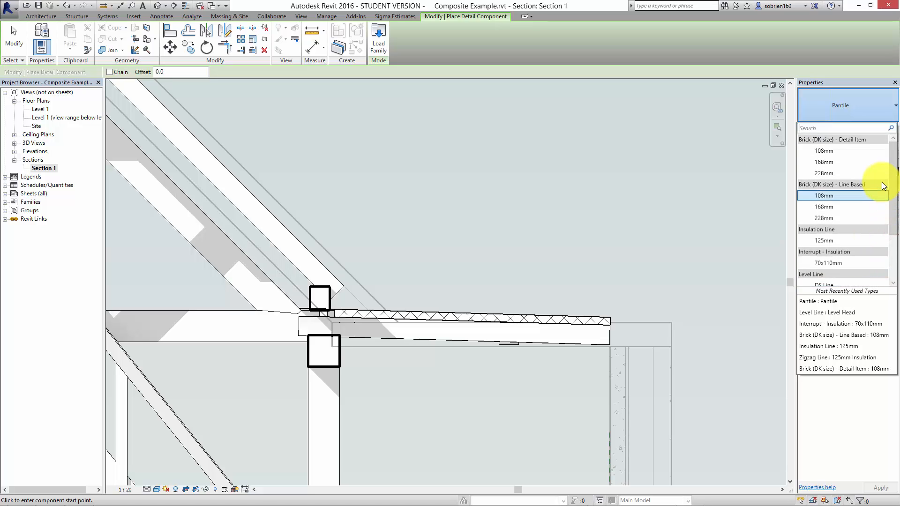
pyautogui.click(832, 151)
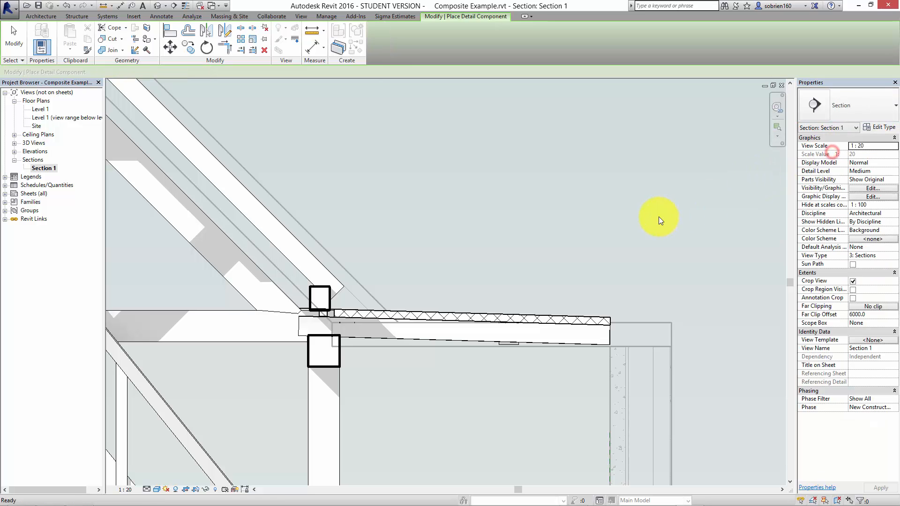
pyautogui.click(654, 233)
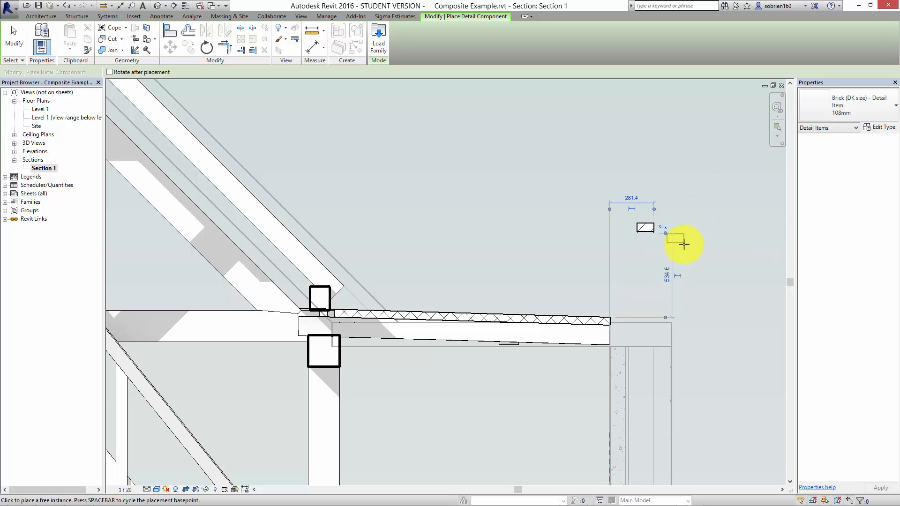
pyautogui.press('Escape')
# - Copy the brick detail directly above the original and delete both bricks
pyautogui.scroll(3, 649, 233)
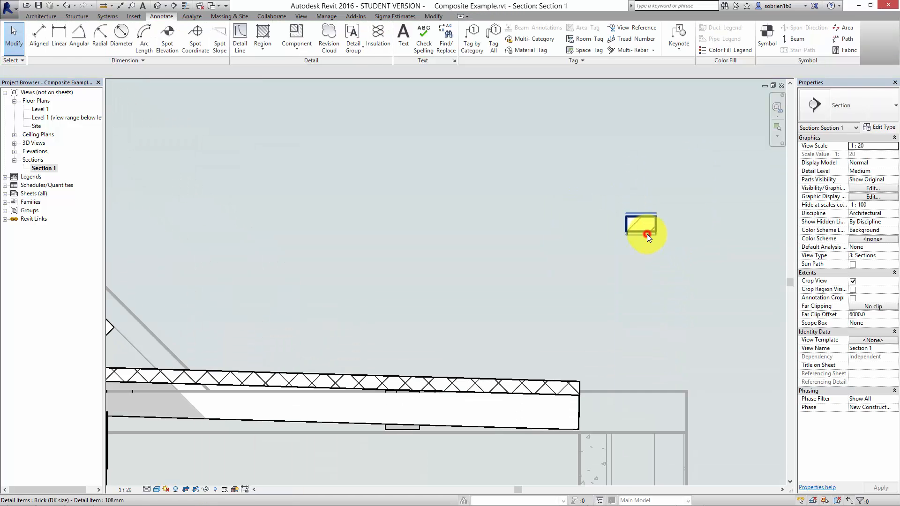
pyautogui.click(647, 230)
pyautogui.click(189, 47)
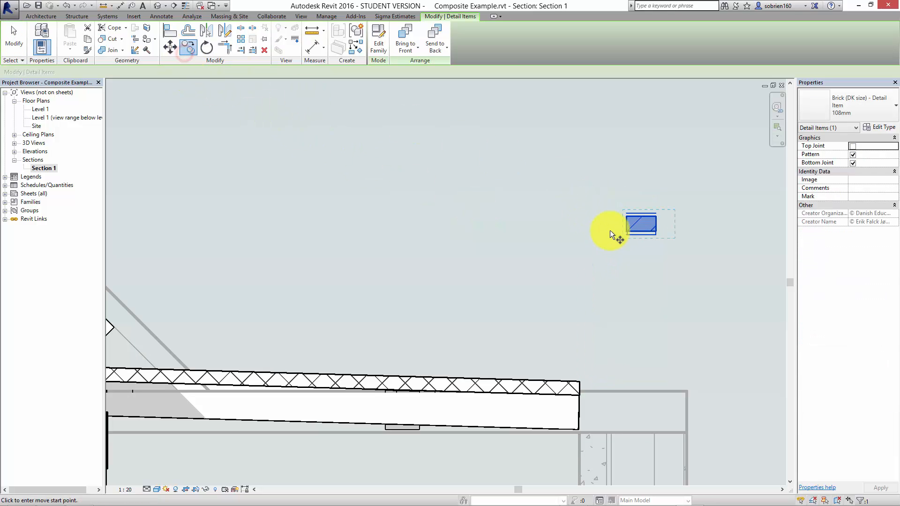
pyautogui.click(626, 233)
pyautogui.click(629, 211)
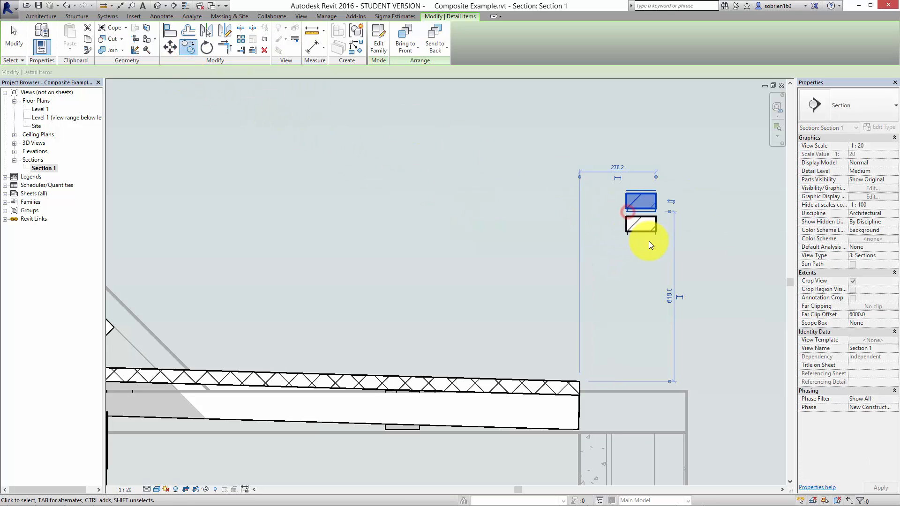
pyautogui.moveTo(673, 182); pyautogui.dragTo(627, 247)
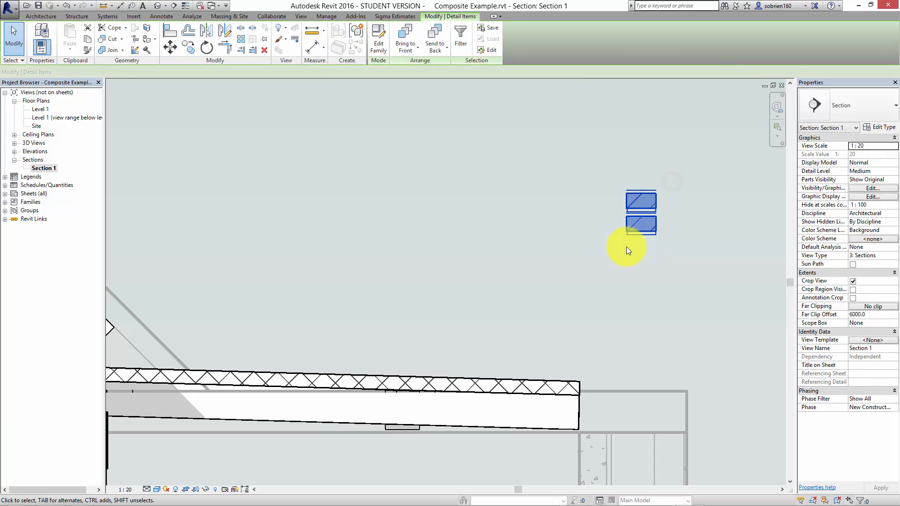
pyautogui.press('Delete')
# - Start a Brick repeating detail component at the ground-level endpoint of the inner face of the outer wall layer
pyautogui.scroll(-2, 626, 246)
pyautogui.moveTo(611, 222); pyautogui.dragTo(523, 185, button='middle')
pyautogui.scroll(-1, 523, 185)
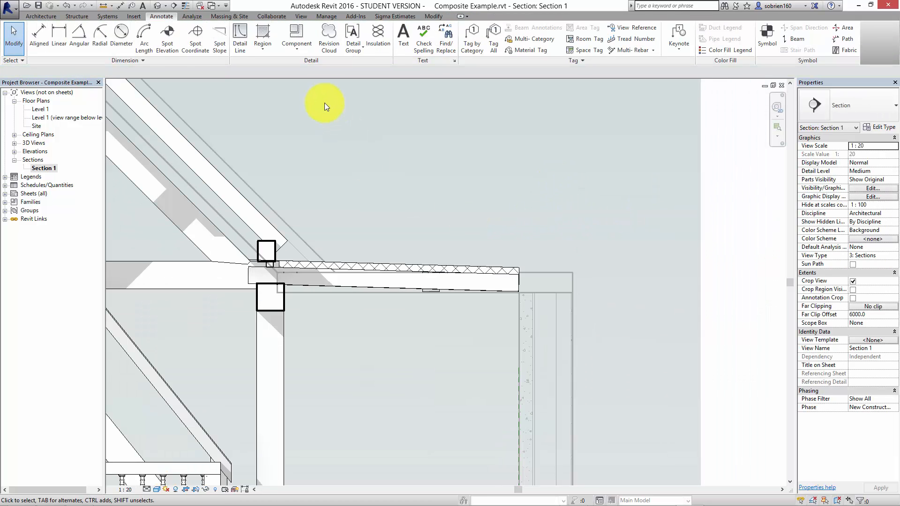
pyautogui.click(297, 49)
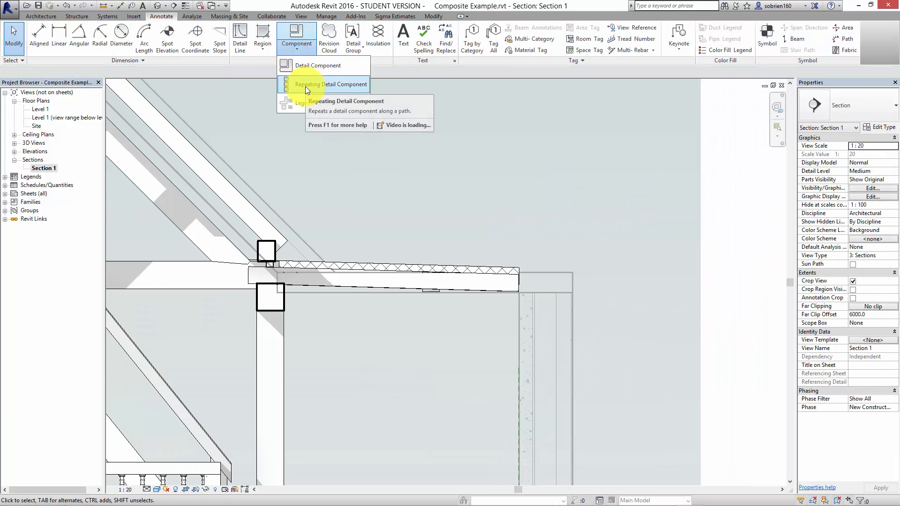
pyautogui.click(305, 86)
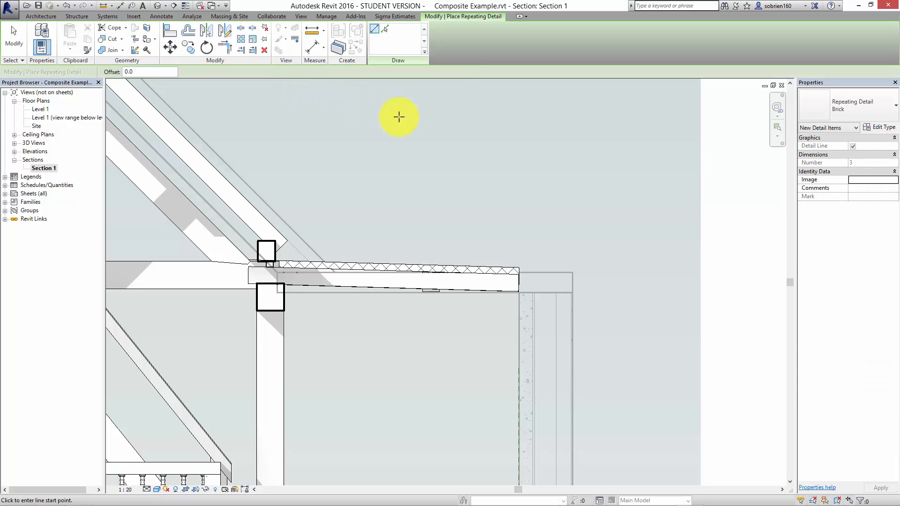
pyautogui.click(867, 108)
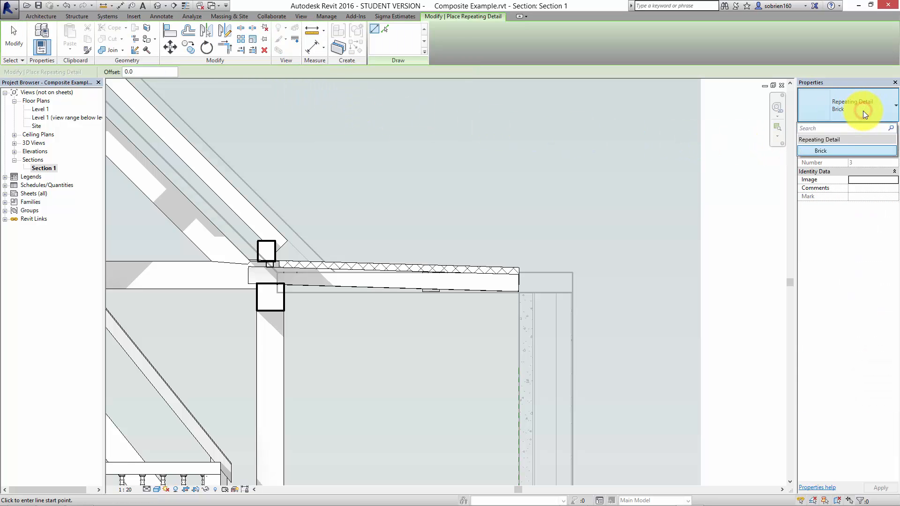
pyautogui.click(863, 110)
pyautogui.scroll(-6, 671, 157)
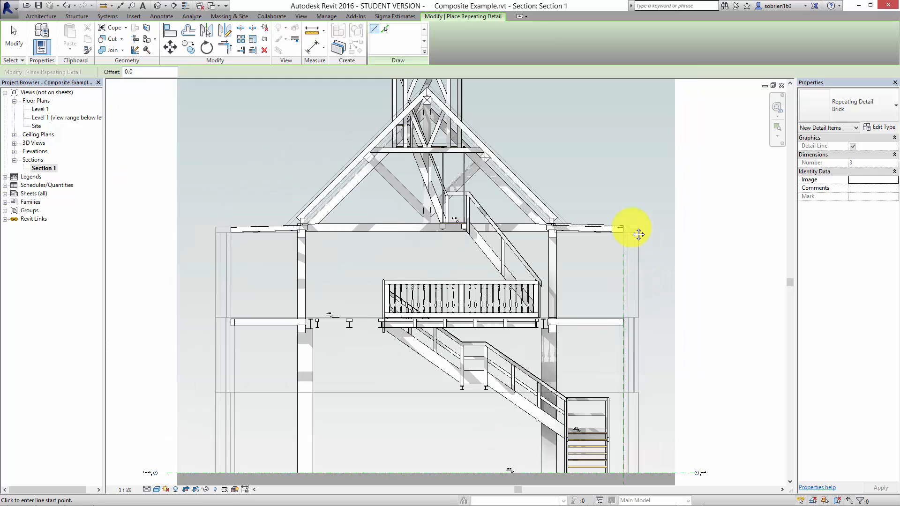
pyautogui.scroll(4, 609, 371)
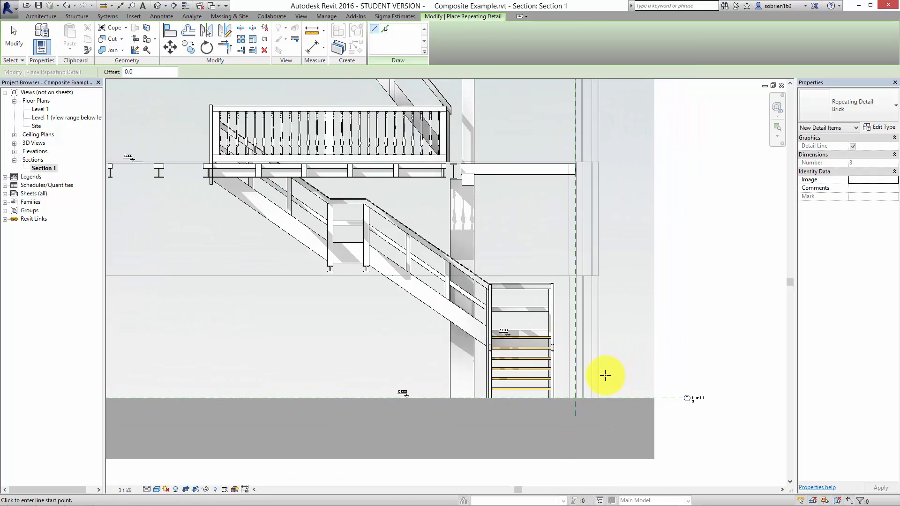
pyautogui.scroll(4, 595, 412)
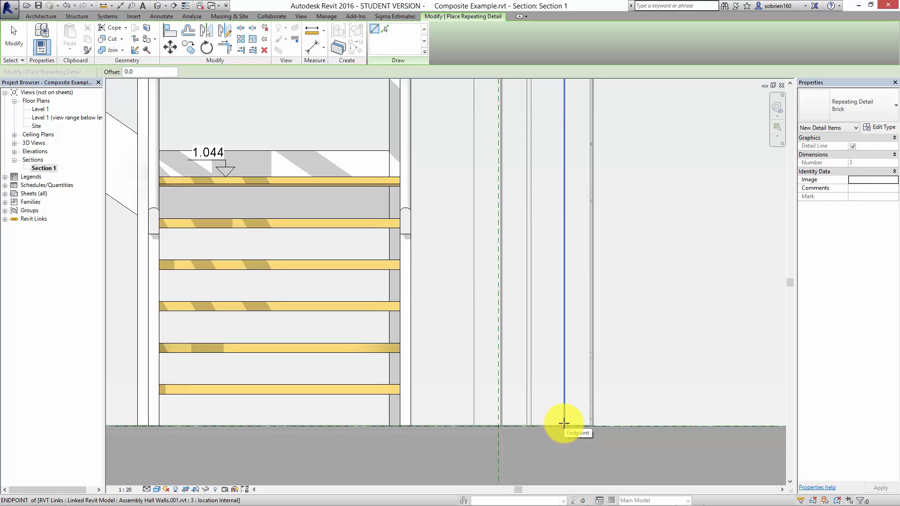
pyautogui.click(564, 424)
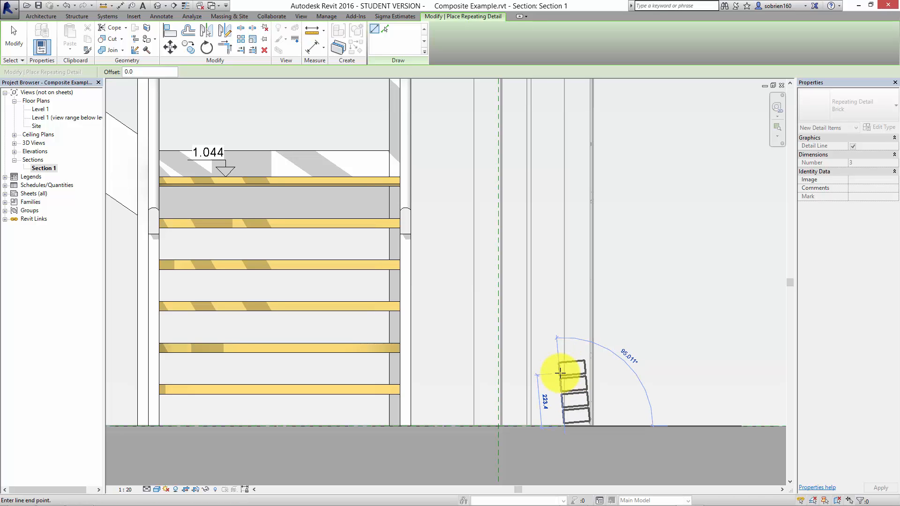
# - Run the repeating brick detail vertically up the outer wall layer to the wall top beside the roof edge
pyautogui.scroll(-8, 581, 215)
pyautogui.moveTo(581, 229); pyautogui.dragTo(581, 470, button='middle')
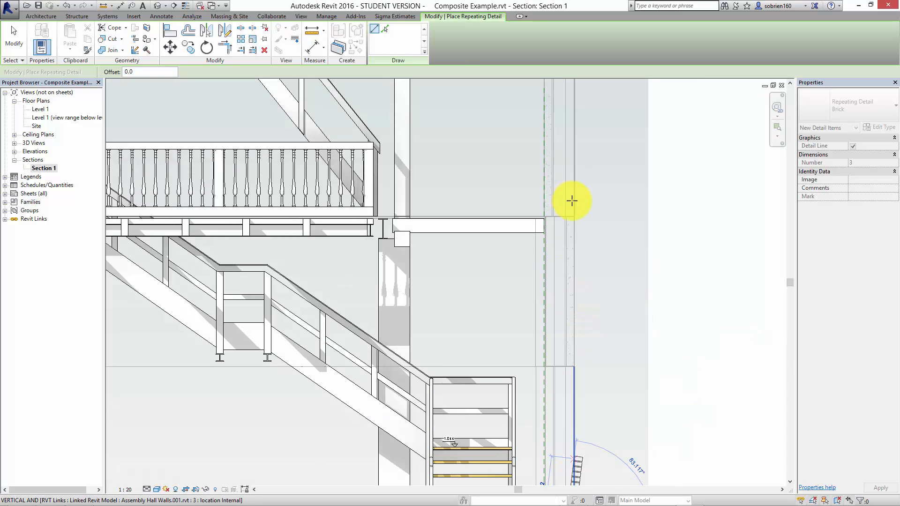
pyautogui.moveTo(570, 202); pyautogui.dragTo(568, 349, button='middle')
pyautogui.scroll(5, 569, 213)
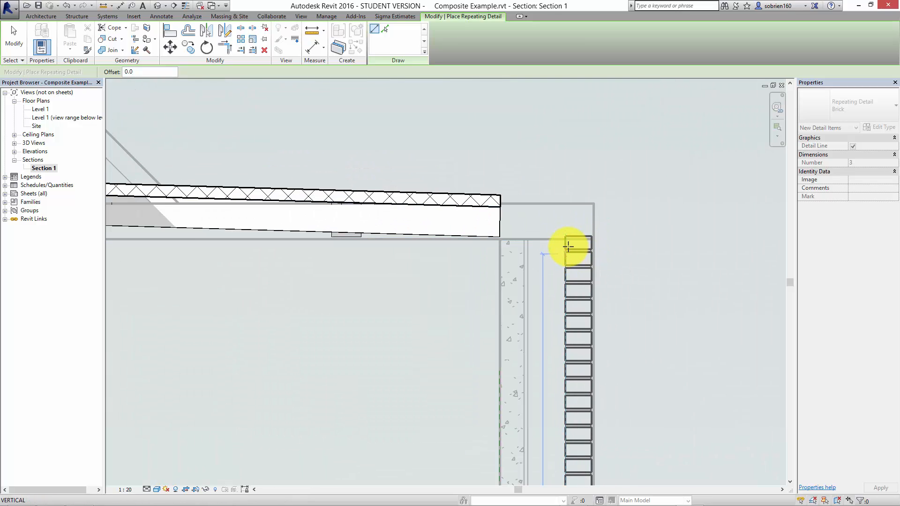
pyautogui.click(568, 243)
pyautogui.scroll(-4, 518, 297)
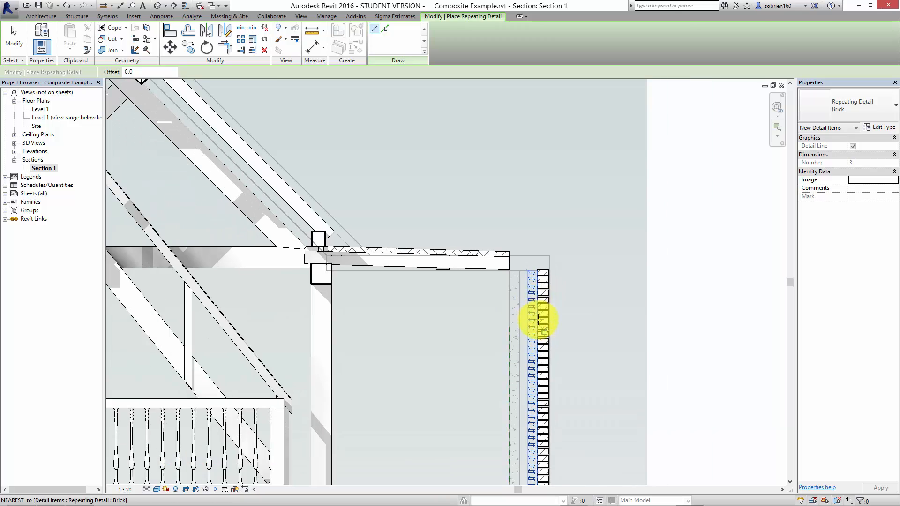
pyautogui.press('Escape')
pyautogui.press('Escape')
pyautogui.scroll(-2, 578, 328)
pyautogui.moveTo(583, 394)
pyautogui.mouseDown(button='middle')
pyautogui.moveTo(569, 287)
pyautogui.moveTo(522, 238)
pyautogui.mouseUp(button='middle')
pyautogui.scroll(-1, 568, 288)
pyautogui.scroll(3, 519, 251)
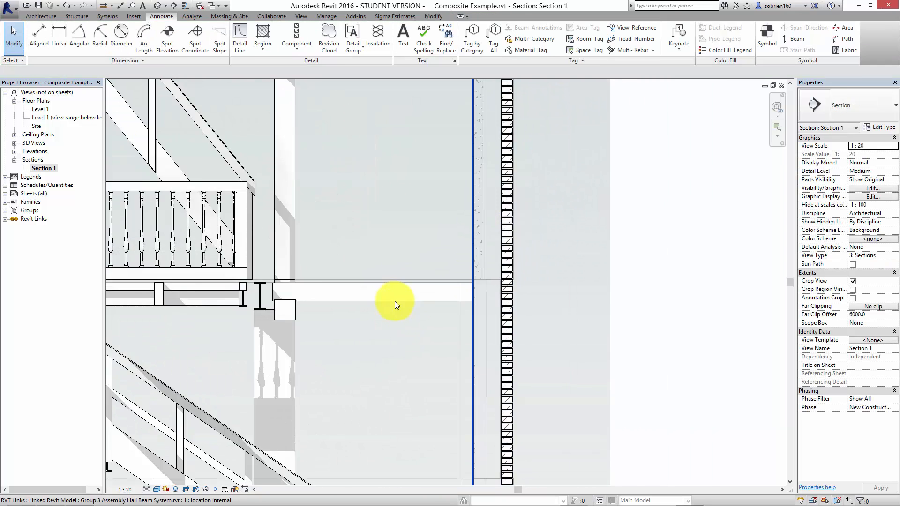
pyautogui.moveTo(363, 160); pyautogui.dragTo(540, 293, button='middle')
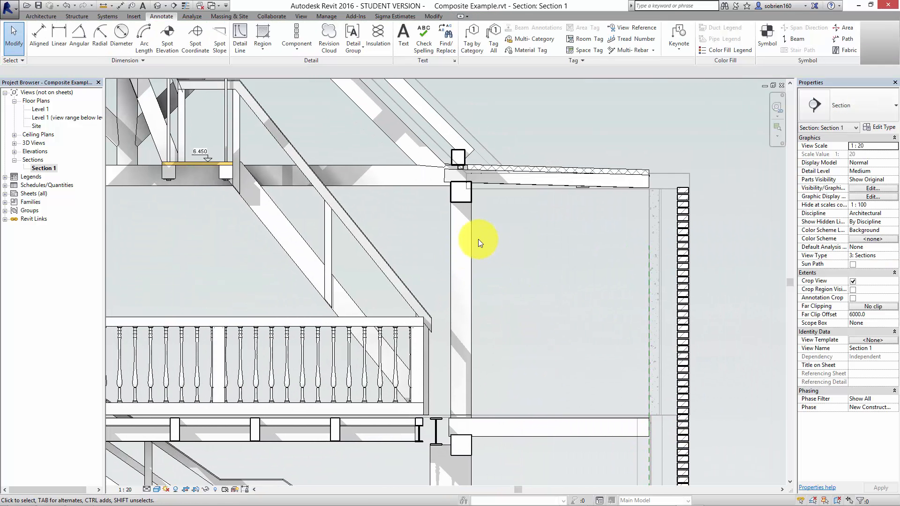
# - Draw a straight insulation batting line about 5051 mm long down the right roof slope, from the ridge apex to the lower roof's surface
pyautogui.moveTo(478, 239); pyautogui.dragTo(513, 285, button='middle')
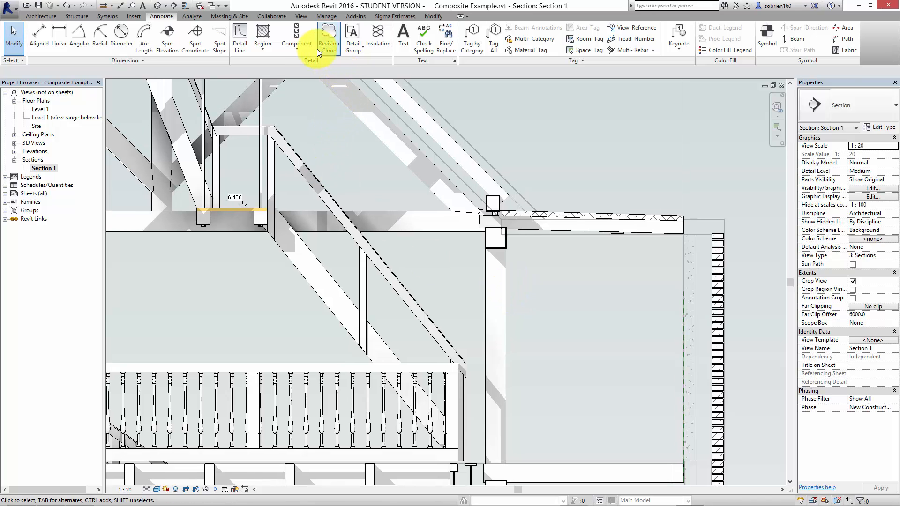
pyautogui.click(382, 33)
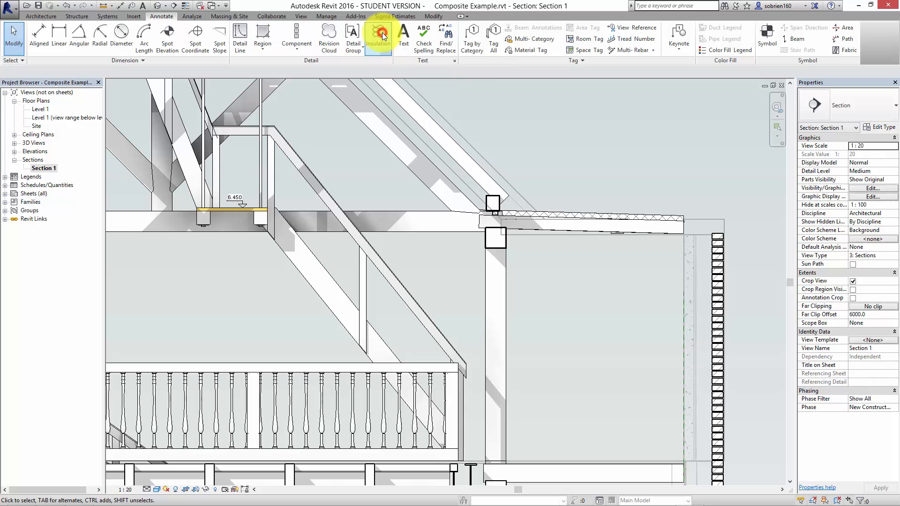
pyautogui.moveTo(585, 266); pyautogui.dragTo(571, 322, button='middle')
pyautogui.moveTo(464, 217); pyautogui.dragTo(502, 302, button='middle')
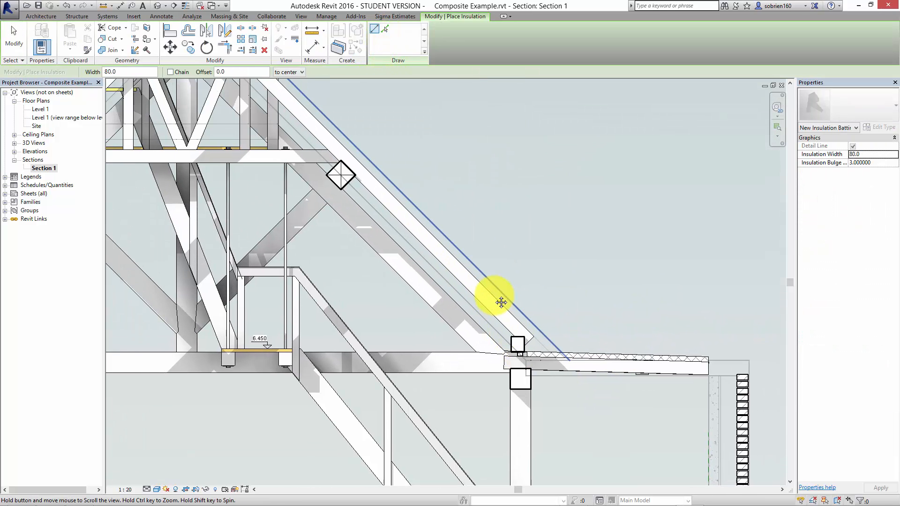
pyautogui.moveTo(519, 207); pyautogui.dragTo(557, 259, button='middle')
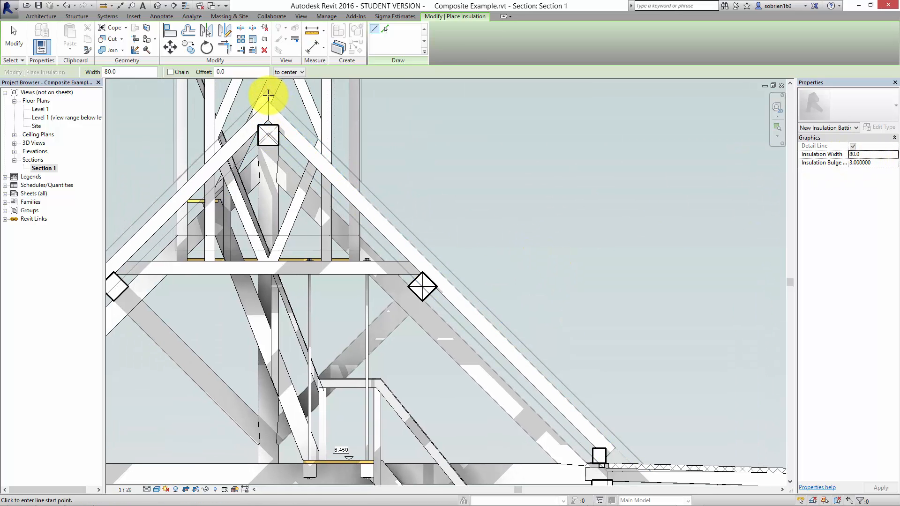
pyautogui.click(268, 95)
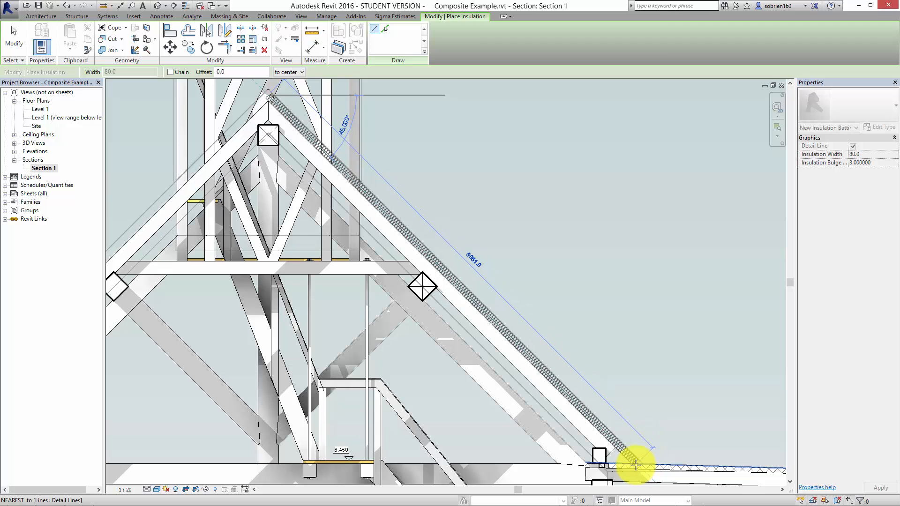
pyautogui.click(635, 464)
pyautogui.press('Escape')
pyautogui.press('Escape')
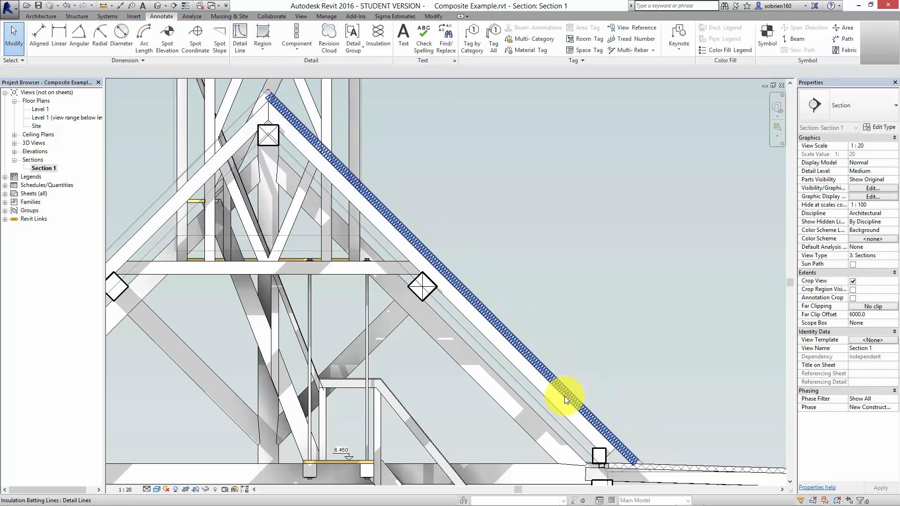
# - Set the width of the roof slope's insulation batting to 200 mm
pyautogui.click(565, 396)
pyautogui.click(870, 154)
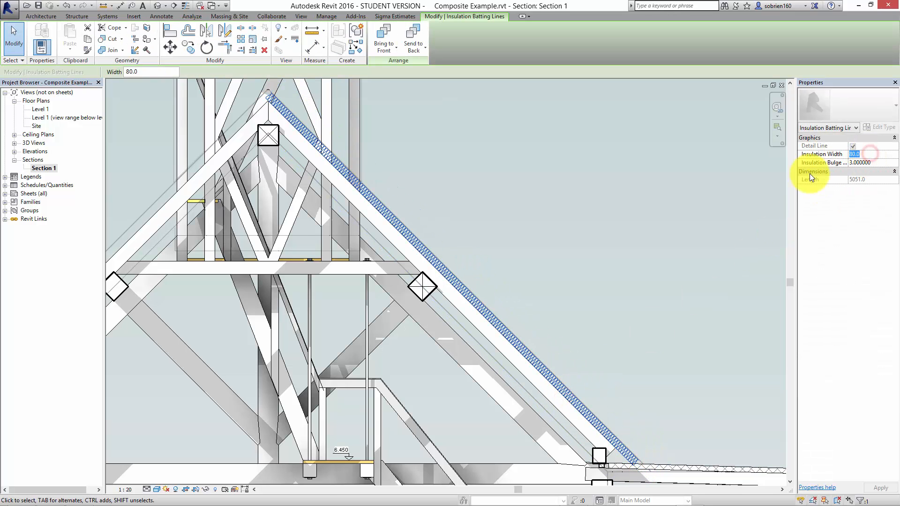
pyautogui.click(142, 73)
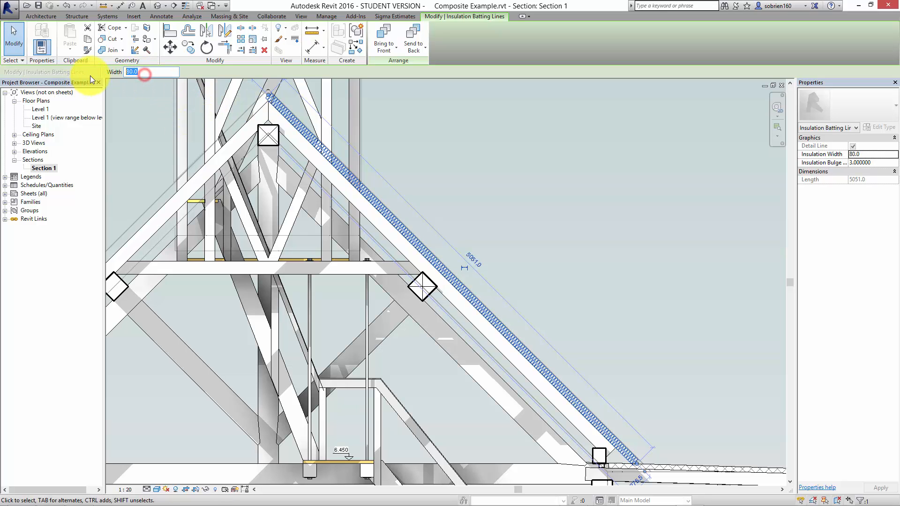
pyautogui.write('2000')
pyautogui.press('Return')
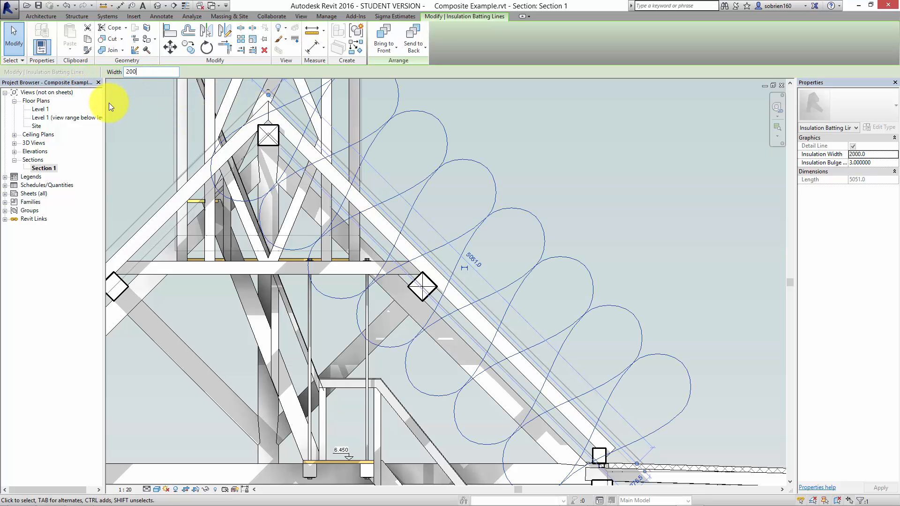
pyautogui.click(499, 246)
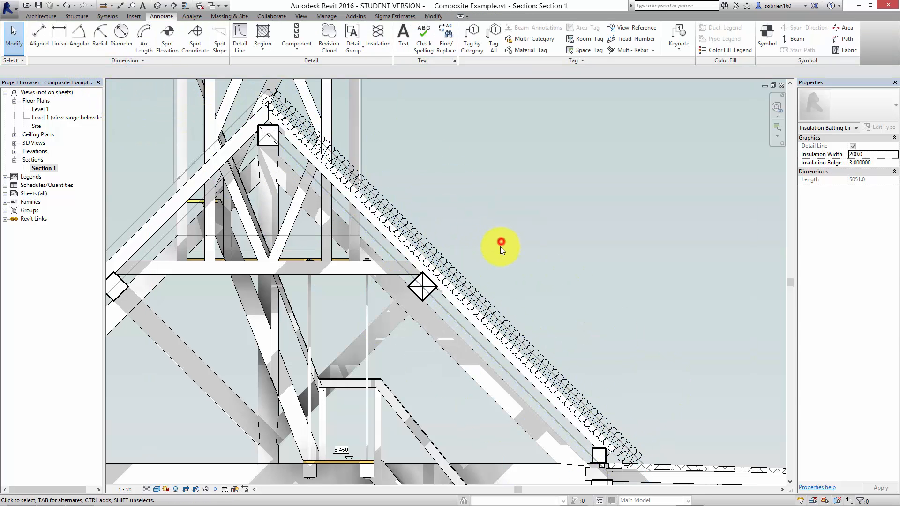
# - Delete the insulation batting from the right roof slope
pyautogui.click(453, 293)
pyautogui.press('Delete')
pyautogui.scroll(-2, 442, 204)
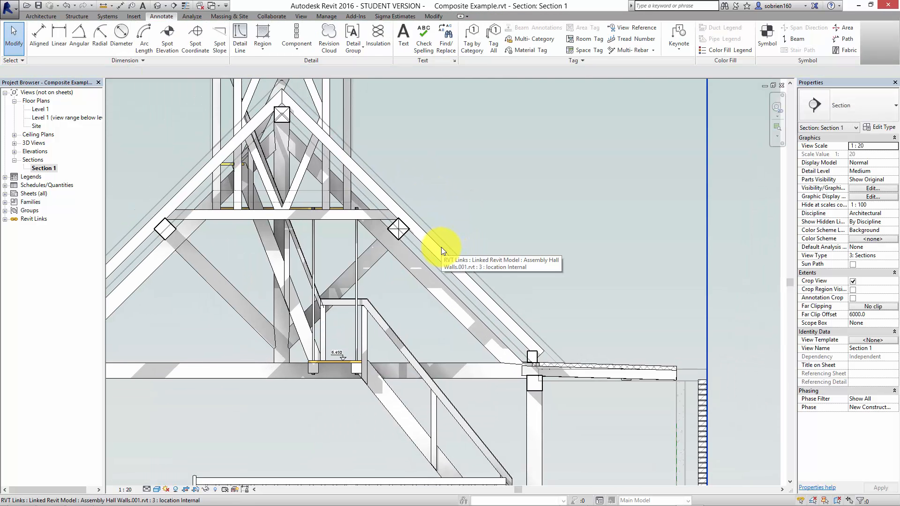
pyautogui.moveTo(643, 502)
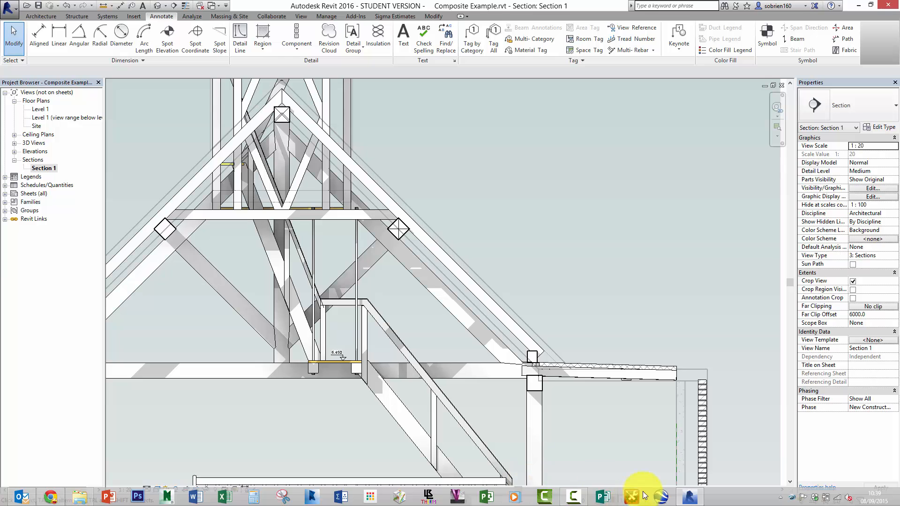
pyautogui.moveTo(490, 225); pyautogui.dragTo(548, 299, button='middle')
pyautogui.scroll(-1, 547, 300)
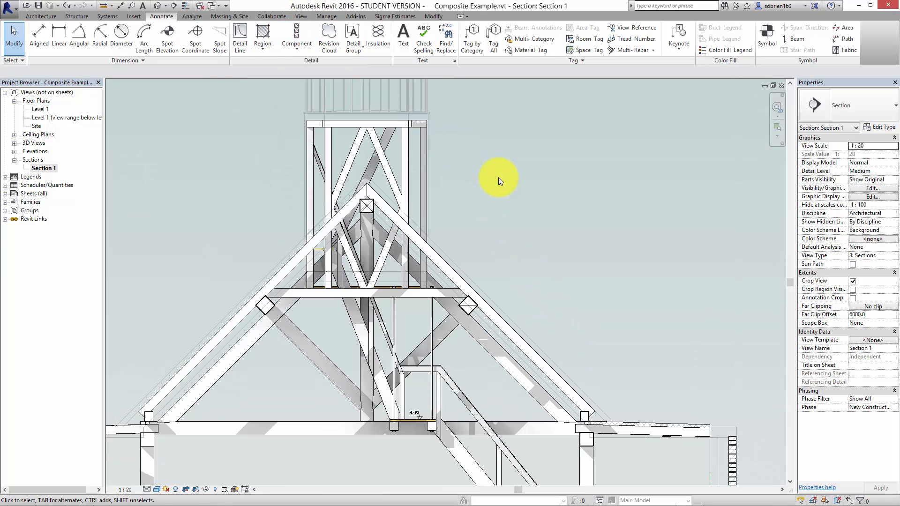
pyautogui.moveTo(498, 176); pyautogui.dragTo(439, 164, button='middle')
pyautogui.scroll(-1, 439, 163)
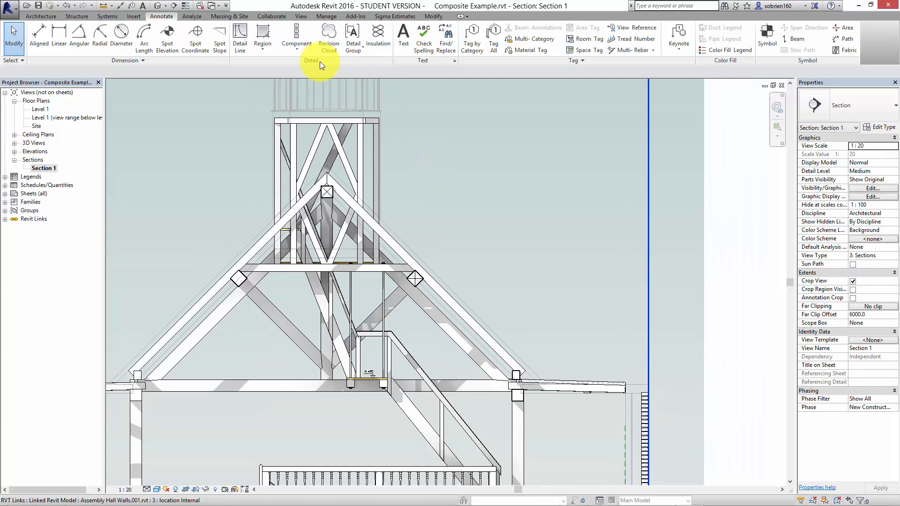
pyautogui.moveTo(361, 133); pyautogui.dragTo(331, 114, button='middle')
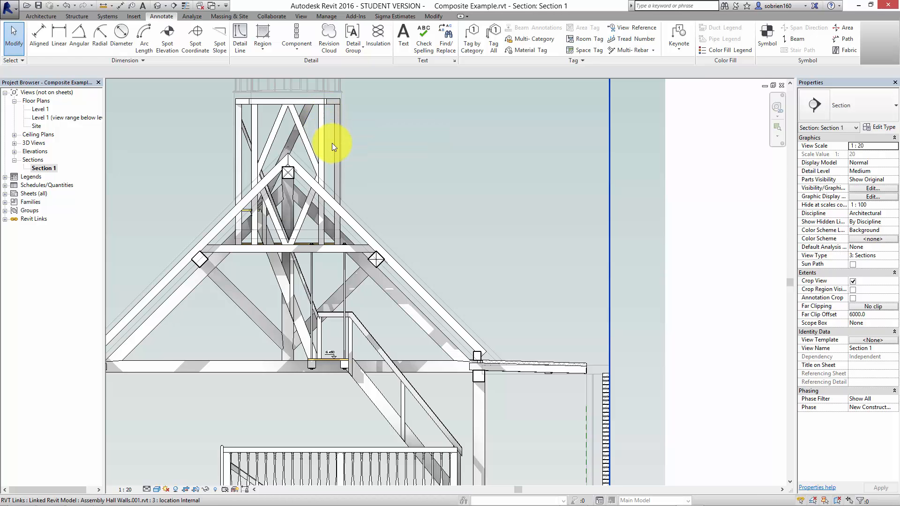
pyautogui.moveTo(348, 161); pyautogui.dragTo(450, 132, button='middle')
pyautogui.scroll(-5, 491, 155)
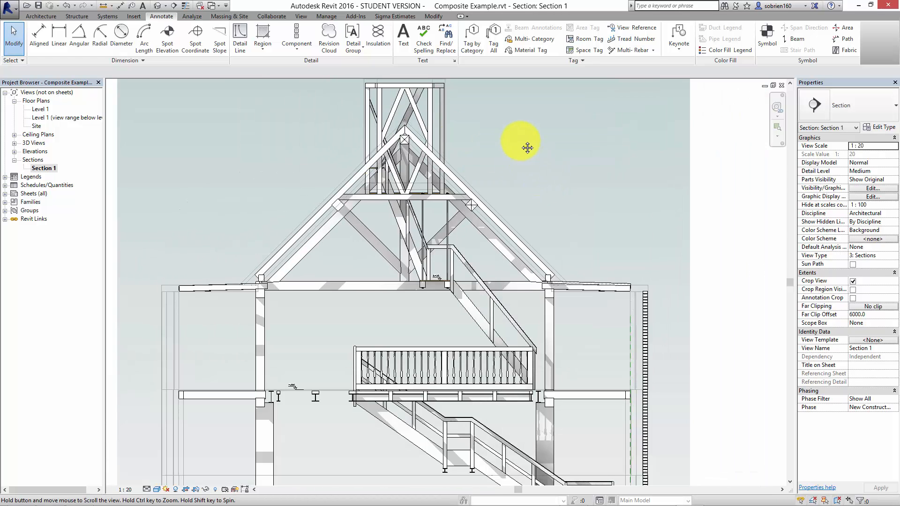
pyautogui.moveTo(647, 225); pyautogui.dragTo(632, 210, button='middle')
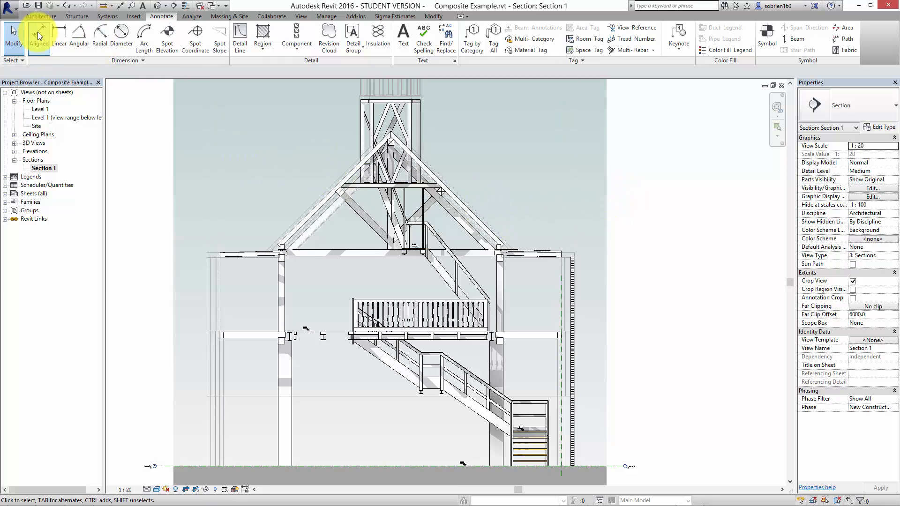
# - Create a new family from the Metric Detail Item.rft template
pyautogui.click(10, 12)
pyautogui.moveTo(38, 43)
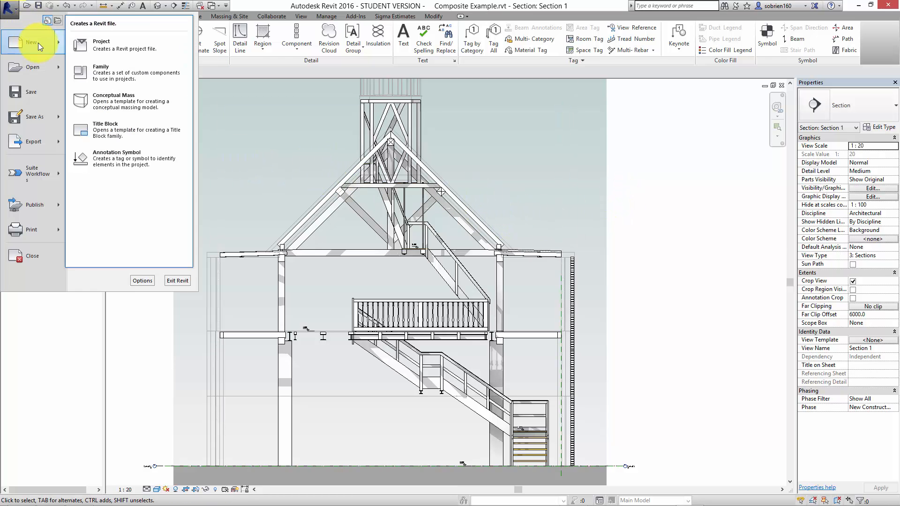
pyautogui.click(112, 69)
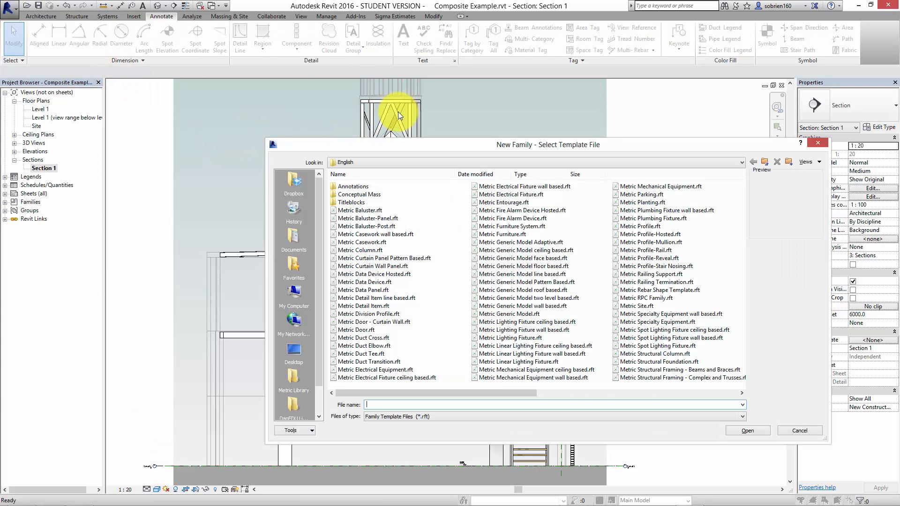
pyautogui.moveTo(463, 148); pyautogui.dragTo(398, 120)
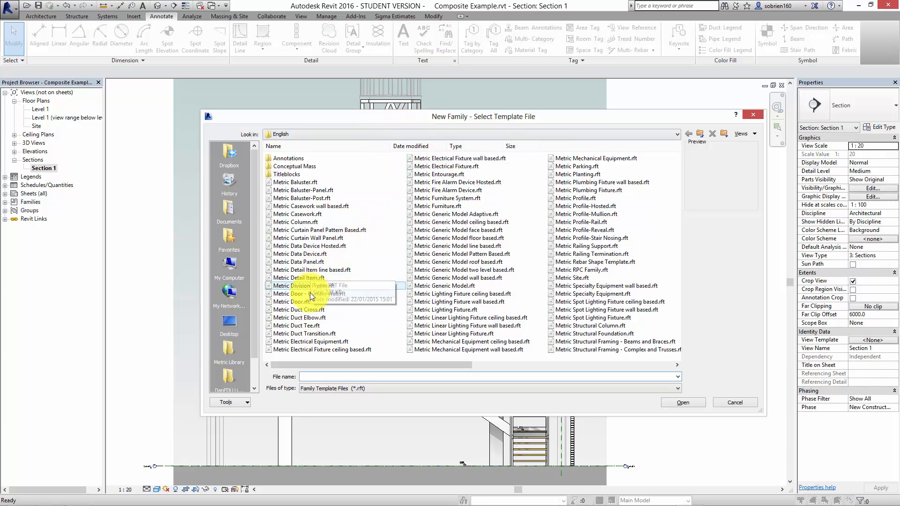
pyautogui.click(305, 280)
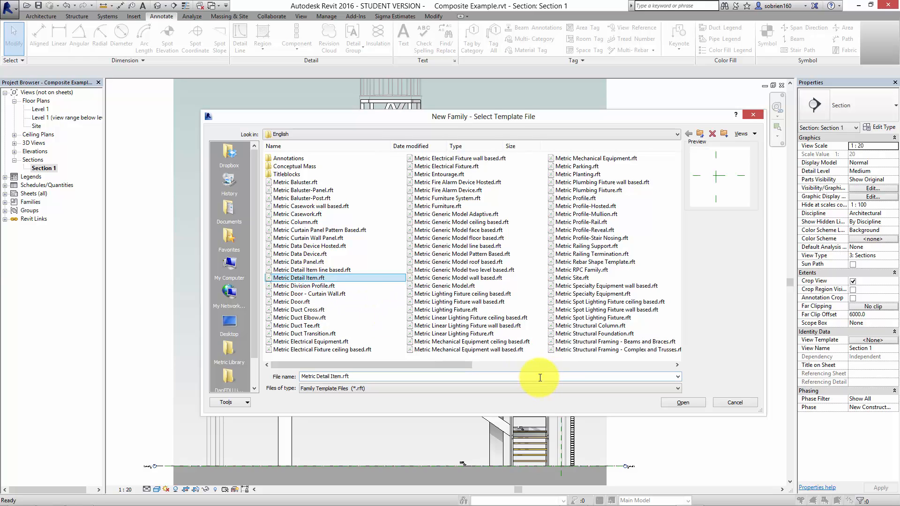
pyautogui.click(670, 403)
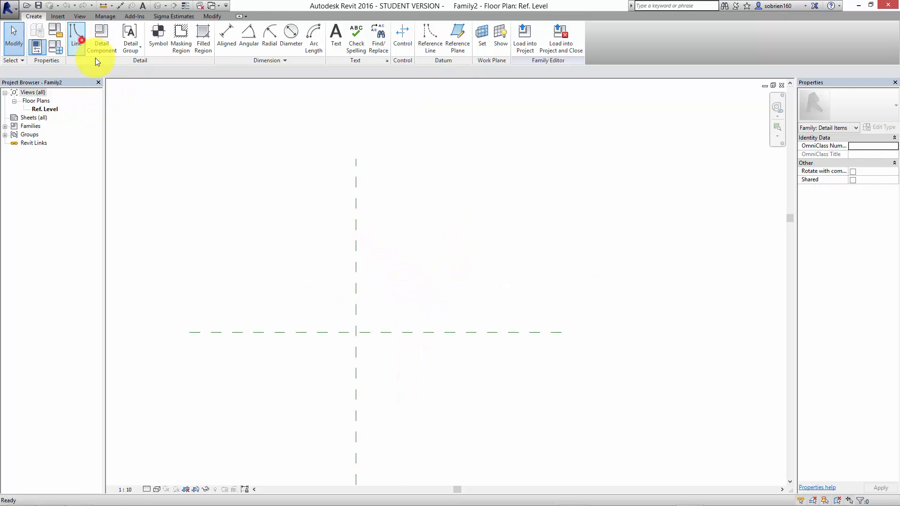
# - Draw a rectangle of detail lines about 473 mm wide and 790 mm high, up and right from the reference planes' intersection
pyautogui.click(331, 29)
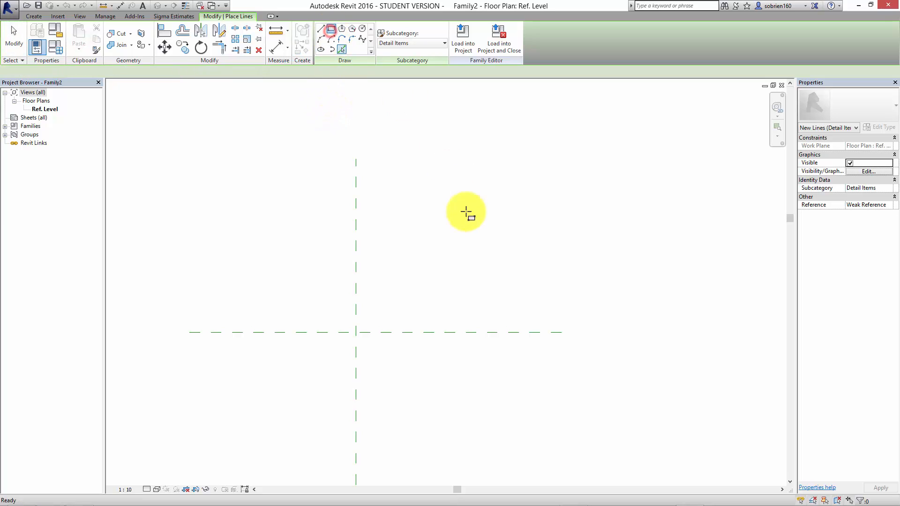
pyautogui.click(356, 333)
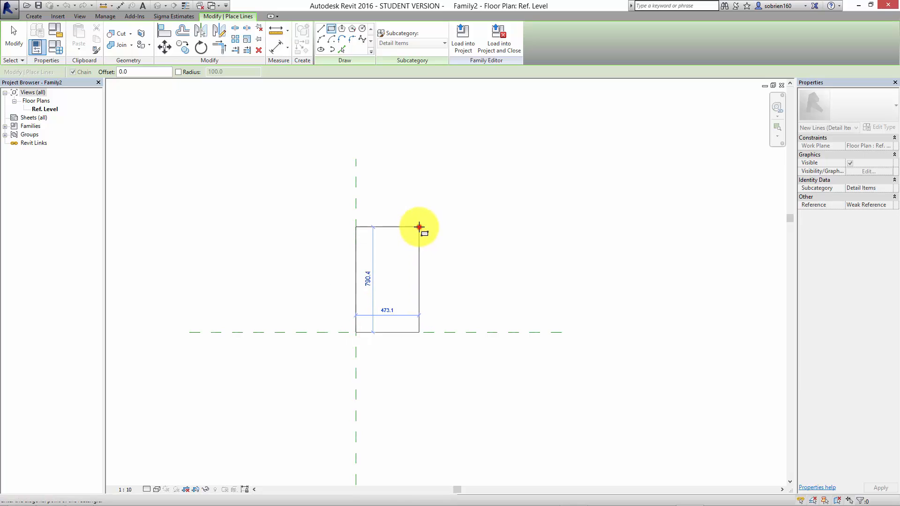
pyautogui.click(419, 227)
pyautogui.press('Escape')
pyautogui.moveTo(407, 269); pyautogui.dragTo(407, 221, button='middle')
pyautogui.scroll(2, 407, 214)
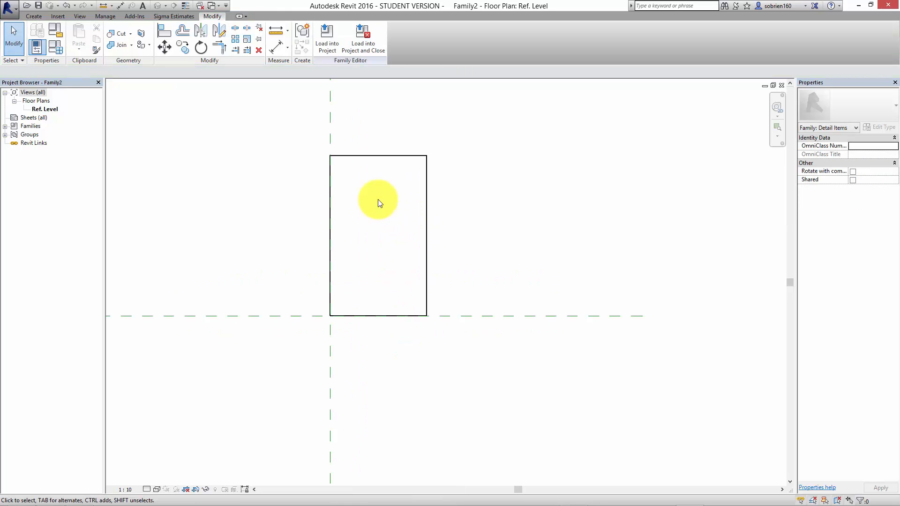
# - Resize the rectangle to a height of 190 mm and a width of 100 mm
pyautogui.click(367, 156)
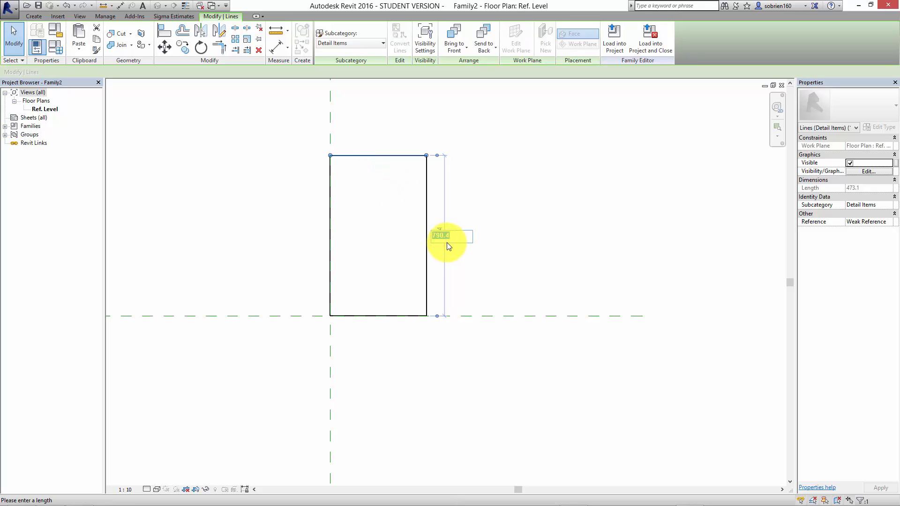
pyautogui.press('Return')
pyautogui.scroll(2, 389, 347)
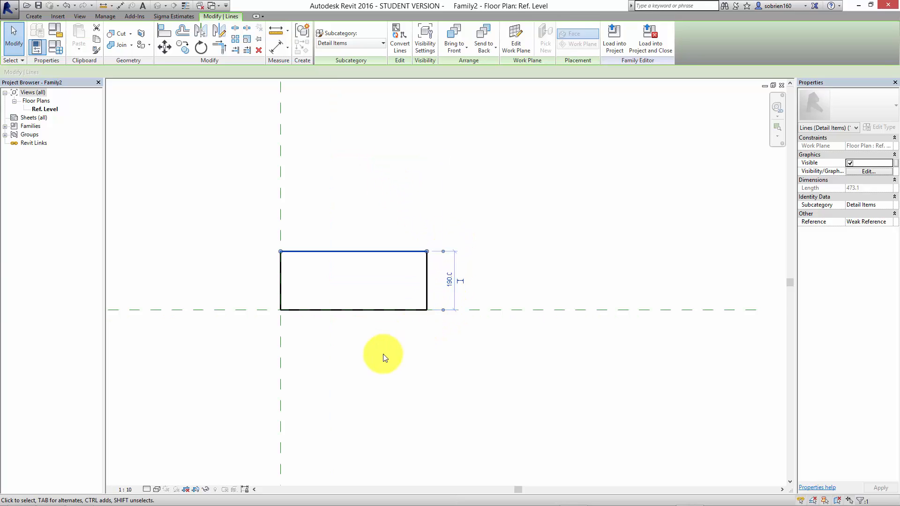
pyautogui.click(388, 360)
pyautogui.click(430, 278)
pyautogui.click(348, 320)
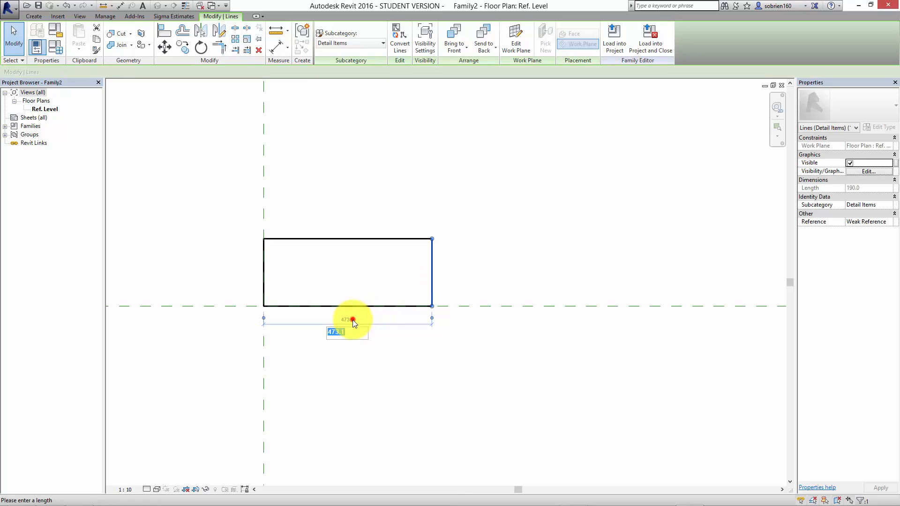
pyautogui.write('190')
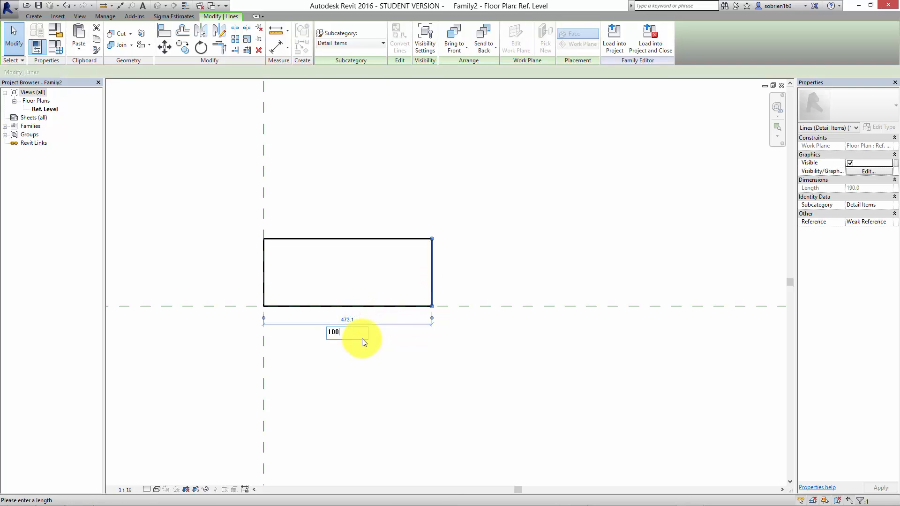
pyautogui.press('Return')
pyautogui.click(394, 365)
# - Offset a copy of the rectangle's bottom edge 10 mm below it
pyautogui.scroll(2, 327, 355)
pyautogui.moveTo(280, 323); pyautogui.dragTo(391, 333, button='middle')
pyautogui.scroll(1, 387, 319)
pyautogui.moveTo(377, 240); pyautogui.dragTo(384, 252, button='middle')
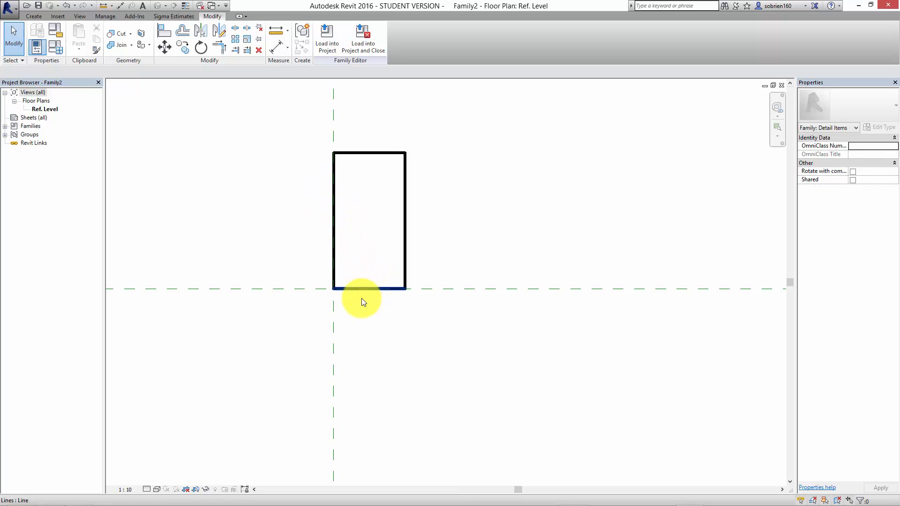
pyautogui.moveTo(362, 301); pyautogui.dragTo(365, 288, button='middle')
pyautogui.click(181, 32)
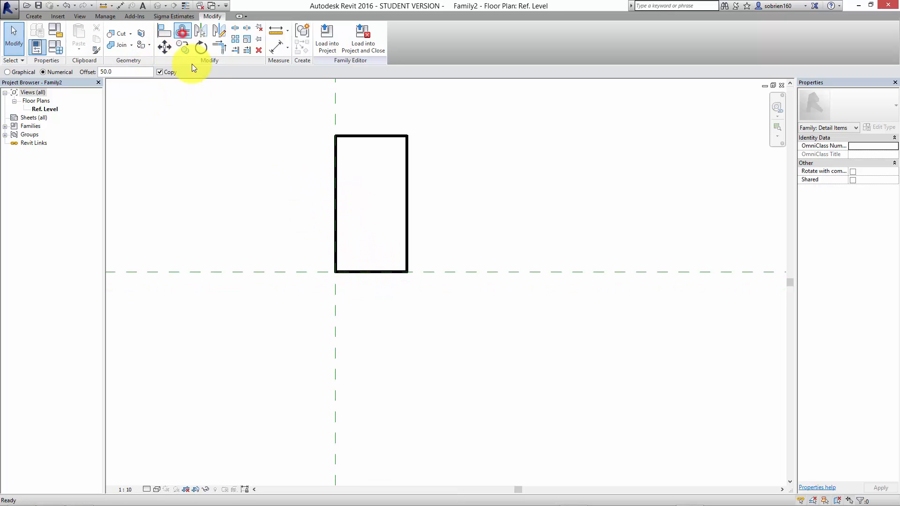
pyautogui.click(120, 72)
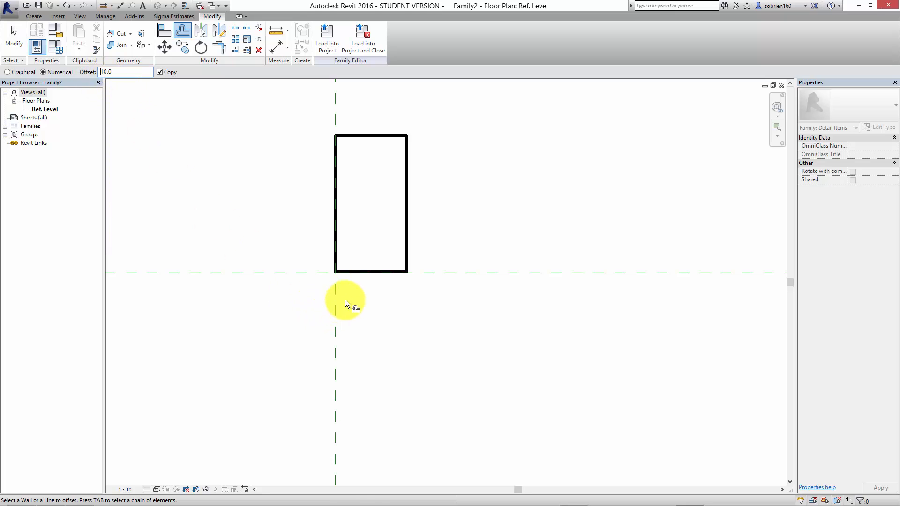
pyautogui.click(357, 273)
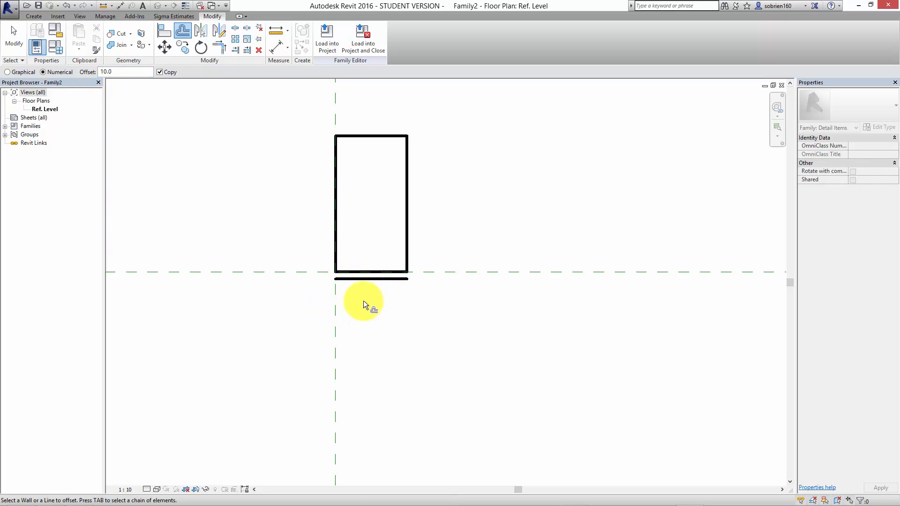
pyautogui.press('Escape')
# - Move the rectangle and offset line together so the lower line's left end sits on the reference planes' intersection
pyautogui.moveTo(295, 322); pyautogui.dragTo(425, 123)
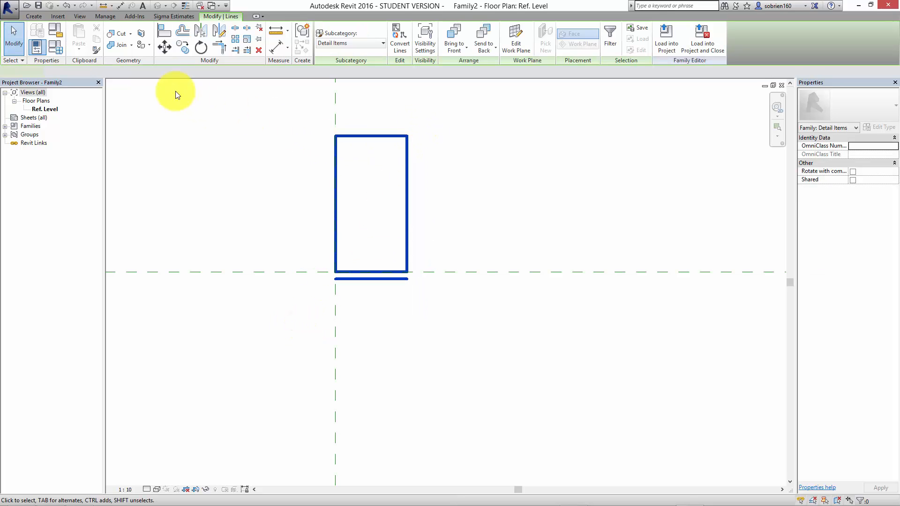
pyautogui.click(164, 47)
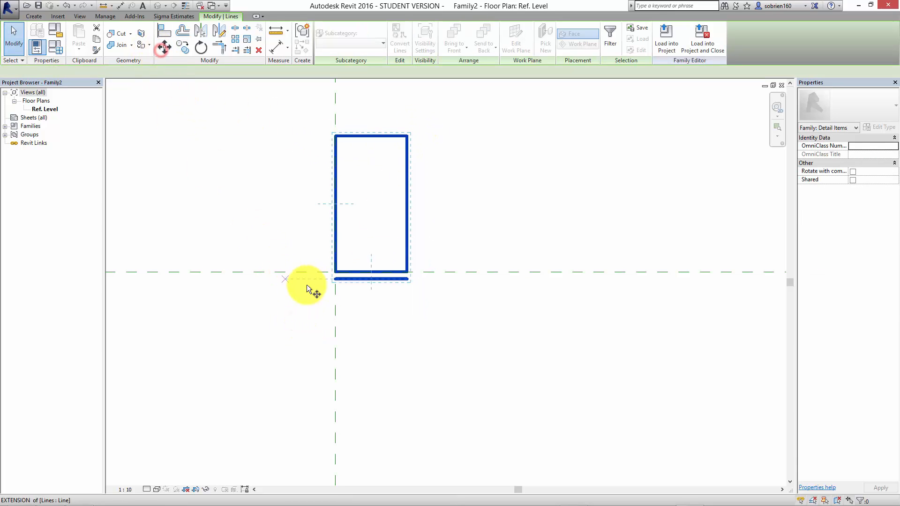
pyautogui.click(338, 280)
pyautogui.click(336, 272)
pyautogui.click(402, 323)
pyautogui.scroll(-1, 399, 300)
pyautogui.moveTo(399, 289); pyautogui.dragTo(400, 338, button='middle')
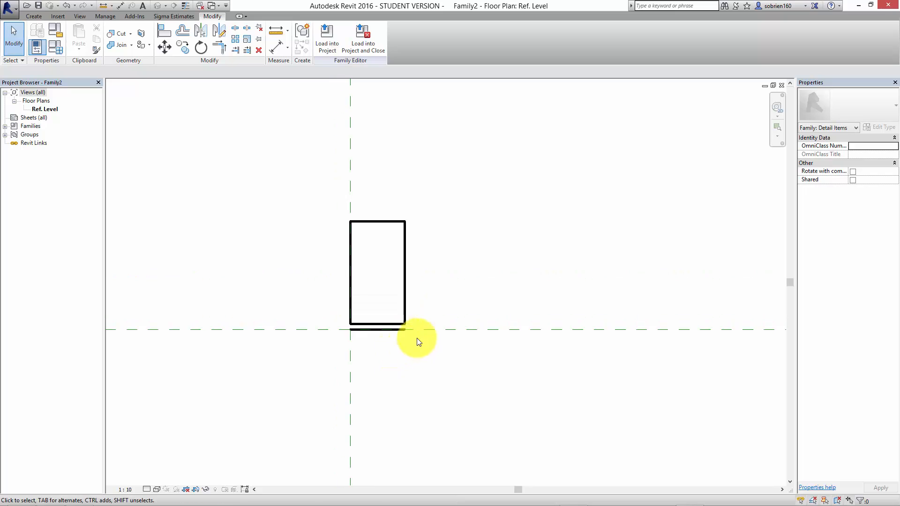
pyautogui.scroll(1, 424, 291)
pyautogui.scroll(2, 349, 354)
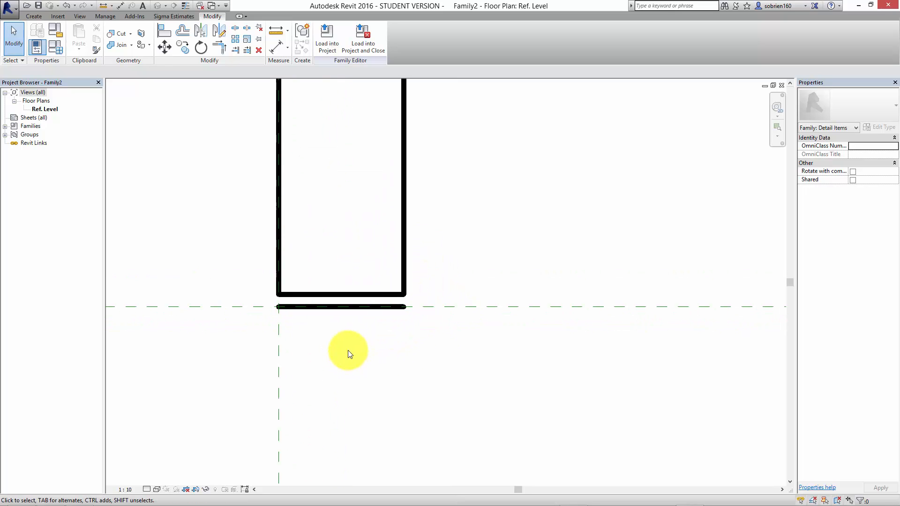
pyautogui.scroll(-2, 353, 340)
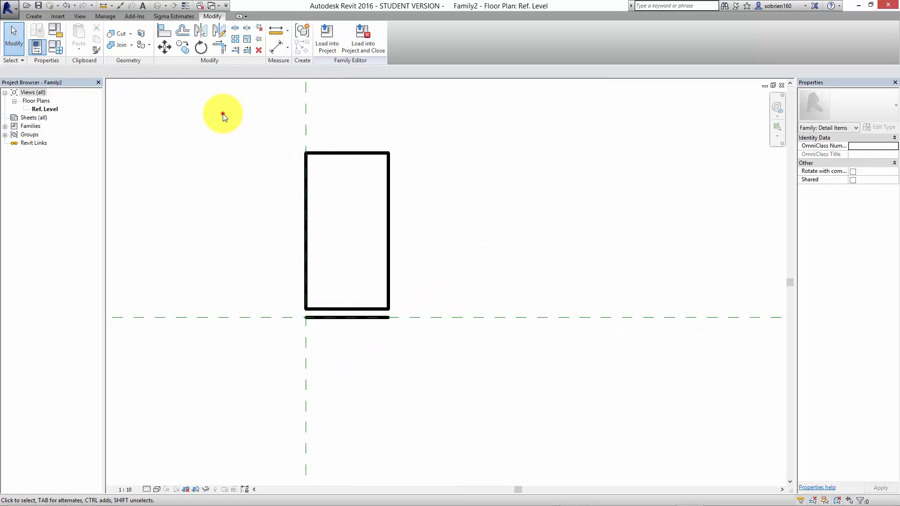
# - Create a rectangular Concrete filled region matching the 100 mm by 190 mm block outline
pyautogui.click(34, 16)
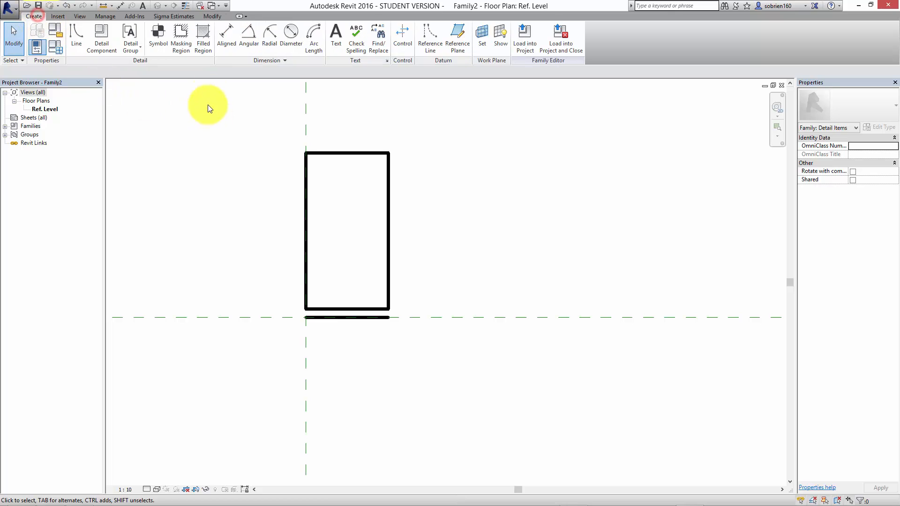
pyautogui.click(204, 40)
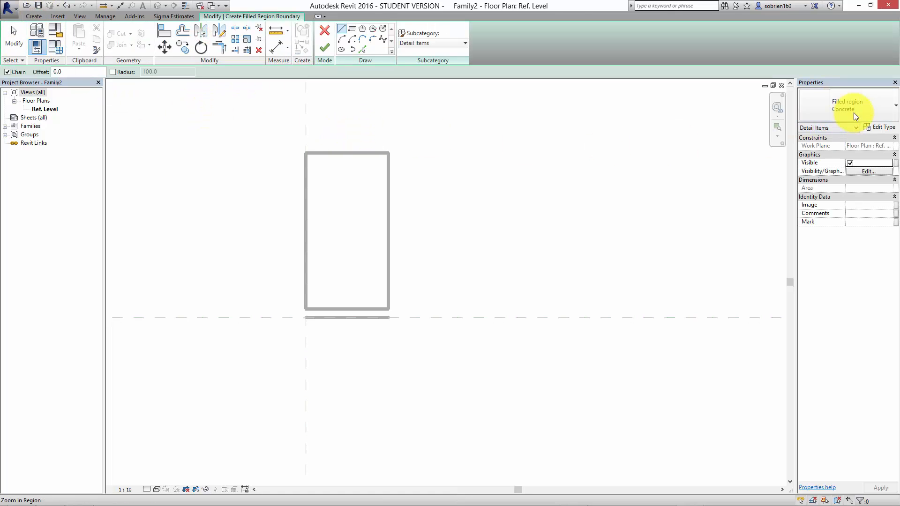
pyautogui.click(884, 109)
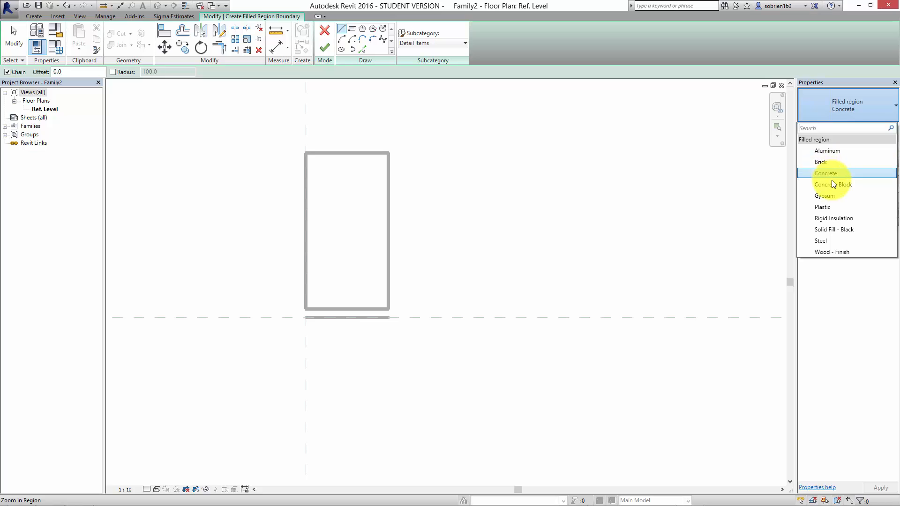
pyautogui.click(850, 105)
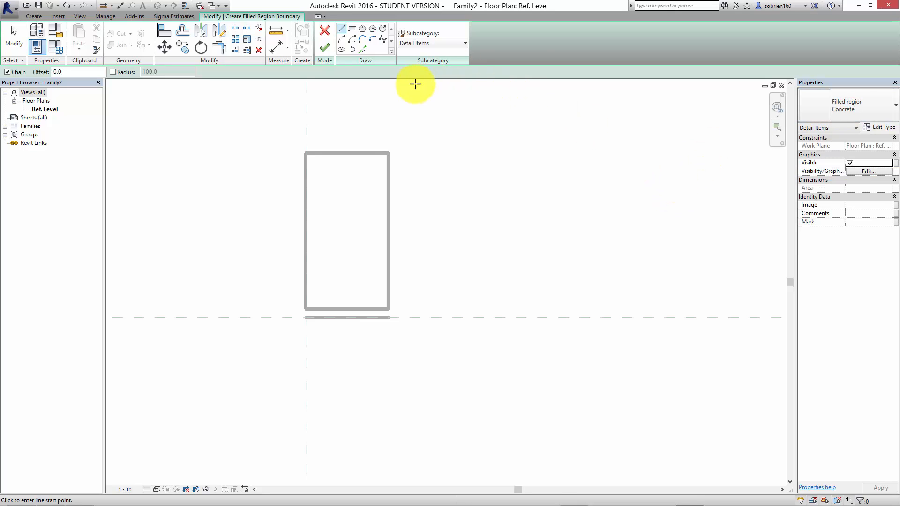
pyautogui.click(352, 29)
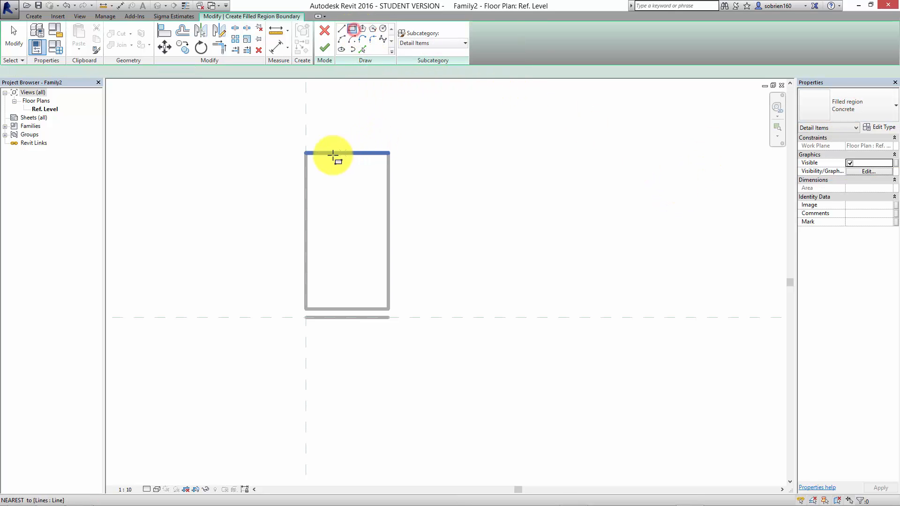
pyautogui.click(308, 155)
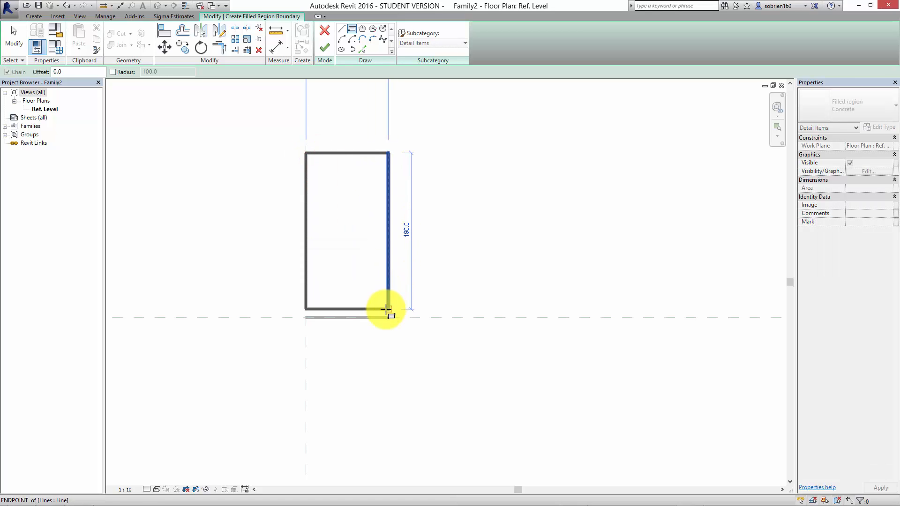
pyautogui.click(389, 309)
pyautogui.click(324, 48)
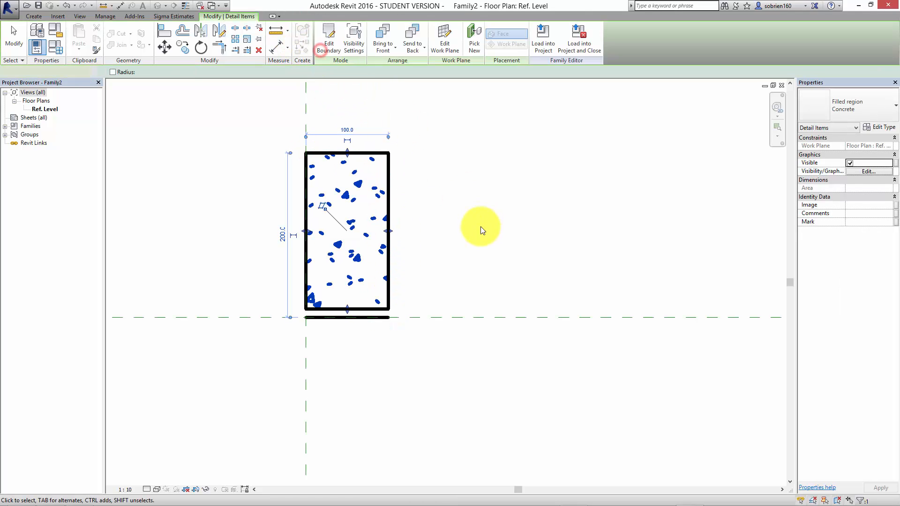
pyautogui.click(476, 230)
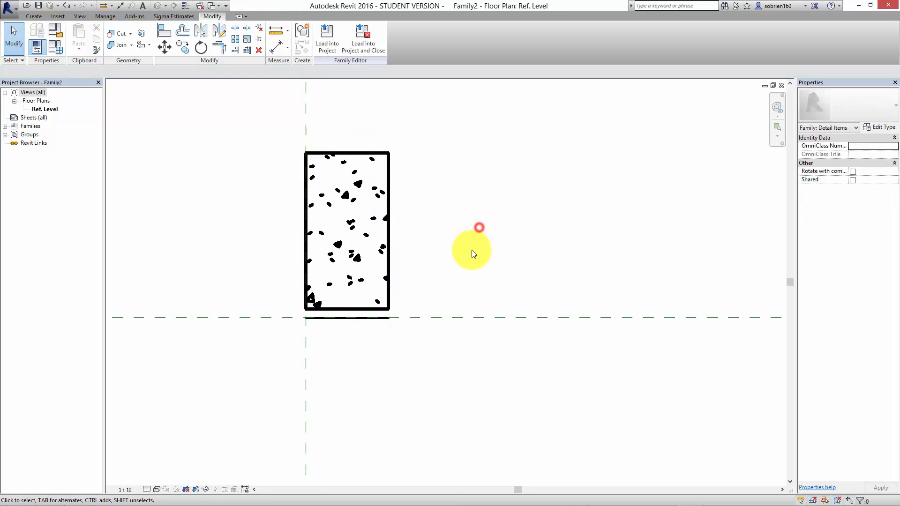
# - Turn on thin line display and draw two short vertical detail lines closing both ends of the 10 mm gap below the block
pyautogui.click(185, 6)
pyautogui.scroll(3, 335, 328)
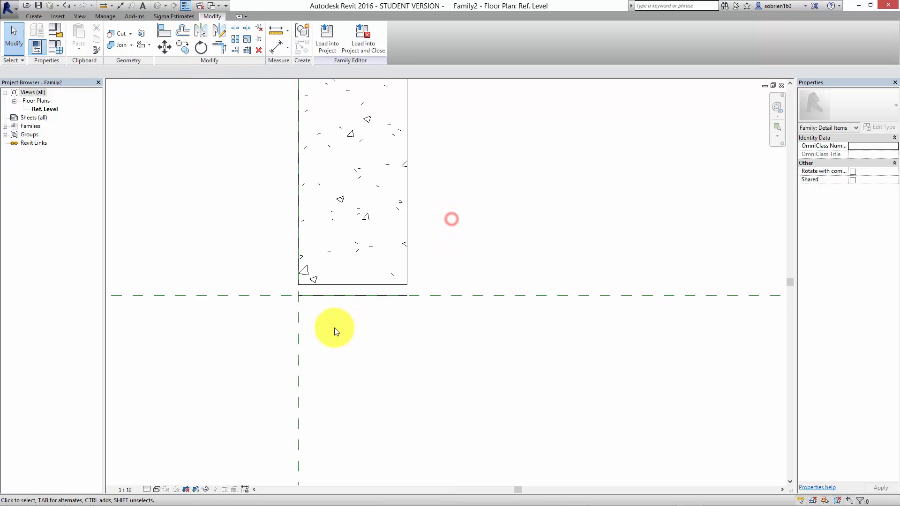
pyautogui.scroll(3, 426, 296)
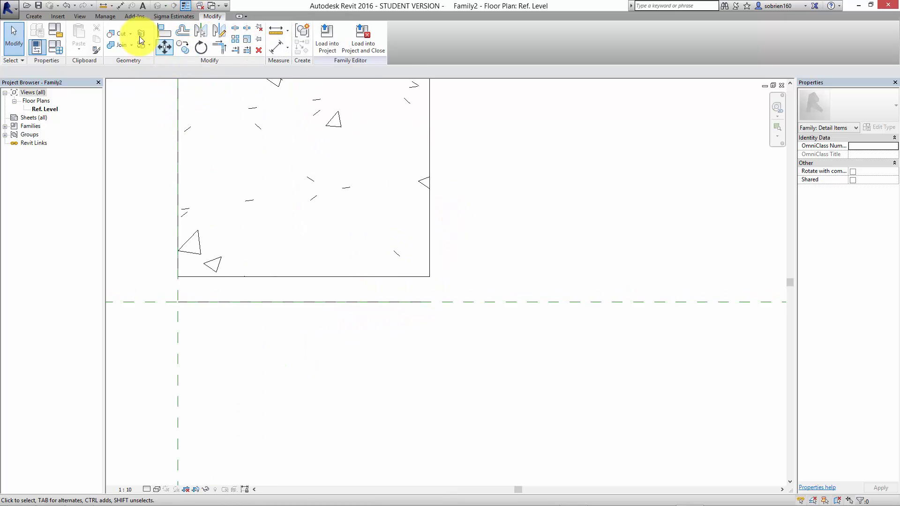
pyautogui.click(35, 16)
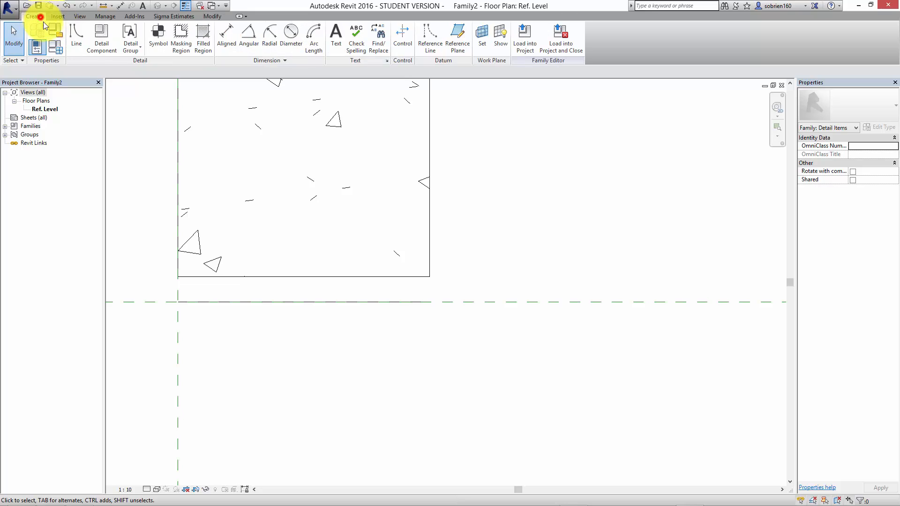
pyautogui.click(75, 39)
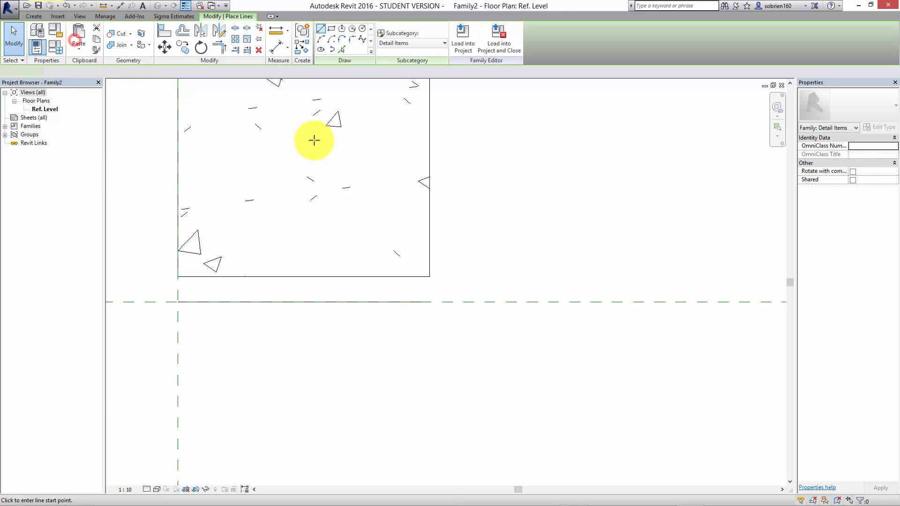
pyautogui.click(428, 278)
pyautogui.click(431, 302)
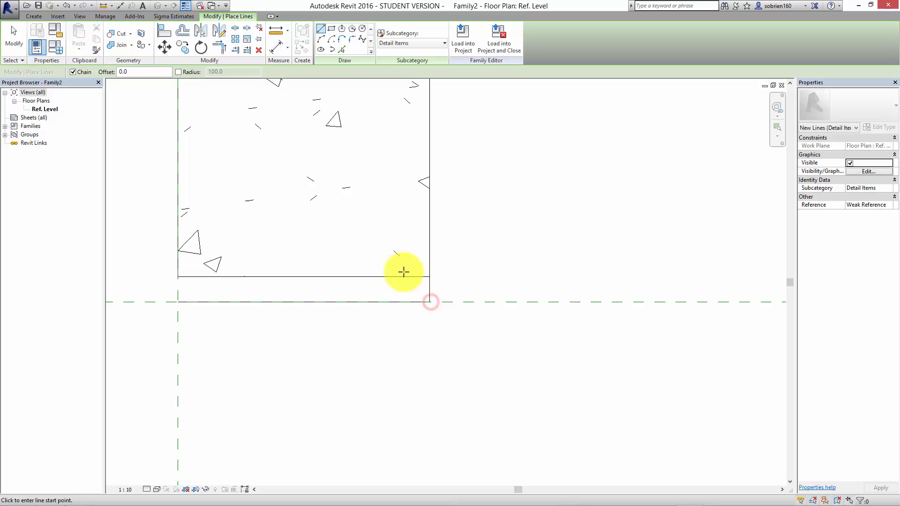
pyautogui.click(181, 278)
pyautogui.click(178, 303)
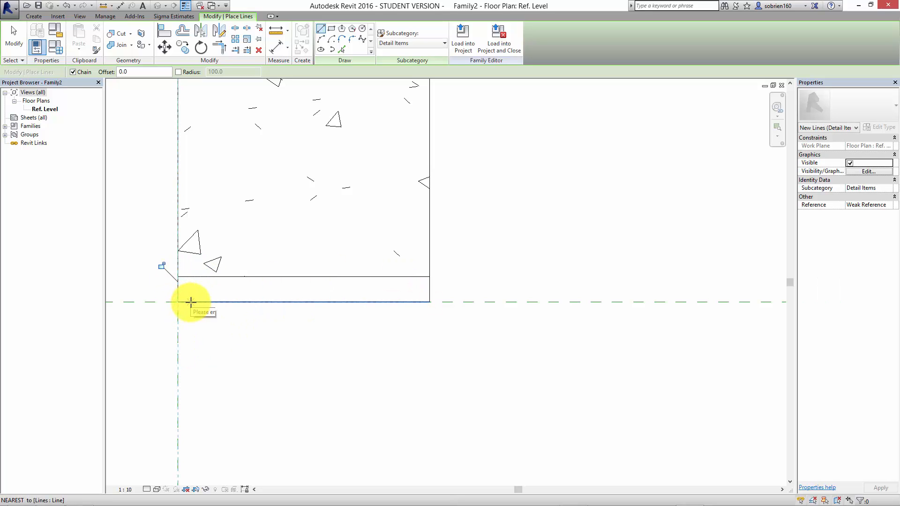
pyautogui.press('Escape')
pyautogui.press('Escape')
# - Assign the Light Lines subcategory to the two short vertical lines closing the gap
pyautogui.click(428, 290)
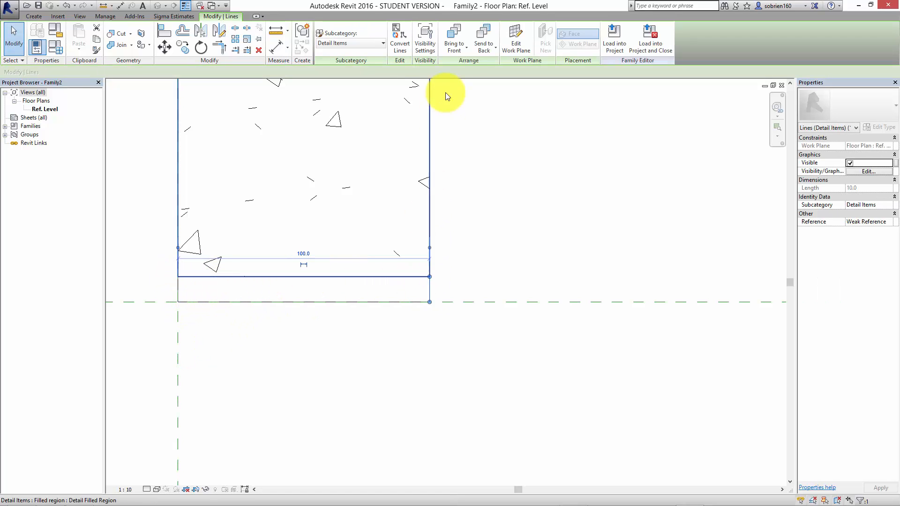
pyautogui.click(356, 44)
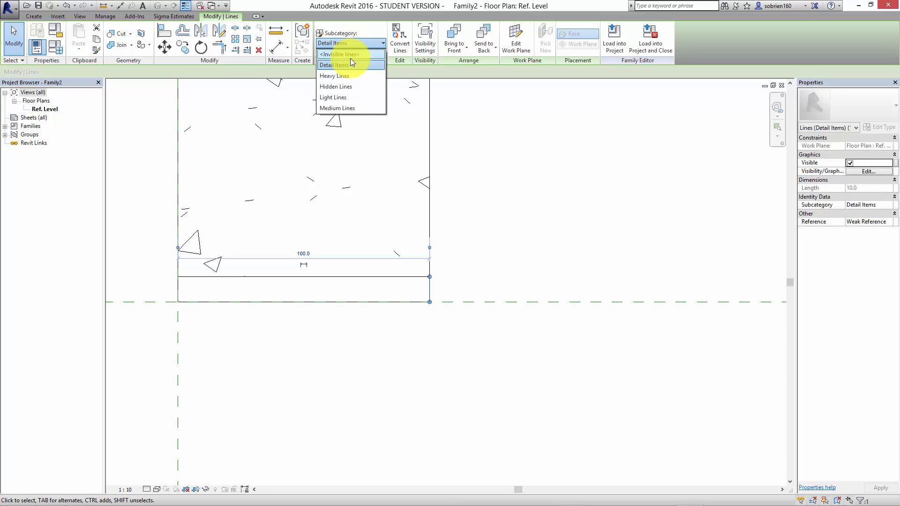
pyautogui.click(342, 93)
pyautogui.click(376, 383)
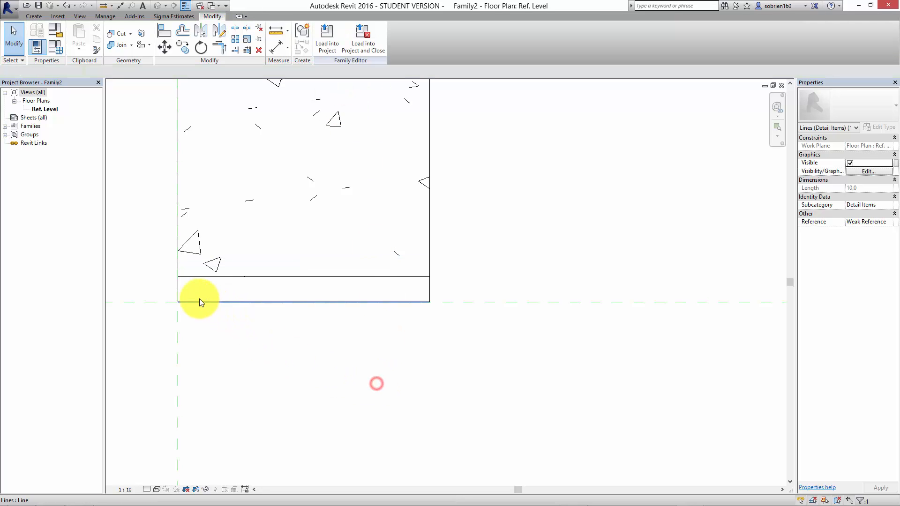
pyautogui.click(178, 288)
pyautogui.click(331, 45)
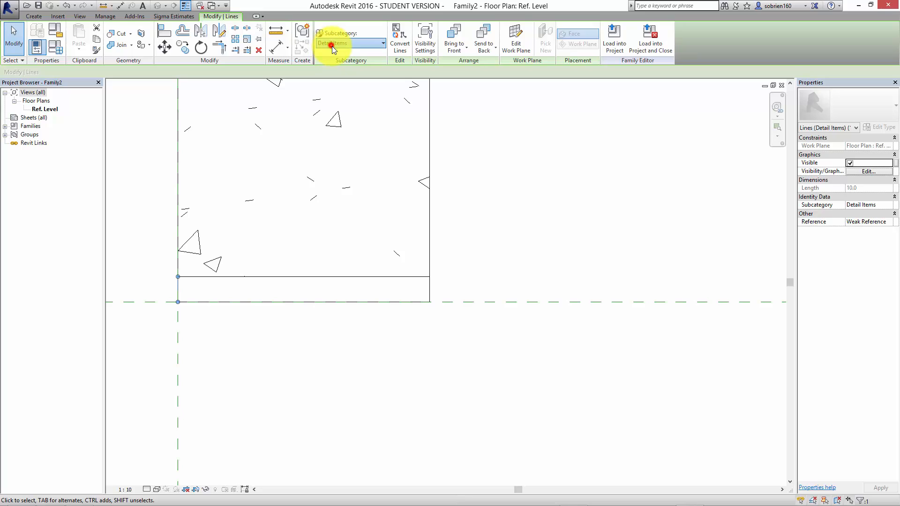
pyautogui.click(336, 98)
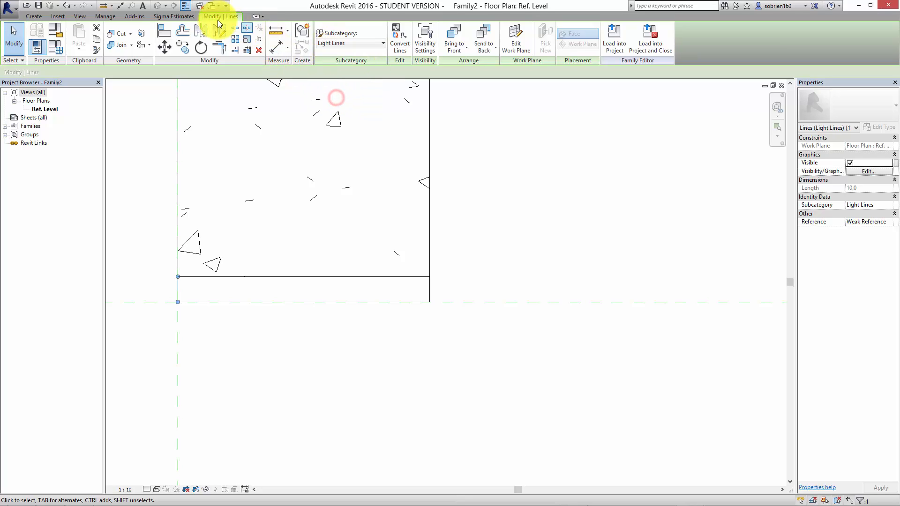
# - Turn off thin line display and examine the line weights around the gap at the block's base
pyautogui.click(187, 7)
pyautogui.press('Escape')
pyautogui.scroll(2, 402, 275)
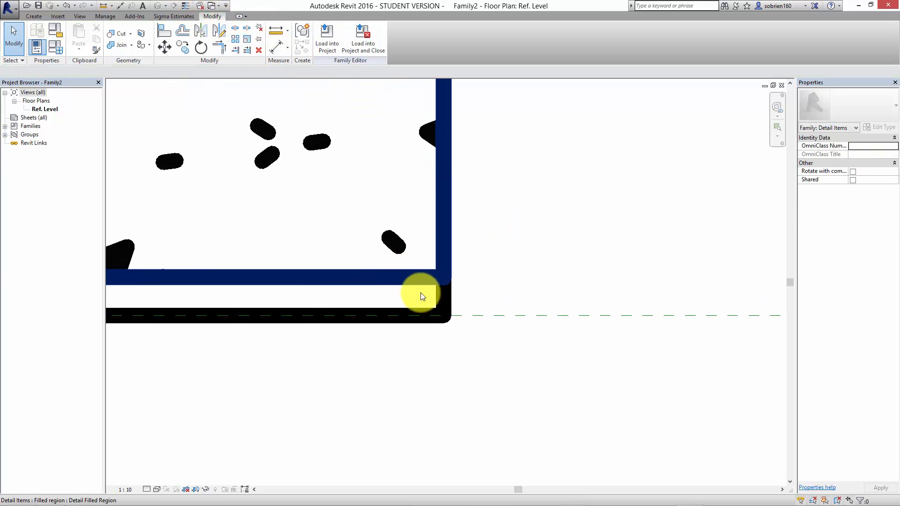
pyautogui.scroll(-3, 440, 308)
pyautogui.scroll(1, 436, 308)
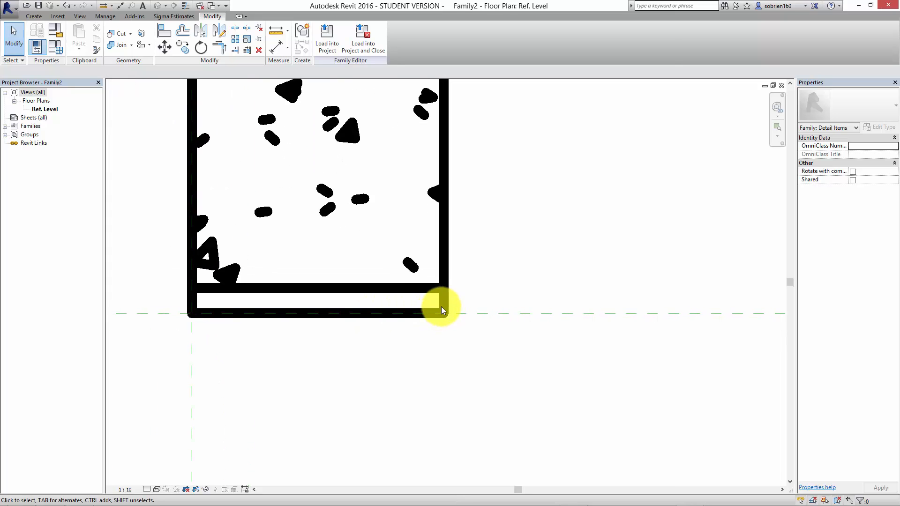
pyautogui.click(446, 303)
pyautogui.click(489, 267)
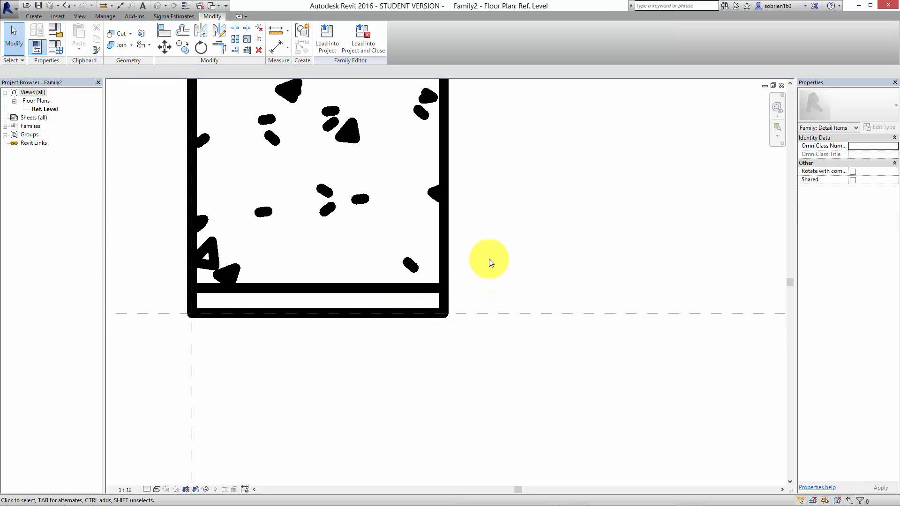
pyautogui.moveTo(494, 276); pyautogui.dragTo(523, 298, button='middle')
pyautogui.scroll(-1, 501, 333)
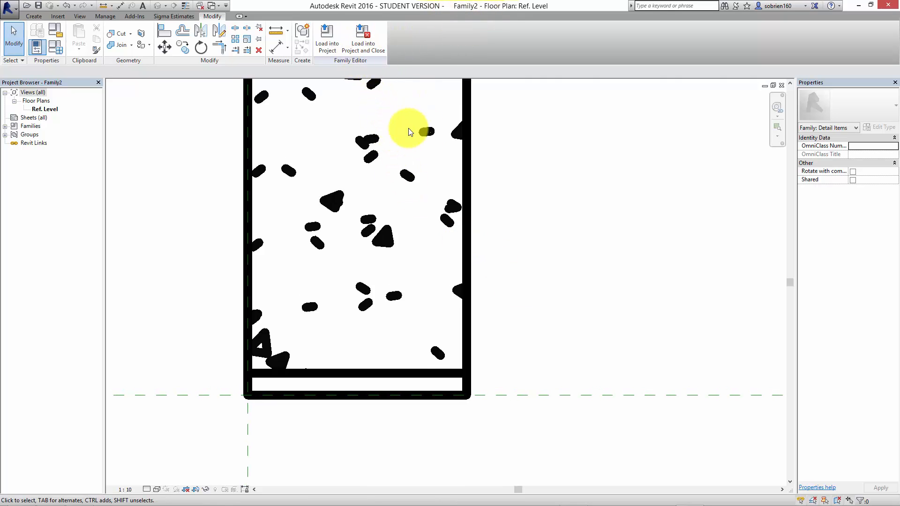
# - Load the block family into the Composite Example project and place one instance beside the building on the Level 1 plan
pyautogui.click(333, 45)
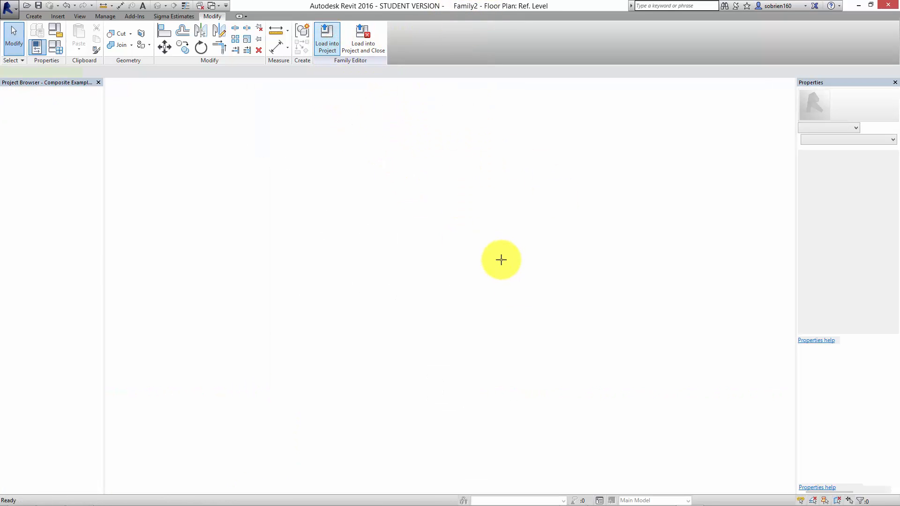
pyautogui.click(426, 309)
pyautogui.scroll(6, 427, 309)
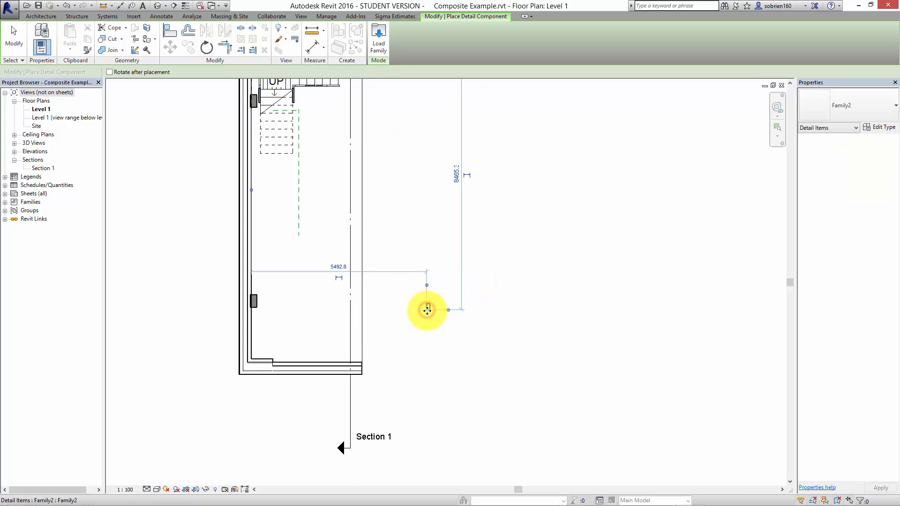
pyautogui.scroll(3, 416, 309)
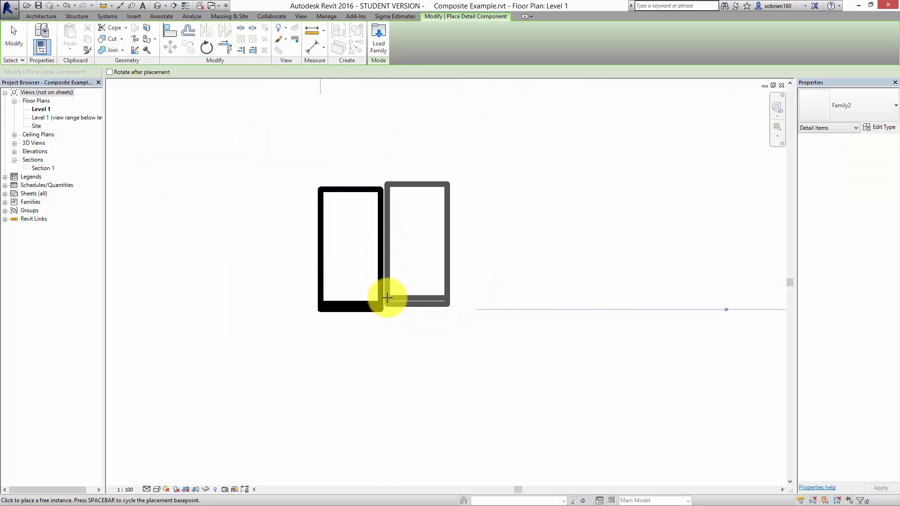
pyautogui.scroll(3, 382, 298)
pyautogui.scroll(-2, 366, 303)
pyautogui.press('Escape')
# - Delete the block instance from the Level 1 plan and open the Section 1 view
pyautogui.click(350, 312)
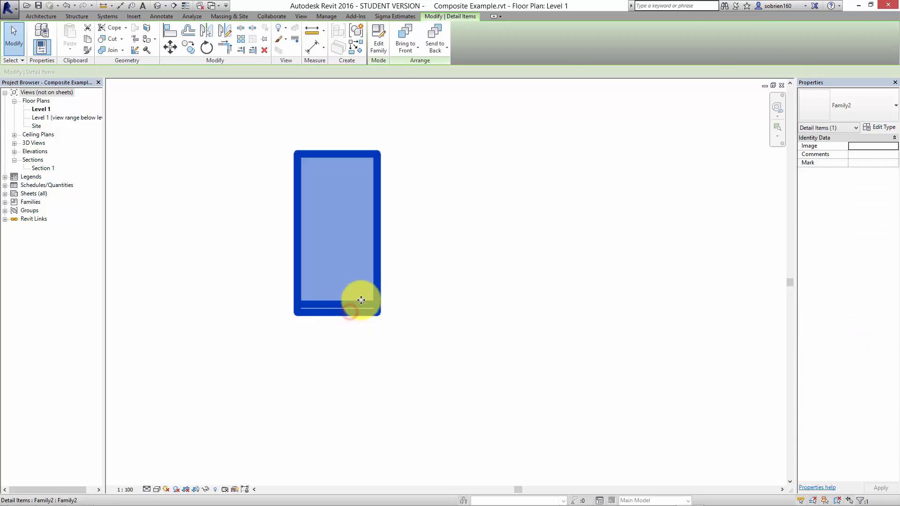
pyautogui.press('Delete')
pyautogui.doubleClick(42, 168)
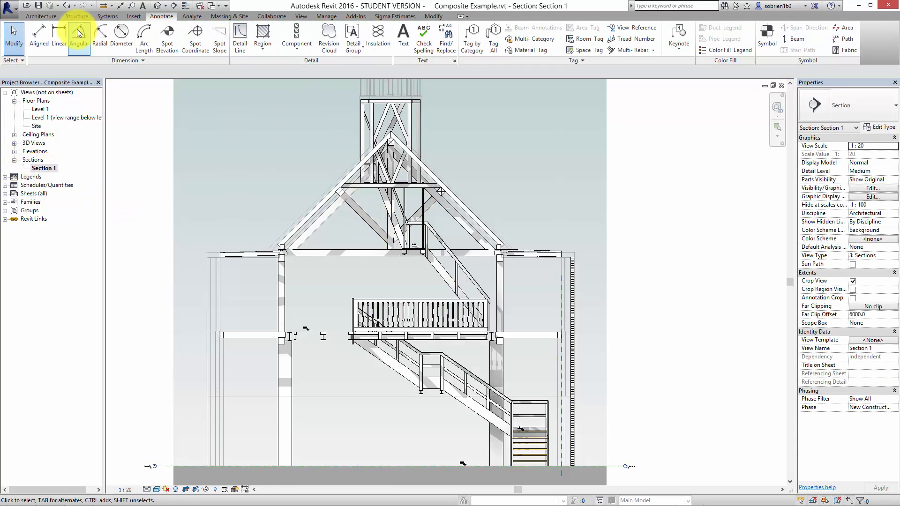
# - Place one Family2 block detail component just above Level 1, outside the brick column at the building's base
pyautogui.click(301, 51)
pyautogui.click(303, 64)
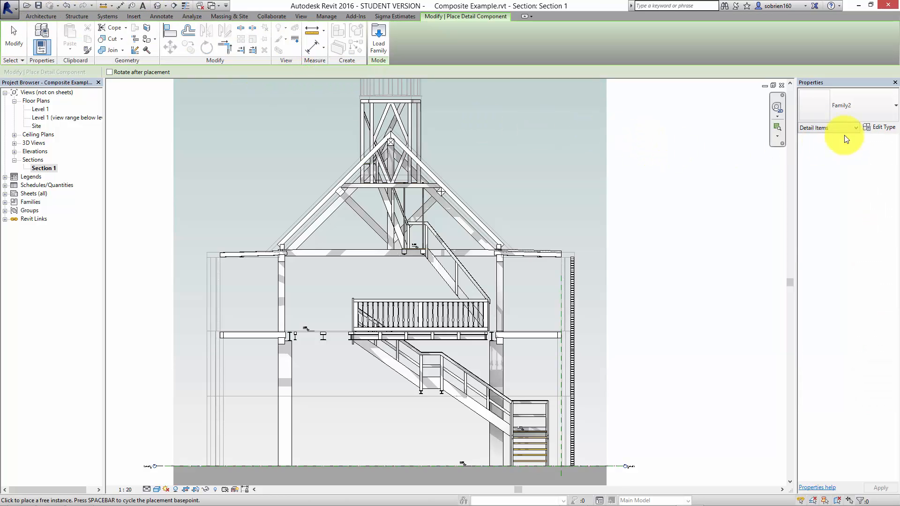
pyautogui.scroll(3, 561, 485)
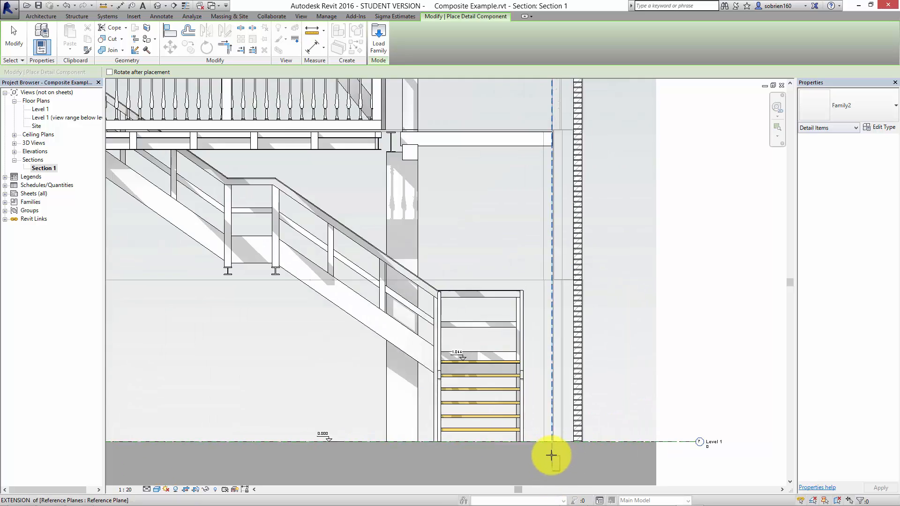
pyautogui.scroll(4, 552, 454)
pyautogui.scroll(6, 718, 403)
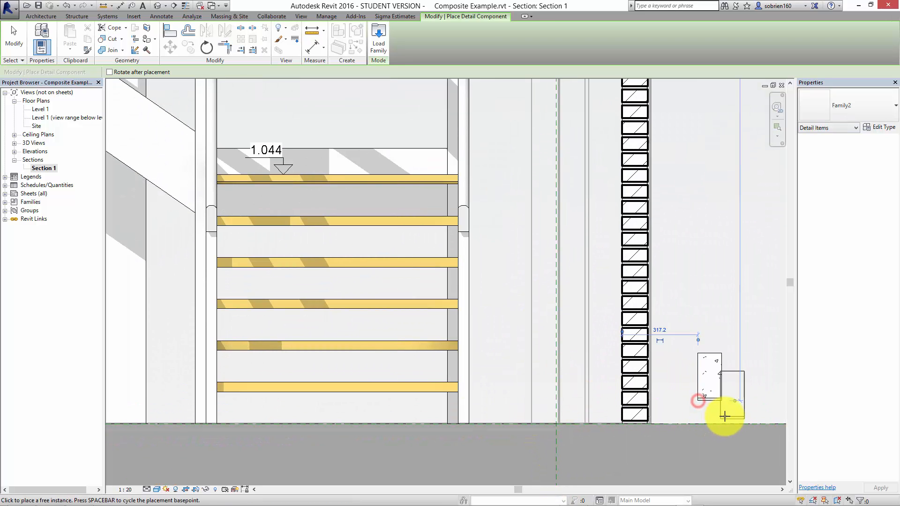
pyautogui.moveTo(723, 394); pyautogui.dragTo(542, 346, button='middle')
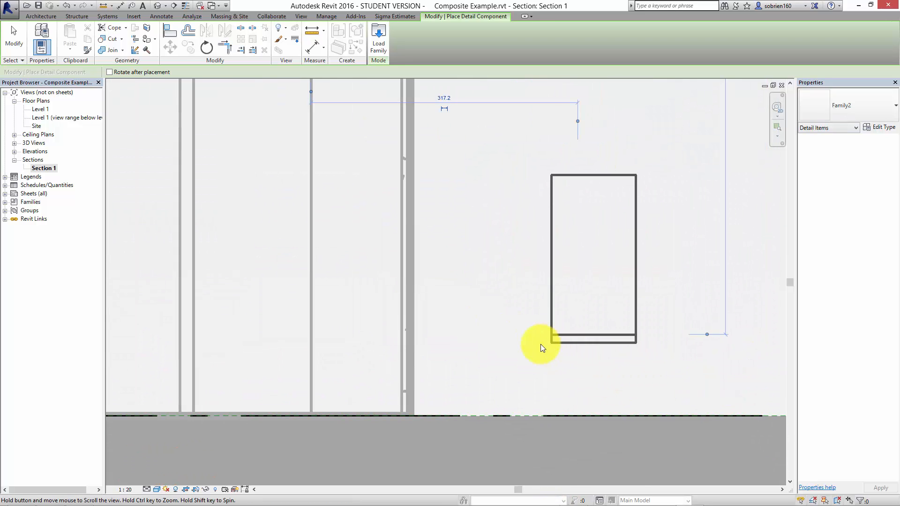
pyautogui.scroll(-2, 544, 346)
pyautogui.scroll(-2, 552, 368)
pyautogui.scroll(-3, 404, 358)
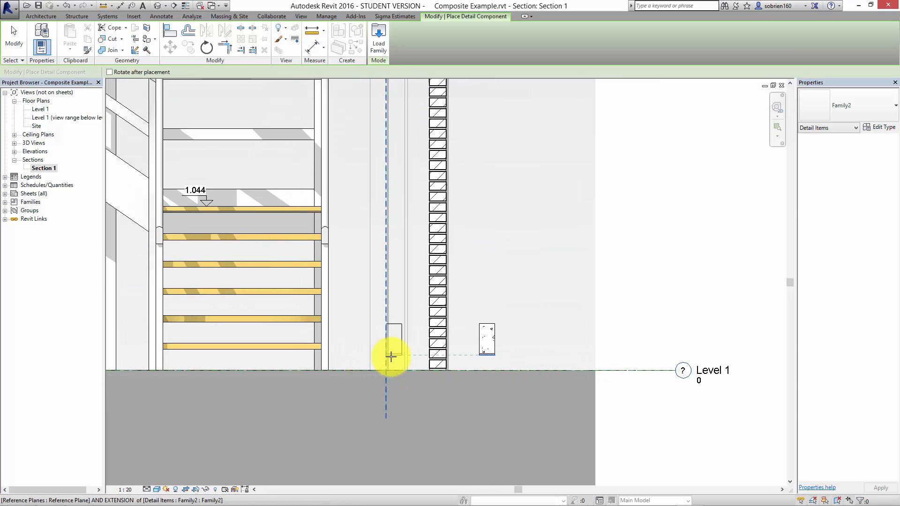
pyautogui.press('Escape')
pyautogui.press('Escape')
# - Examine the placed block's outline, base joint and concrete hatching beside the brick column
pyautogui.scroll(4, 497, 350)
pyautogui.scroll(-3, 497, 350)
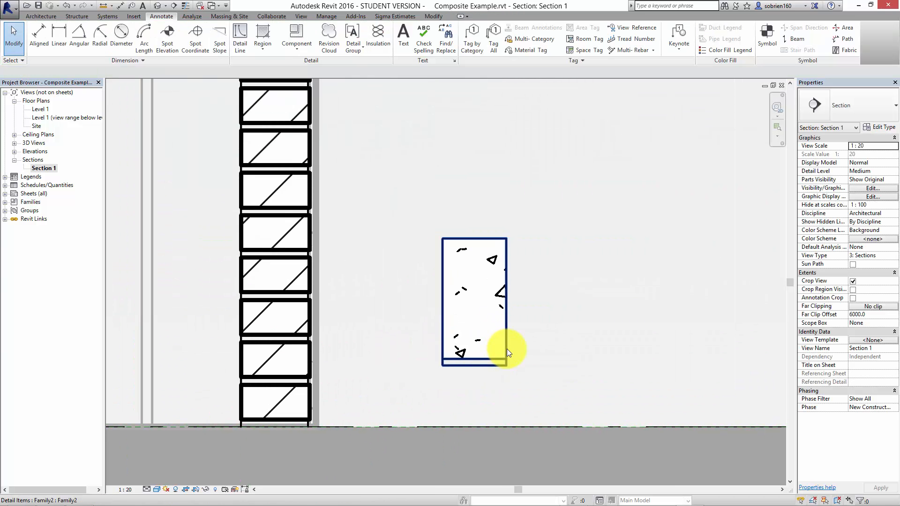
pyautogui.scroll(1, 461, 382)
pyautogui.scroll(-7, 463, 378)
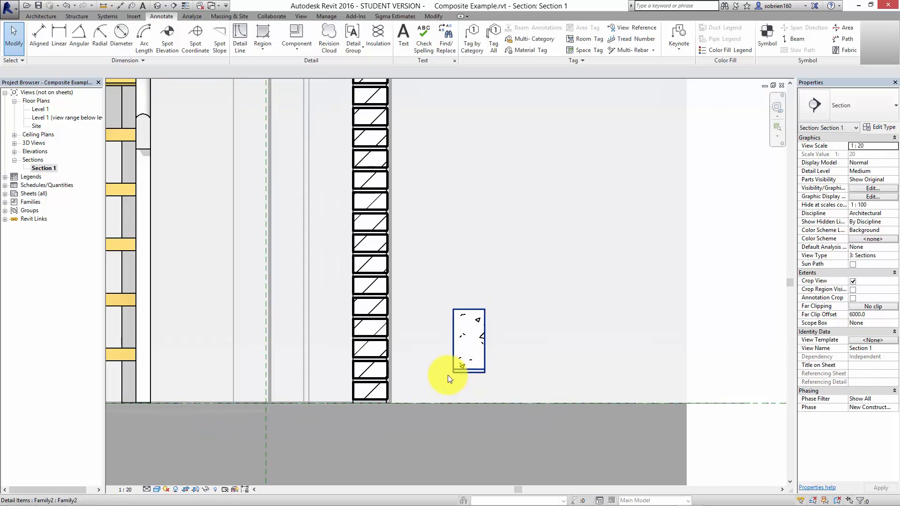
pyautogui.moveTo(443, 375); pyautogui.dragTo(480, 335, button='middle')
pyautogui.scroll(-1, 480, 335)
pyautogui.click(489, 337)
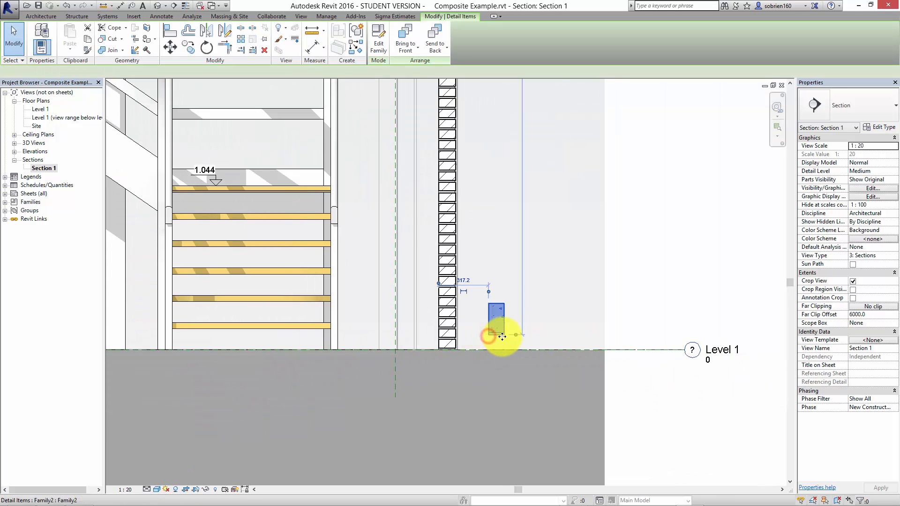
pyautogui.click(678, 302)
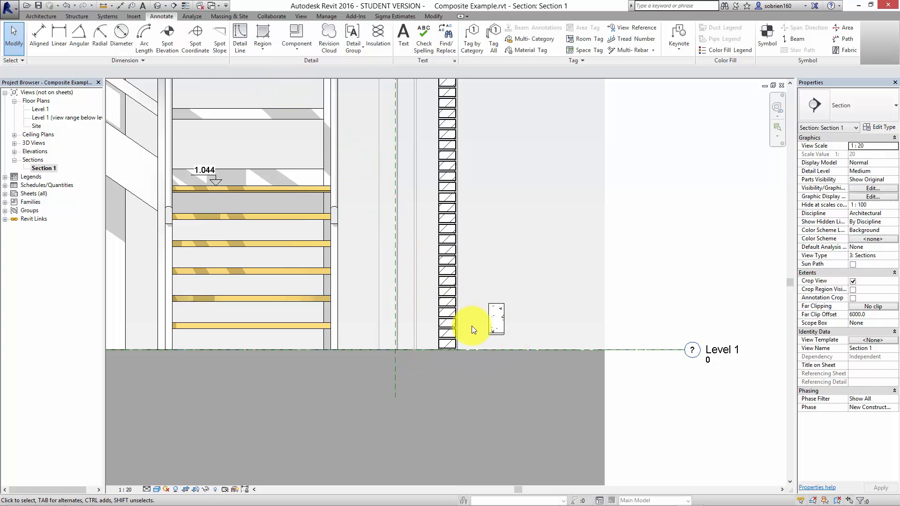
# - Draw a vertical Brick repeating detail component about 767 mm tall, outside the single block
pyautogui.click(289, 50)
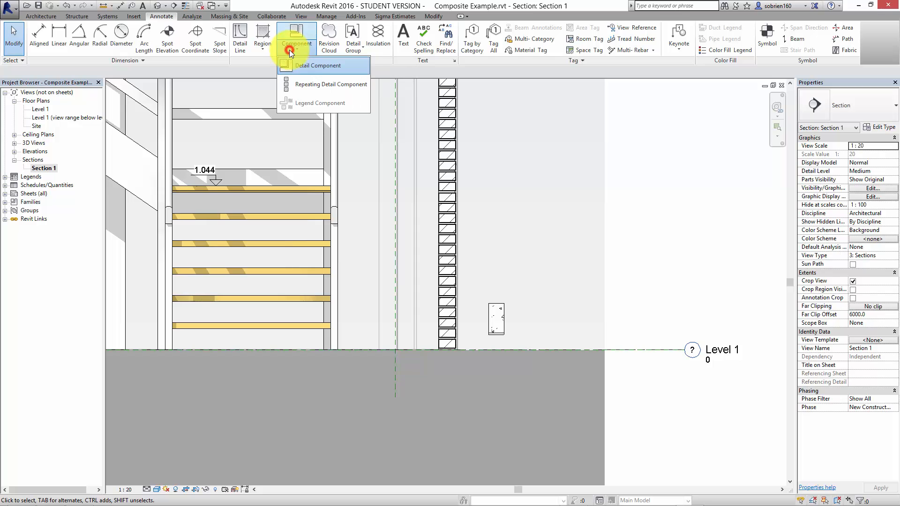
pyautogui.click(300, 86)
pyautogui.click(545, 311)
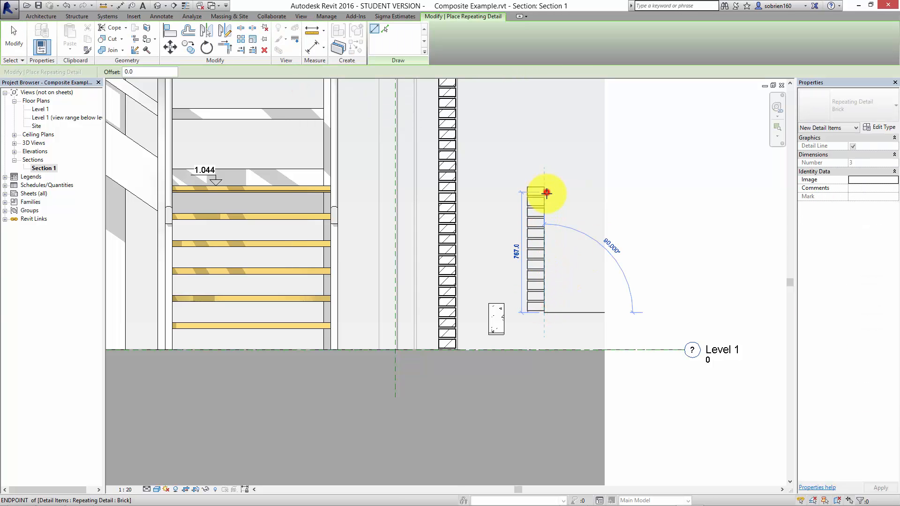
pyautogui.click(546, 193)
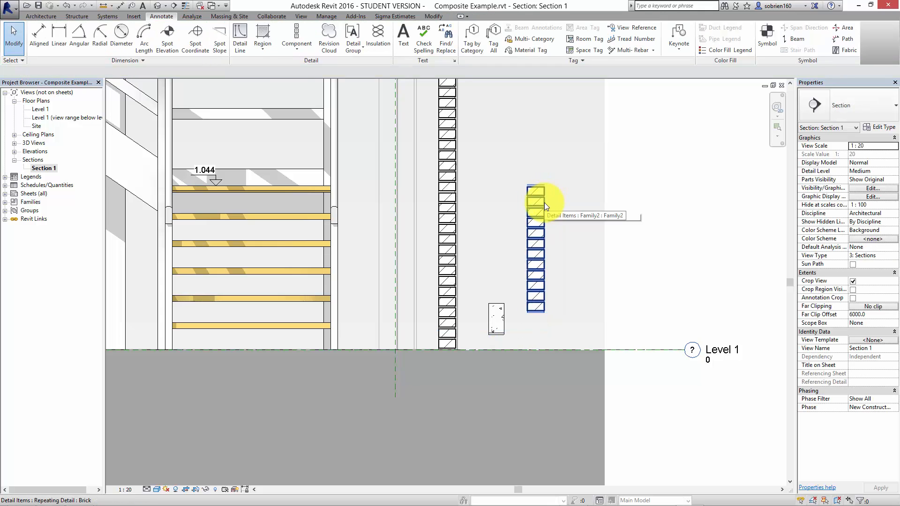
# - Duplicate the new run's repeating detail type as Repeating Block, using Family2 as its detail and a spacing of 200
pyautogui.click(884, 127)
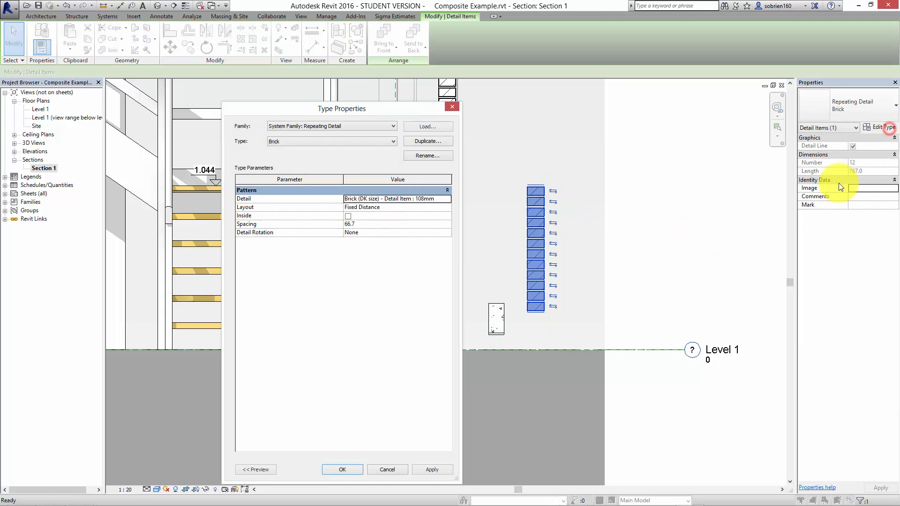
pyautogui.click(424, 142)
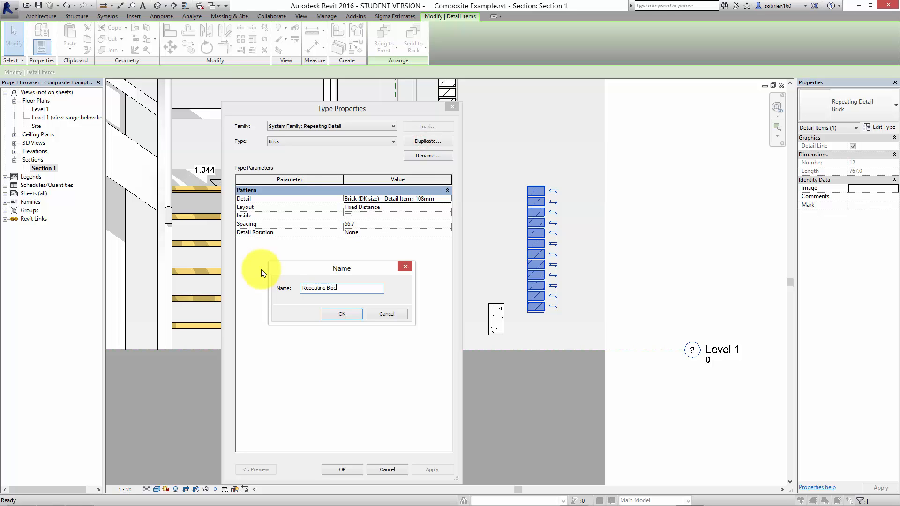
pyautogui.click(334, 315)
pyautogui.click(448, 200)
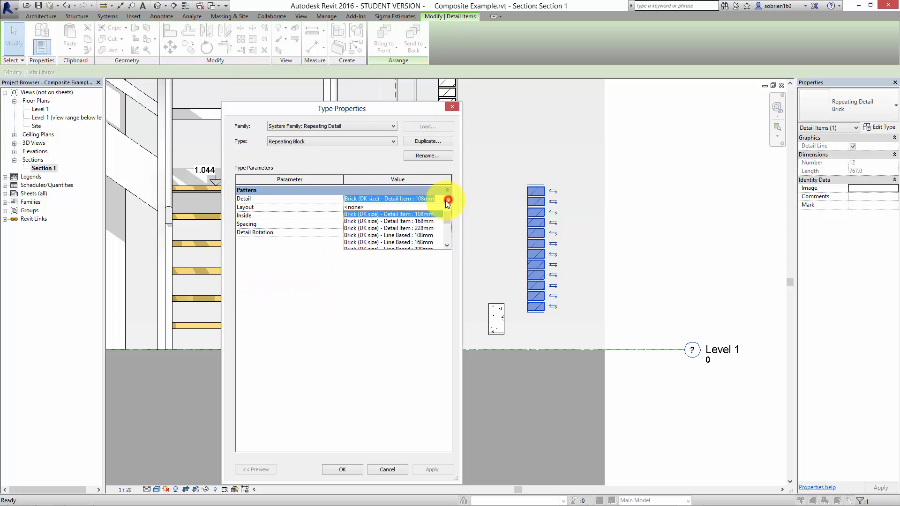
pyautogui.moveTo(448, 216); pyautogui.dragTo(448, 224)
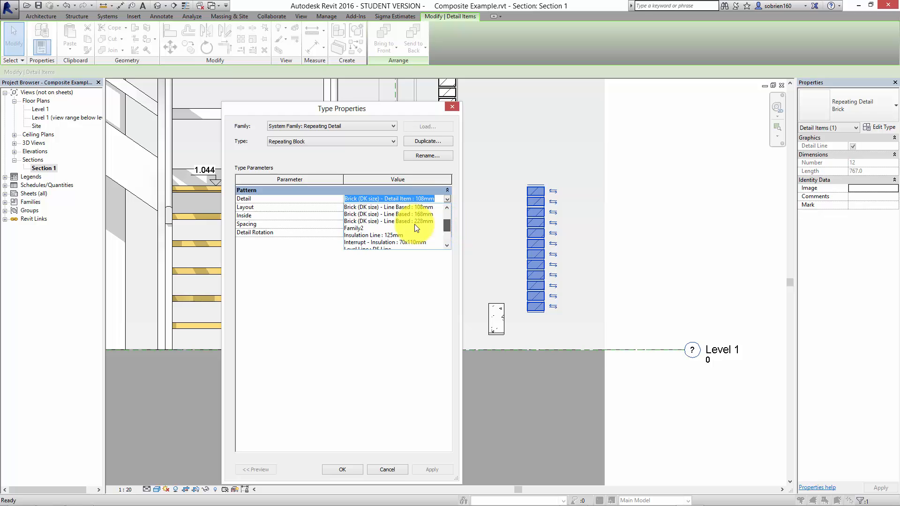
pyautogui.click(375, 229)
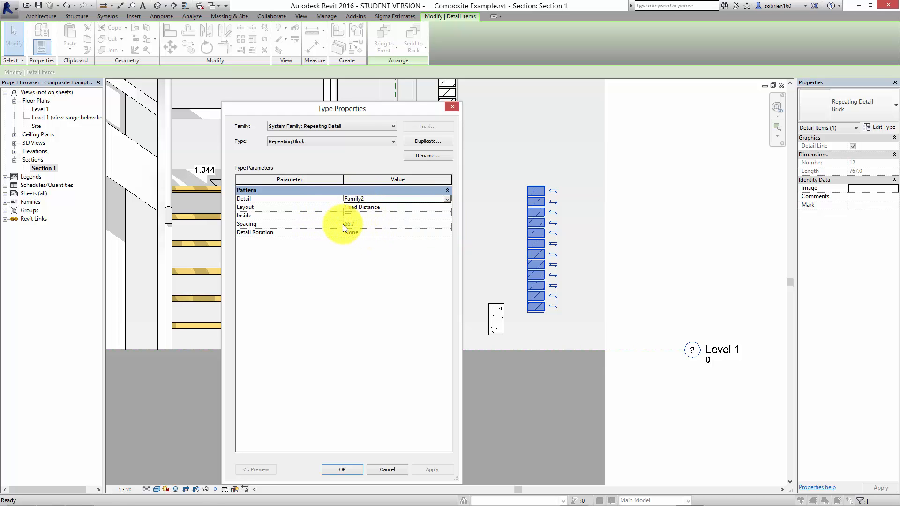
pyautogui.click(358, 224)
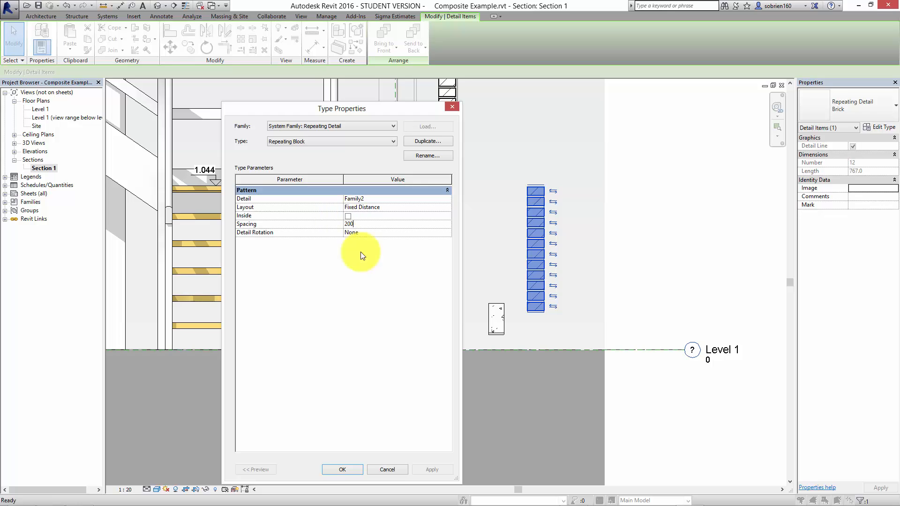
pyautogui.click(337, 468)
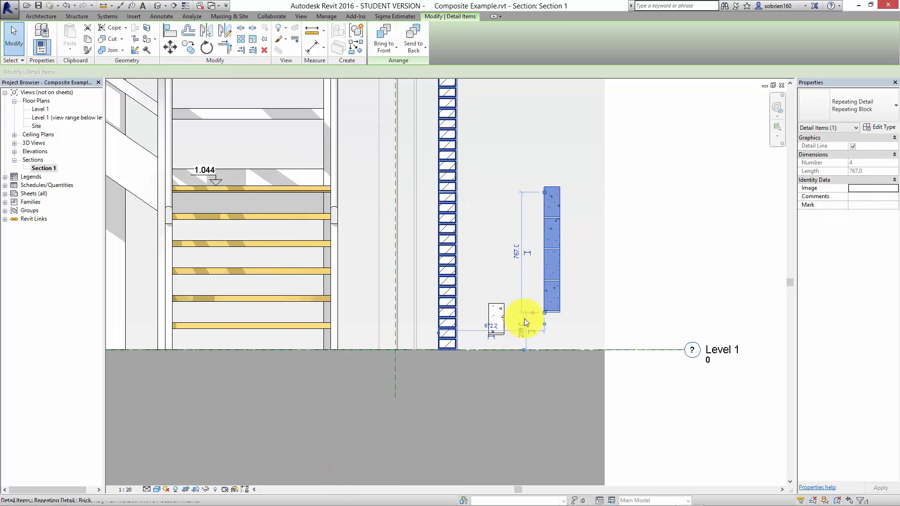
pyautogui.click(591, 302)
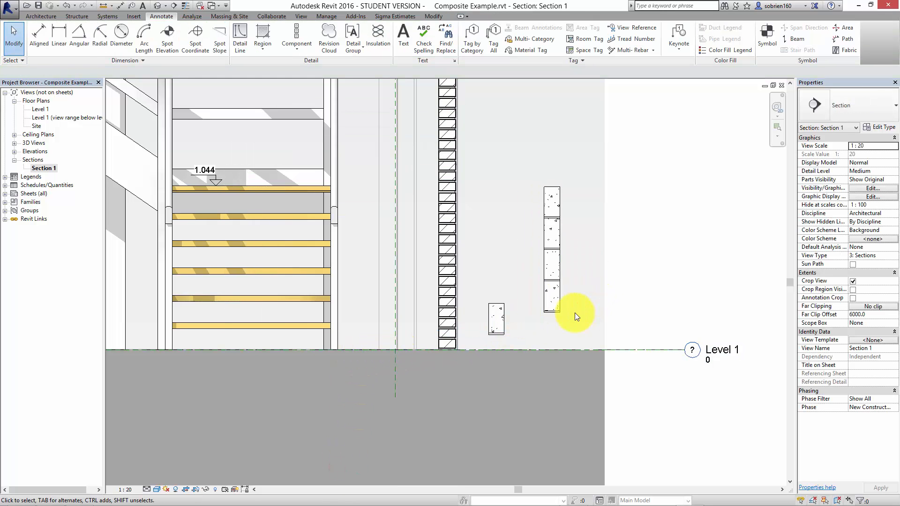
# - Stretch the repeating block run upward to a length of about 4427 mm, leaning slightly away from the brick column
pyautogui.click(565, 281)
pyautogui.moveTo(544, 193); pyautogui.dragTo(540, 119)
pyautogui.scroll(-5, 523, 368)
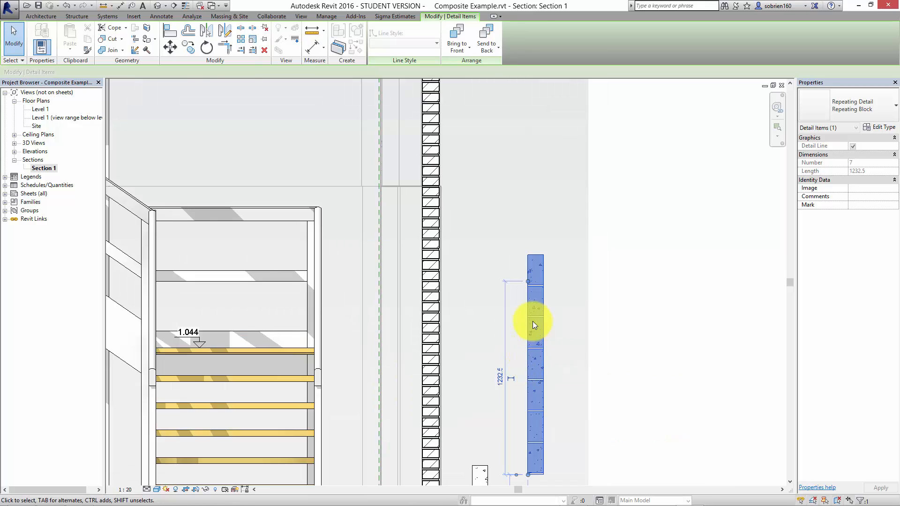
pyautogui.moveTo(520, 348); pyautogui.dragTo(536, 85)
pyautogui.click(554, 269)
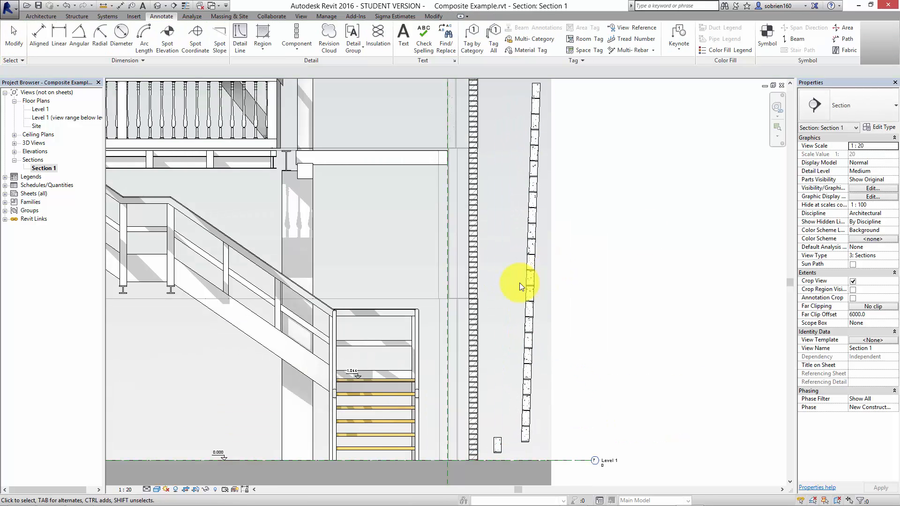
pyautogui.scroll(4, 527, 288)
pyautogui.click(537, 287)
pyautogui.moveTo(524, 281); pyautogui.dragTo(523, 252, button='middle')
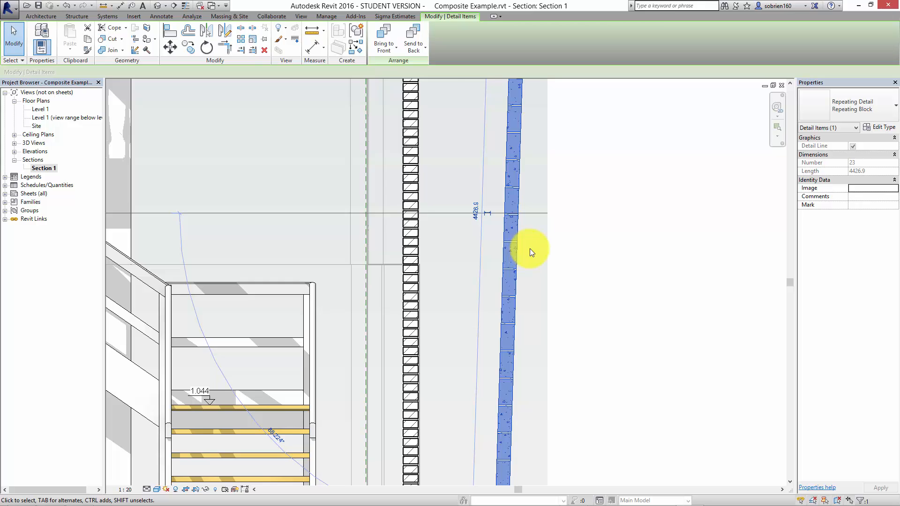
pyautogui.scroll(-2, 530, 248)
pyautogui.scroll(-2, 515, 285)
# - Delete the repeating block run and the single block beside the brick column
pyautogui.press('Escape')
pyautogui.click(514, 216)
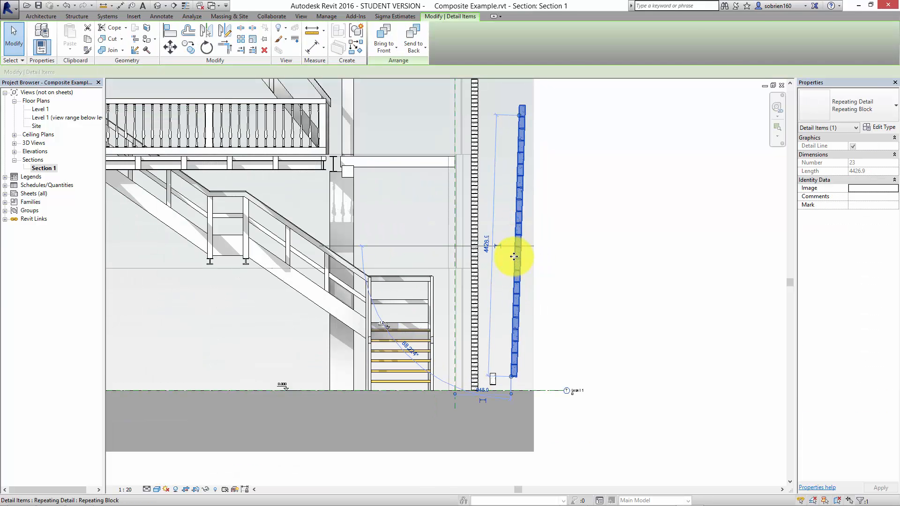
pyautogui.press('Escape')
pyautogui.scroll(4, 483, 397)
pyautogui.click(486, 400)
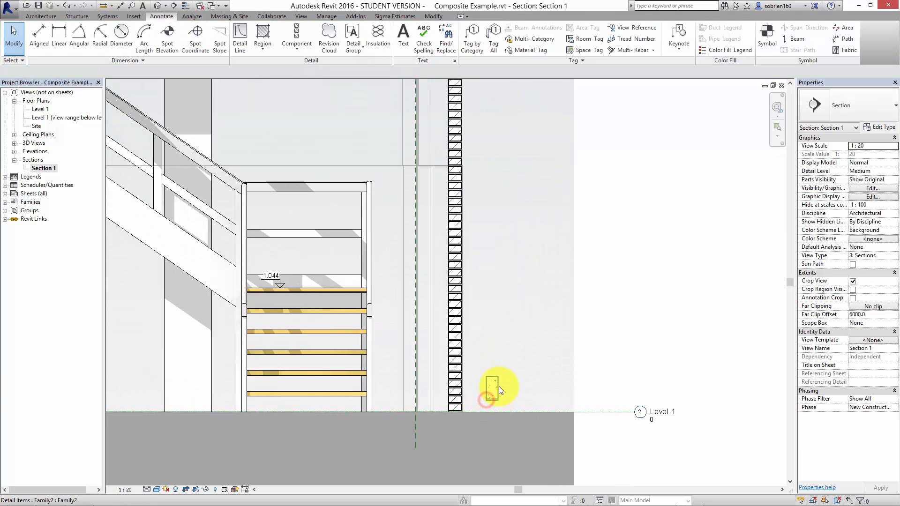
pyautogui.click(497, 390)
pyautogui.press('Escape')
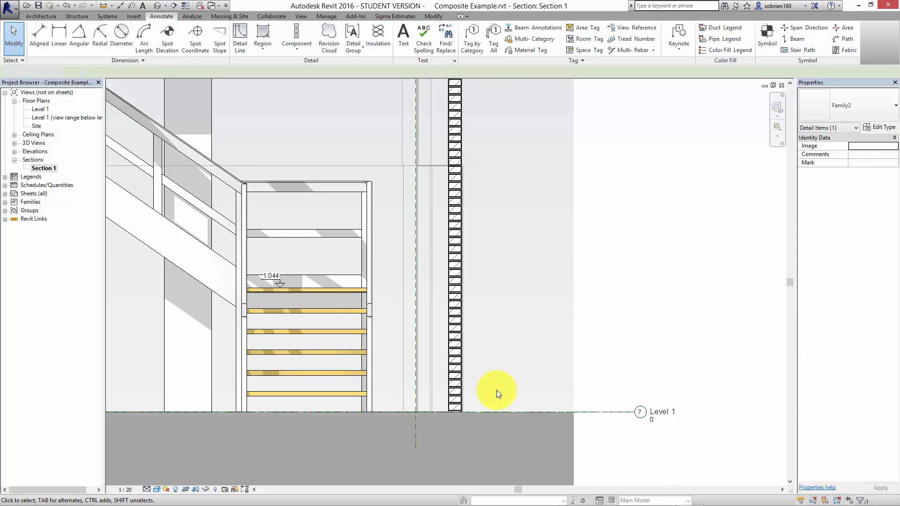
# - Place a Pantile detail component along the upper edge of the rafter on the brick column's side, from the ridge down to the eaves
pyautogui.scroll(-2, 505, 241)
pyautogui.scroll(-2, 470, 173)
pyautogui.moveTo(474, 190); pyautogui.dragTo(498, 383, button='middle')
pyautogui.moveTo(390, 230); pyautogui.dragTo(486, 304, button='middle')
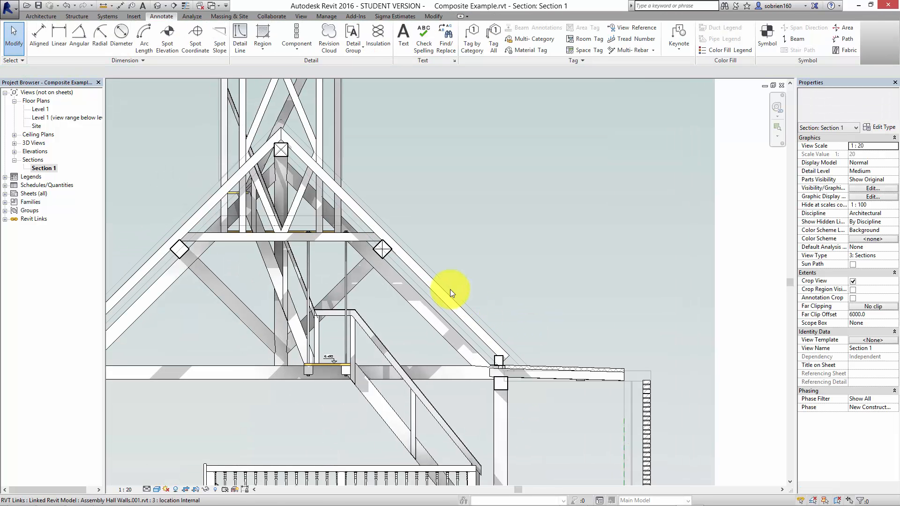
pyautogui.moveTo(410, 243)
pyautogui.mouseDown(button='middle')
pyautogui.moveTo(490, 324)
pyautogui.moveTo(485, 220)
pyautogui.moveTo(512, 189)
pyautogui.mouseUp(button='middle')
pyautogui.moveTo(541, 241); pyautogui.dragTo(542, 212, button='middle')
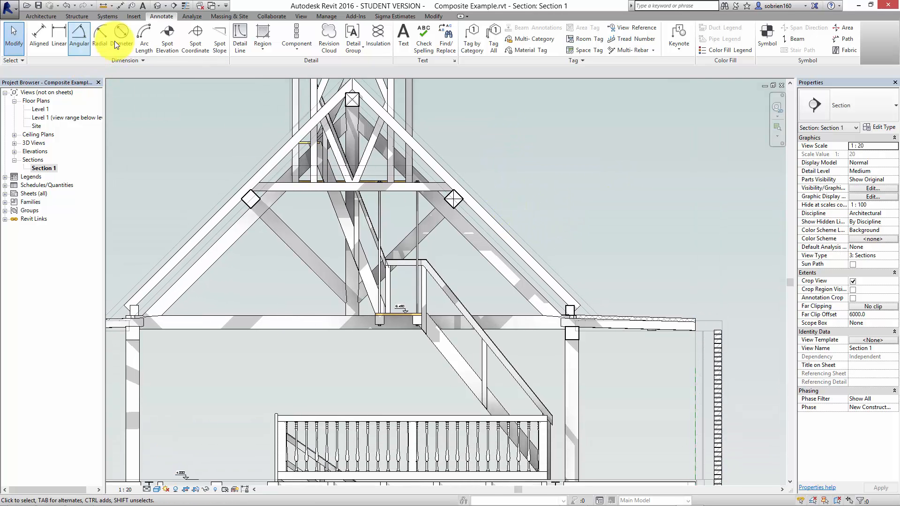
pyautogui.click(297, 50)
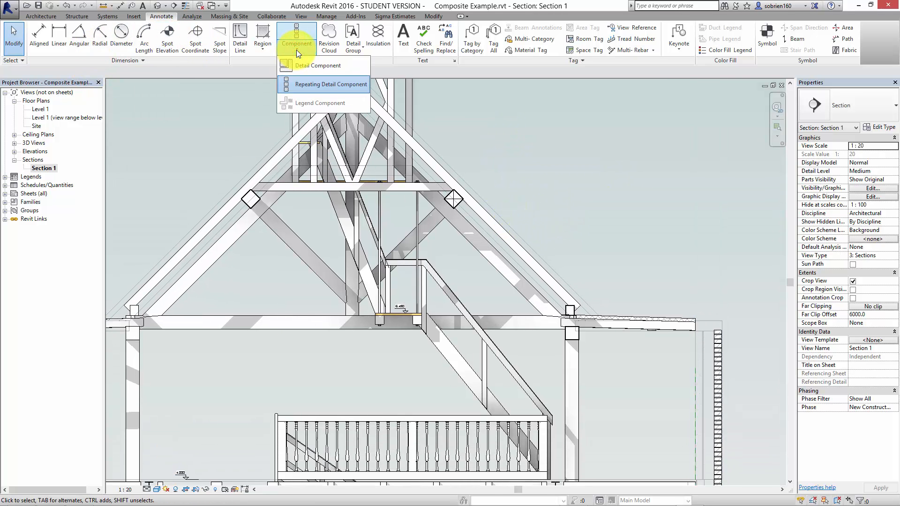
pyautogui.click(300, 66)
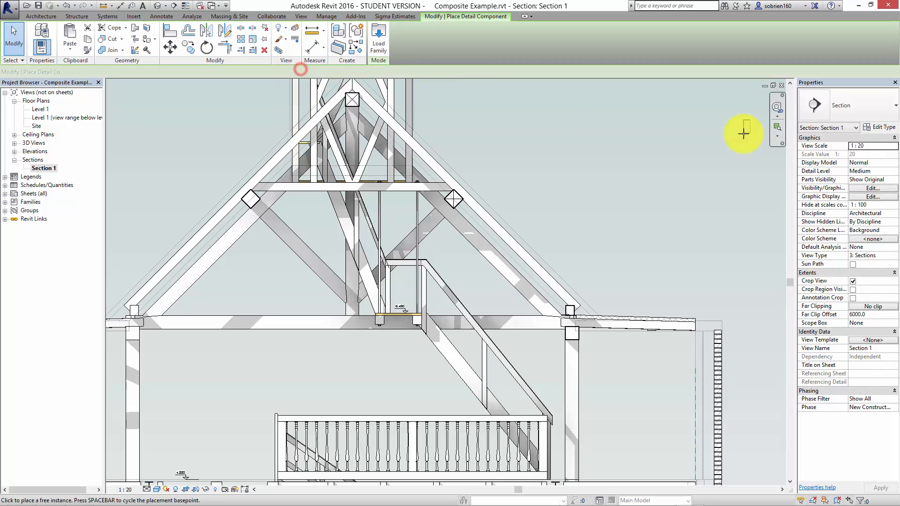
pyautogui.click(883, 114)
pyautogui.scroll(-5, 898, 229)
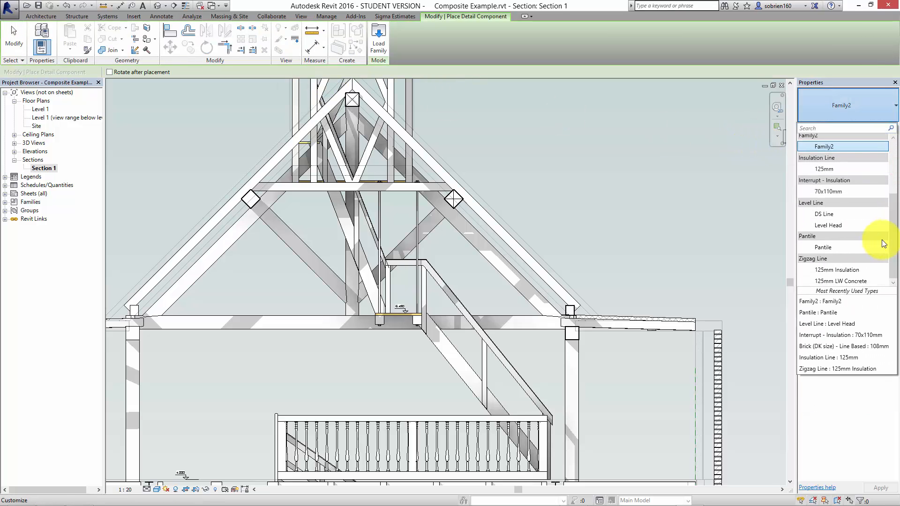
pyautogui.click(845, 247)
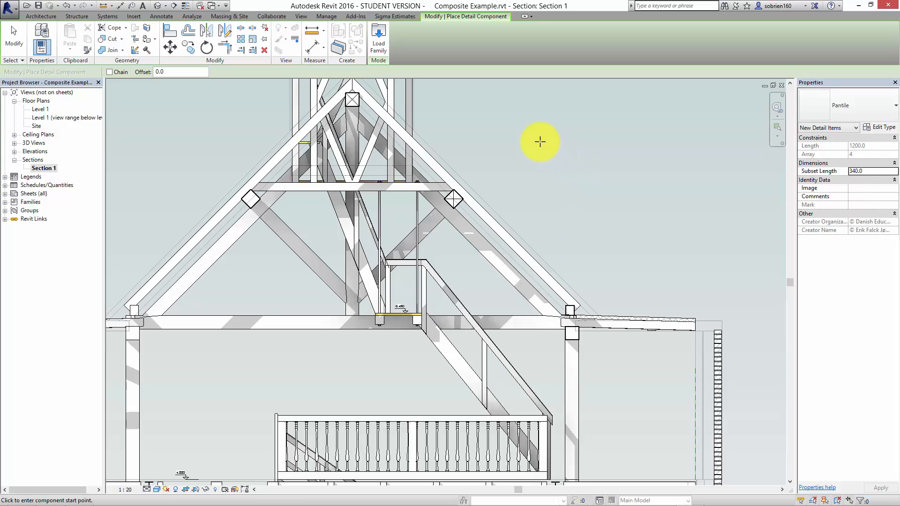
pyautogui.scroll(2, 375, 187)
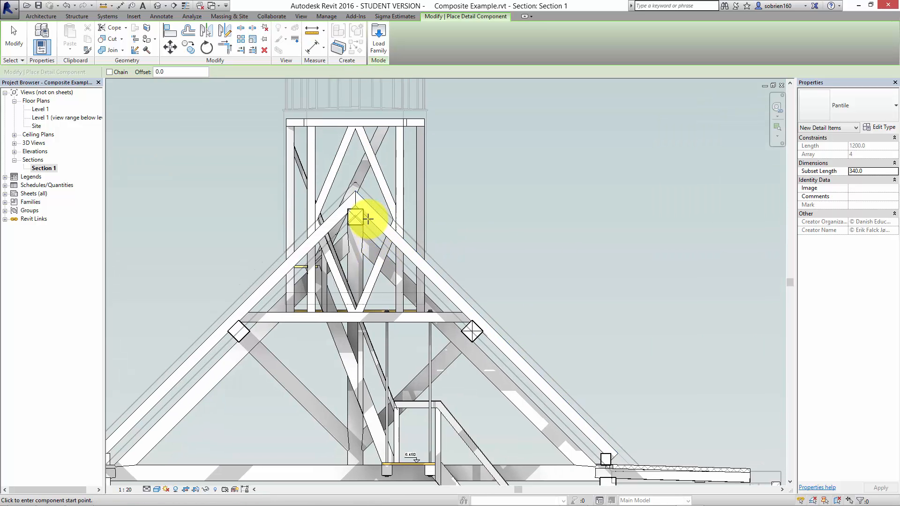
pyautogui.scroll(4, 368, 219)
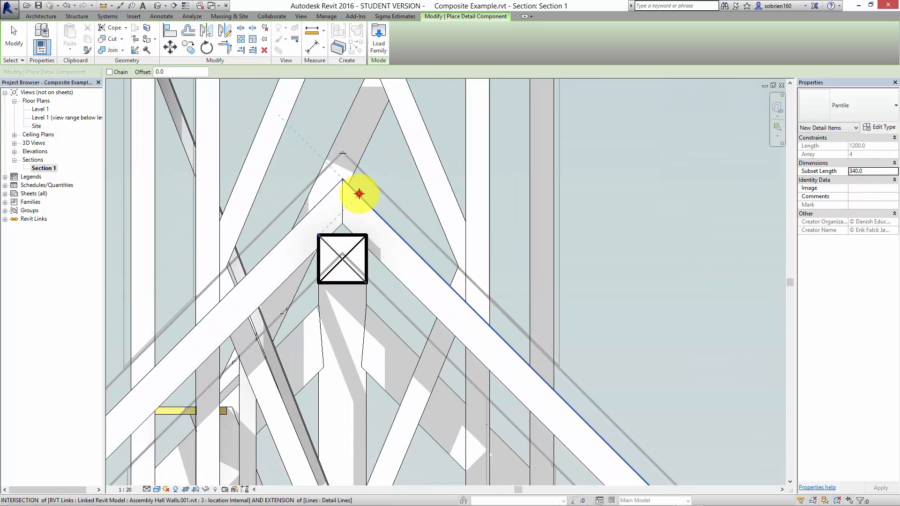
pyautogui.click(359, 194)
pyautogui.scroll(-2, 518, 348)
pyautogui.moveTo(519, 348); pyautogui.dragTo(319, 59, button='middle')
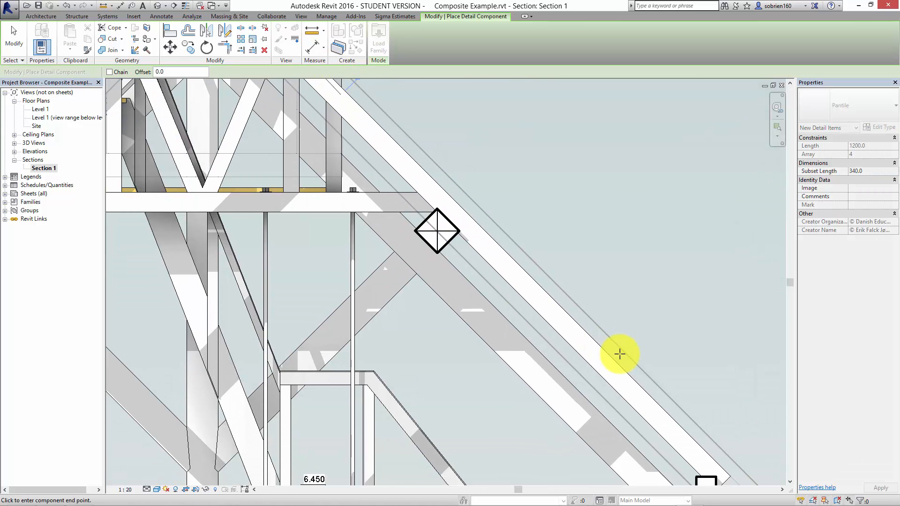
pyautogui.moveTo(622, 320); pyautogui.dragTo(605, 312, button='middle')
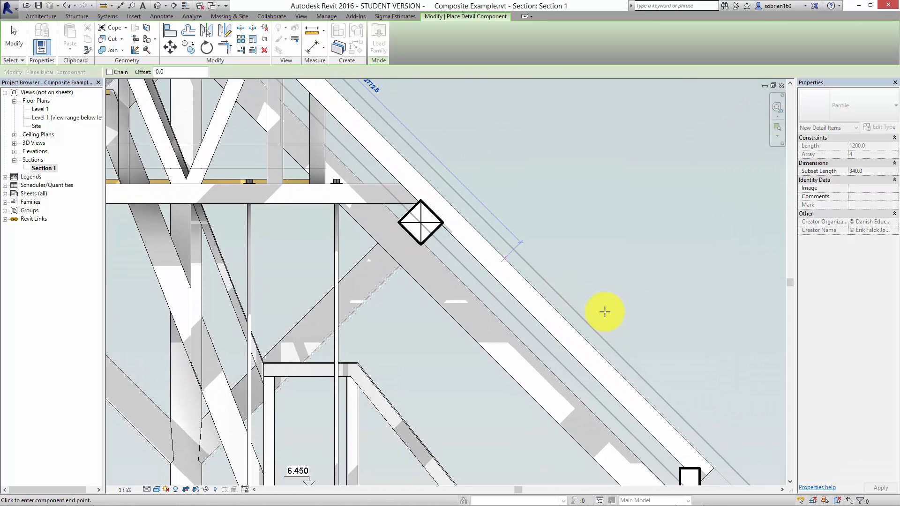
pyautogui.click(687, 432)
pyautogui.scroll(-1, 655, 408)
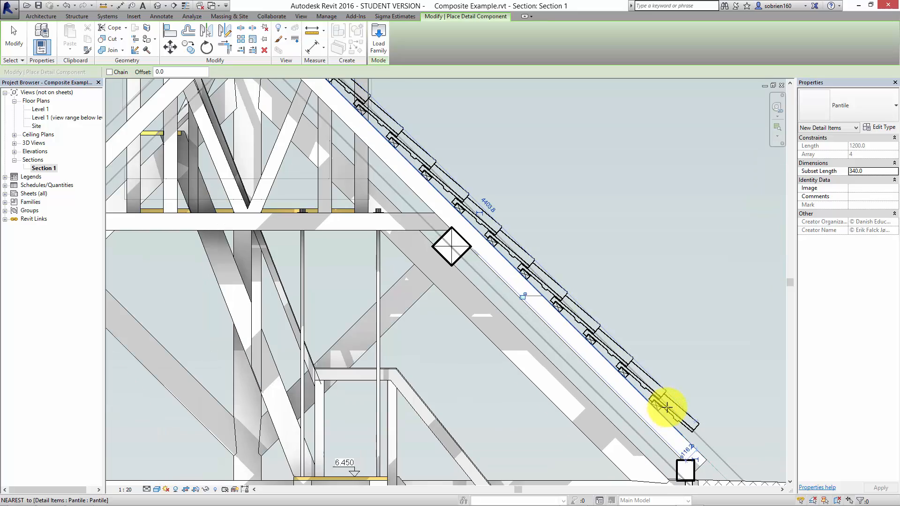
pyautogui.press('Escape')
pyautogui.press('Escape')
# - Examine the pantile run on the roof slope, both as a whole and close up from the ridge down to the eaves
pyautogui.scroll(-1, 586, 243)
pyautogui.scroll(-2, 546, 223)
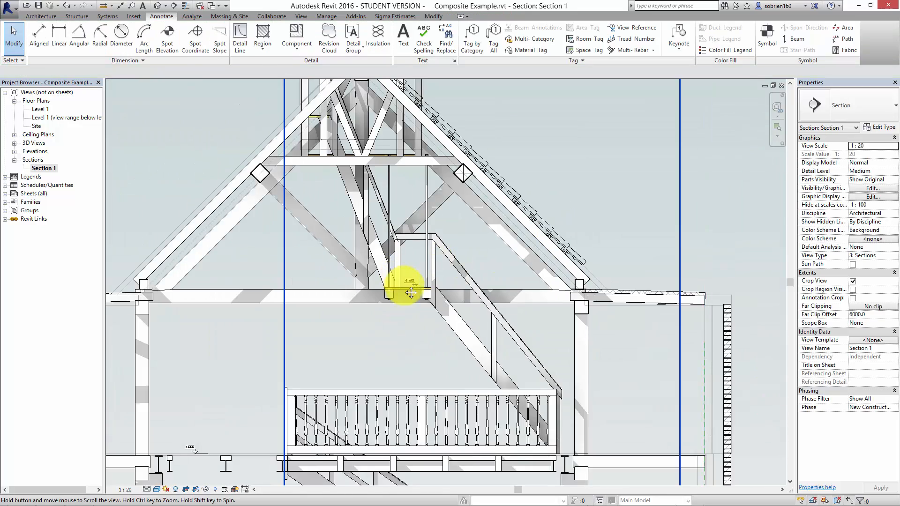
pyautogui.scroll(6, 463, 241)
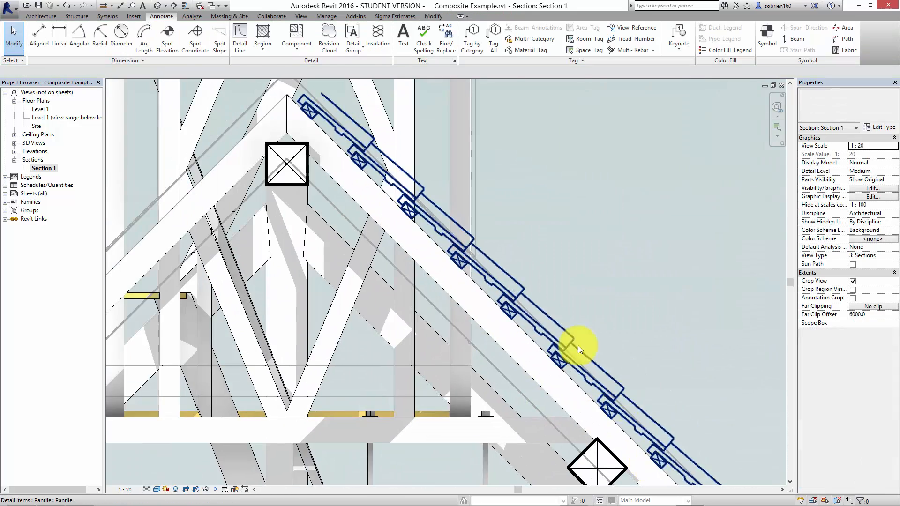
pyautogui.scroll(-1, 525, 328)
pyautogui.scroll(5, 460, 276)
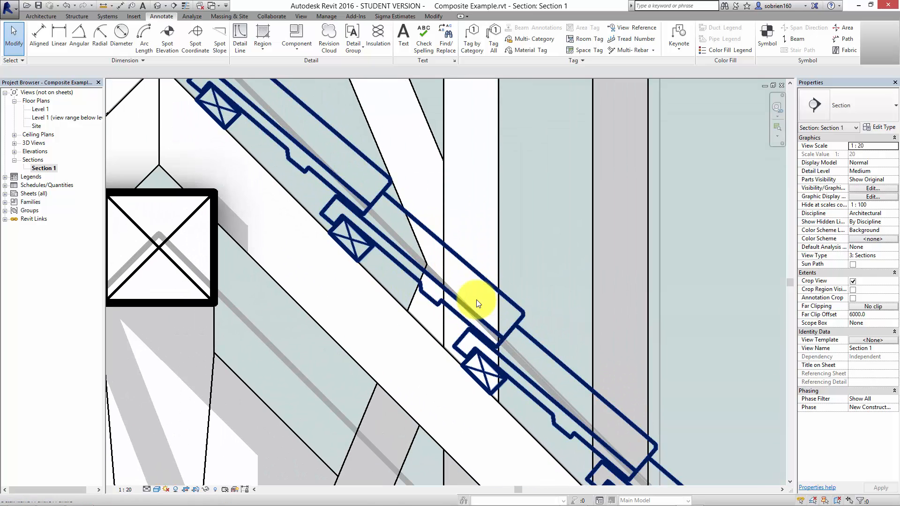
pyautogui.scroll(-2, 427, 300)
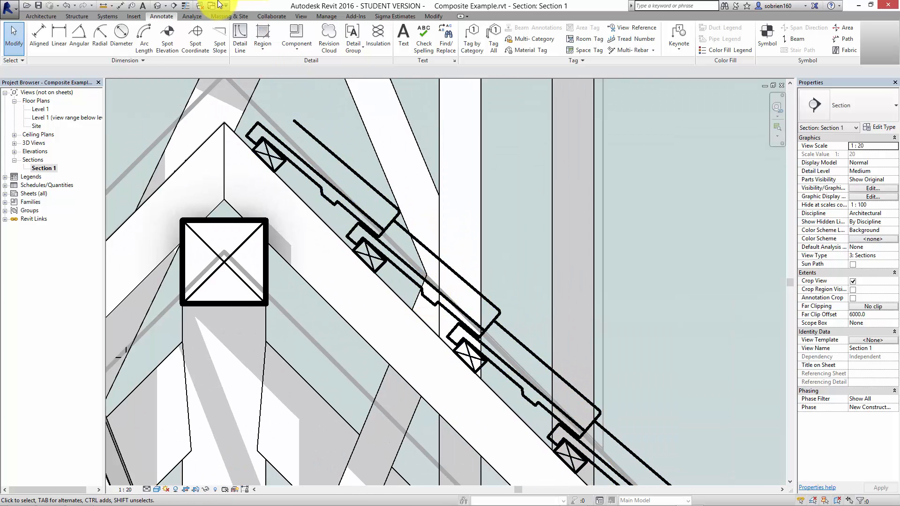
pyautogui.scroll(-3, 450, 291)
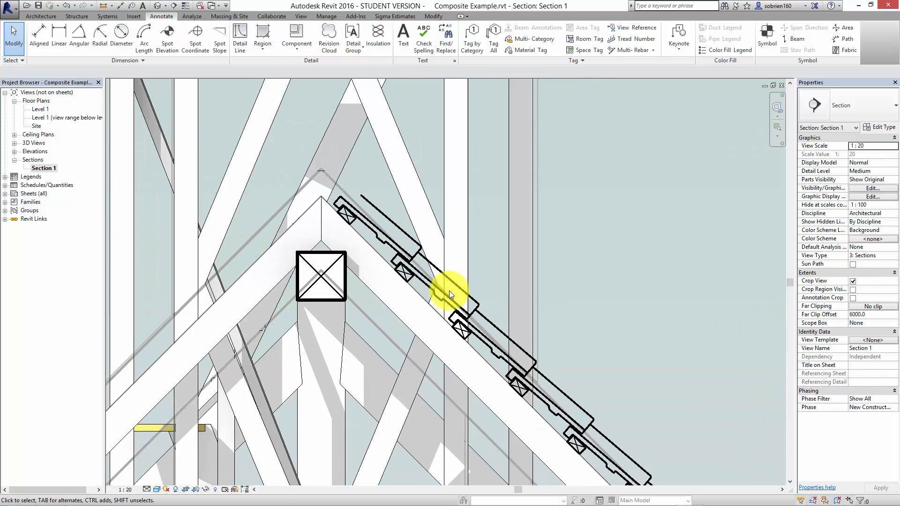
pyautogui.scroll(-4, 450, 292)
pyautogui.scroll(5, 557, 368)
pyautogui.scroll(-3, 514, 330)
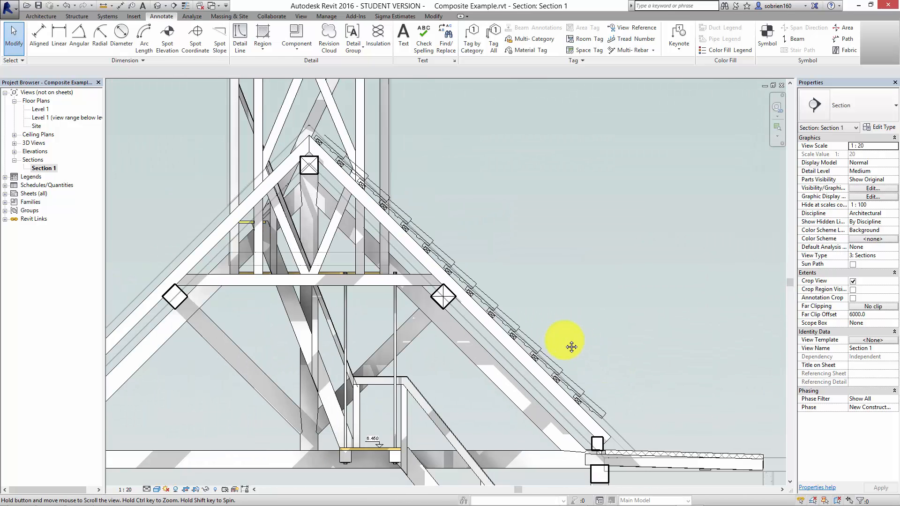
pyautogui.scroll(3, 558, 346)
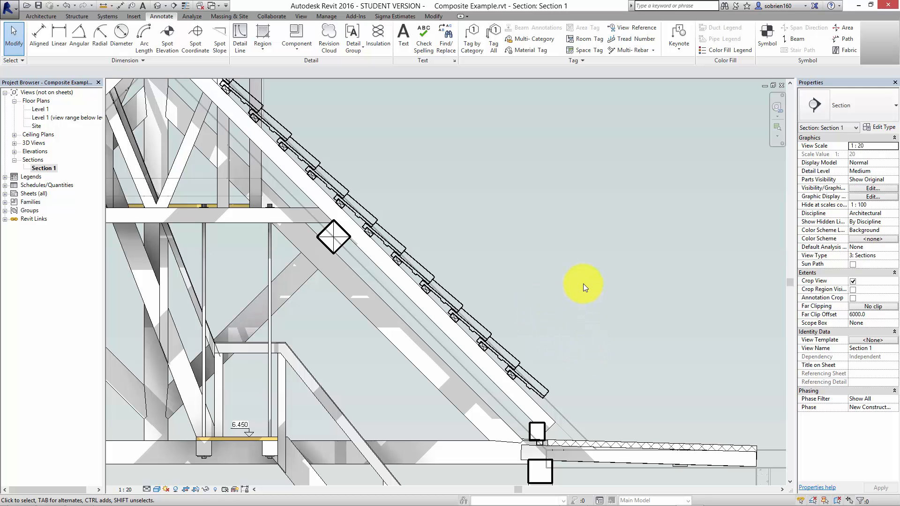
# - Open the Pantile family for editing and, through one of its array groups, open the nested Pantile - Detail Item family
pyautogui.moveTo(583, 283); pyautogui.dragTo(617, 348, button='middle')
pyautogui.click(522, 395)
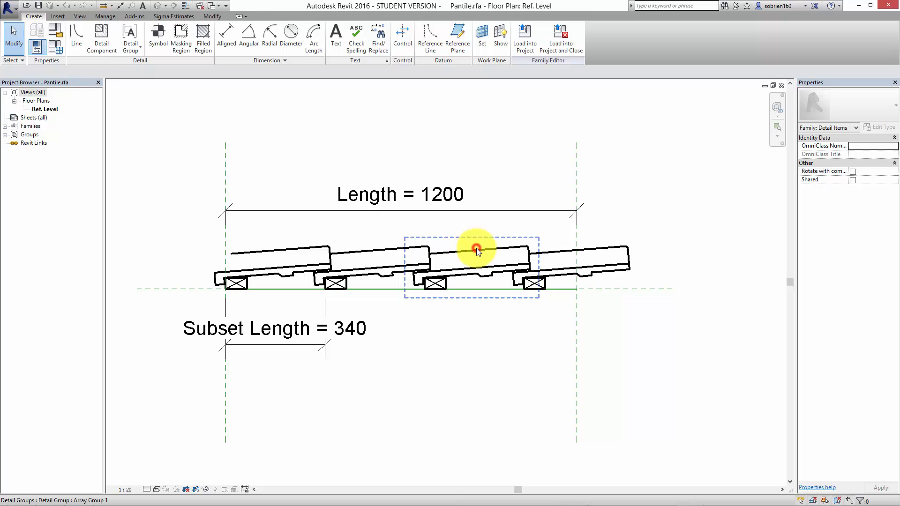
pyautogui.click(477, 248)
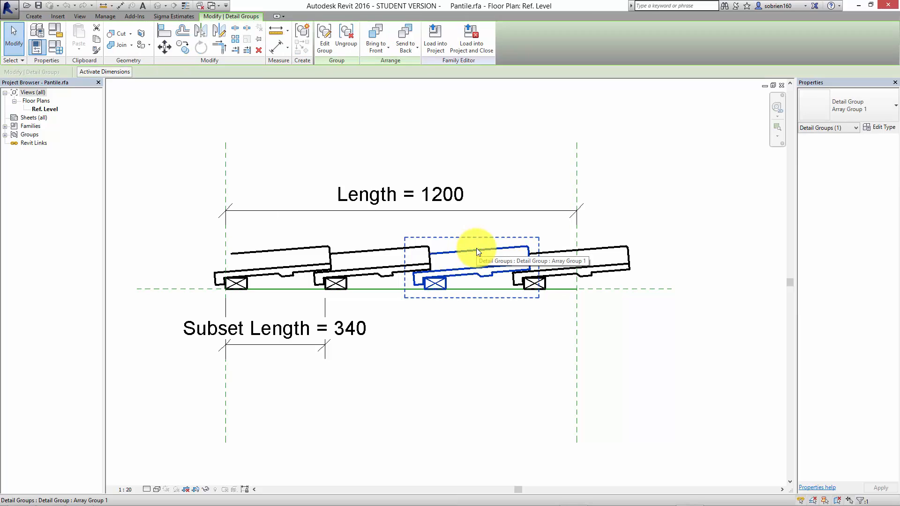
pyautogui.click(319, 38)
pyautogui.click(445, 250)
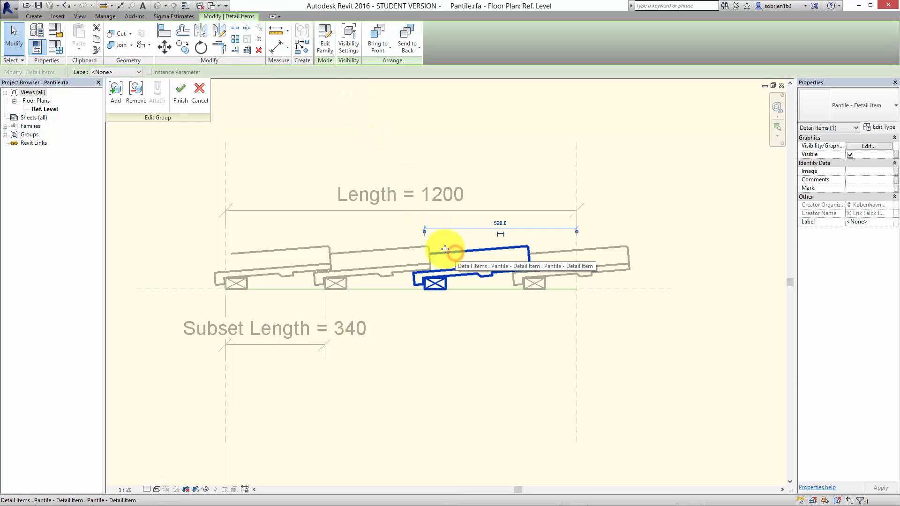
pyautogui.click(325, 40)
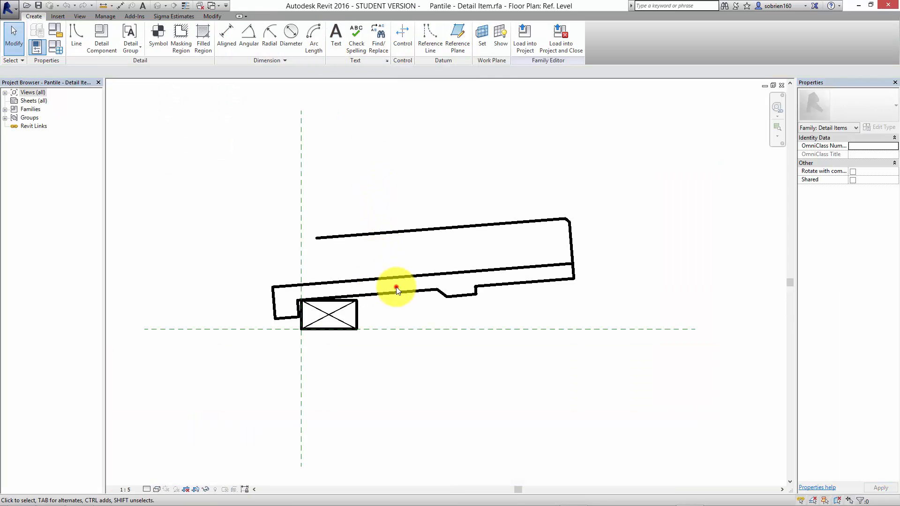
pyautogui.click(396, 277)
pyautogui.click(395, 232)
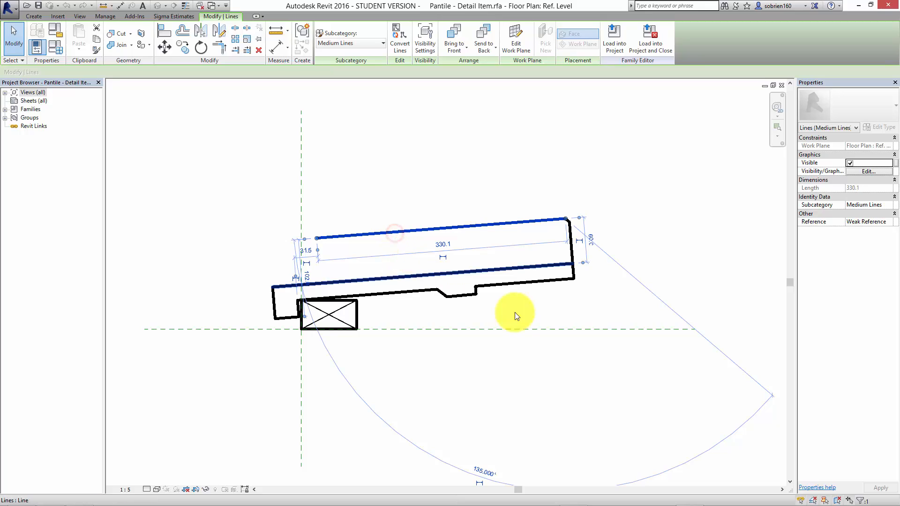
pyautogui.click(598, 371)
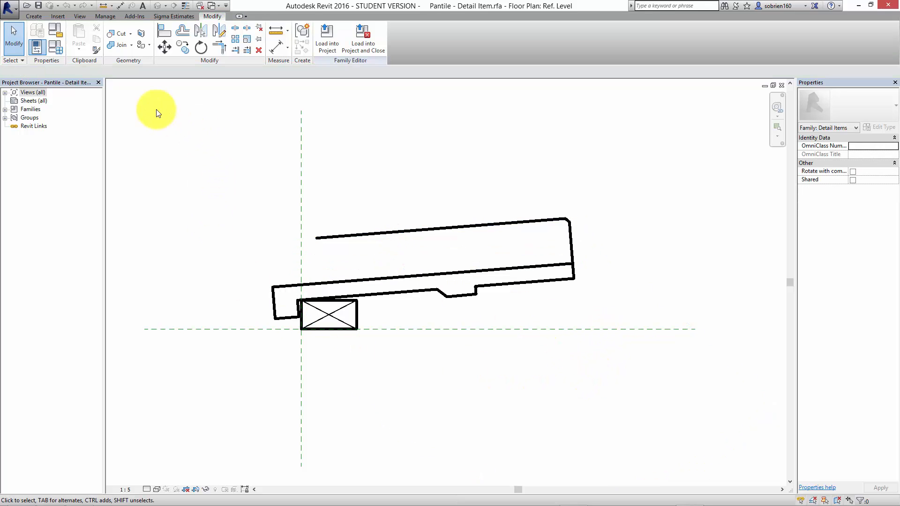
# - Start a filled region in the tile family and duplicate the Solid Fill - Black type as pantile
pyautogui.click(34, 16)
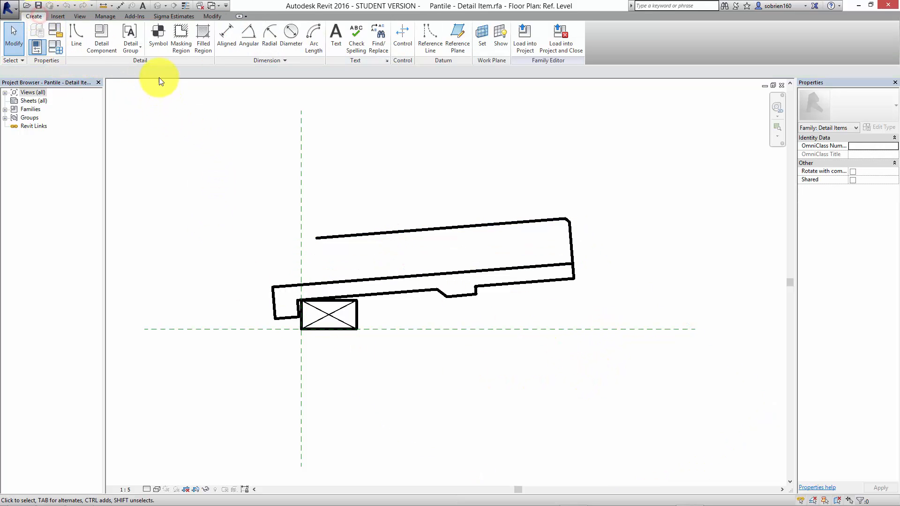
pyautogui.click(205, 47)
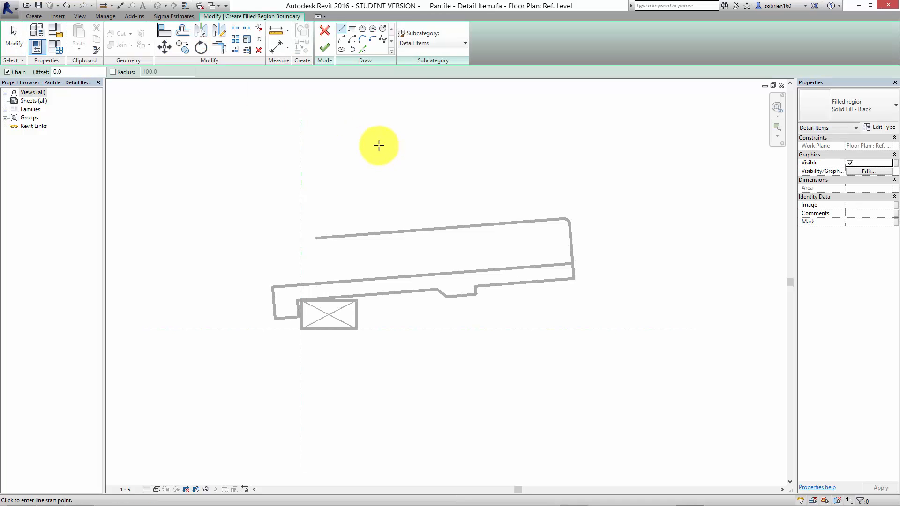
pyautogui.click(877, 130)
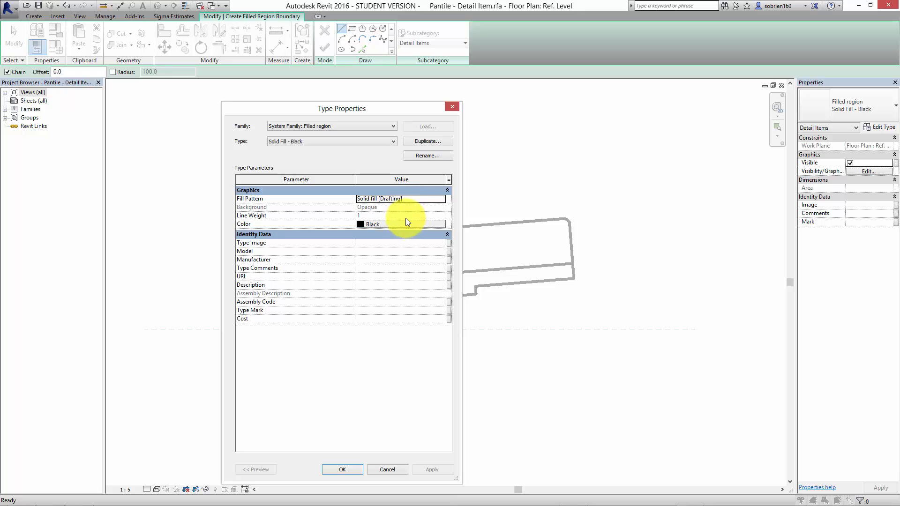
pyautogui.click(427, 142)
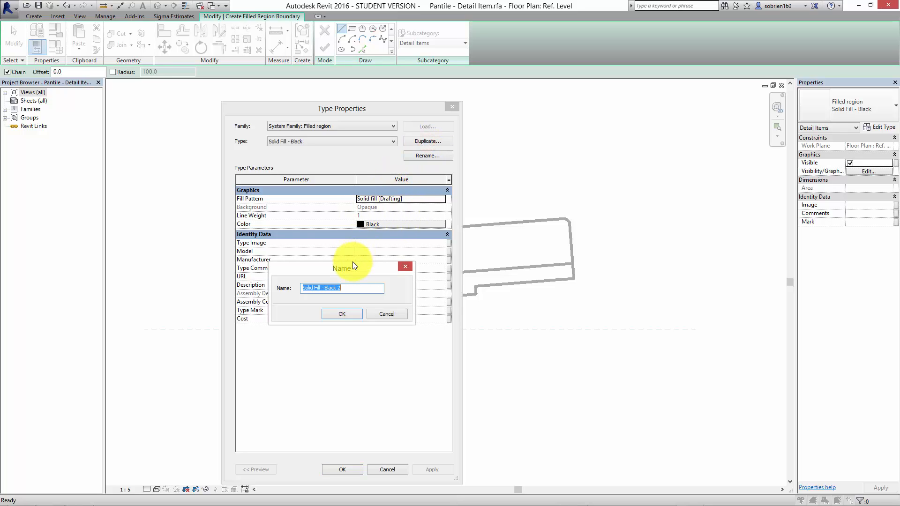
pyautogui.write('pantile')
pyautogui.click(339, 317)
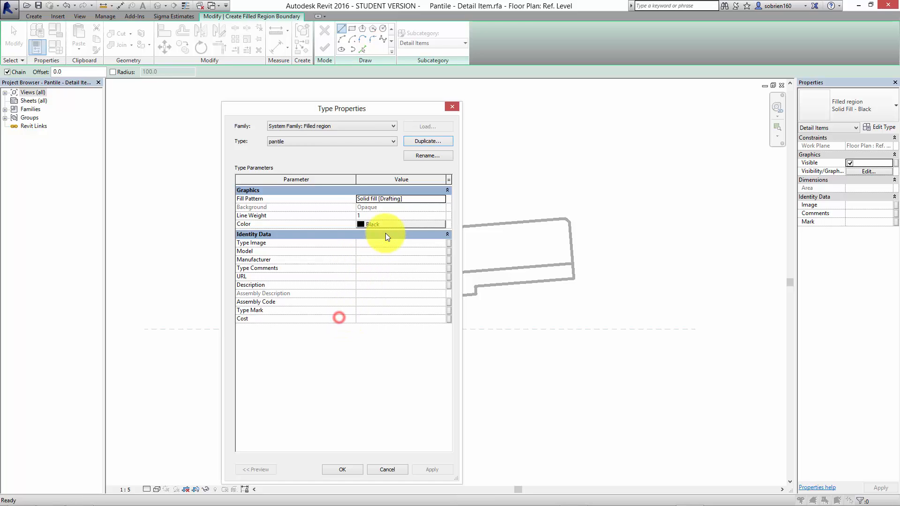
# - Set the pantile filled region type's color to orange RGB 245-112-054 and apply the type
pyautogui.click(391, 224)
pyautogui.moveTo(391, 238); pyautogui.dragTo(359, 231)
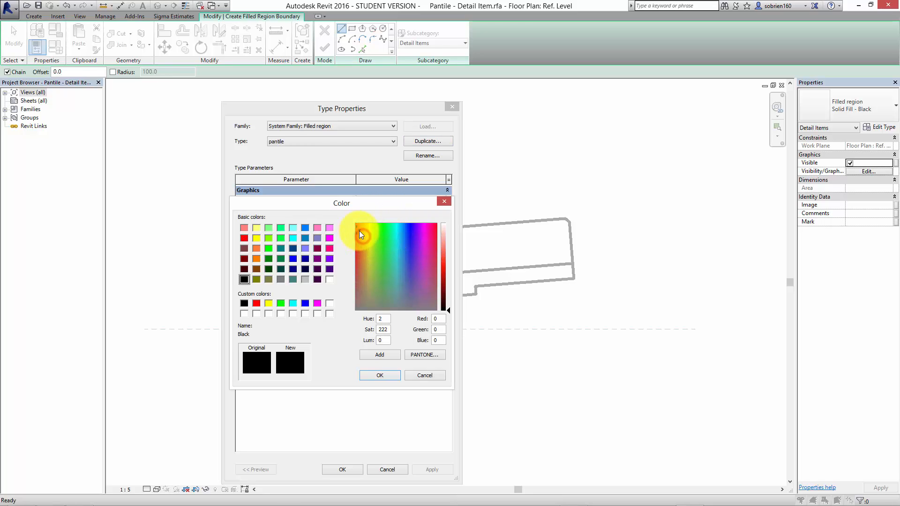
pyautogui.moveTo(444, 250); pyautogui.dragTo(446, 258)
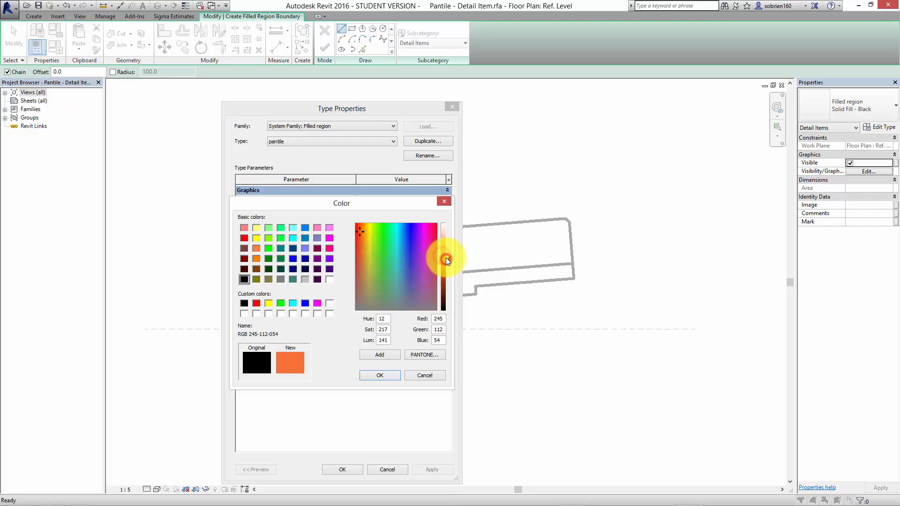
pyautogui.click(386, 378)
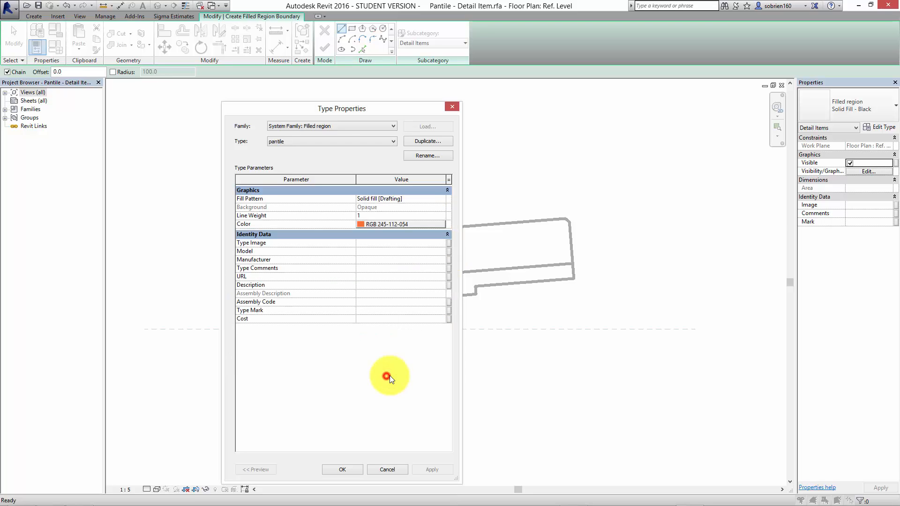
pyautogui.click(348, 469)
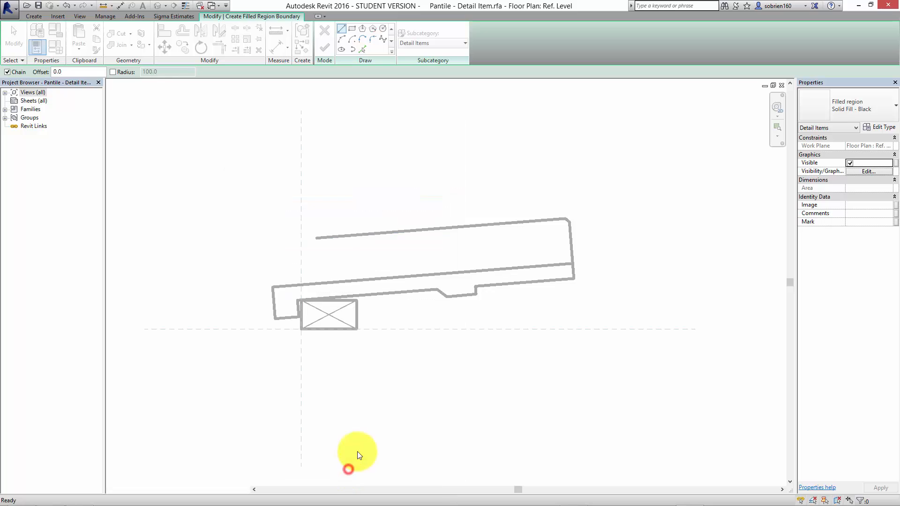
# - Trace the filled region boundary from the tile's existing top edge, chamfered corner, upper end and long lower line
pyautogui.click(363, 49)
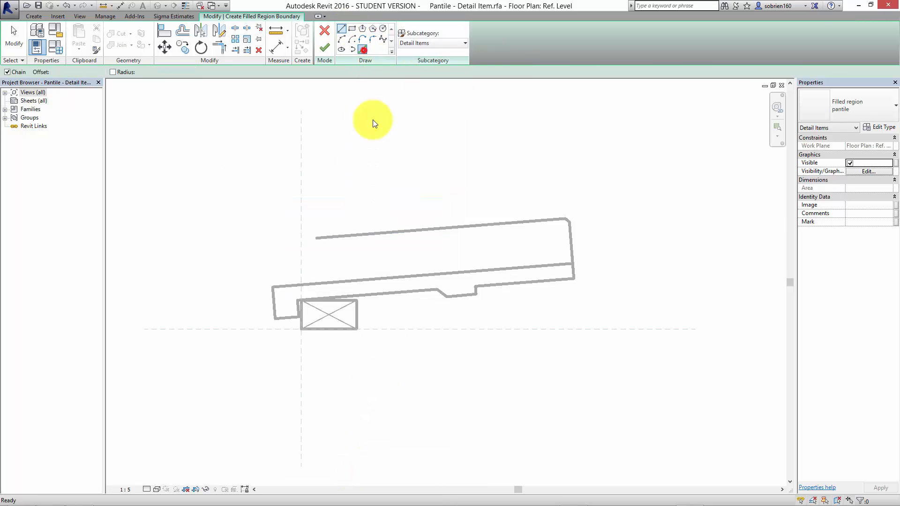
pyautogui.scroll(2, 516, 255)
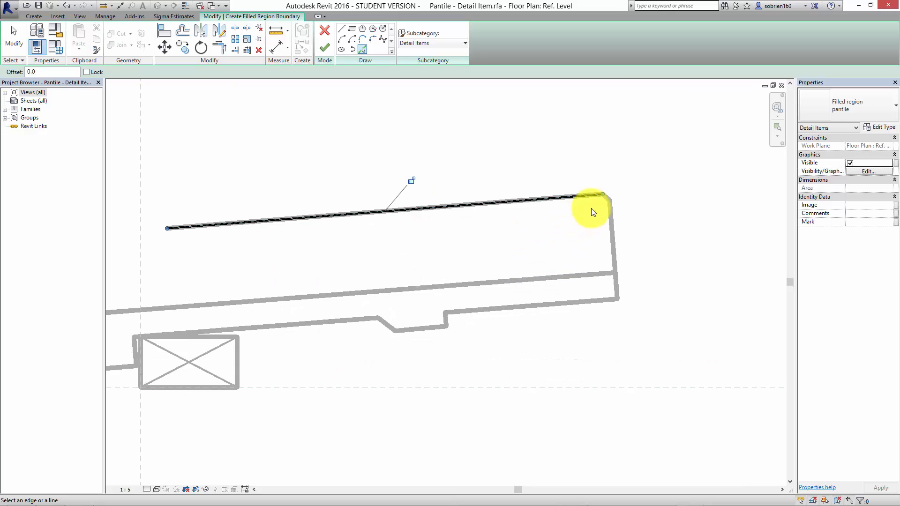
pyautogui.scroll(4, 609, 196)
pyautogui.click(601, 202)
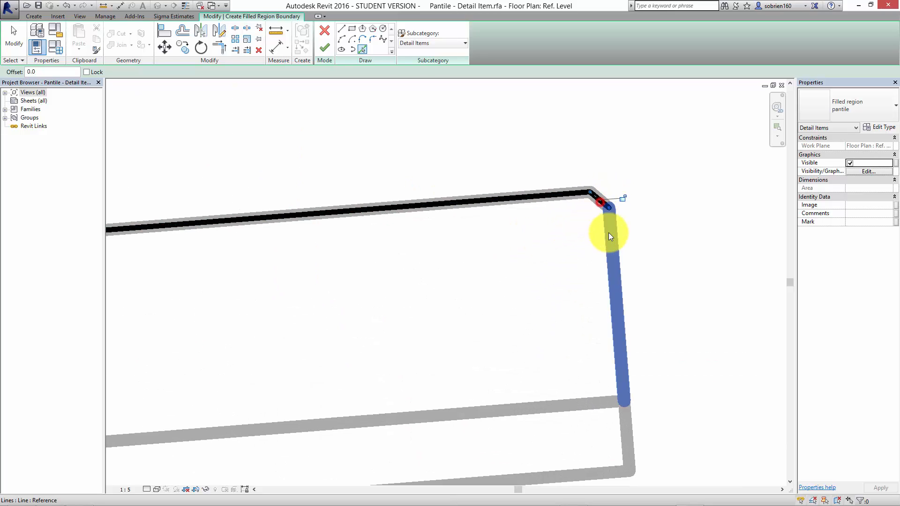
pyautogui.click(609, 235)
pyautogui.click(551, 409)
pyautogui.moveTo(497, 197)
pyautogui.mouseDown(button='middle')
pyautogui.moveTo(522, 191)
pyautogui.moveTo(553, 152)
pyautogui.mouseUp(button='middle')
pyautogui.scroll(-2, 554, 153)
pyautogui.moveTo(408, 310); pyautogui.dragTo(698, 311, button='middle')
pyautogui.moveTo(258, 304); pyautogui.dragTo(378, 305, button='middle')
# - Close the boundary at the tile's open end with stepped lines, about 52 mm down and 63 mm along, and finish the filled region
pyautogui.click(347, 29)
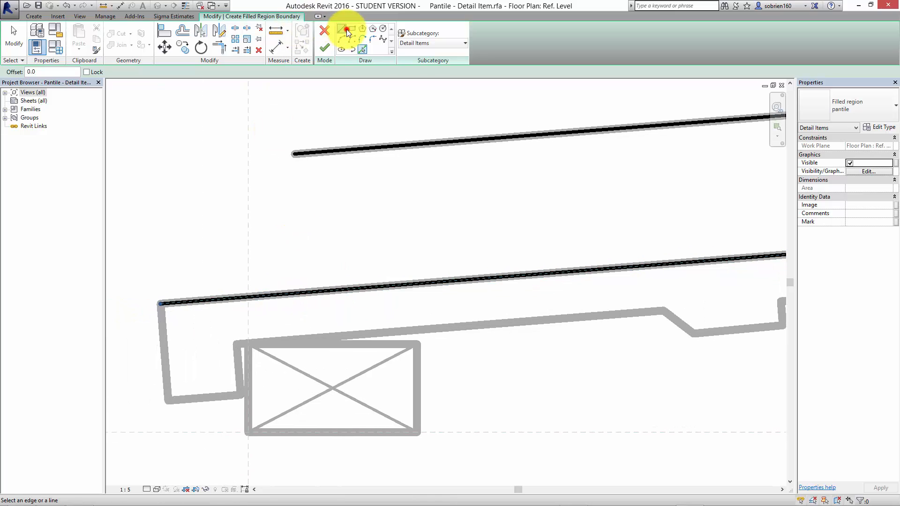
pyautogui.click(294, 154)
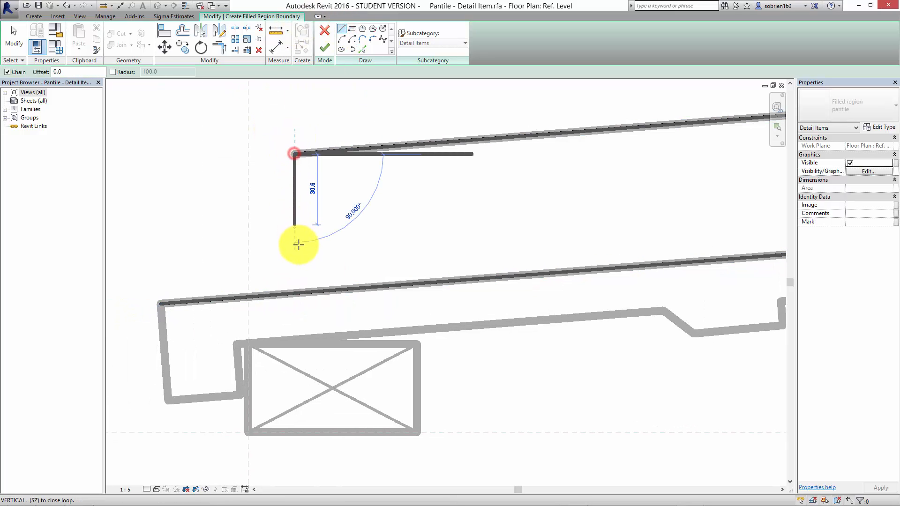
pyautogui.click(302, 274)
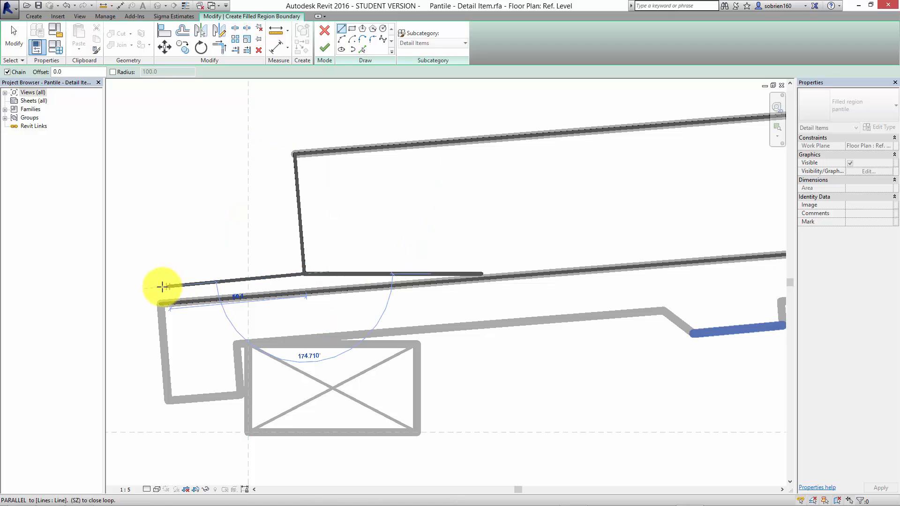
pyautogui.click(159, 284)
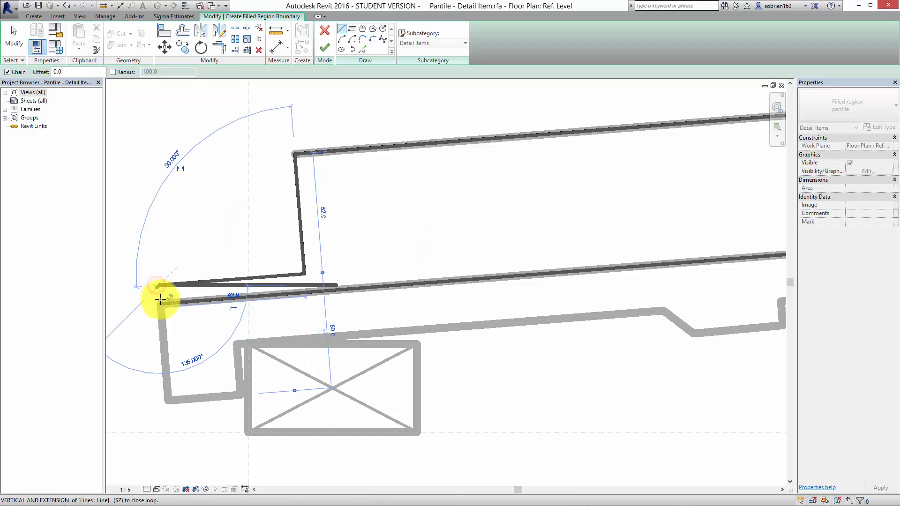
pyautogui.scroll(4, 155, 305)
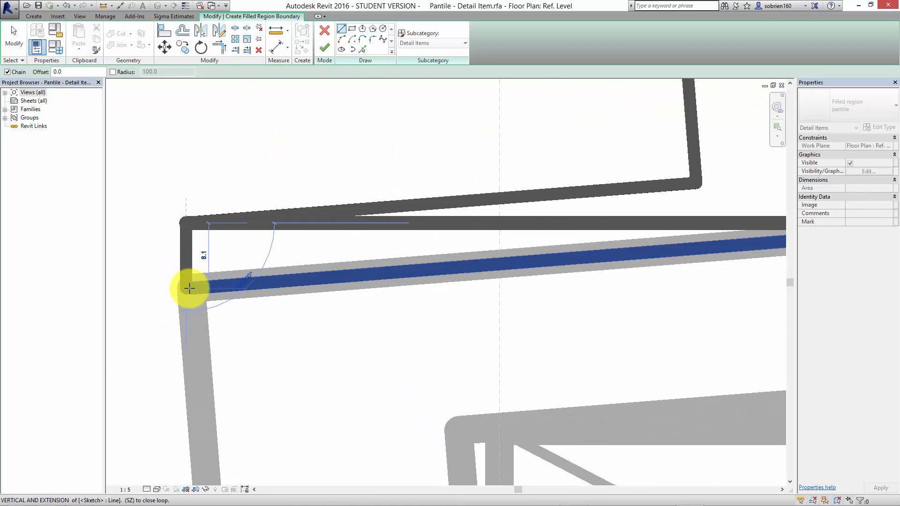
pyautogui.click(196, 290)
pyautogui.press('Escape')
pyautogui.scroll(-5, 201, 263)
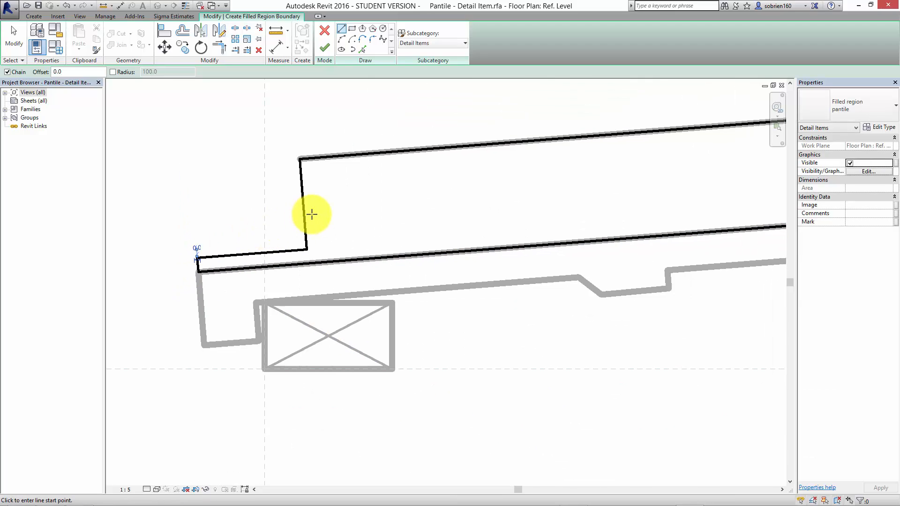
pyautogui.scroll(-4, 393, 232)
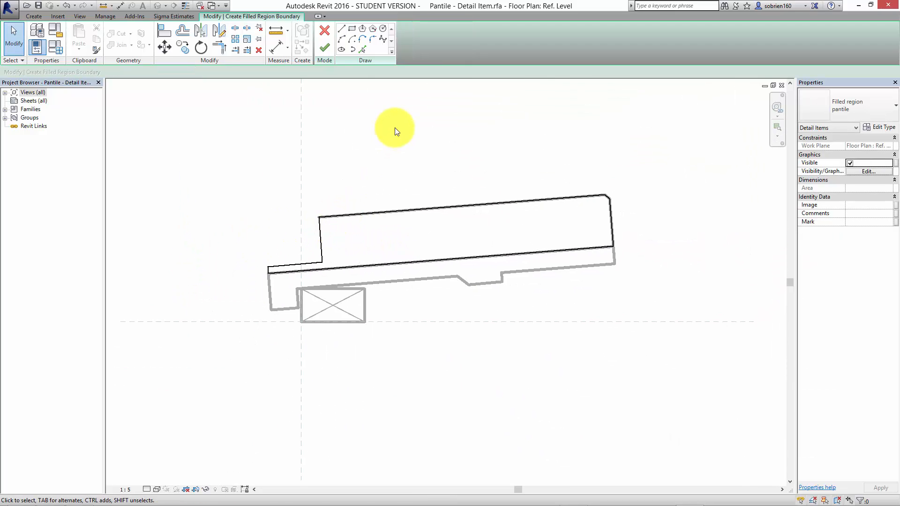
pyautogui.scroll(2, 333, 141)
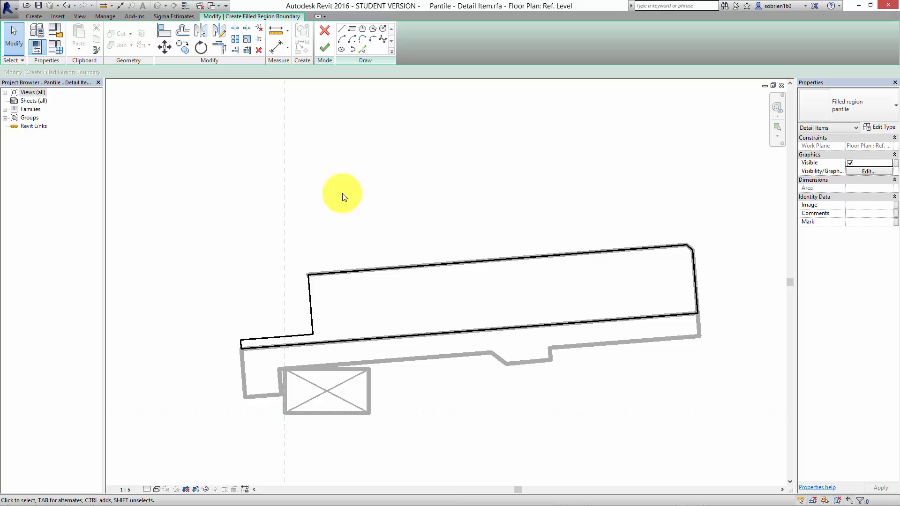
pyautogui.click(327, 49)
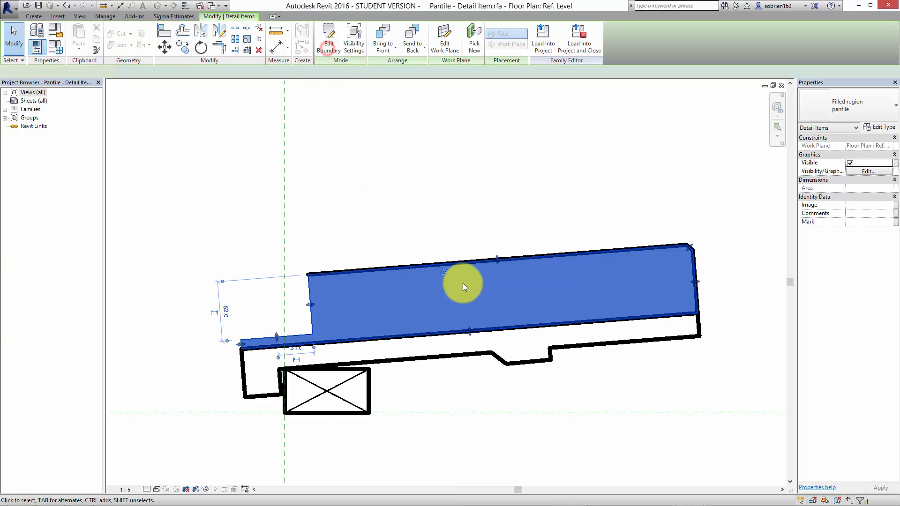
pyautogui.click(440, 207)
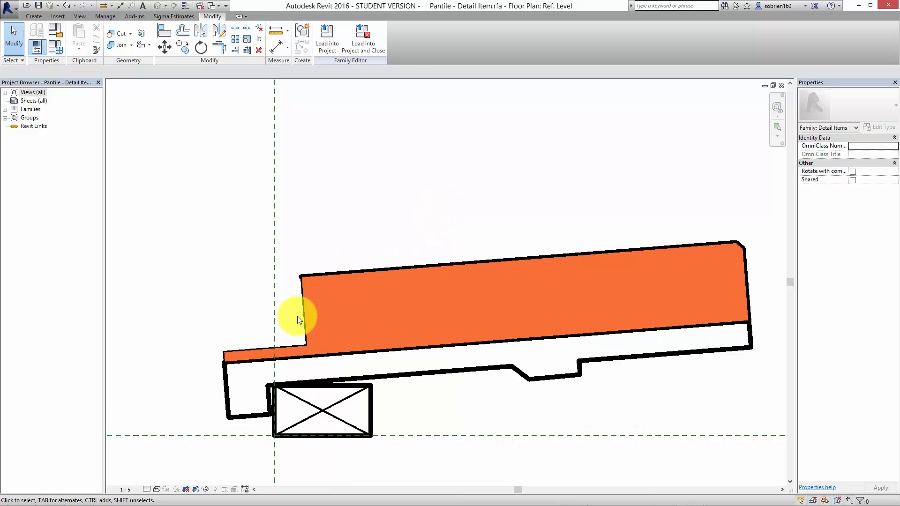
# - Change the filled region's 52 mm and 62.9 mm step boundary lines to <Invisible lines> and finish the boundary edit
pyautogui.scroll(3, 305, 324)
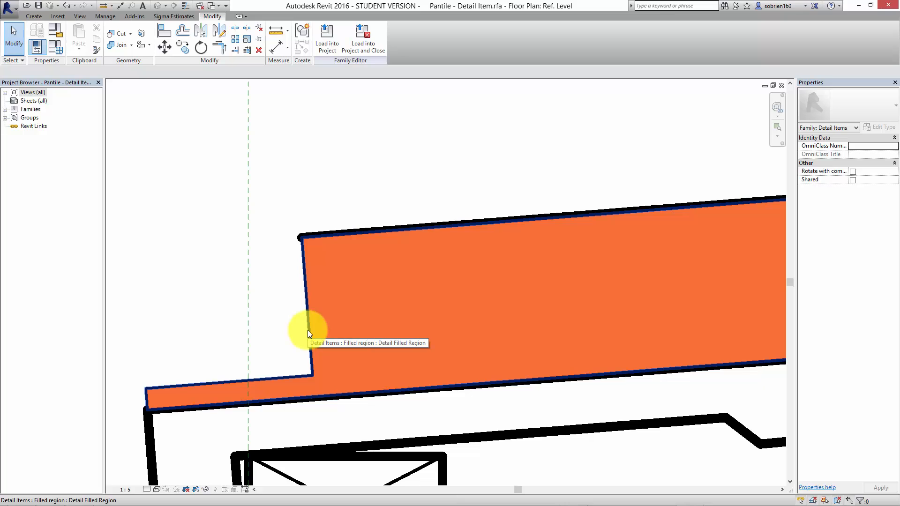
pyautogui.click(307, 330)
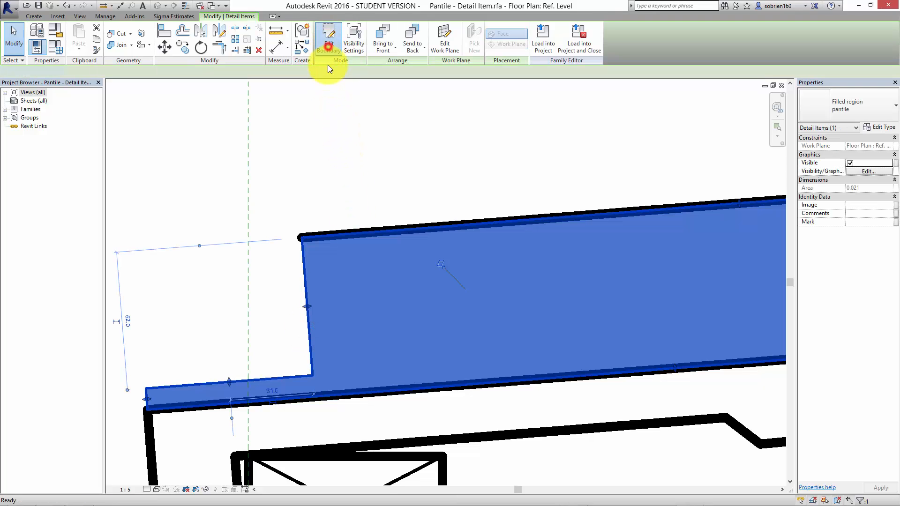
pyautogui.click(328, 47)
pyautogui.click(306, 284)
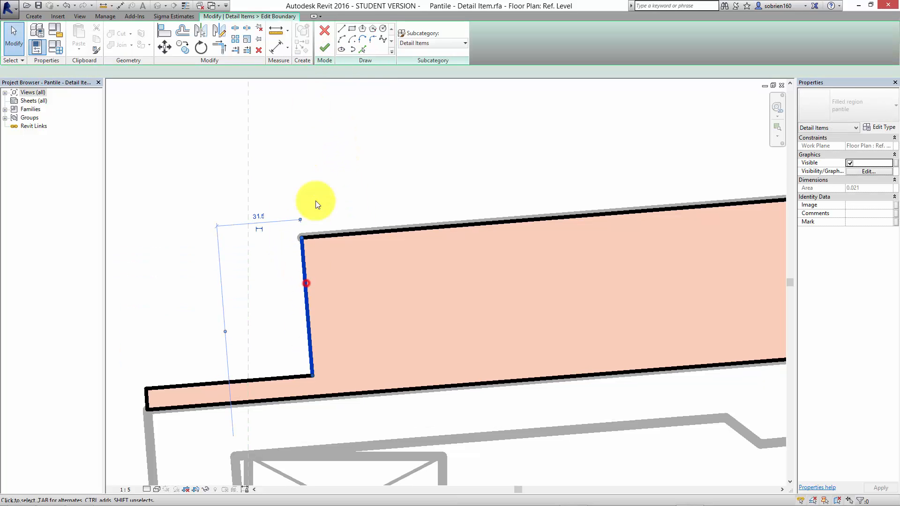
pyautogui.click(415, 54)
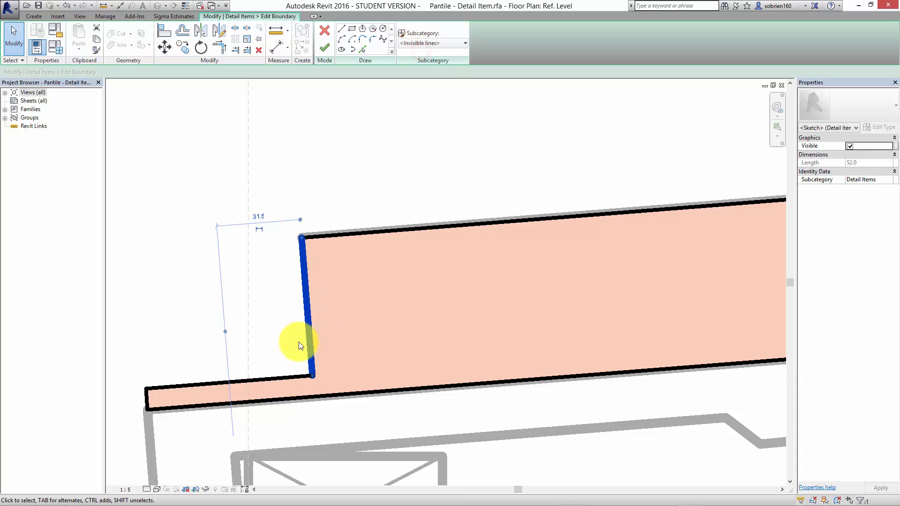
pyautogui.click(274, 381)
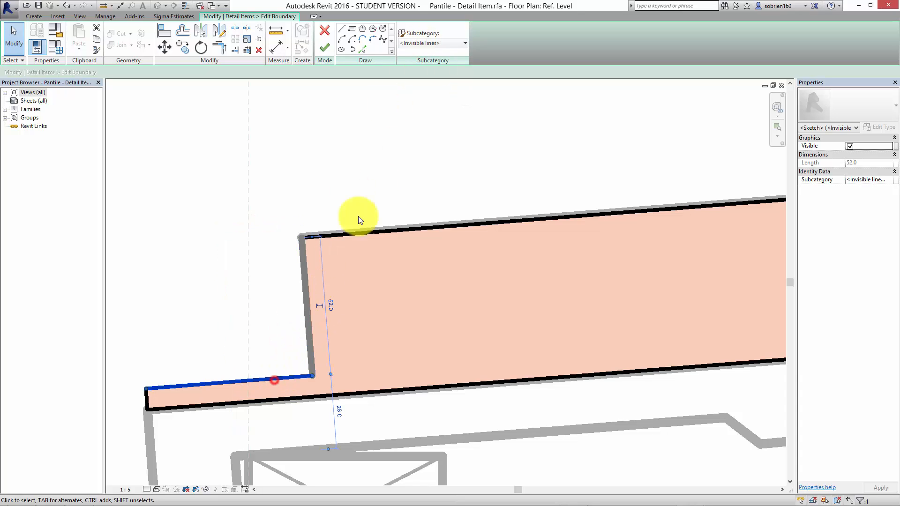
pyautogui.click(423, 42)
pyautogui.click(427, 54)
pyautogui.click(409, 146)
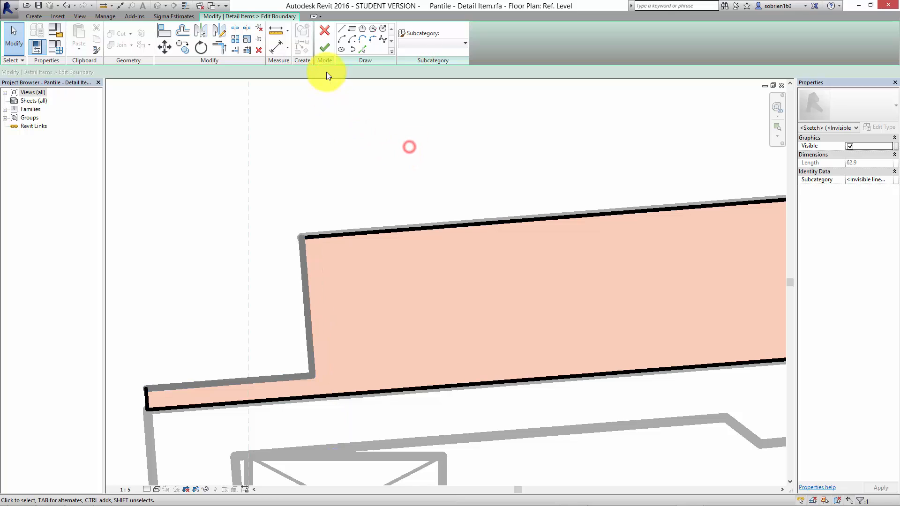
pyautogui.click(325, 47)
pyautogui.click(396, 169)
# - Add a rectangular masking region covering the crossed batten beneath the tile's lower end
pyautogui.scroll(-2, 438, 282)
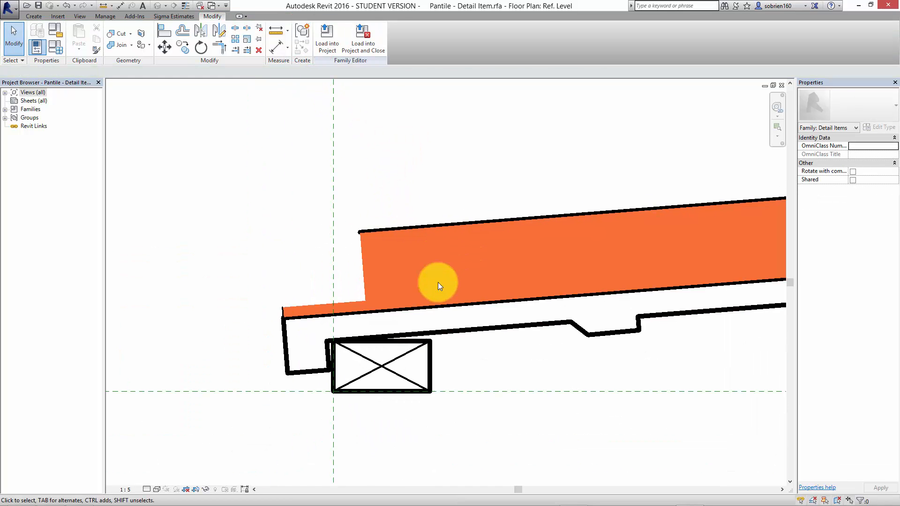
pyautogui.scroll(3, 290, 307)
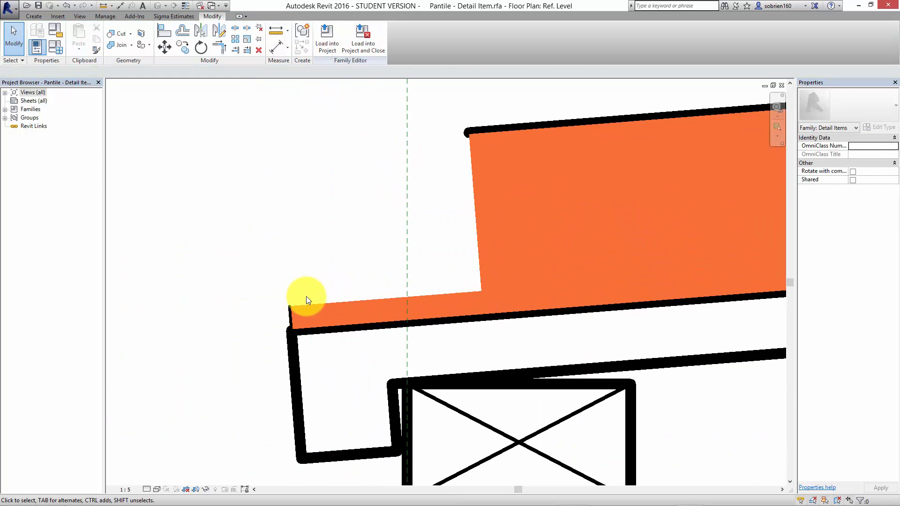
pyautogui.scroll(-2, 399, 211)
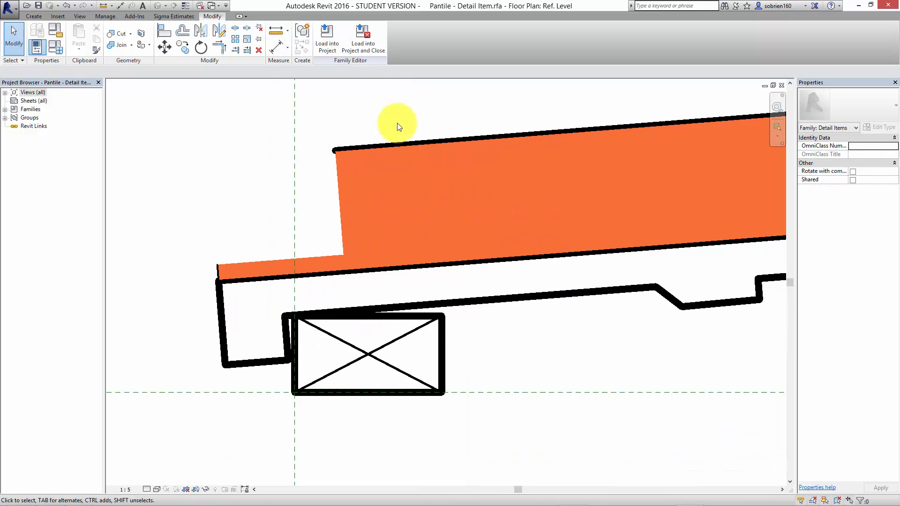
pyautogui.click(34, 16)
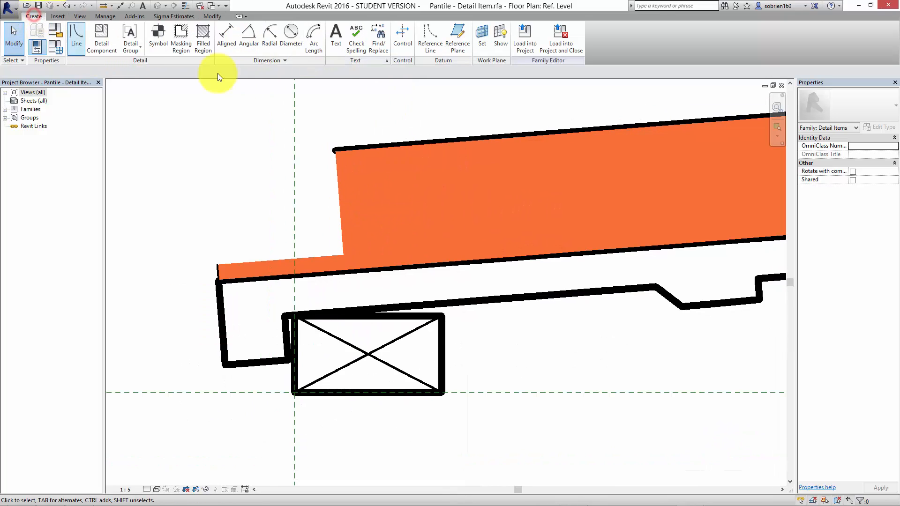
pyautogui.click(182, 37)
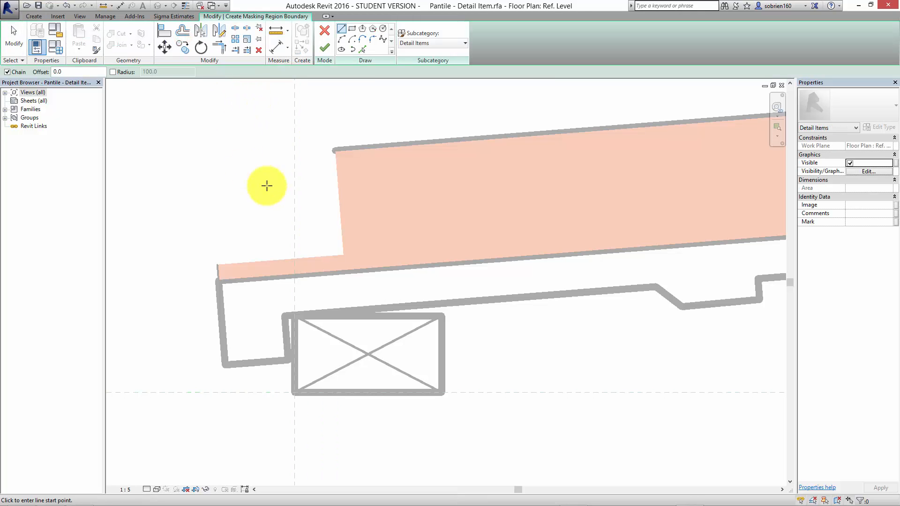
pyautogui.click(352, 31)
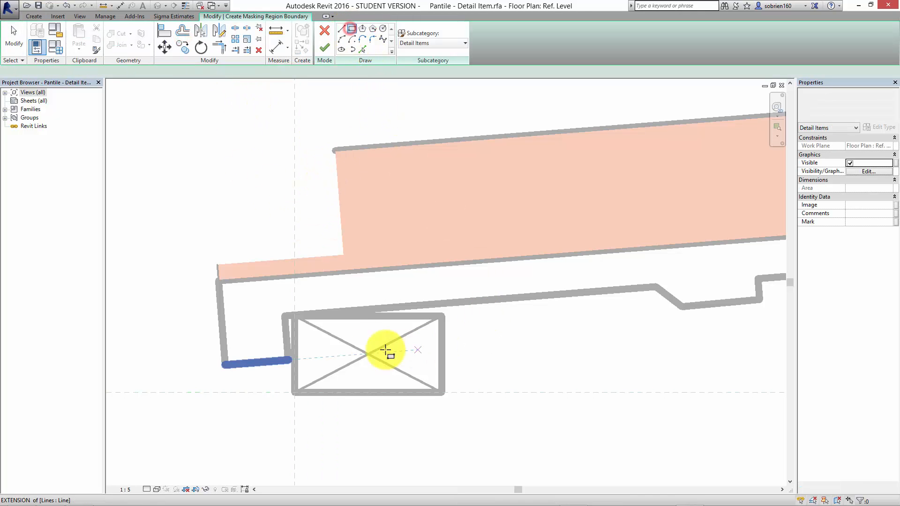
pyautogui.click(294, 318)
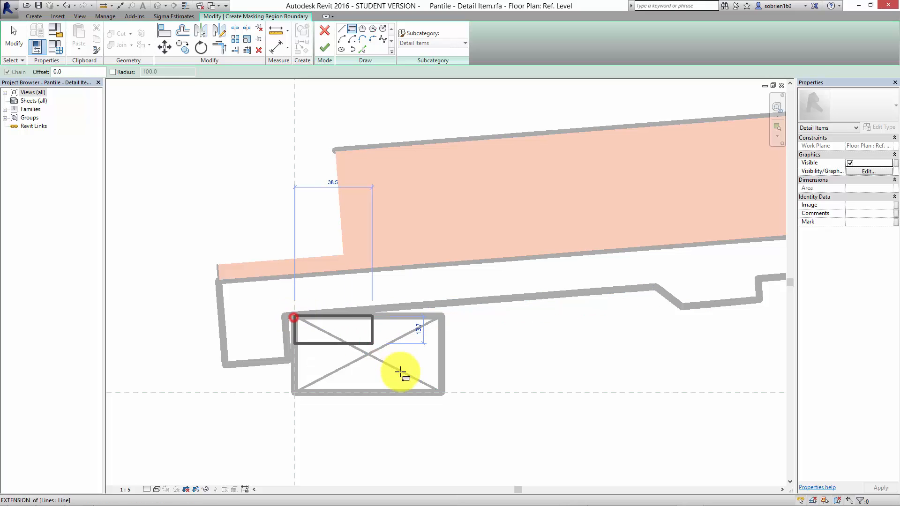
pyautogui.click(441, 392)
pyautogui.click(325, 50)
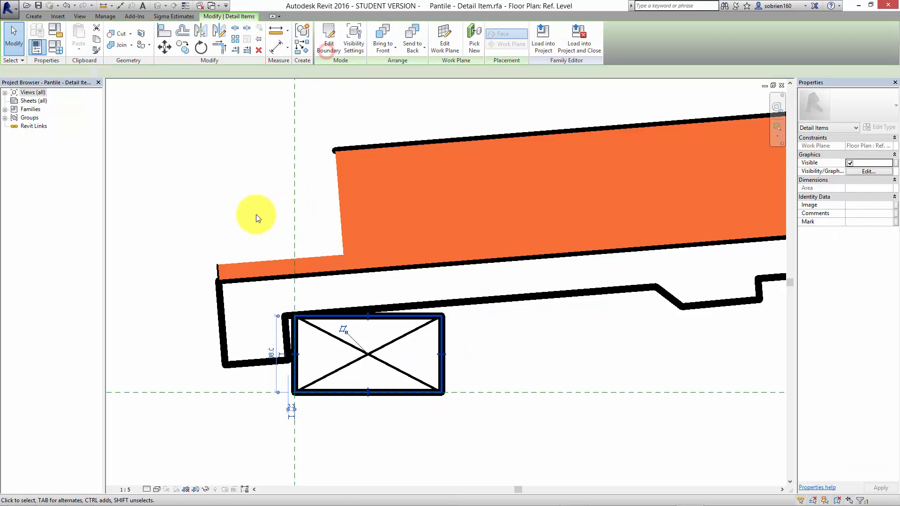
pyautogui.click(213, 218)
pyautogui.scroll(-1, 252, 176)
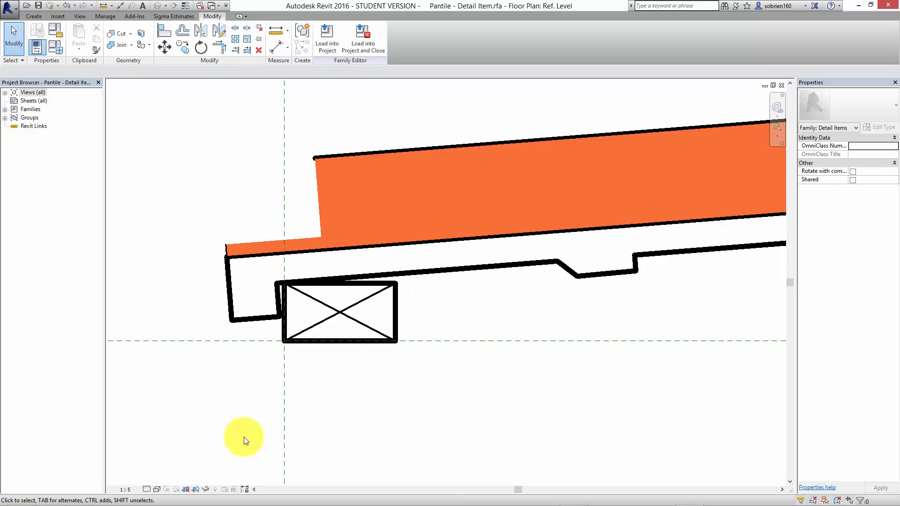
# - Switch the view's visual style to Hidden Line and send the batten's four outline lines to the back
pyautogui.click(156, 490)
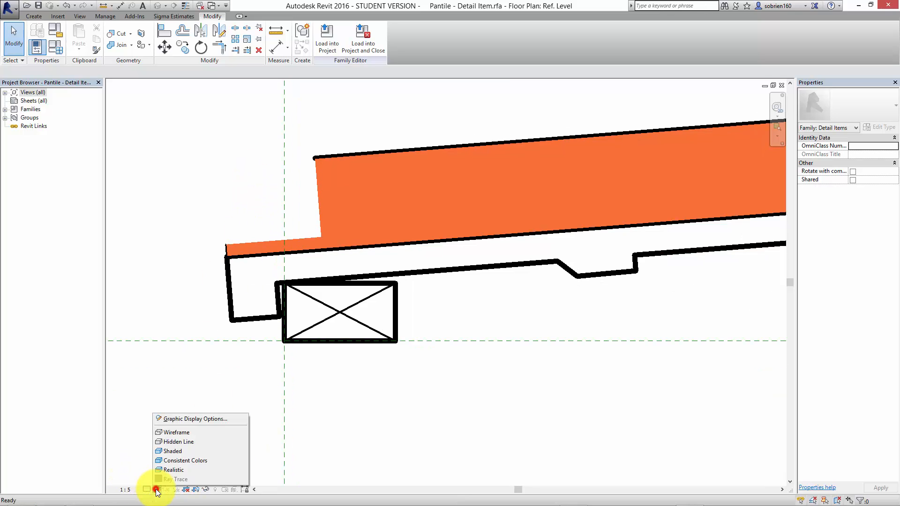
pyautogui.click(183, 445)
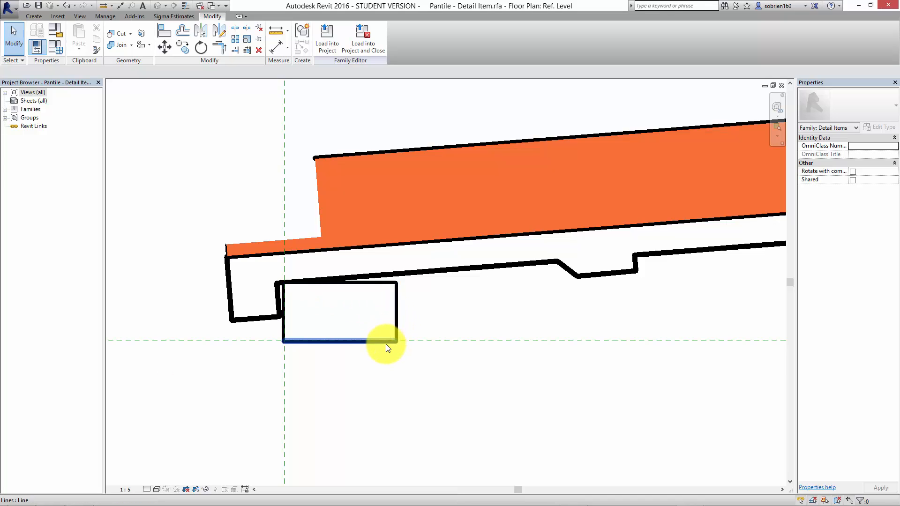
pyautogui.press('Tab')
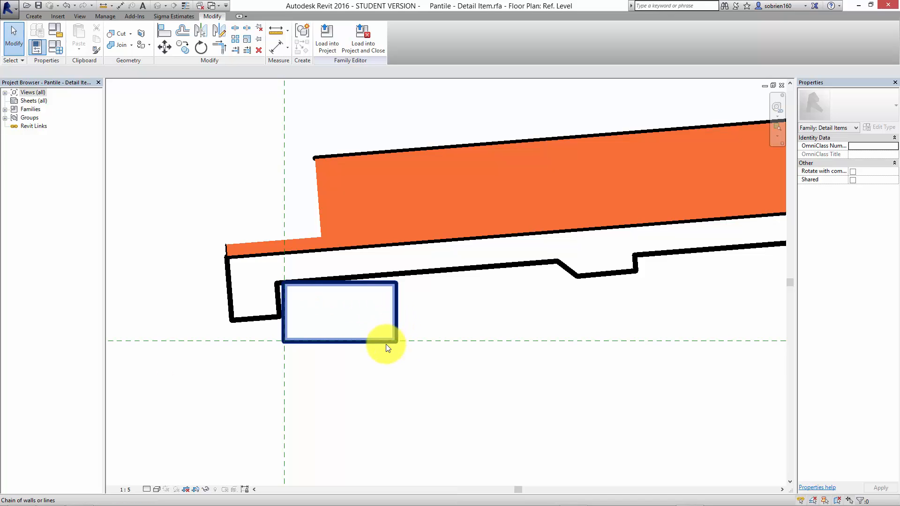
pyautogui.click(386, 344)
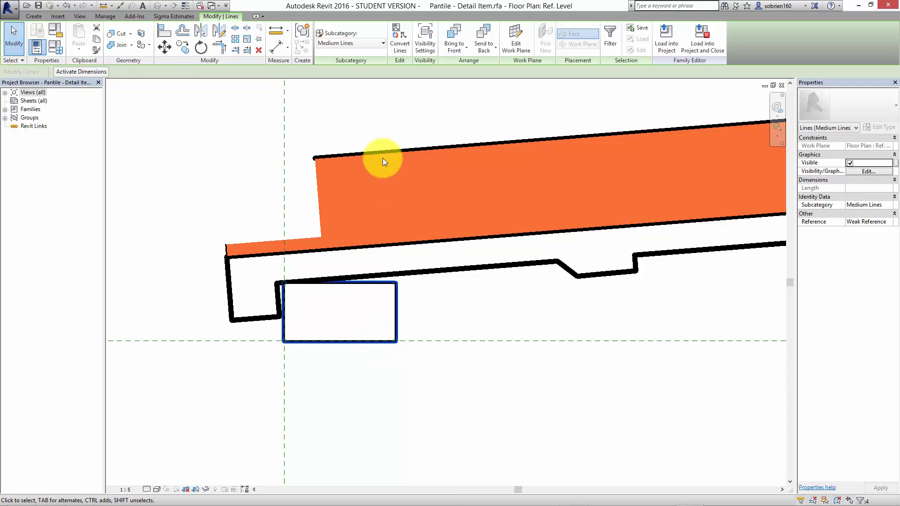
pyautogui.click(488, 49)
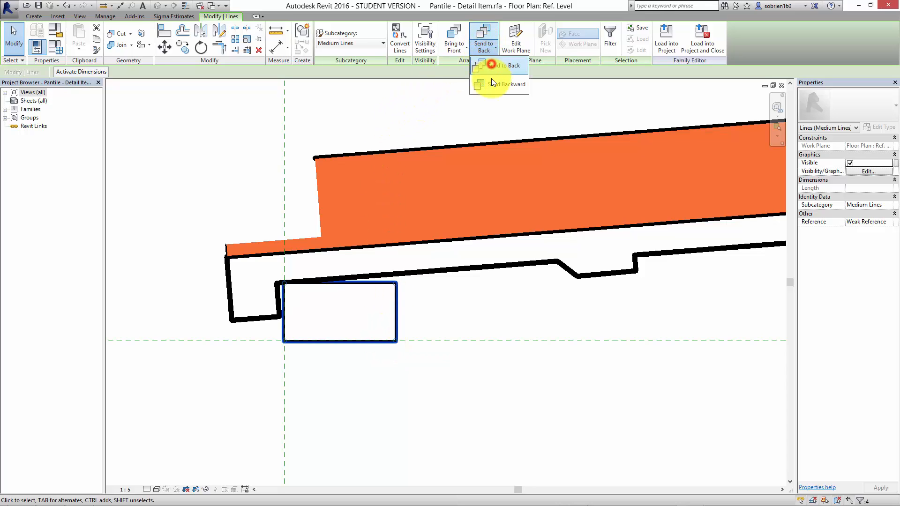
pyautogui.click(491, 78)
pyautogui.click(476, 405)
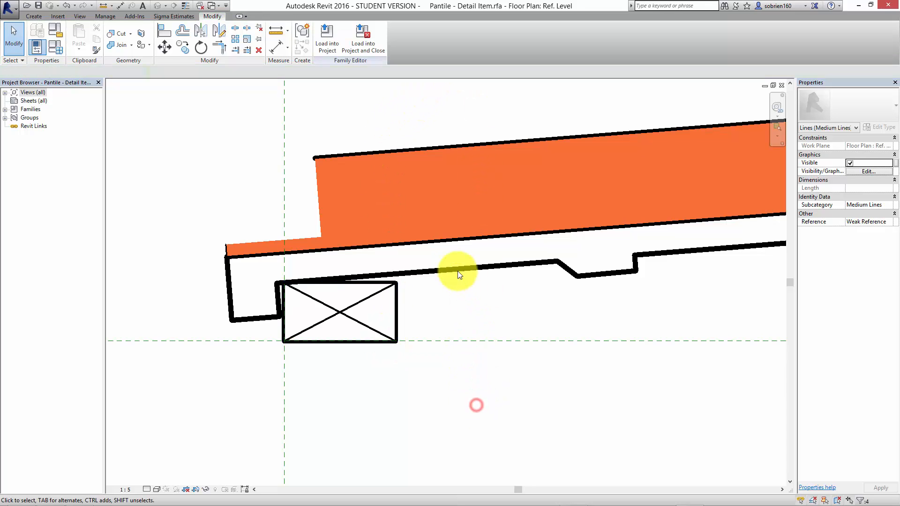
# - Send the orange filled region behind the tile's outline lines
pyautogui.click(317, 214)
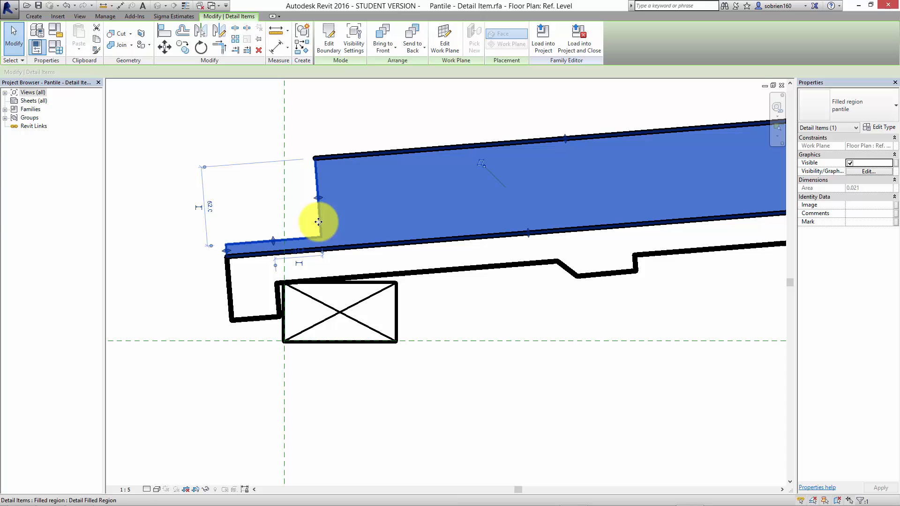
pyautogui.click(417, 55)
pyautogui.click(419, 66)
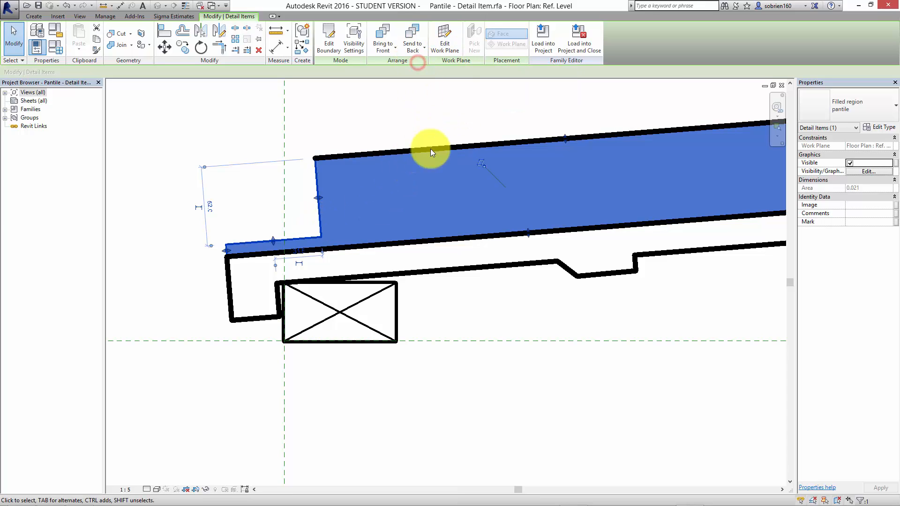
pyautogui.click(482, 392)
pyautogui.scroll(-3, 319, 407)
pyautogui.scroll(-2, 443, 367)
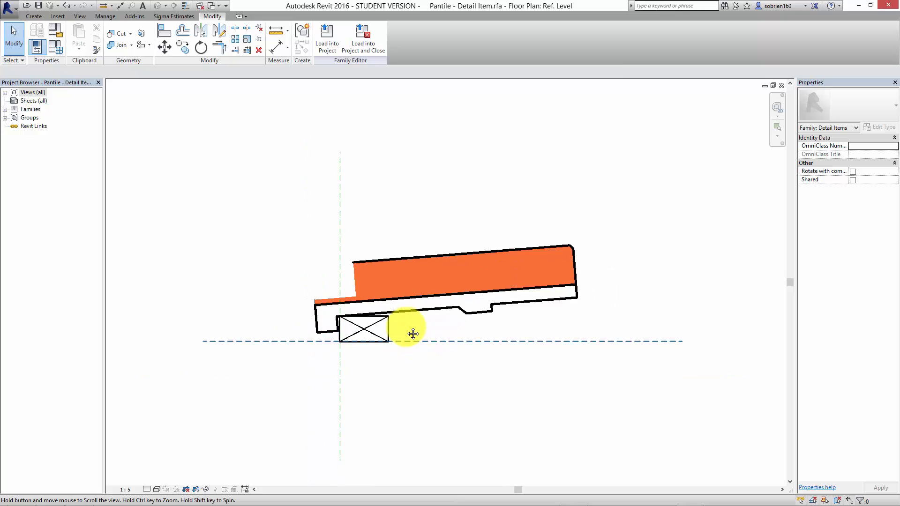
# - Load the tile detail item into Pantile.rfa only, overwriting the existing version
pyautogui.scroll(5, 412, 331)
pyautogui.moveTo(401, 333); pyautogui.dragTo(434, 336, button='middle')
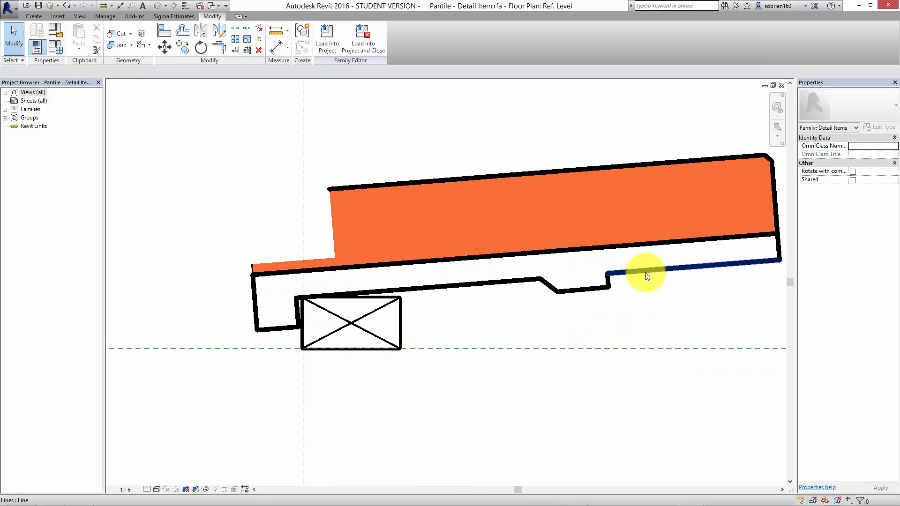
pyautogui.moveTo(568, 263); pyautogui.dragTo(557, 285, button='middle')
pyautogui.scroll(-2, 534, 289)
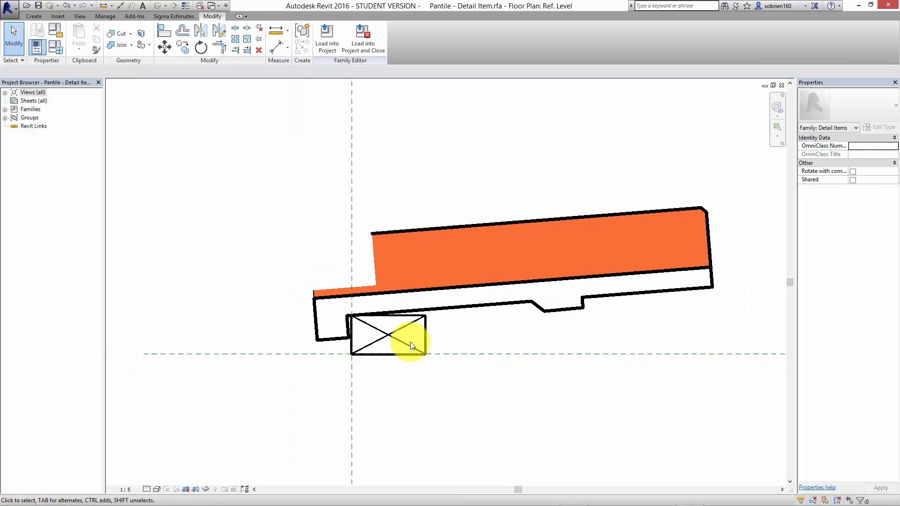
pyautogui.scroll(2, 422, 291)
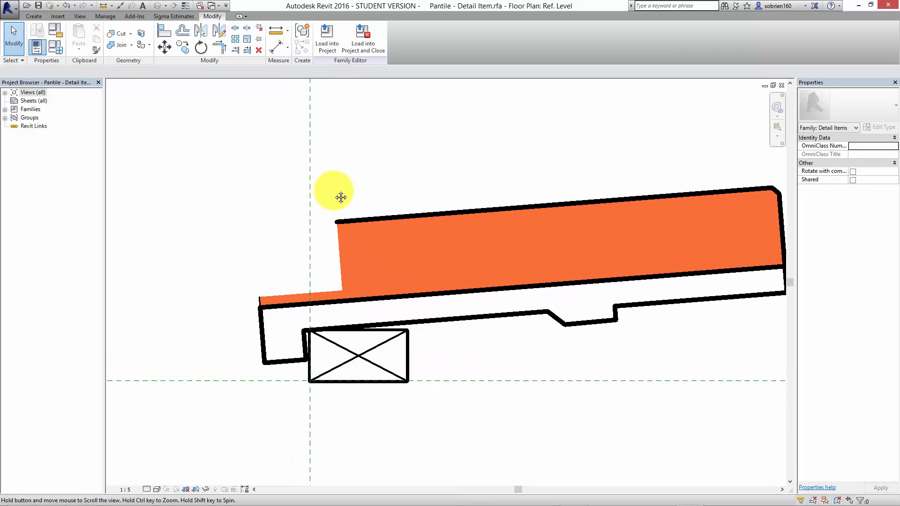
pyautogui.click(328, 46)
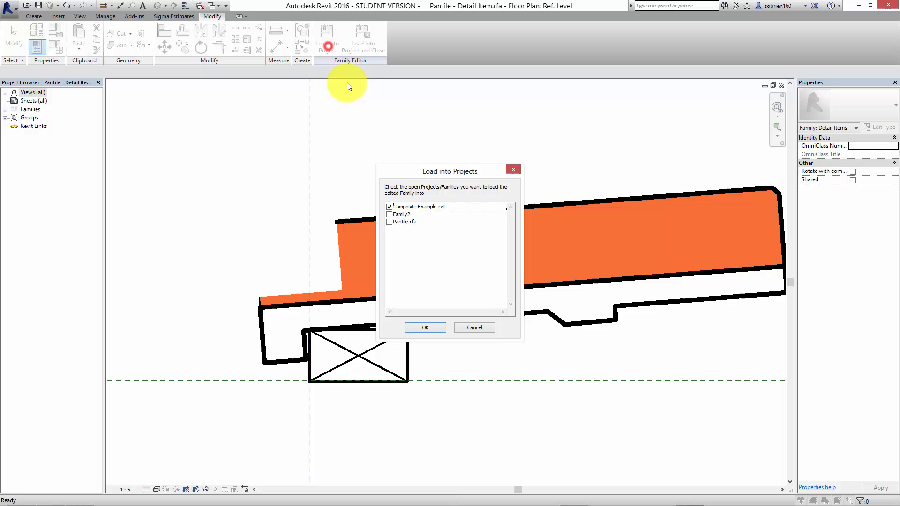
pyautogui.click(389, 222)
pyautogui.click(390, 207)
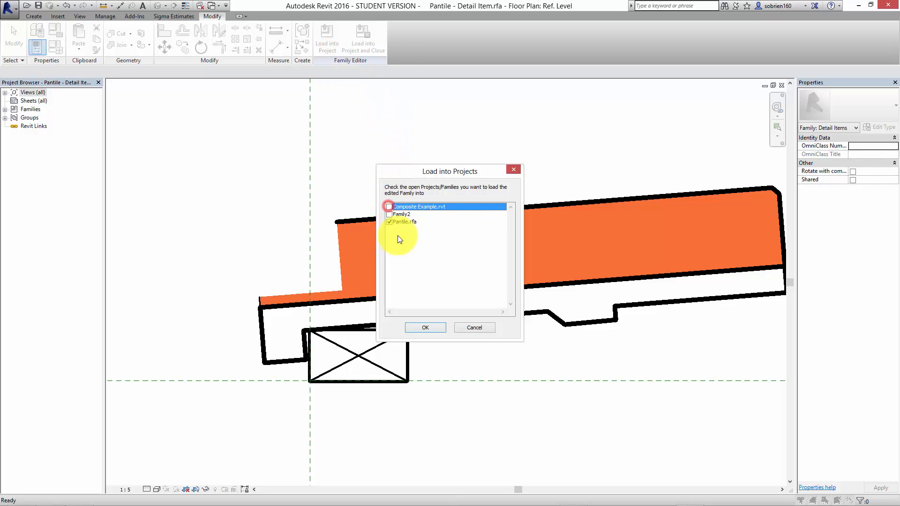
pyautogui.click(426, 328)
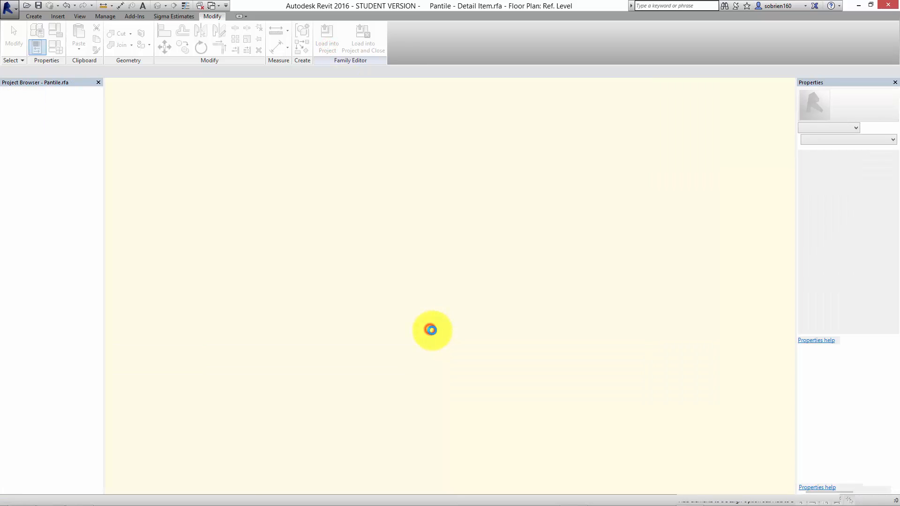
pyautogui.click(411, 257)
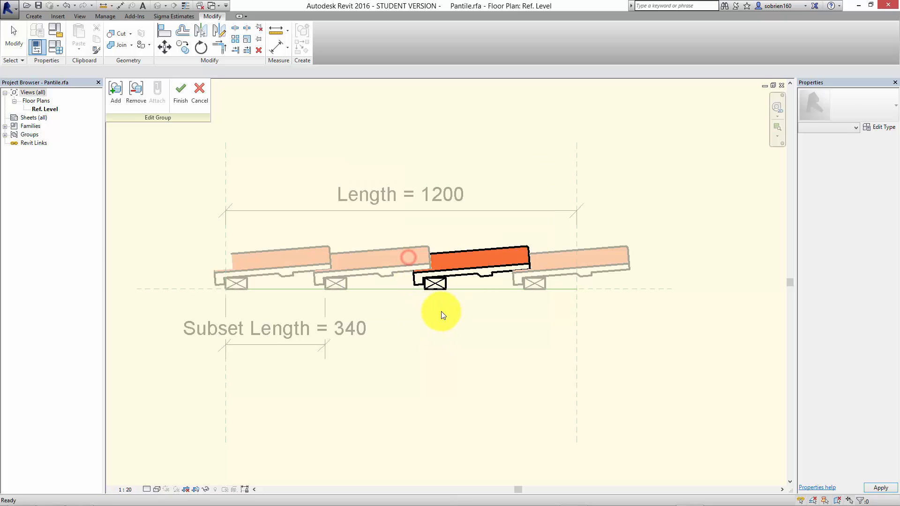
# - Finish editing the array group in Pantile.rfa, declining to cancel the group edit
pyautogui.click(191, 104)
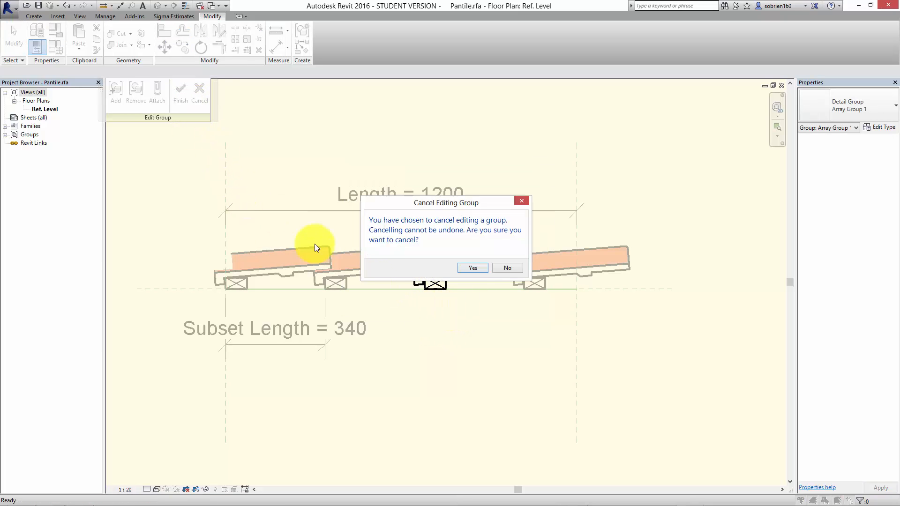
pyautogui.click(500, 268)
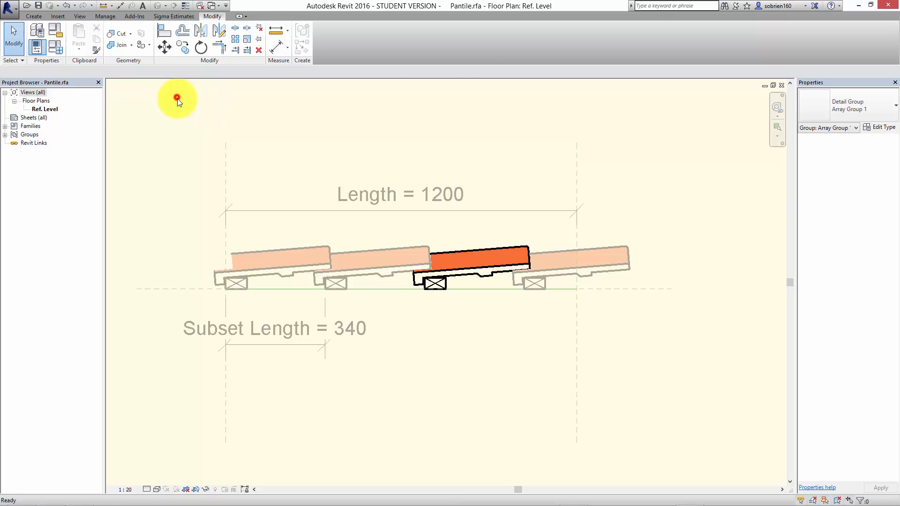
pyautogui.click(178, 95)
pyautogui.click(453, 353)
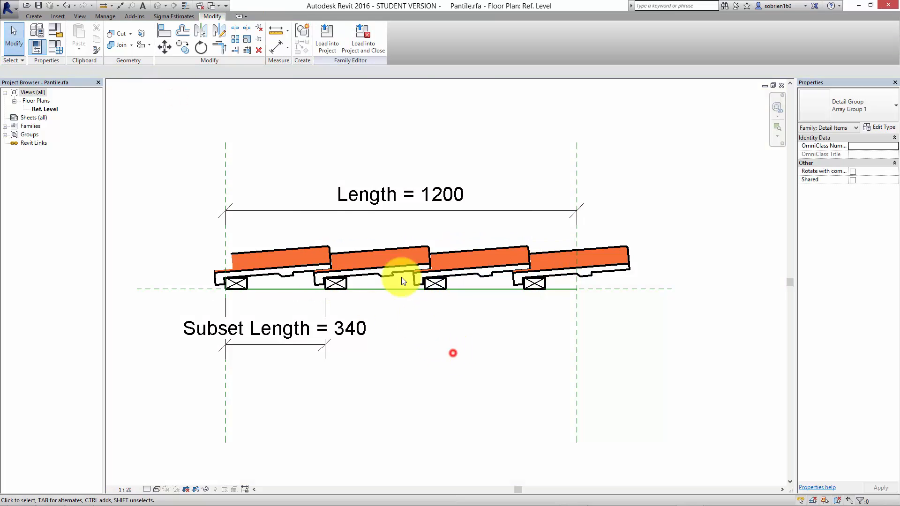
# - Load the Pantile family into Composite Example.rvt, overwriting the existing version and its parameter values
pyautogui.click(326, 47)
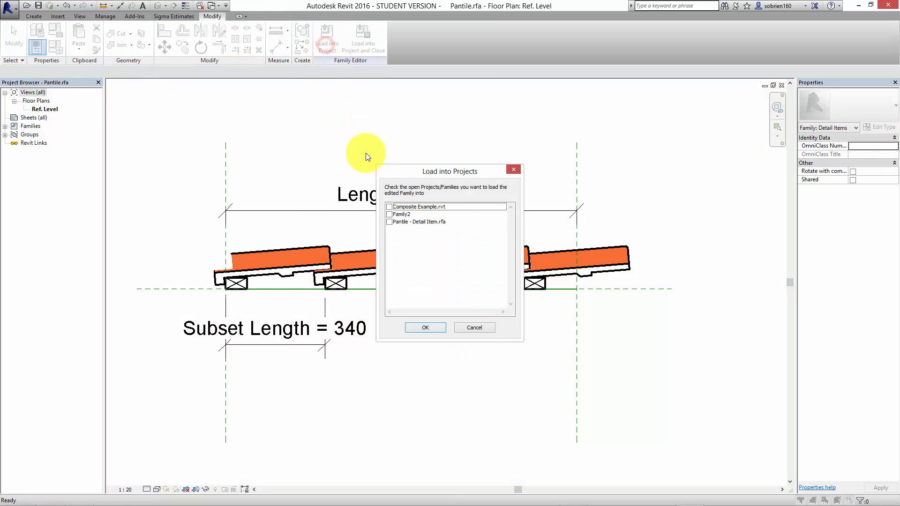
pyautogui.click(390, 207)
pyautogui.click(433, 328)
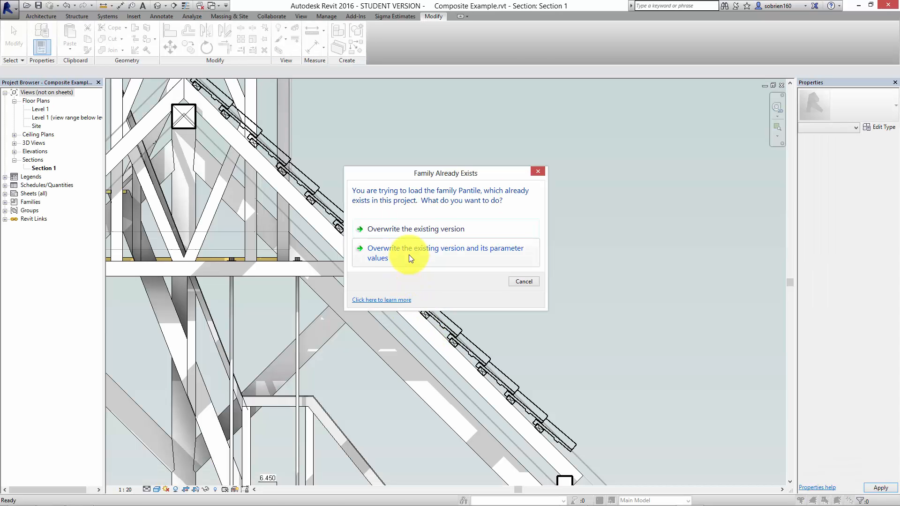
pyautogui.click(409, 257)
pyautogui.click(475, 247)
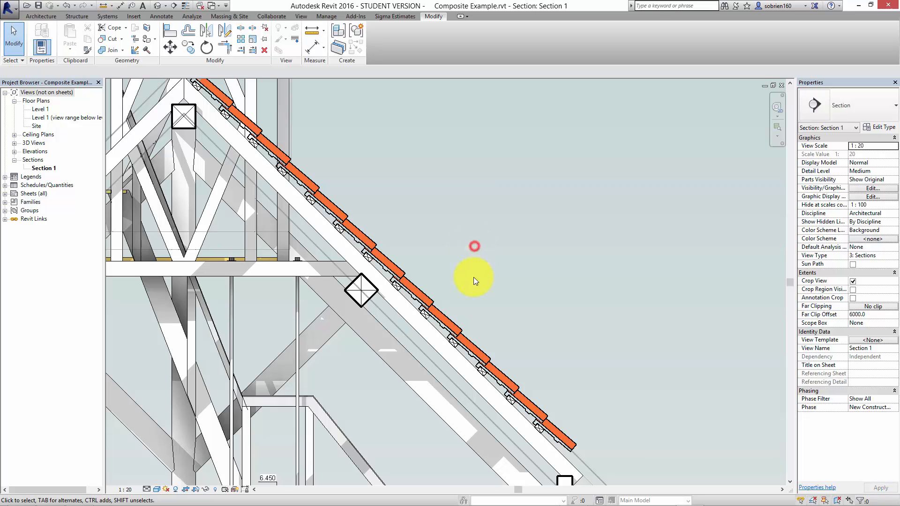
# - Examine the filled tiles, their overlaps and the masked battens up close along the upper roof slope in Section 1
pyautogui.moveTo(473, 278); pyautogui.dragTo(413, 244, button='middle')
pyautogui.scroll(3, 414, 258)
pyautogui.moveTo(215, 89); pyautogui.dragTo(335, 218, button='middle')
pyautogui.scroll(4, 244, 152)
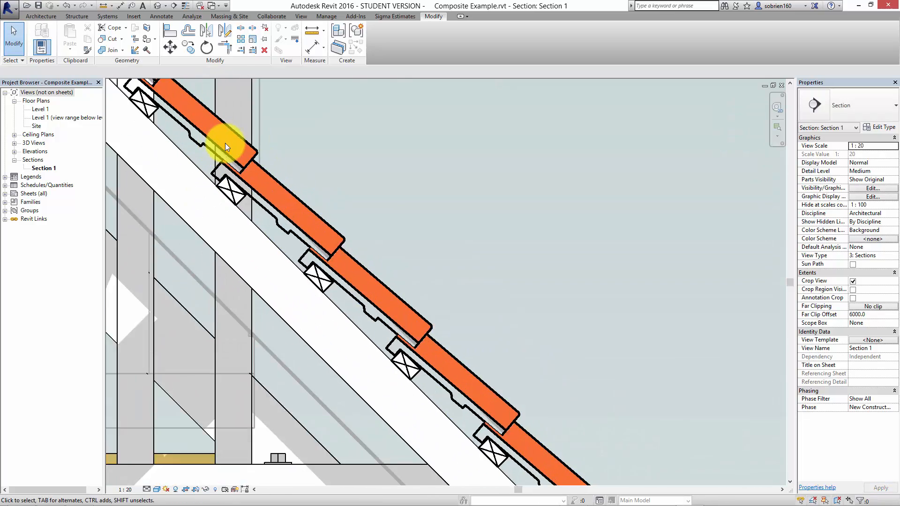
pyautogui.scroll(2, 226, 143)
pyautogui.moveTo(244, 195); pyautogui.dragTo(318, 270, button='middle')
pyautogui.moveTo(209, 161); pyautogui.dragTo(231, 195, button='middle')
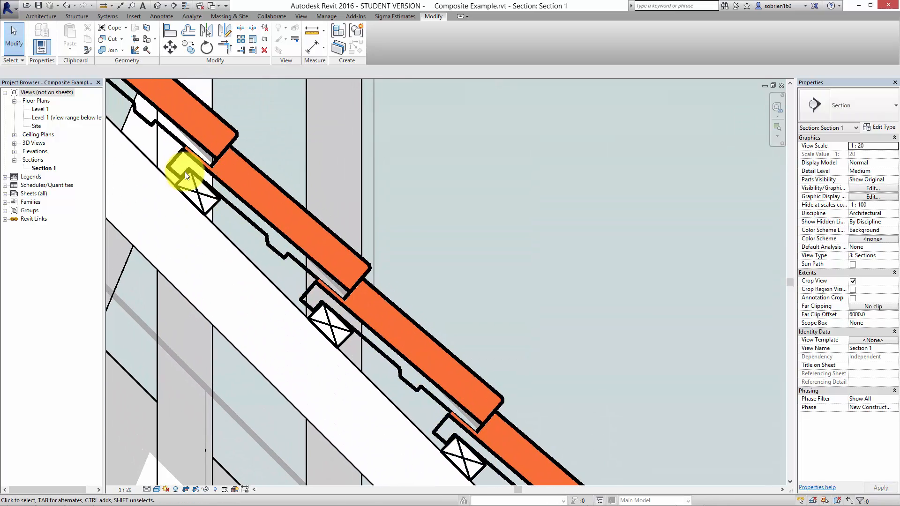
pyautogui.scroll(3, 221, 191)
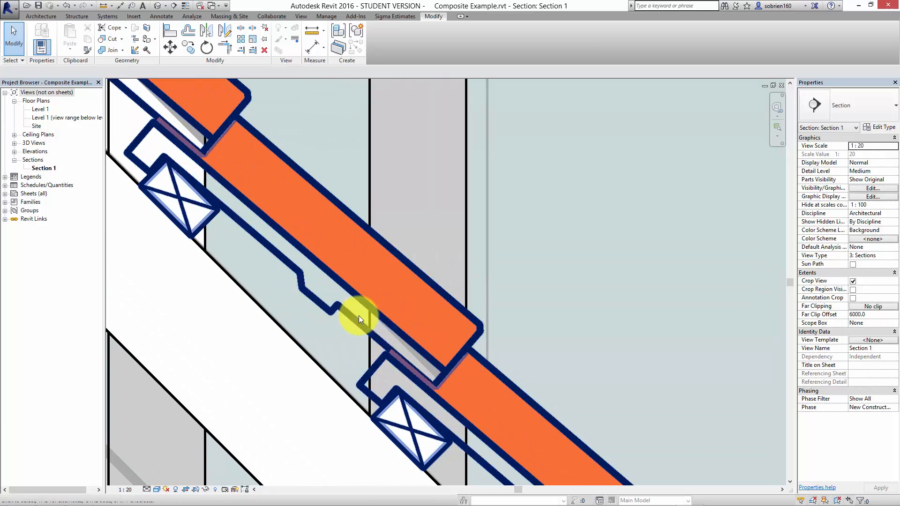
pyautogui.scroll(-5, 403, 326)
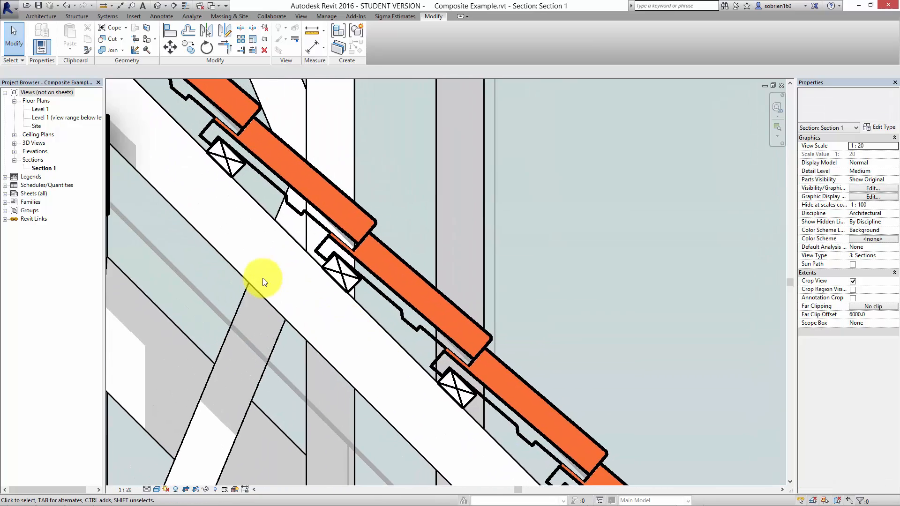
# - Inspect the row of pantiles down the roof slope to the eaves and the overall building section
pyautogui.moveTo(240, 255); pyautogui.dragTo(340, 358, button='middle')
pyautogui.scroll(-1, 295, 277)
pyautogui.moveTo(417, 347); pyautogui.dragTo(324, 129, button='middle')
pyautogui.scroll(-2, 412, 274)
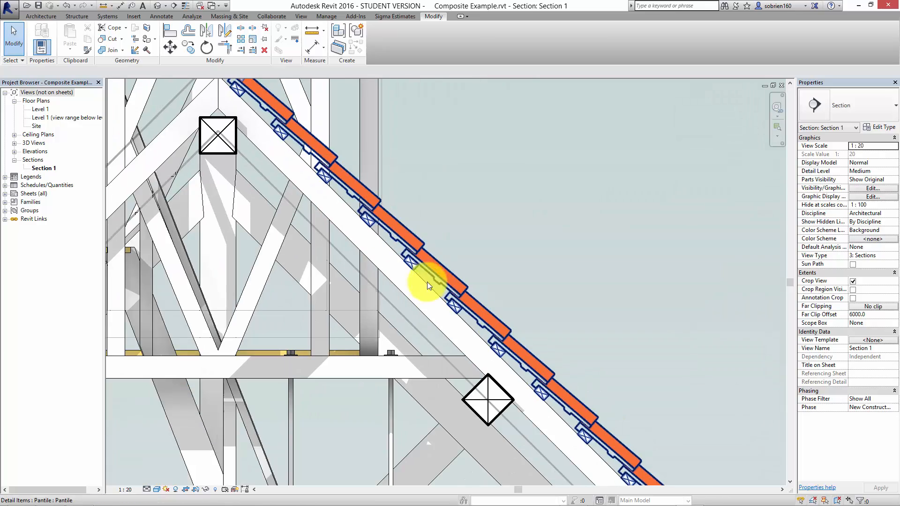
pyautogui.moveTo(429, 283); pyautogui.dragTo(297, 172, button='middle')
pyautogui.moveTo(433, 331); pyautogui.dragTo(308, 213, button='middle')
pyautogui.scroll(-3, 308, 234)
pyautogui.moveTo(341, 292); pyautogui.dragTo(402, 295, button='middle')
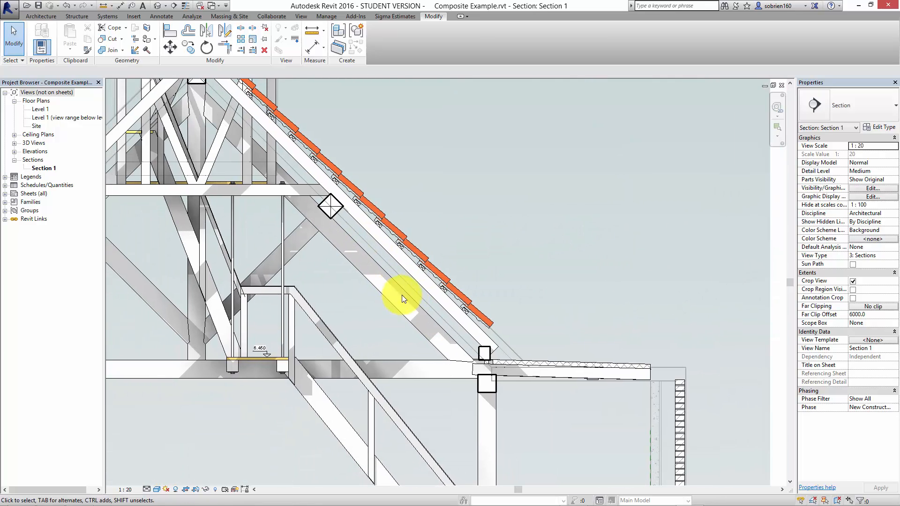
pyautogui.scroll(4, 508, 302)
pyautogui.moveTo(519, 358); pyautogui.dragTo(460, 307, button='middle')
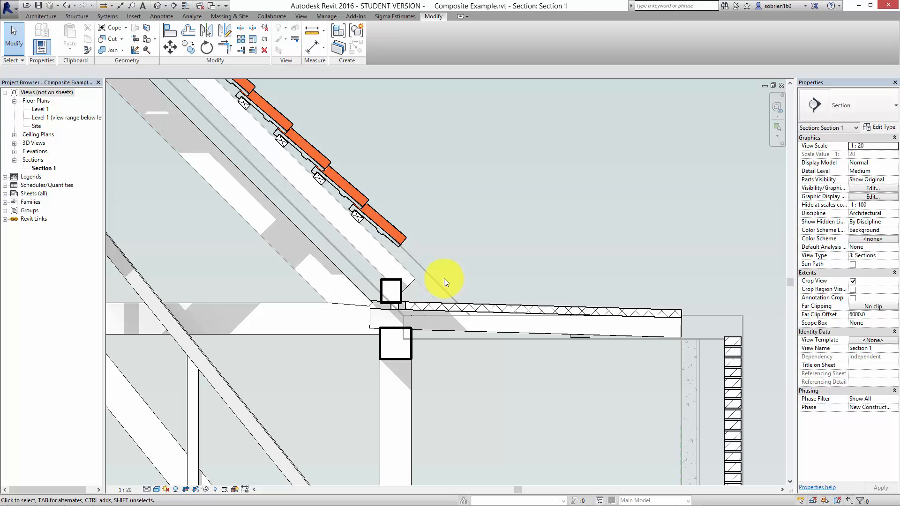
pyautogui.scroll(-6, 522, 359)
pyautogui.moveTo(479, 360); pyautogui.dragTo(618, 211, button='middle')
pyautogui.scroll(-2, 580, 255)
# - Save the project as Composite Example.rvt on the Desktop
pyautogui.click(8, 9)
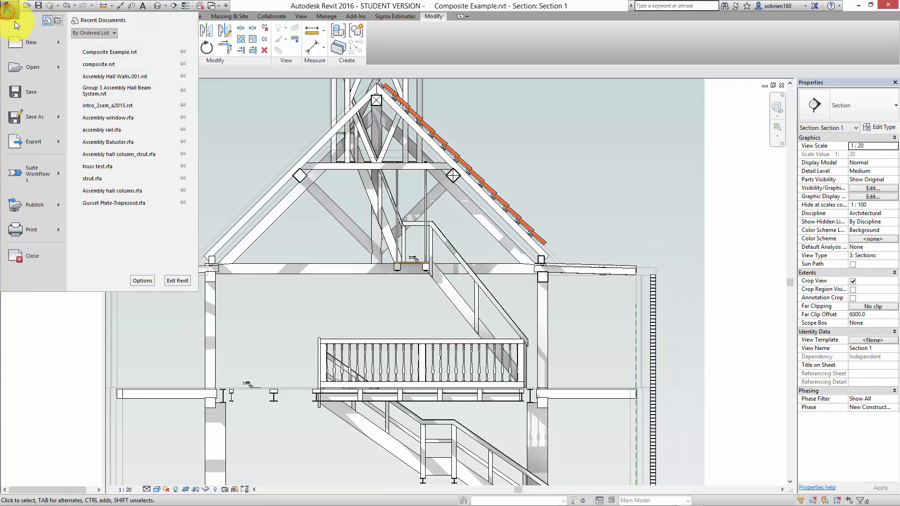
pyautogui.moveTo(36, 113)
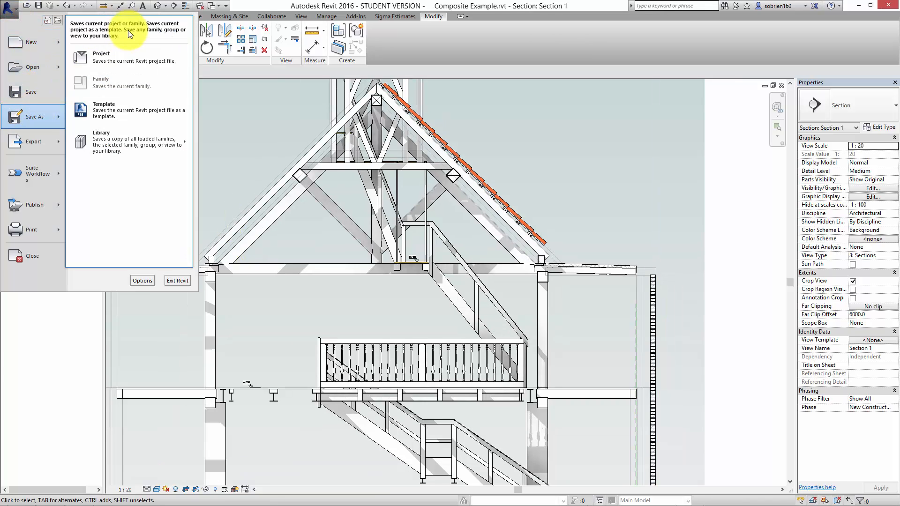
pyautogui.click(140, 62)
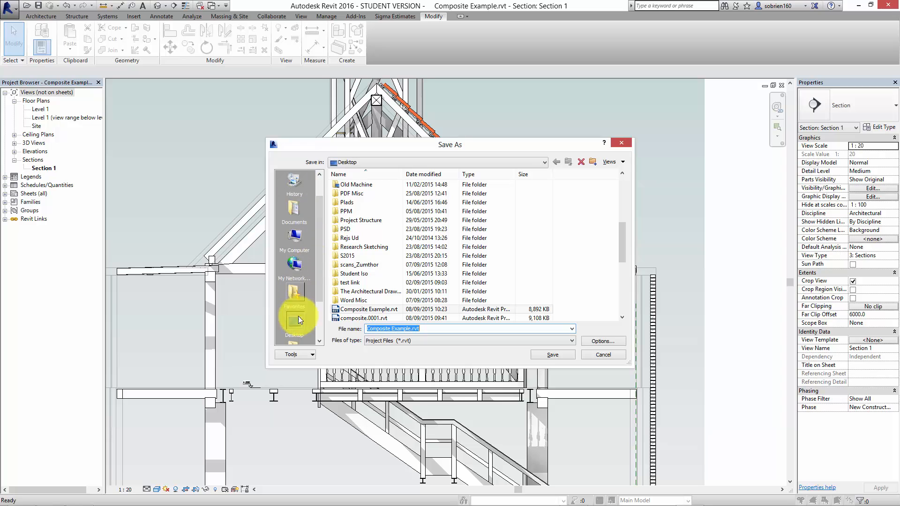
pyautogui.click(539, 355)
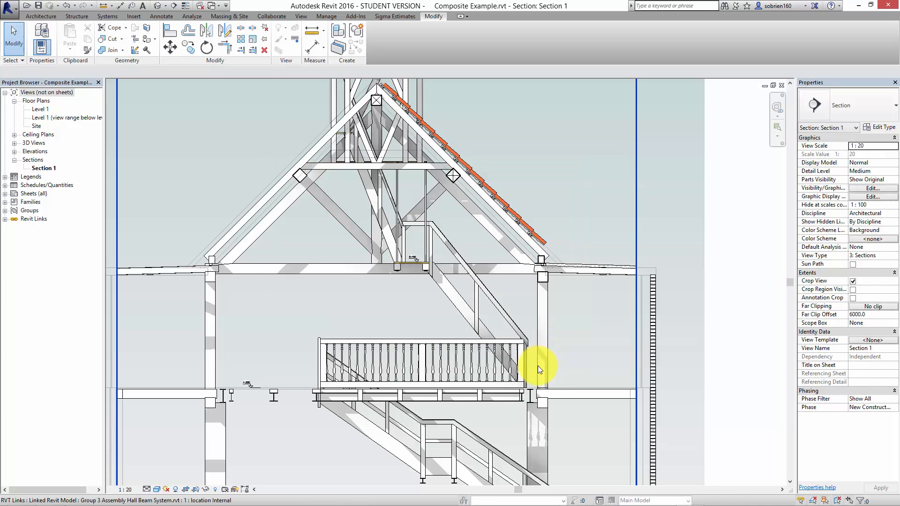
# - Close the Section 1 view and both the Pantile and Pantile - Detail Item families without saving them
pyautogui.scroll(-2, 534, 365)
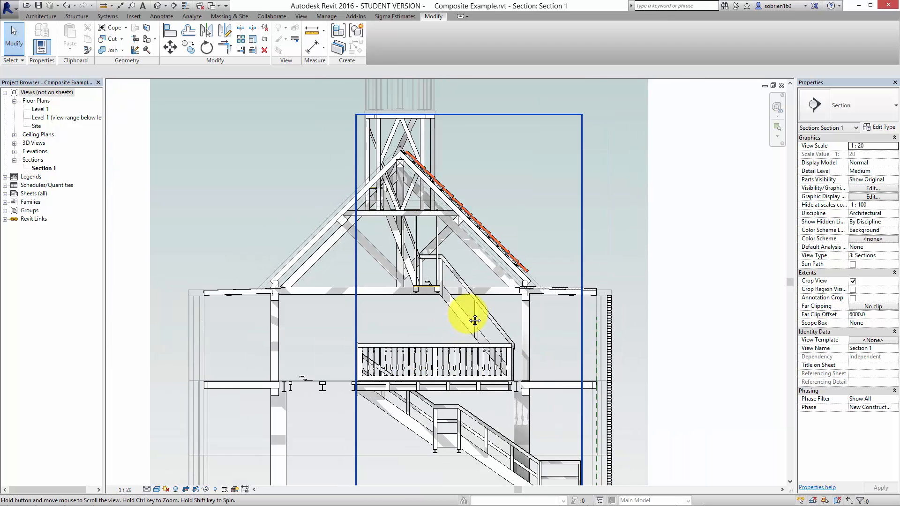
pyautogui.moveTo(474, 321); pyautogui.dragTo(524, 281, button='middle')
pyautogui.click(782, 84)
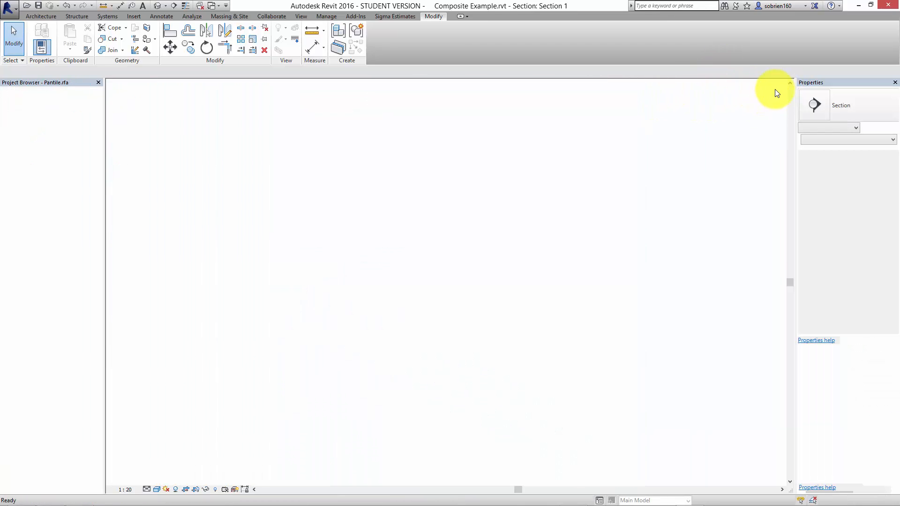
pyautogui.click(781, 86)
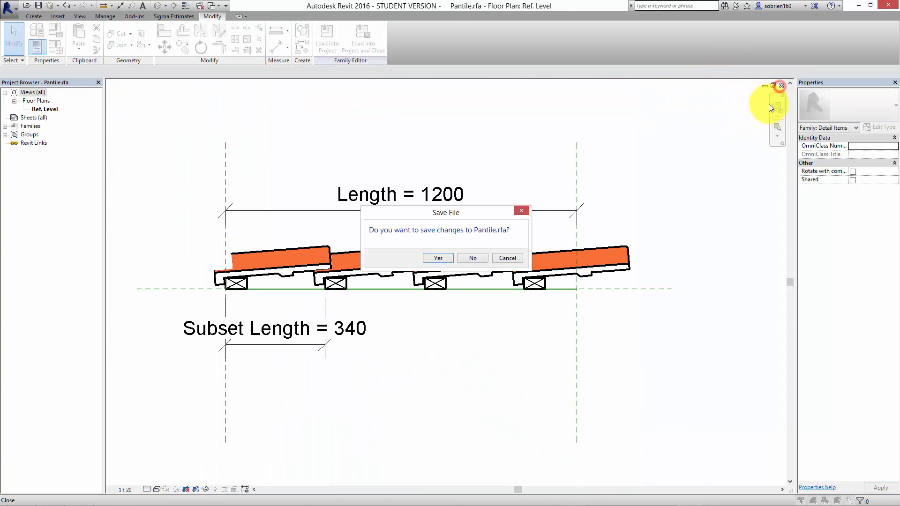
pyautogui.click(471, 258)
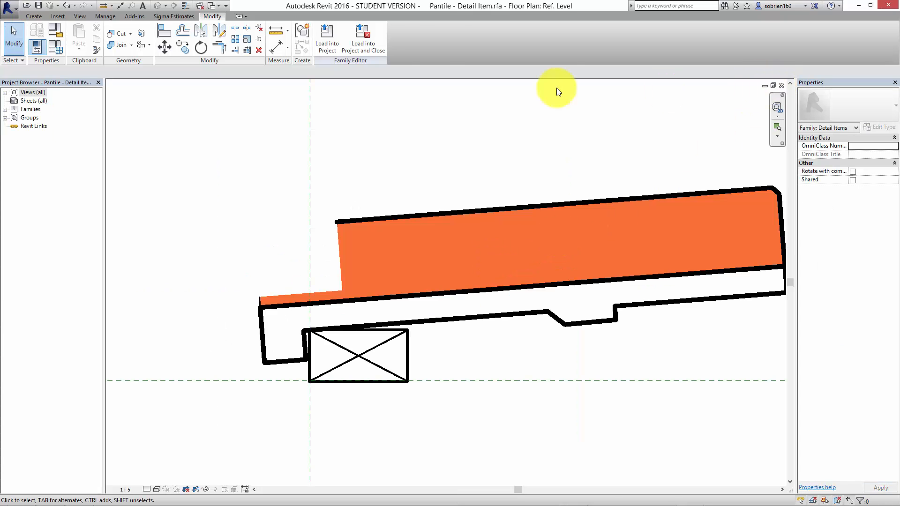
pyautogui.click(780, 86)
pyautogui.click(471, 261)
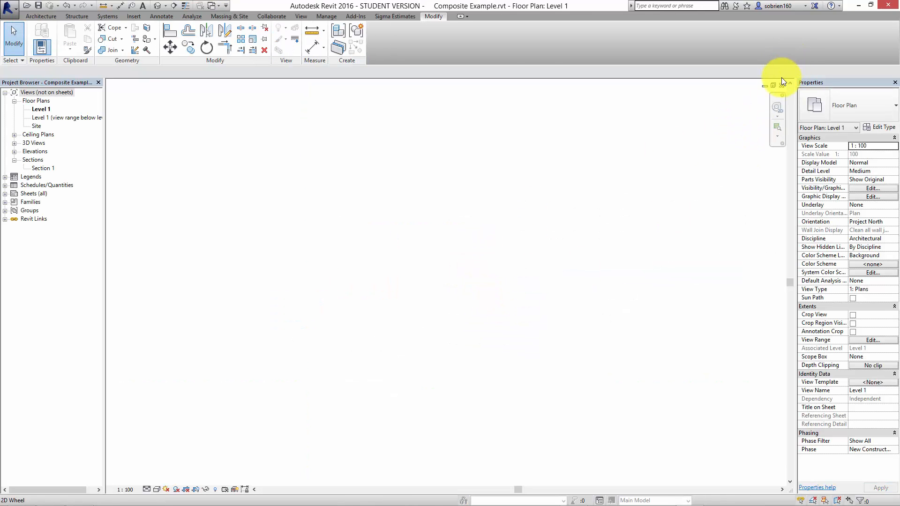
# - Close the Level 1 floor plan and Family2 without saving the family, and minimize Revit
pyautogui.click(780, 85)
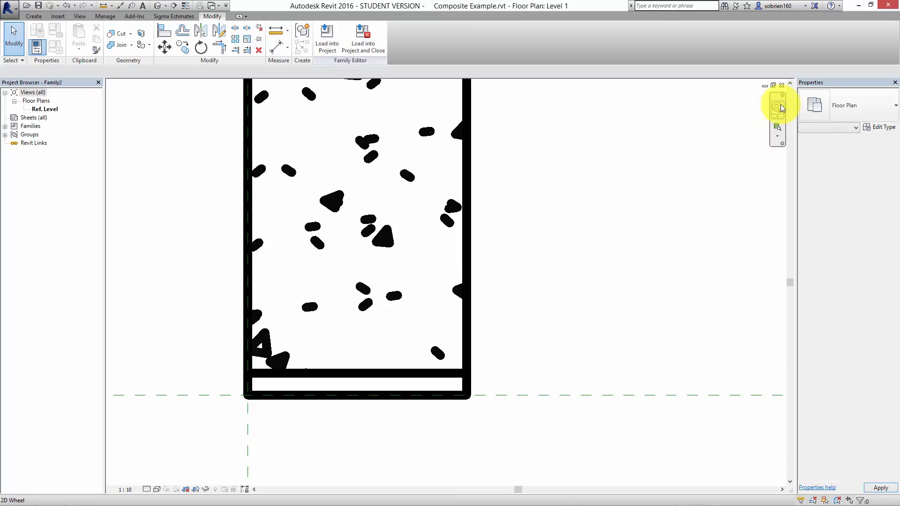
pyautogui.click(781, 85)
pyautogui.click(475, 261)
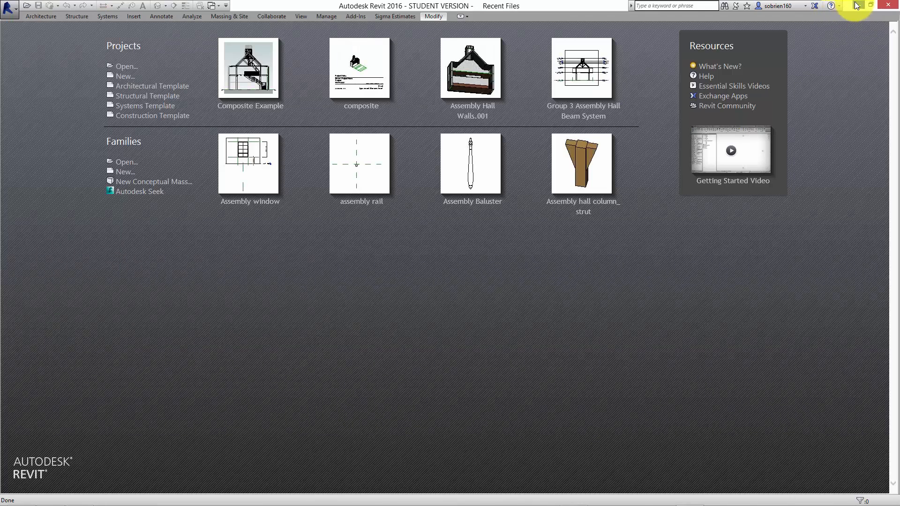
pyautogui.click(857, 5)
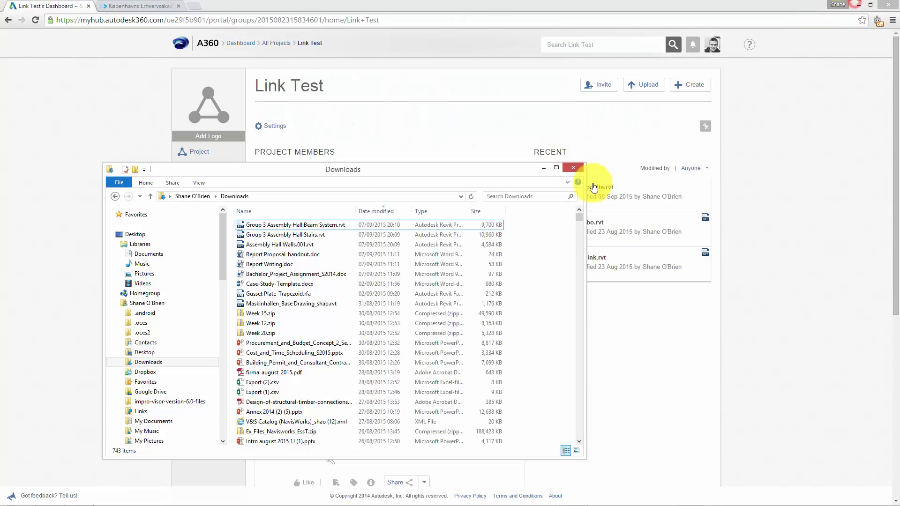
# - Start an upload to the A360 Link Test project and add Composite Example.rvt from the Desktop
pyautogui.click(795, 288)
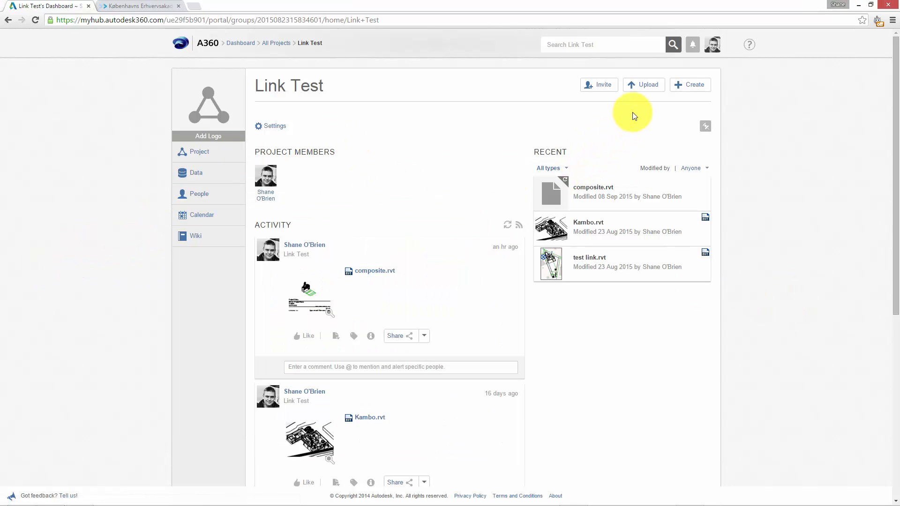
pyautogui.click(643, 90)
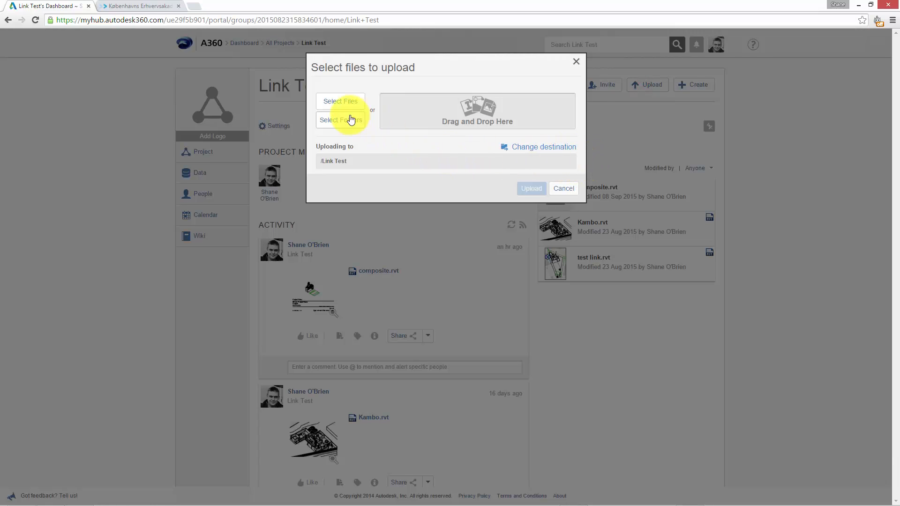
pyautogui.click(341, 102)
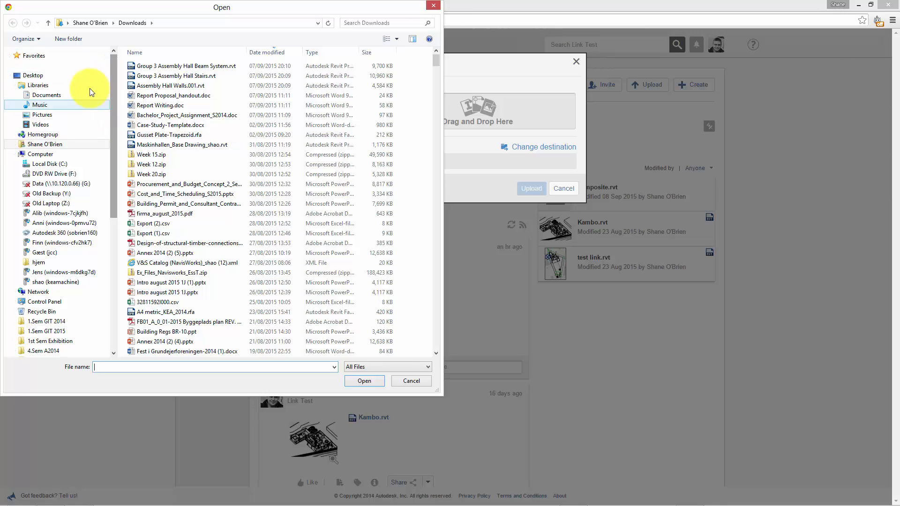
pyautogui.moveTo(113, 195); pyautogui.dragTo(117, 163)
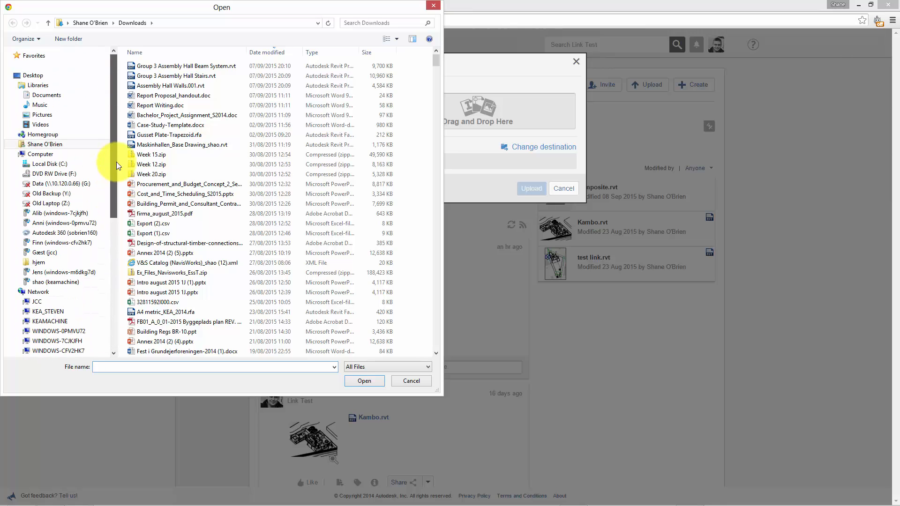
pyautogui.click(33, 75)
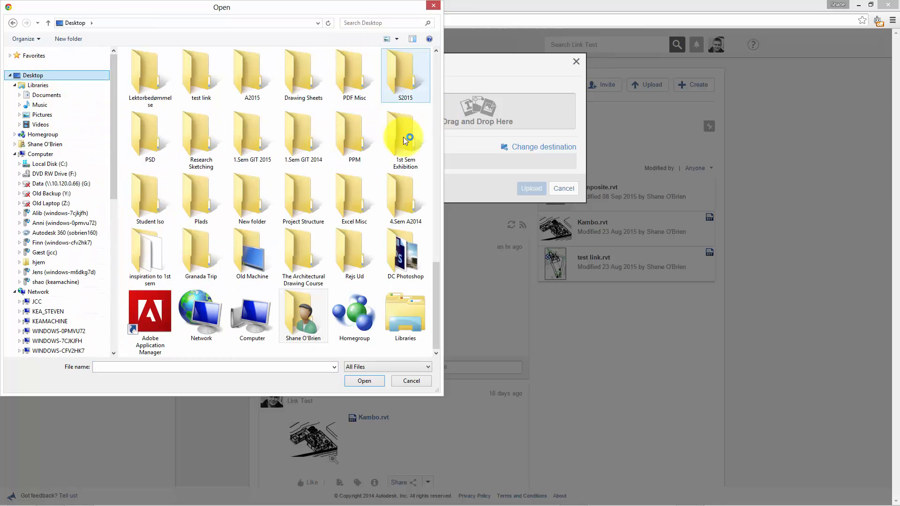
pyautogui.moveTo(437, 293); pyautogui.dragTo(433, 78)
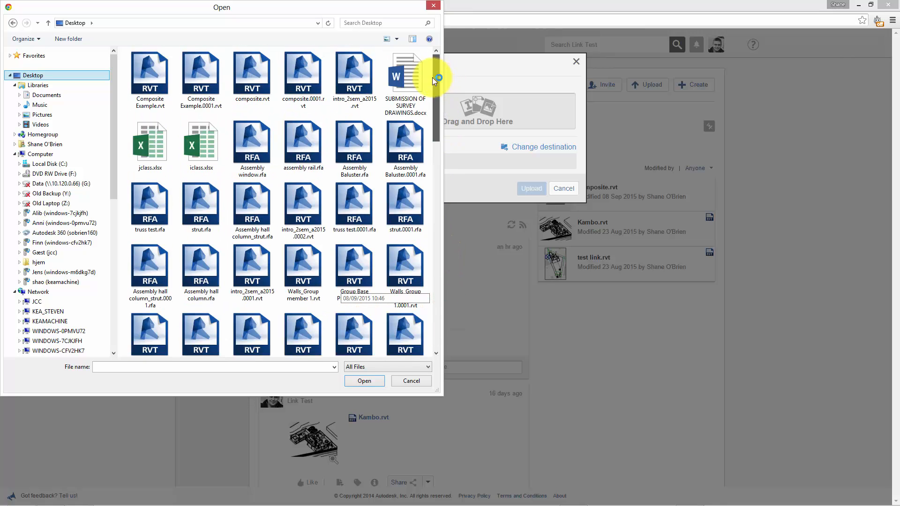
pyautogui.click(154, 95)
pyautogui.doubleClick(151, 92)
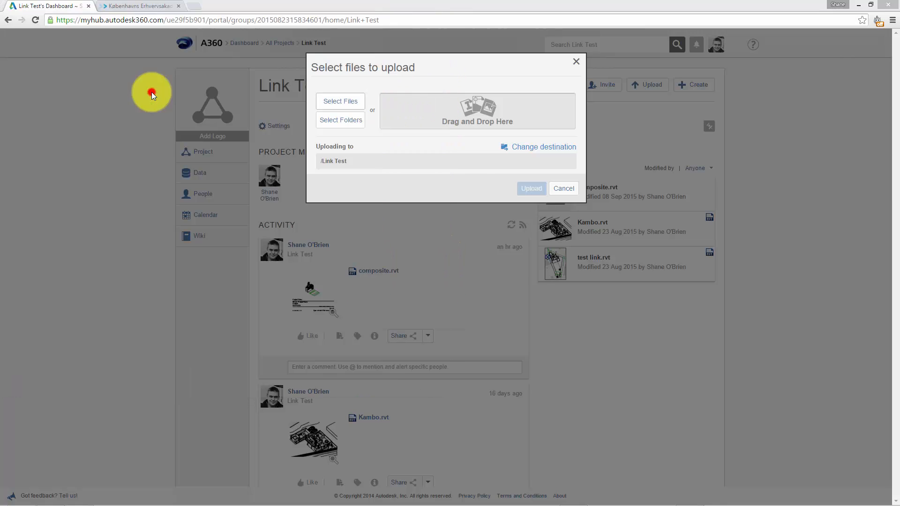
# - Add Group 3 Assembly Hall Beam System.rvt, Group 3 Assembly Hall Stairs.rvt and Assembly Hall Walls.001.rvt from Downloads to the upload list
pyautogui.click(342, 104)
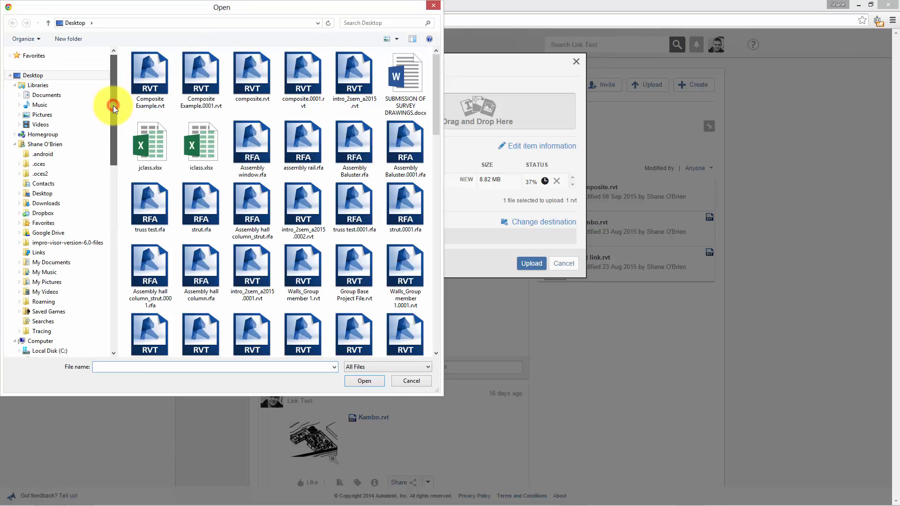
pyautogui.moveTo(113, 105); pyautogui.dragTo(116, 123)
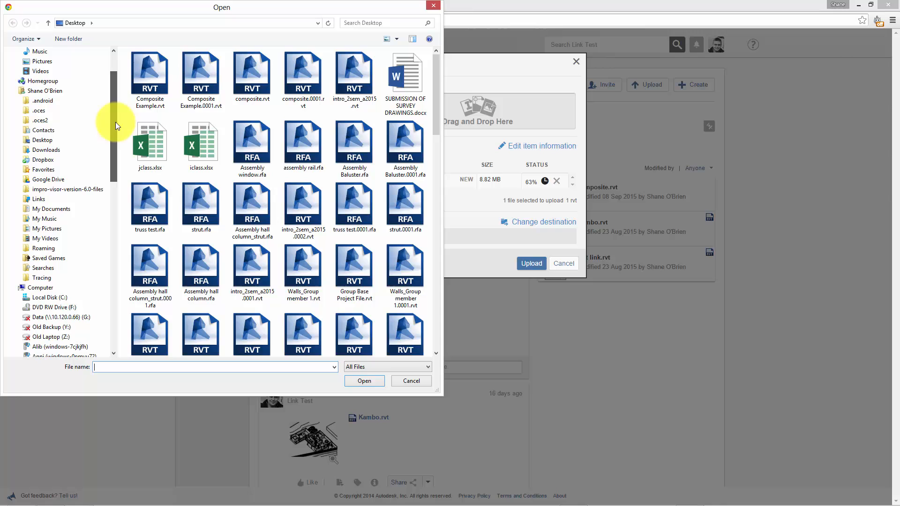
pyautogui.click(46, 149)
pyautogui.click(175, 68)
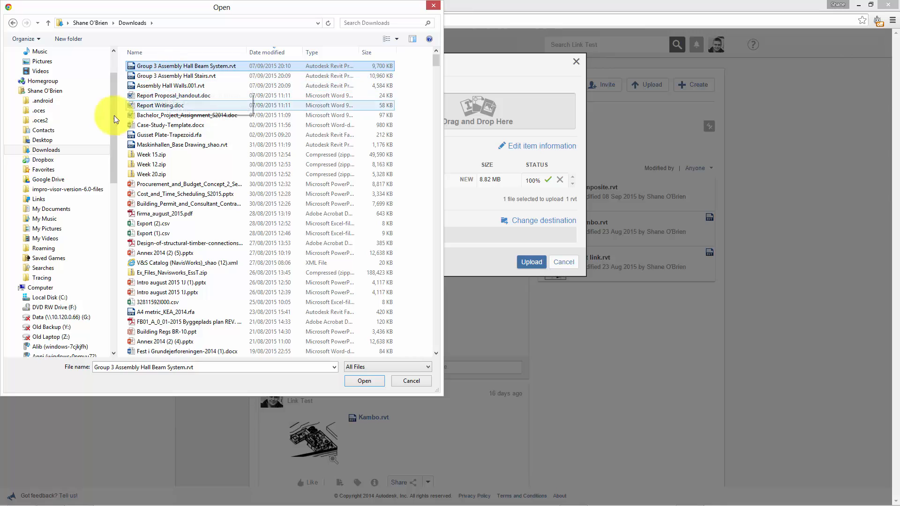
pyautogui.keyDown('ctrl'); pyautogui.click(156, 75); pyautogui.keyUp('ctrl')
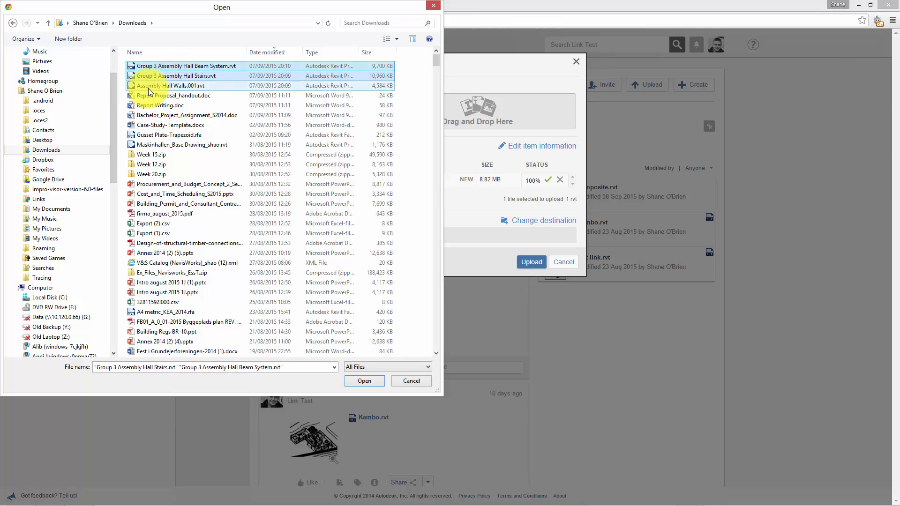
pyautogui.keyDown('ctrl'); pyautogui.click(150, 85); pyautogui.keyUp('ctrl')
pyautogui.click(358, 381)
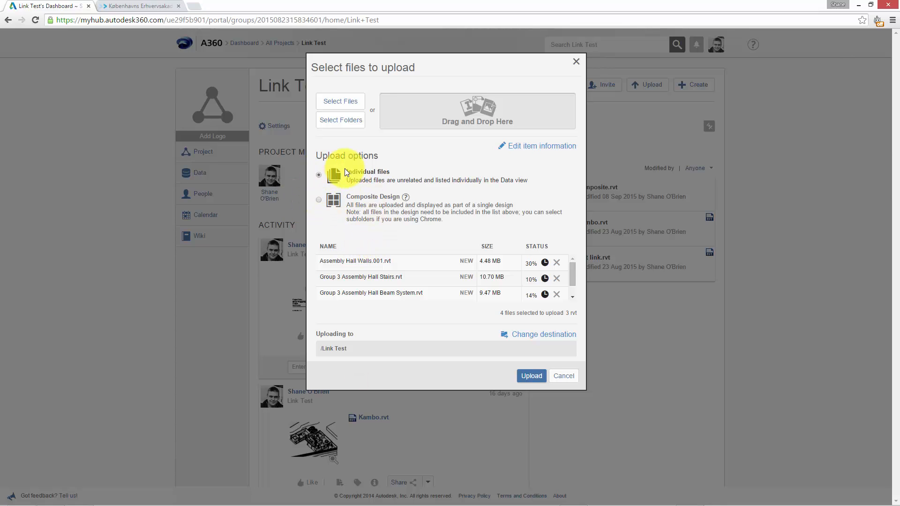
# - Upload the listed files as a Composite Design with Composite Example.rvt as the parent design
pyautogui.click(319, 201)
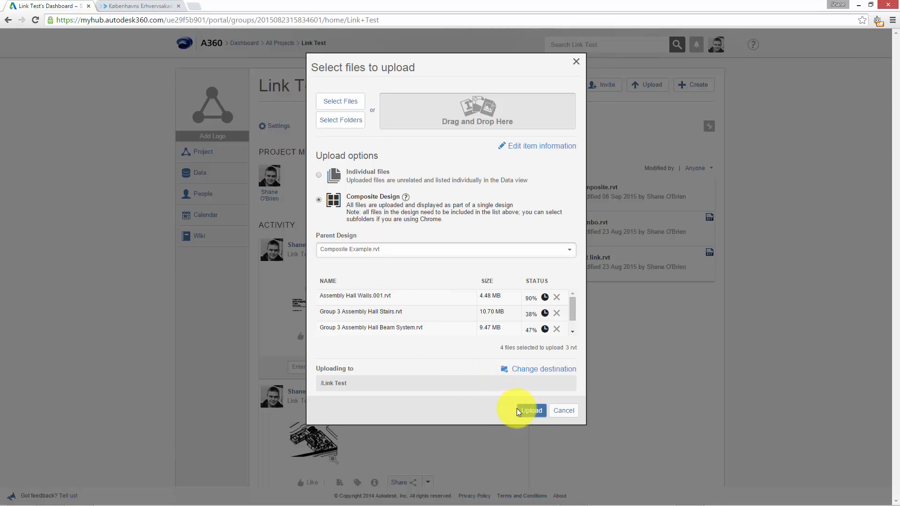
pyautogui.click(530, 412)
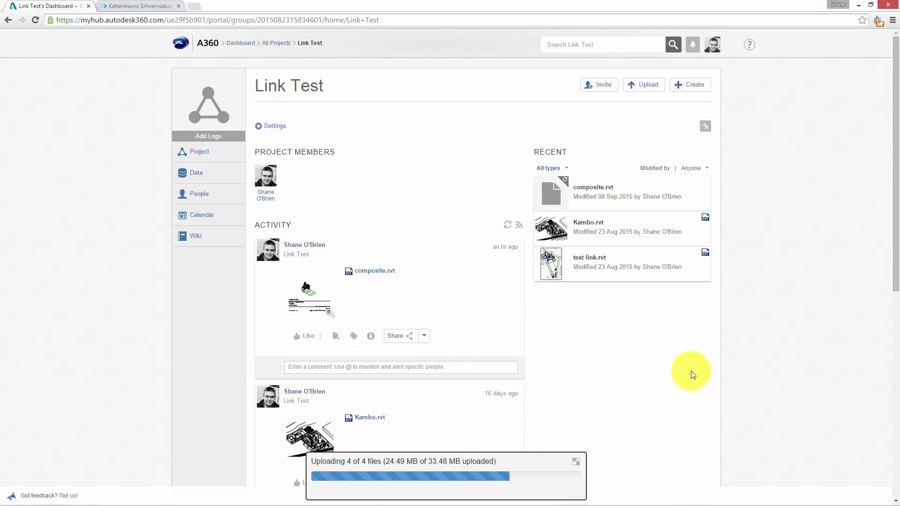
# - Open the earlier composite.rvt in the full-screen viewer and orbit the 3D model to examine the cut-open building
pyautogui.click(367, 272)
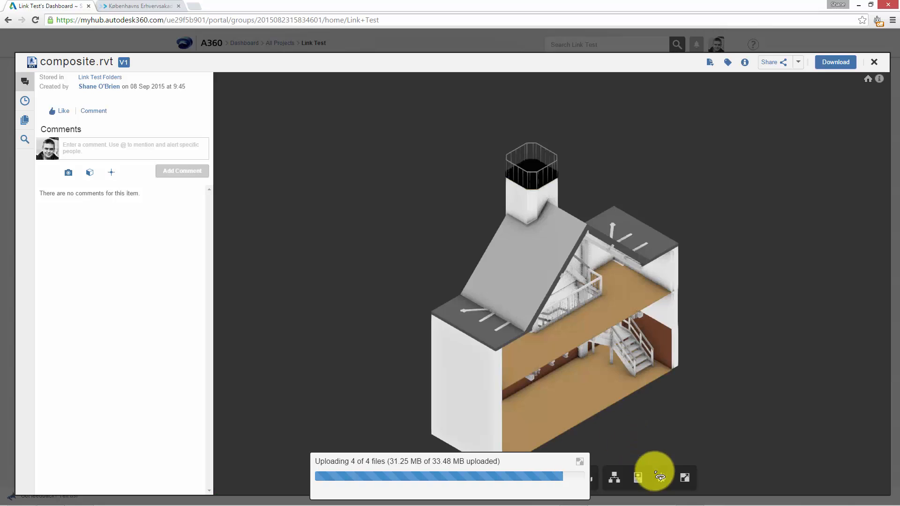
pyautogui.click(686, 479)
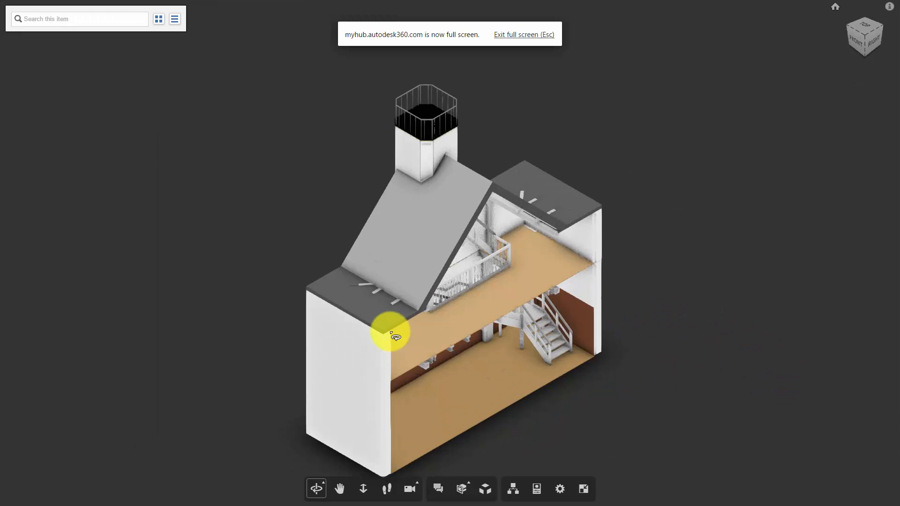
pyautogui.moveTo(386, 332)
pyautogui.mouseDown(button='middle')
pyautogui.moveTo(302, 235)
pyautogui.moveTo(356, 280)
pyautogui.moveTo(366, 318)
pyautogui.mouseUp(button='middle')
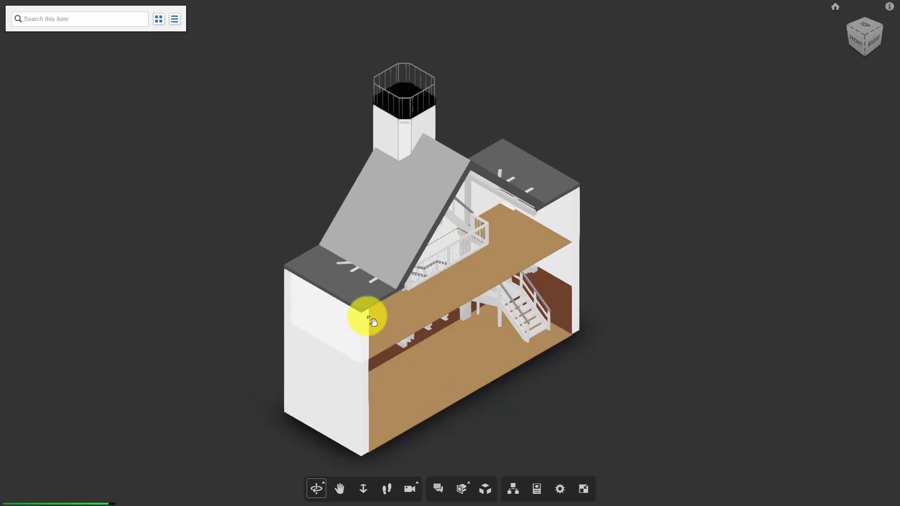
pyautogui.click(458, 314)
pyautogui.moveTo(456, 305); pyautogui.dragTo(185, 86)
pyautogui.click(649, 201)
# - Open sheet A1.4 of composite.rvt, examine the Section 1 drawing's stairs, balcony and tiled roof up close, and leave full screen
pyautogui.click(159, 21)
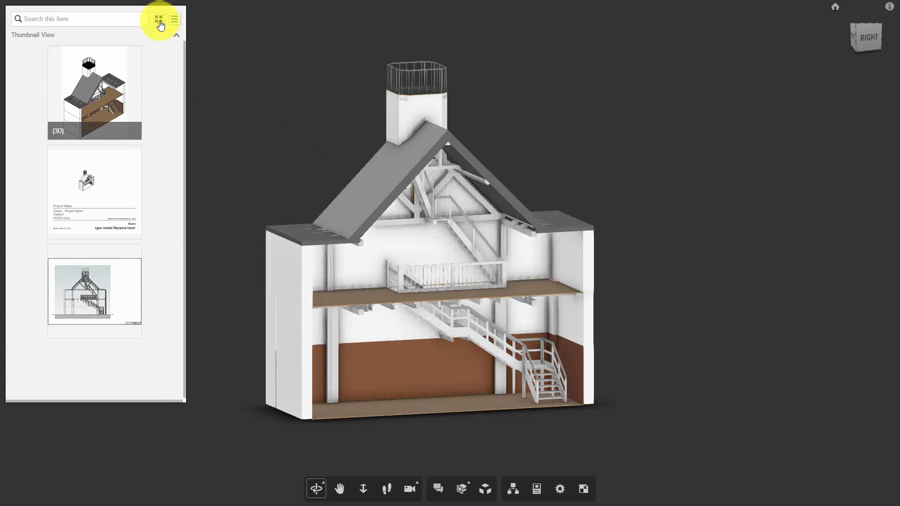
pyautogui.click(95, 281)
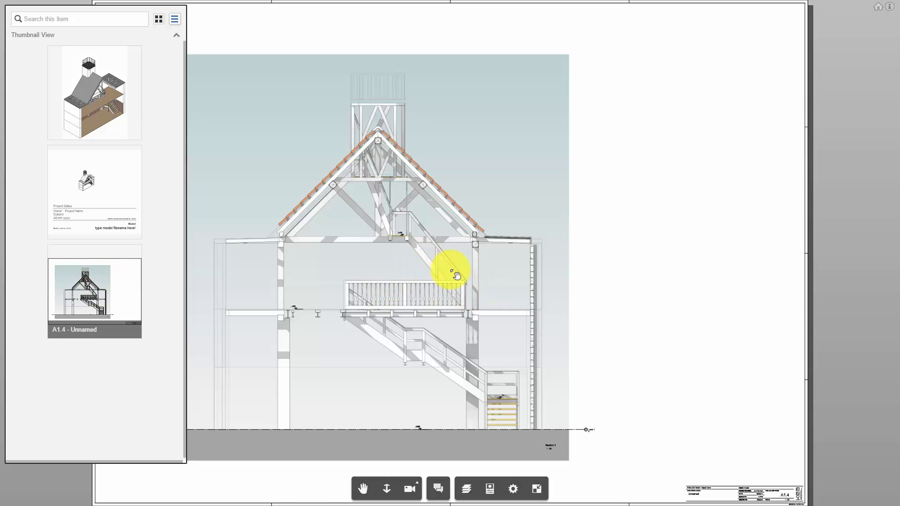
pyautogui.moveTo(560, 241); pyautogui.dragTo(661, 201)
pyautogui.moveTo(618, 290)
pyautogui.mouseDown()
pyautogui.moveTo(372, 246)
pyautogui.moveTo(666, 355)
pyautogui.mouseUp()
pyautogui.scroll(-3, 630, 412)
pyautogui.scroll(8, 624, 413)
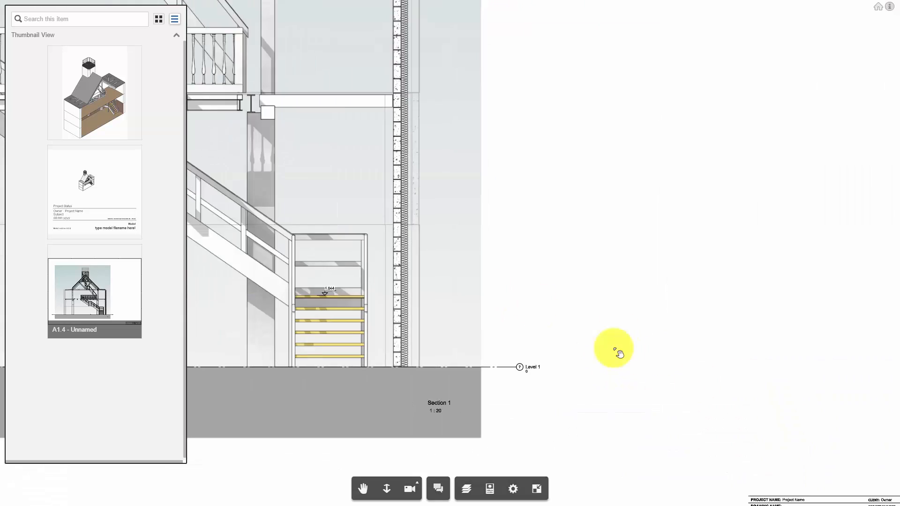
pyautogui.moveTo(328, 243); pyautogui.dragTo(517, 357)
pyautogui.moveTo(443, 261); pyautogui.dragTo(663, 375)
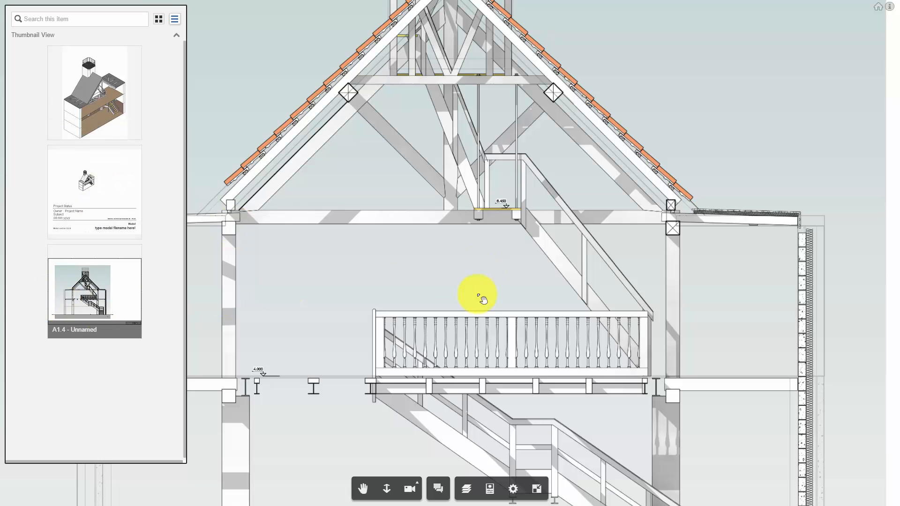
pyautogui.scroll(-2, 482, 299)
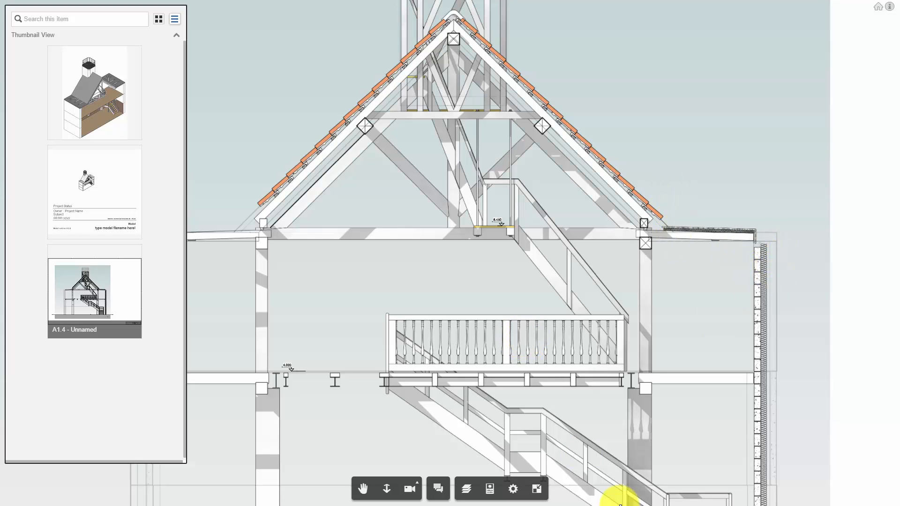
pyautogui.press('Escape')
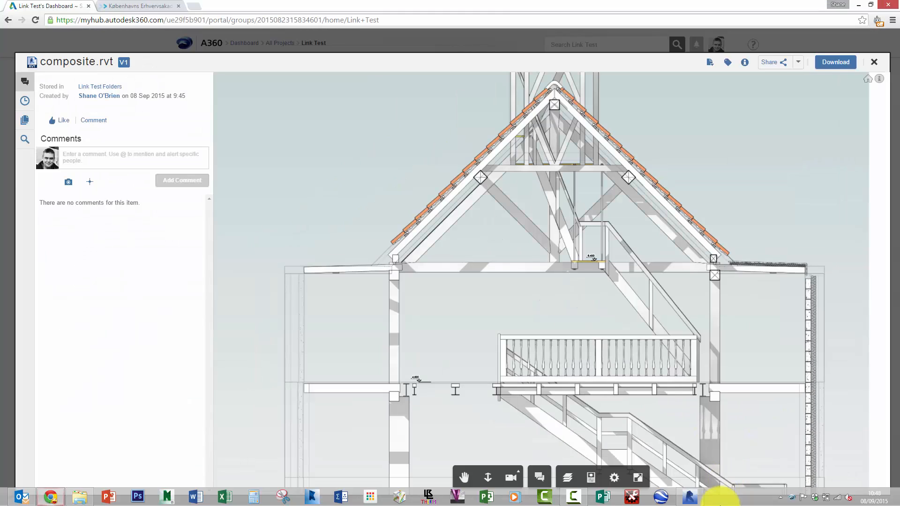
pyautogui.click(575, 500)
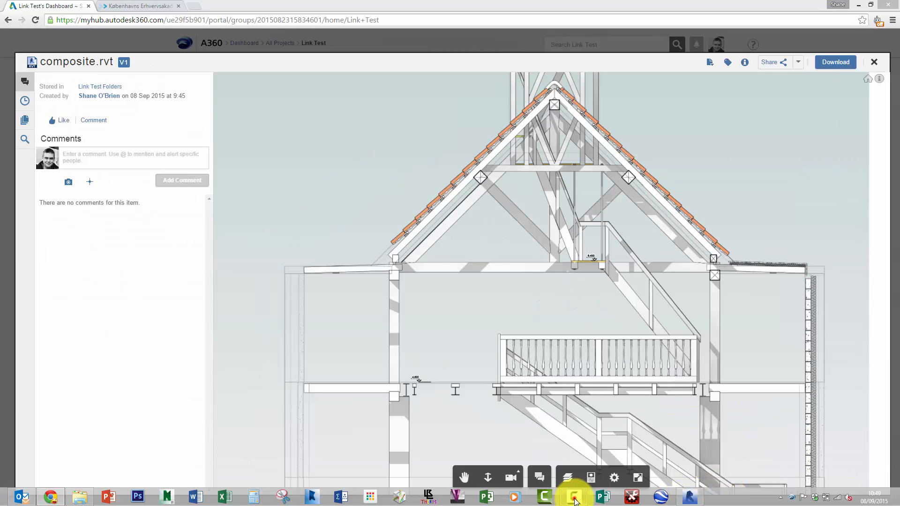